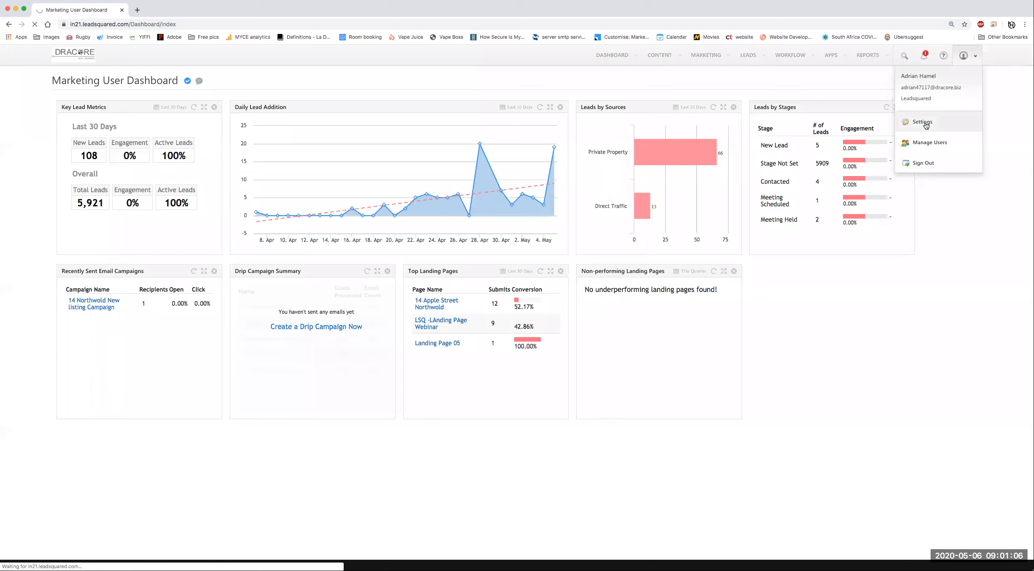
Step: Open account Settings from the user menu, landing on the My Profile page
{"action": "left_click", "coordinate": [925, 122]}
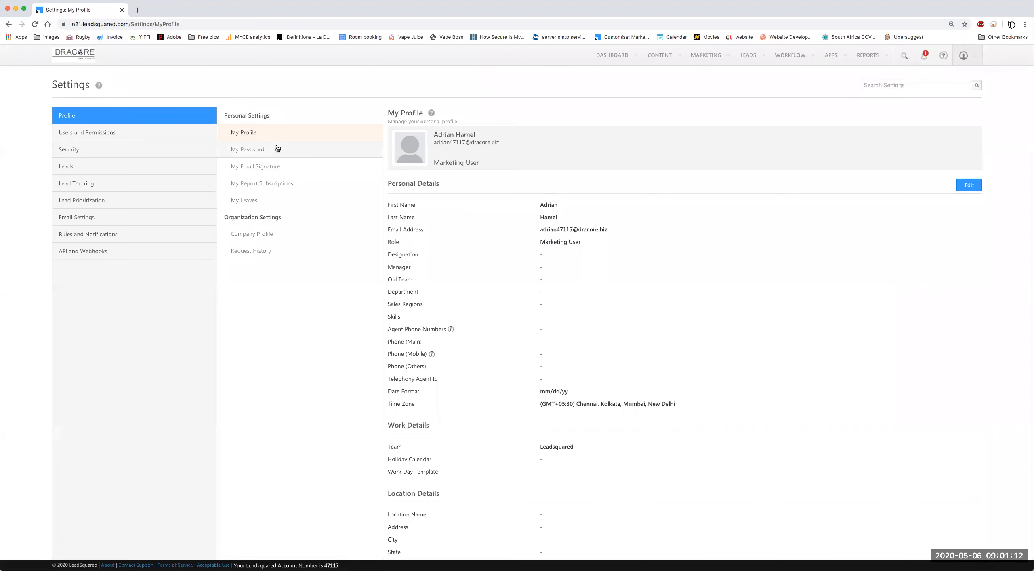
Step: Put My Email Signature into edit mode and switch out to copy the prepared signature
{"action": "left_click", "coordinate": [277, 171]}
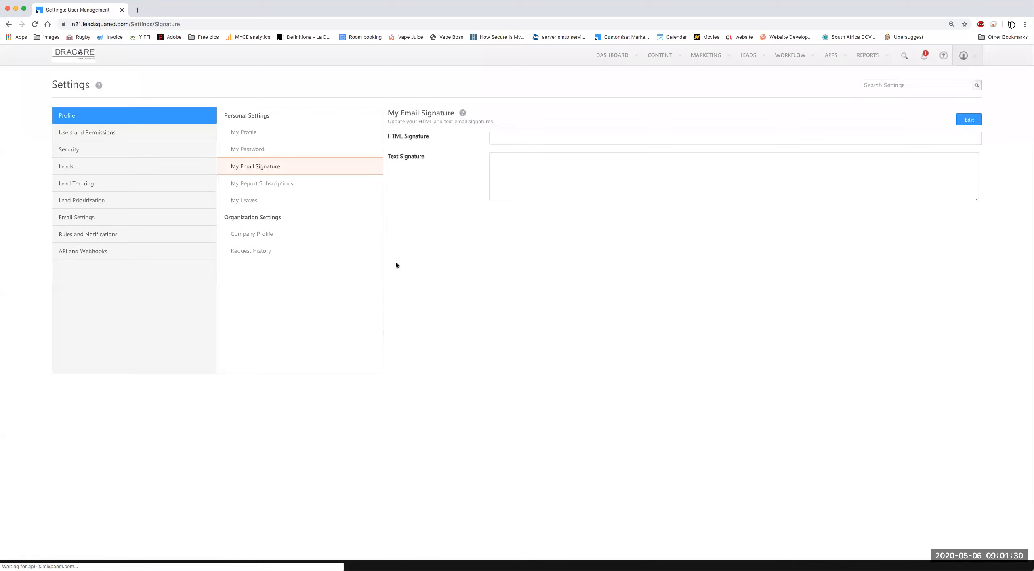
{"action": "left_click", "coordinate": [969, 121]}
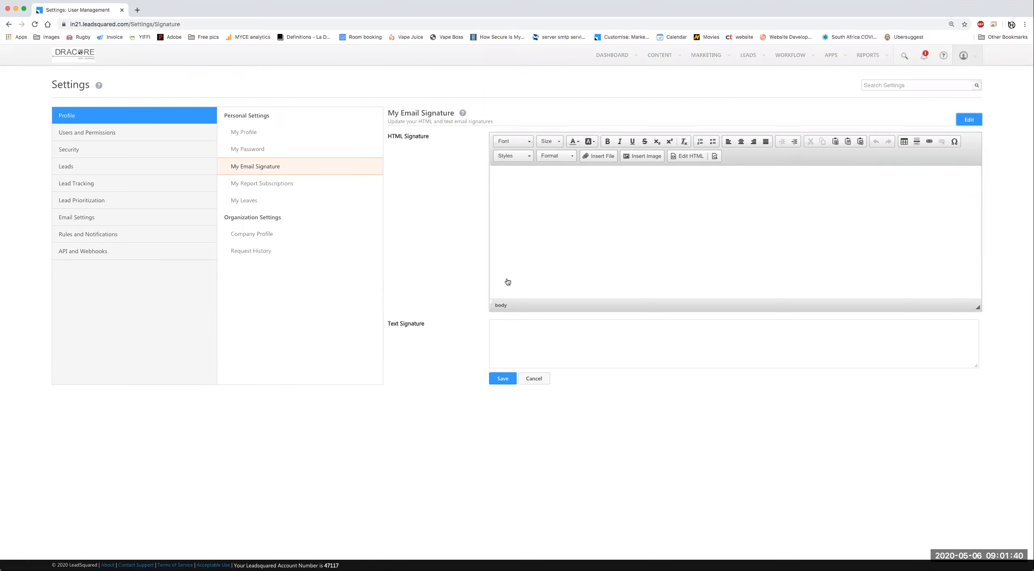
{"action": "key", "text": "super+Tab"}
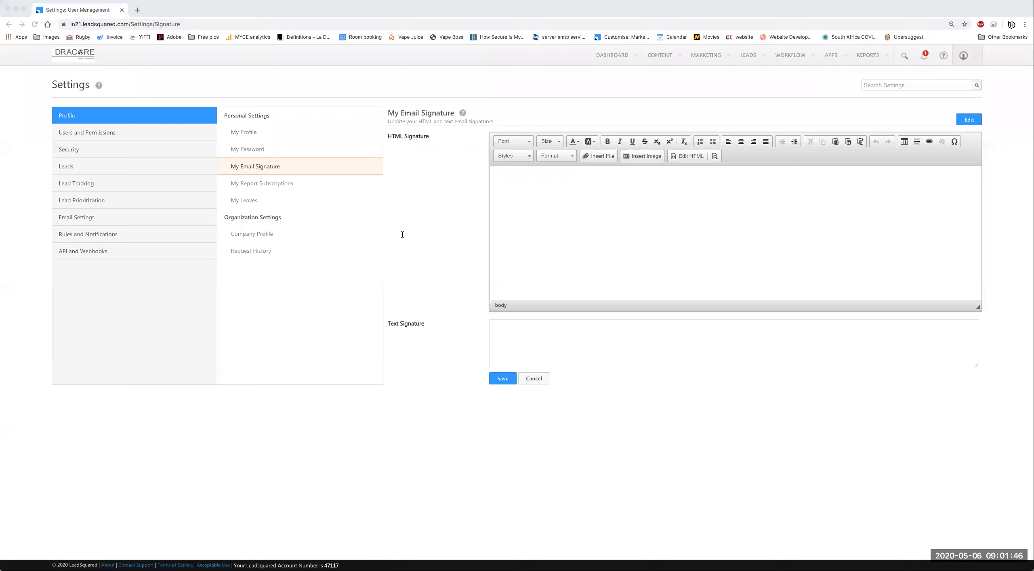
Step: Paste the prepared contact details into the HTML signature and delete its broken image
{"action": "left_click", "coordinate": [510, 274]}
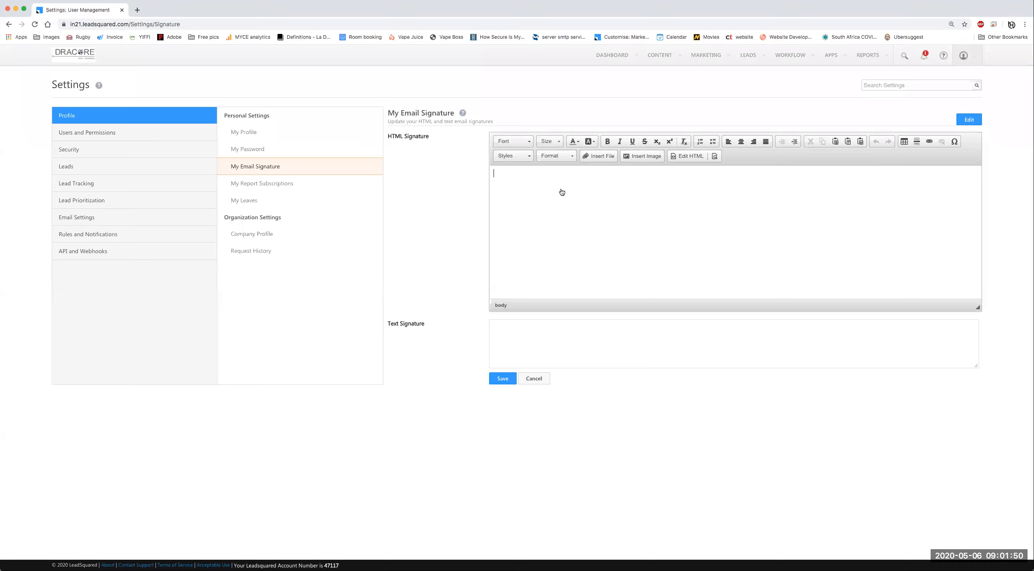
{"action": "key", "text": "super+v"}
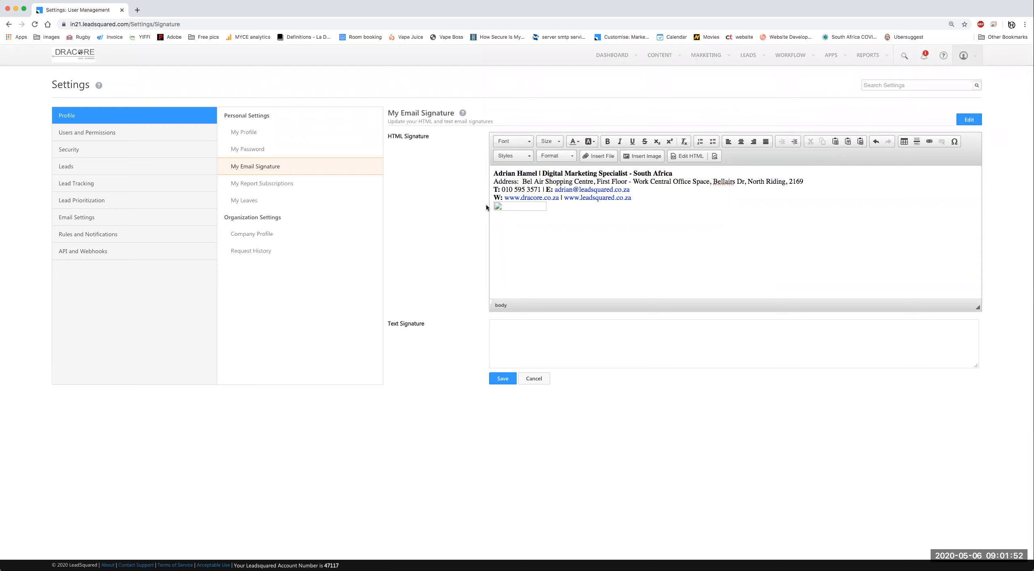
{"action": "left_click", "coordinate": [514, 209]}
{"action": "key", "text": "BackSpace"}
Step: Upload leadsquared-logo-lh.png and insert it as a file link in the signature
{"action": "left_click", "coordinate": [600, 157]}
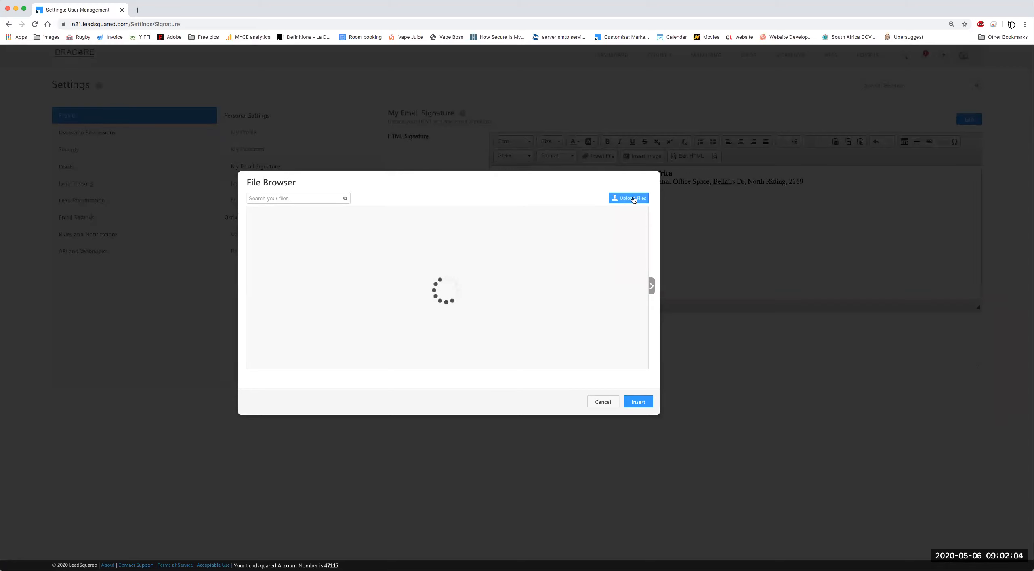
{"action": "left_click", "coordinate": [628, 198]}
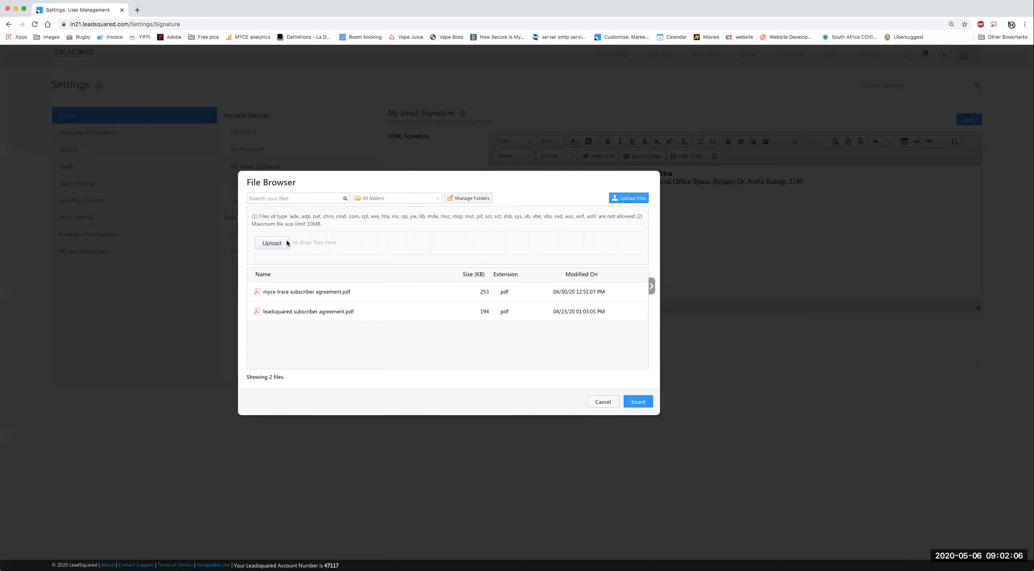
{"action": "left_click", "coordinate": [272, 243]}
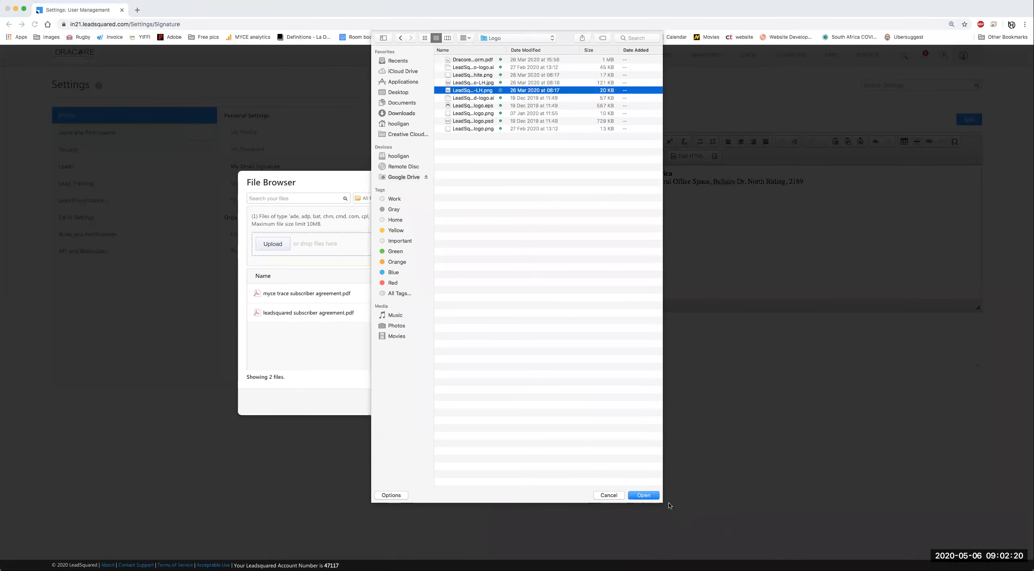
{"action": "left_click", "coordinate": [642, 494]}
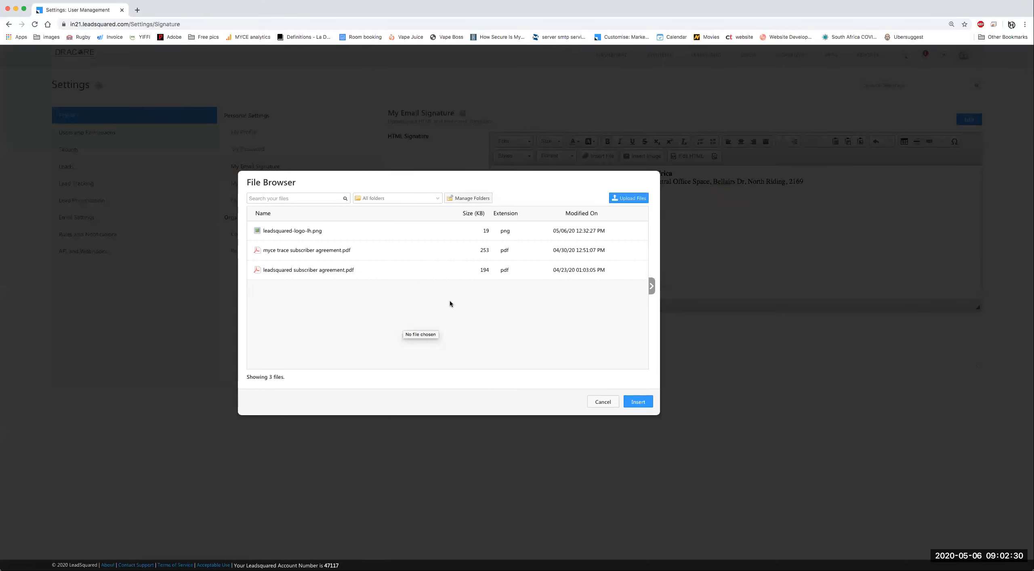
{"action": "left_click", "coordinate": [307, 230]}
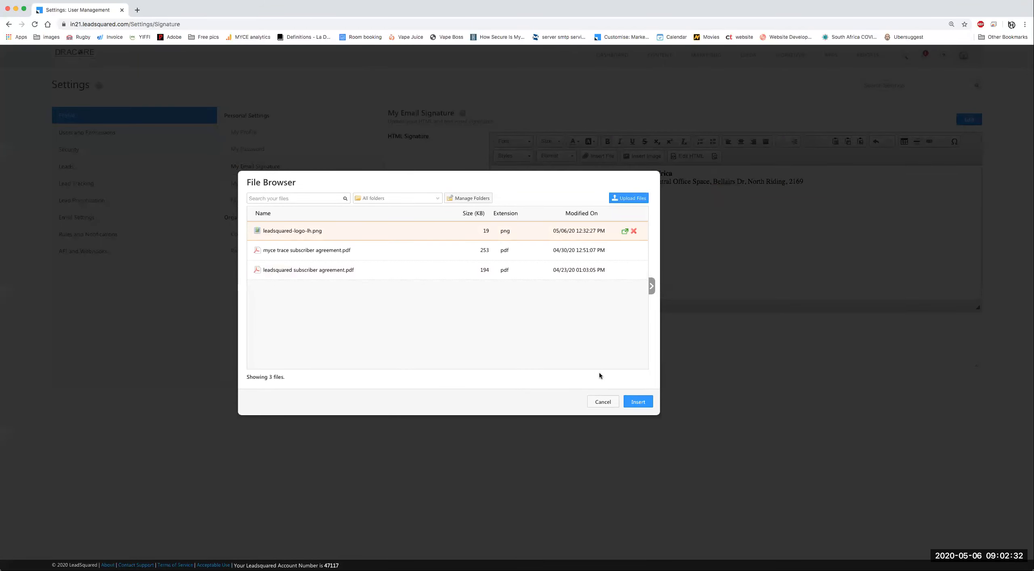
{"action": "left_click", "coordinate": [641, 403]}
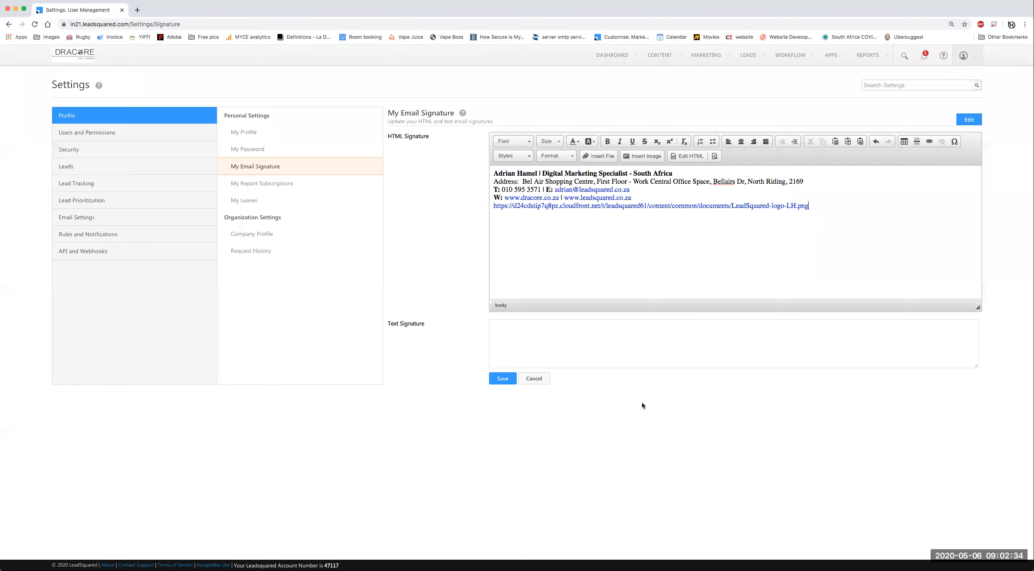
Step: Undo the logo link and embed leadsquared-logo-lh.png as an image below the contact details
{"action": "key", "text": "super+z"}
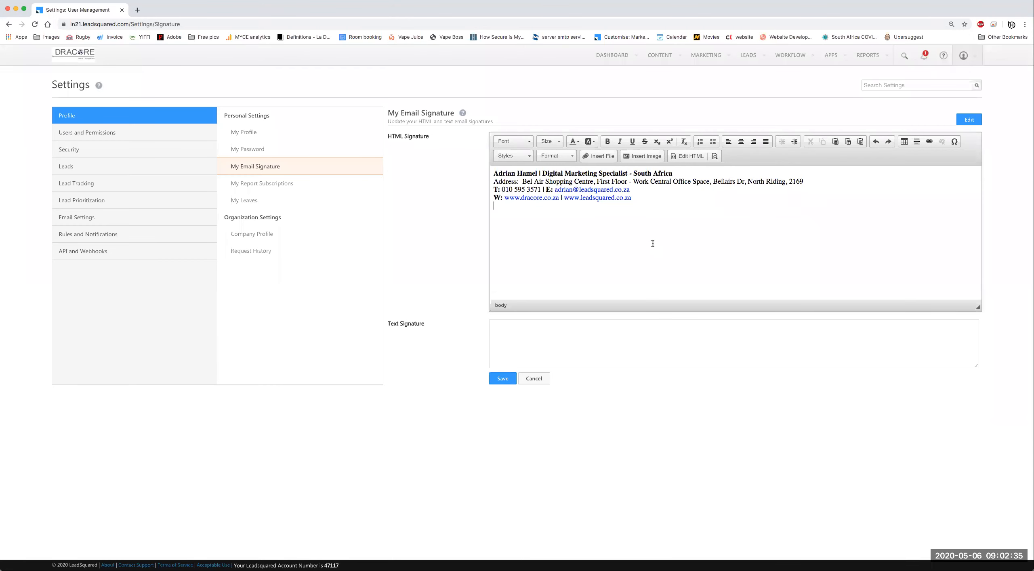
{"action": "left_click", "coordinate": [640, 158]}
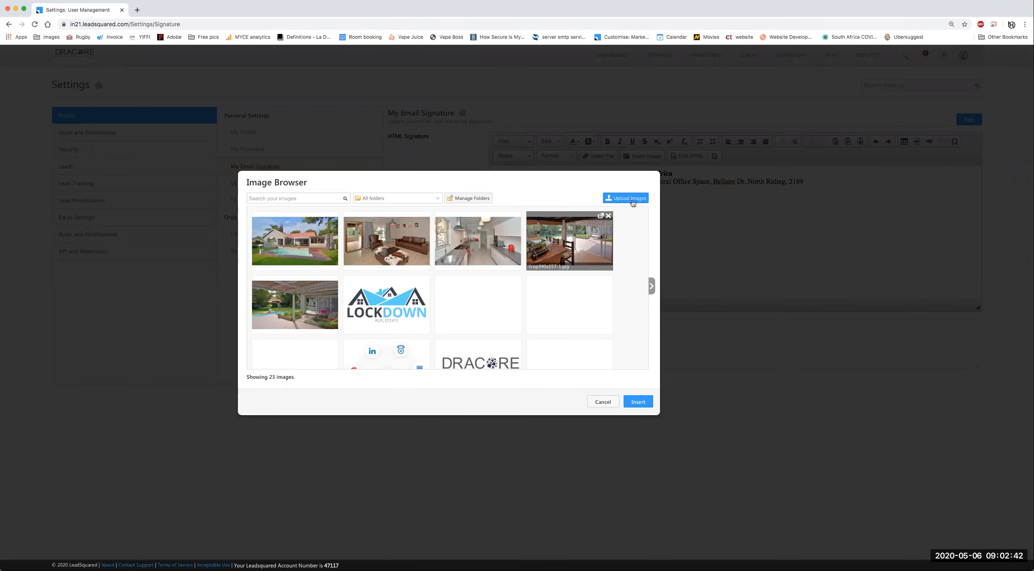
{"action": "left_click", "coordinate": [572, 306]}
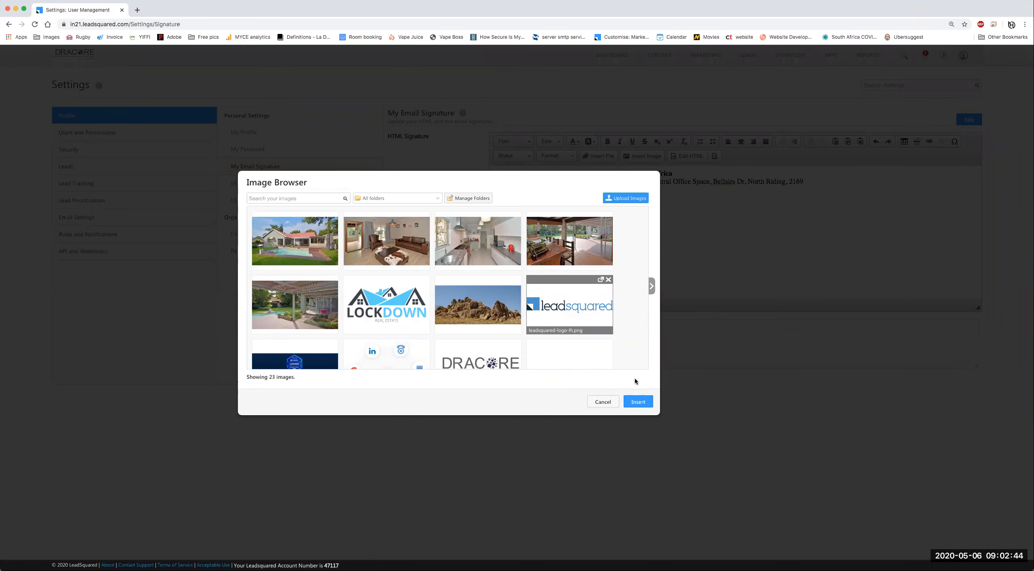
{"action": "left_click", "coordinate": [637, 403]}
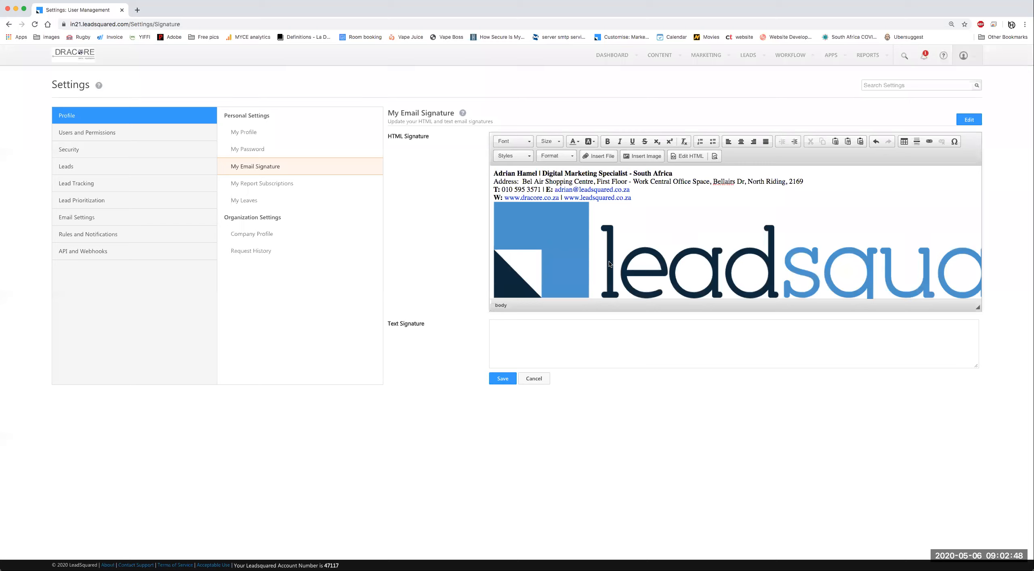
{"action": "left_click", "coordinate": [576, 250]}
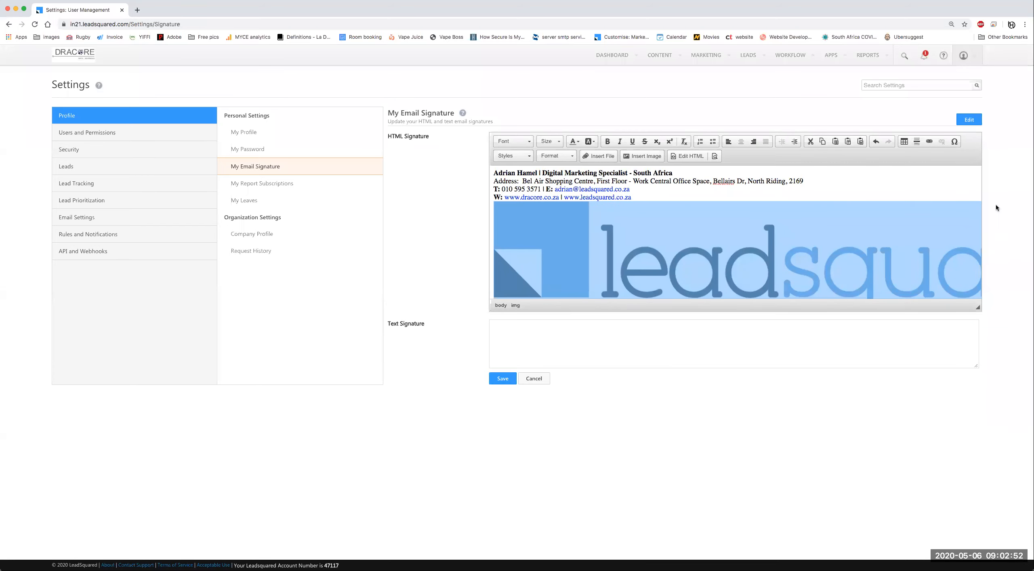
Step: Resize the signature logo to 250 × 46 pixels via Image Properties width 250
{"action": "double_click", "coordinate": [773, 258]}
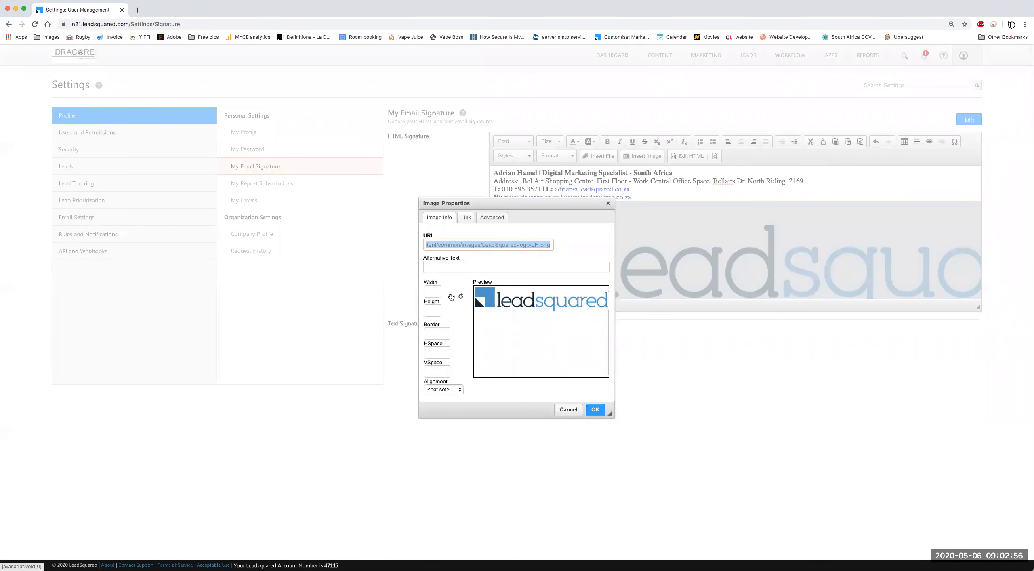
{"action": "left_click", "coordinate": [428, 292]}
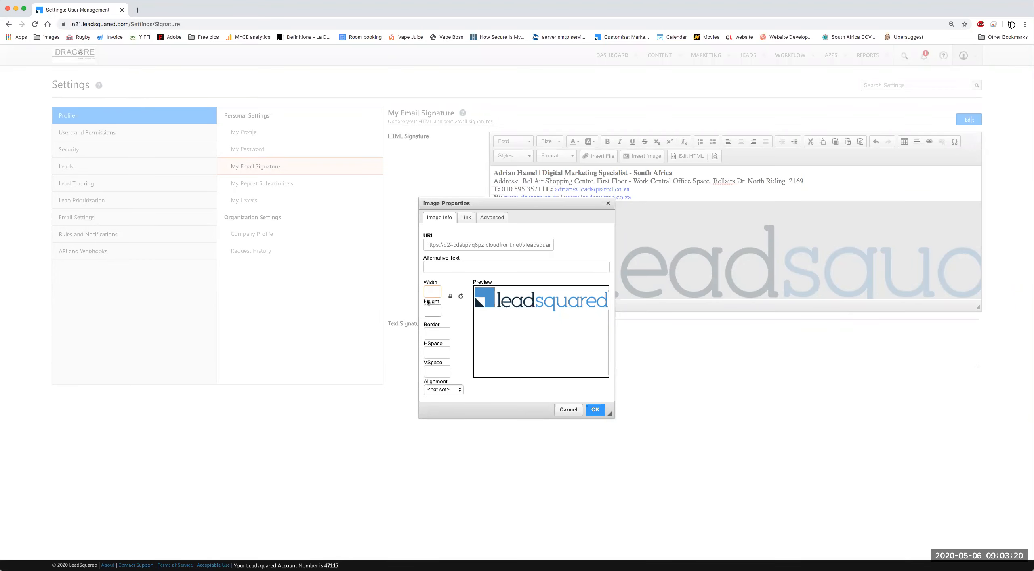
{"action": "type", "text": "2500"}
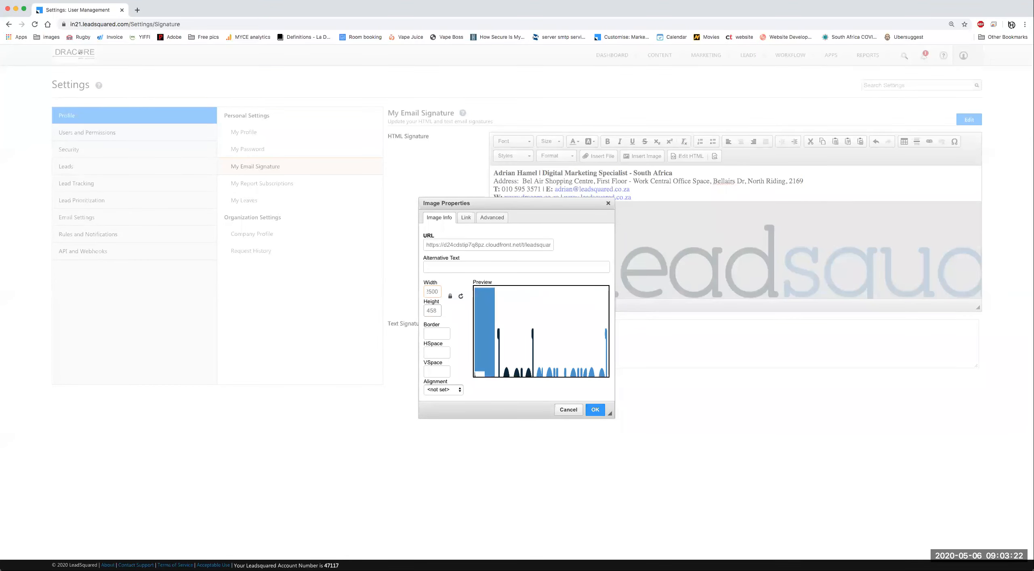
{"action": "key", "text": "BackSpace"}
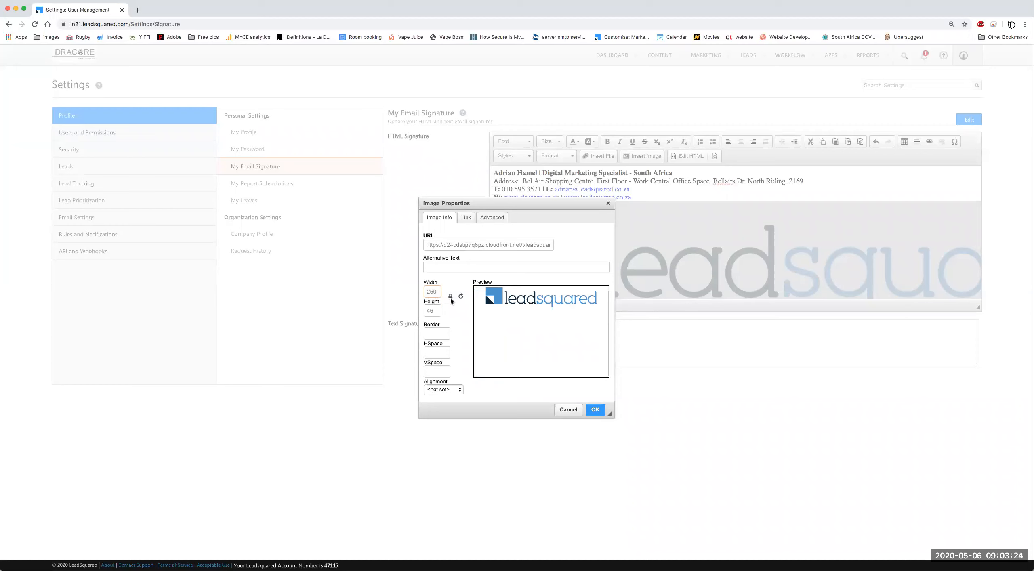
{"action": "left_click", "coordinate": [596, 410]}
{"action": "left_click", "coordinate": [638, 200]}
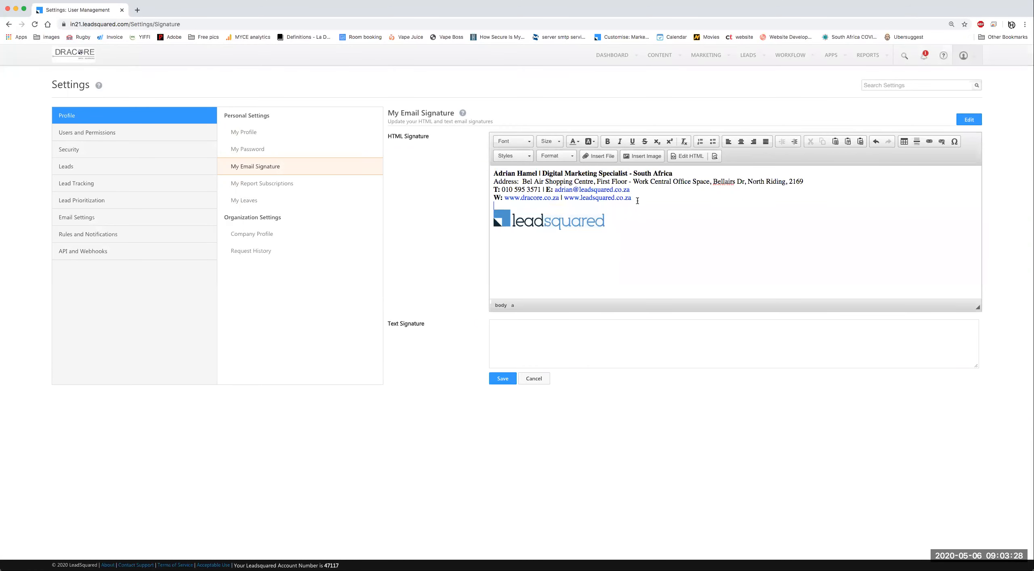
Step: Apply the Arial font to the whole HTML signature and save it
{"action": "key", "text": "ctrl+a"}
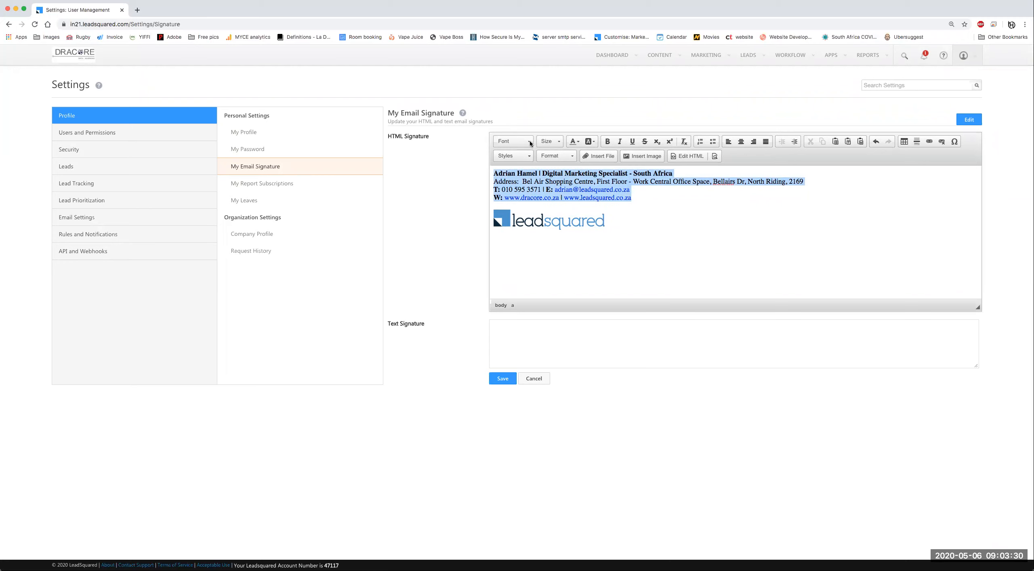
{"action": "left_click", "coordinate": [530, 141]}
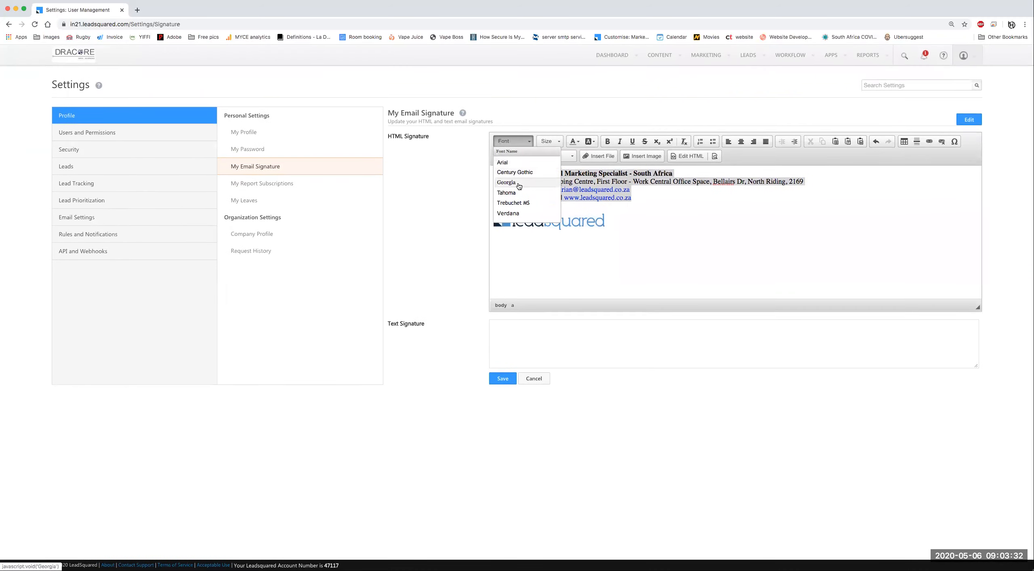
{"action": "left_click", "coordinate": [503, 162]}
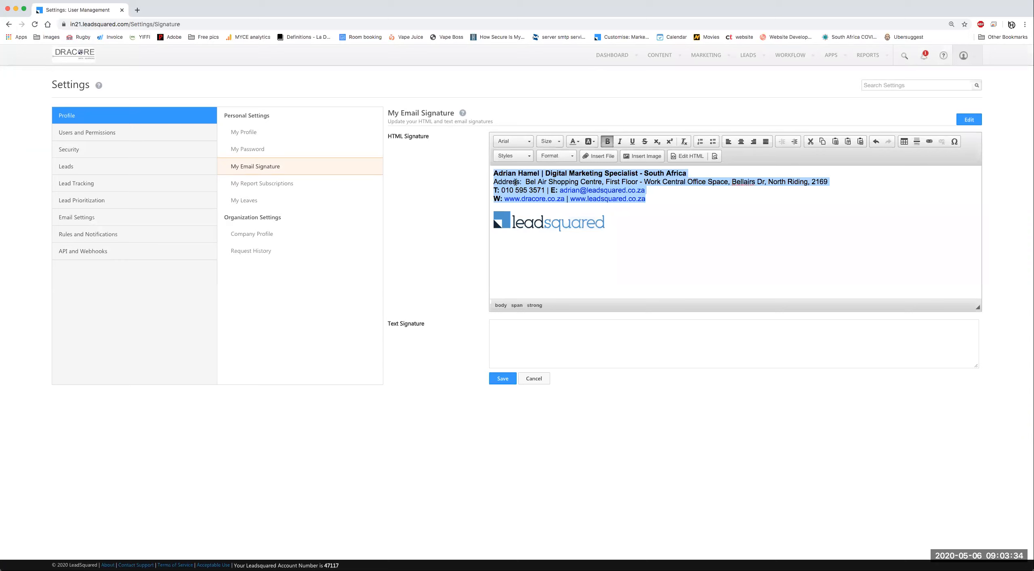
{"action": "left_click", "coordinate": [667, 235]}
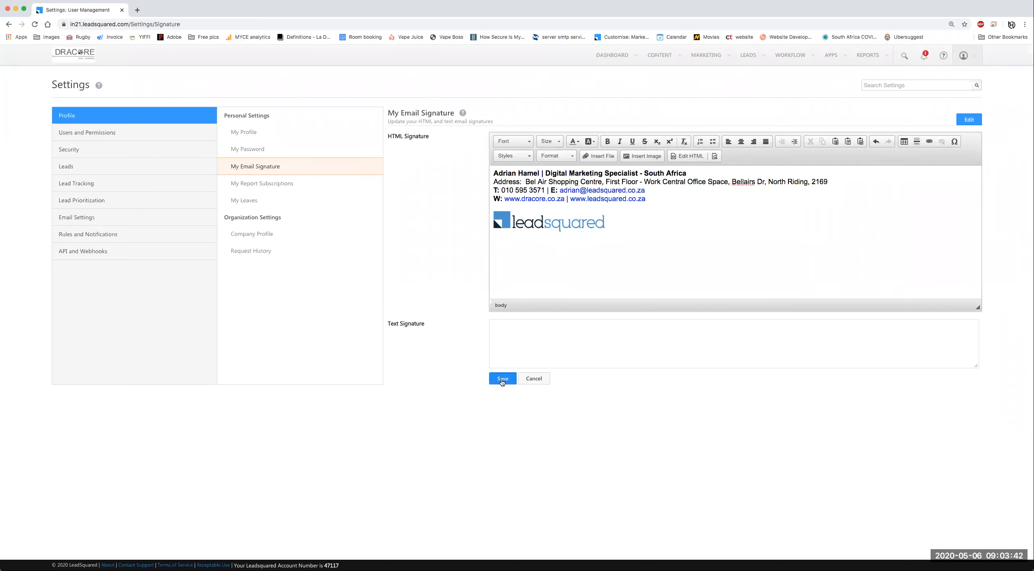
{"action": "left_click", "coordinate": [503, 381]}
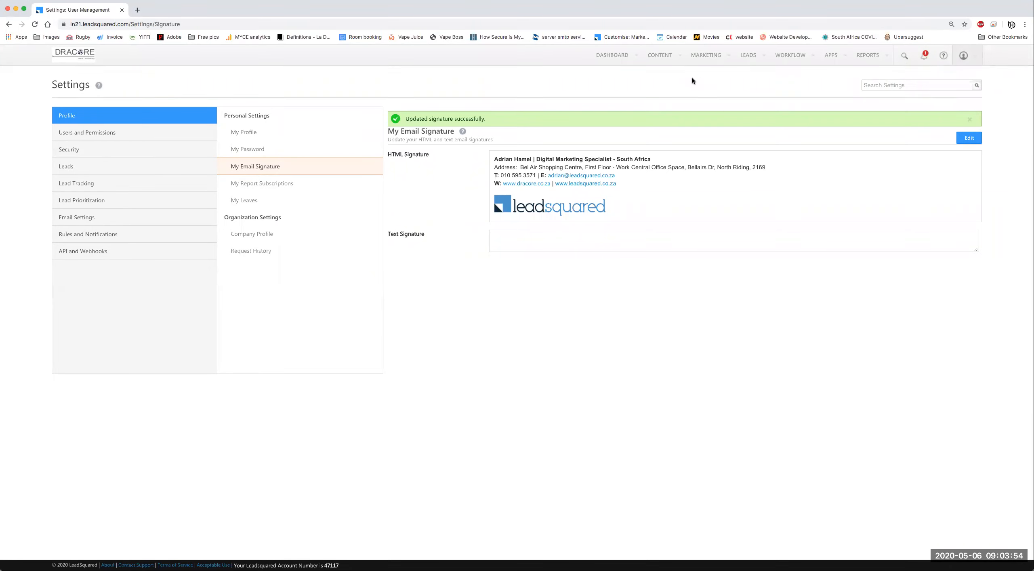
Step: Create a new email template from CONTENT > Email Library, defaulting to Email Template 16
{"action": "mouse_move", "coordinate": [662, 60]}
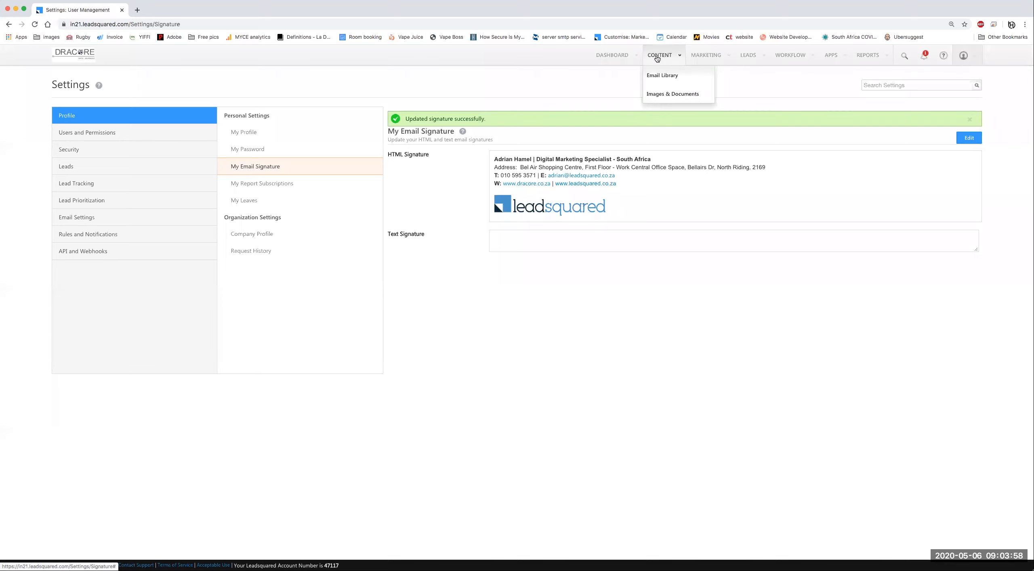
{"action": "left_click", "coordinate": [669, 76]}
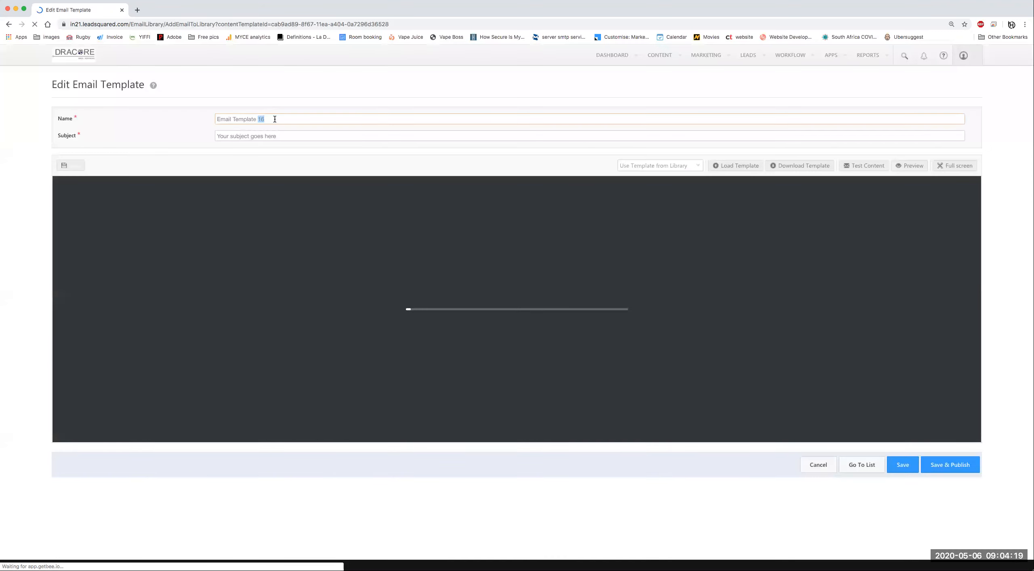
Step: Replace the name Email Template 16 with 'LeadSquared - Email Template'
{"action": "triple_click", "coordinate": [278, 120]}
{"action": "type", "text": "Le"}
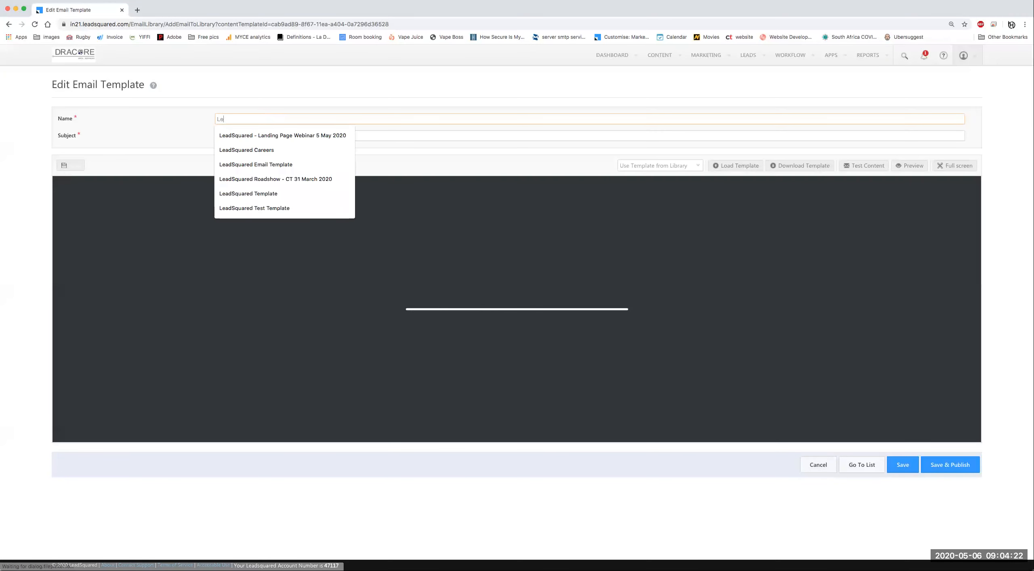
{"action": "type", "text": "adSquare"}
{"action": "type", "text": "d"}
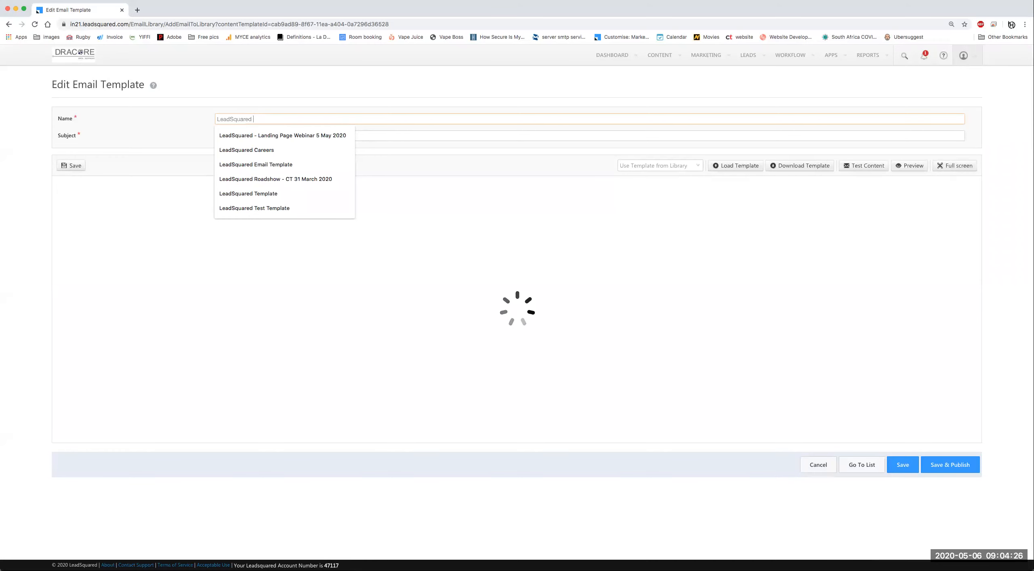
{"action": "type", "text": " - Email"}
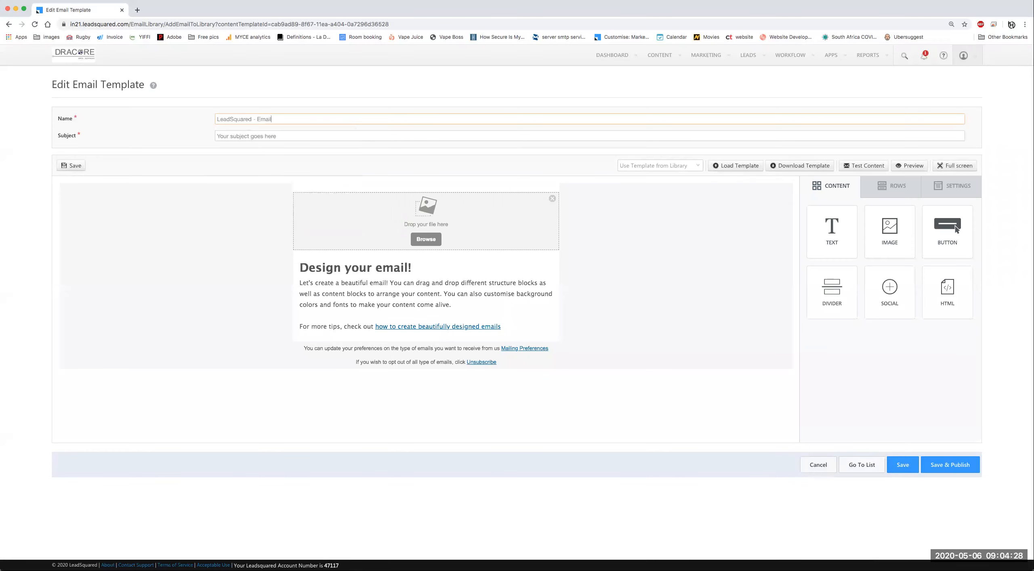
{"action": "type", "text": " Template"}
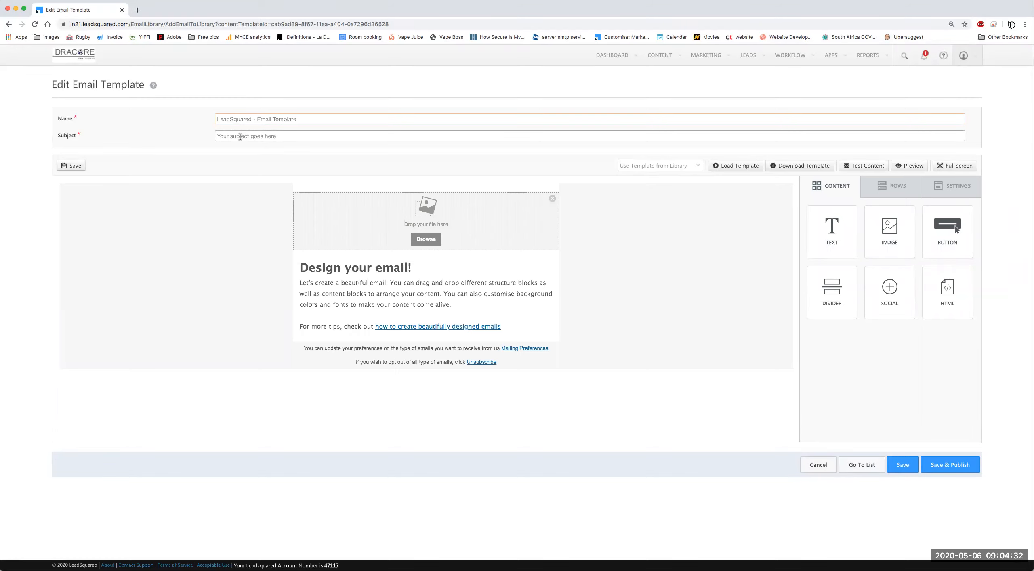
{"action": "left_click", "coordinate": [288, 140]}
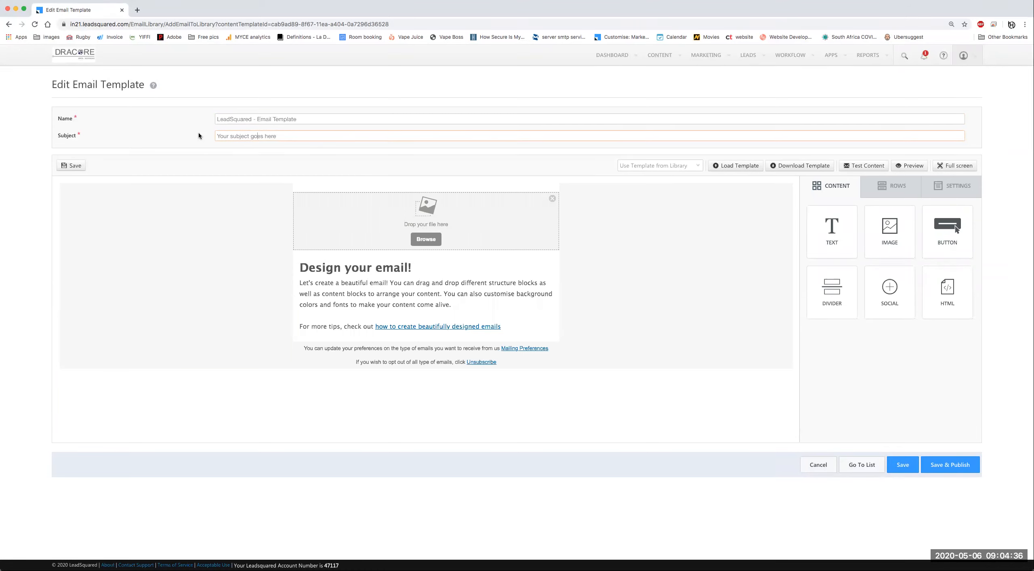
Step: Delete the placeholder image and add a single-column row with an Image block at the top
{"action": "left_click", "coordinate": [552, 199]}
{"action": "left_click", "coordinate": [545, 324]}
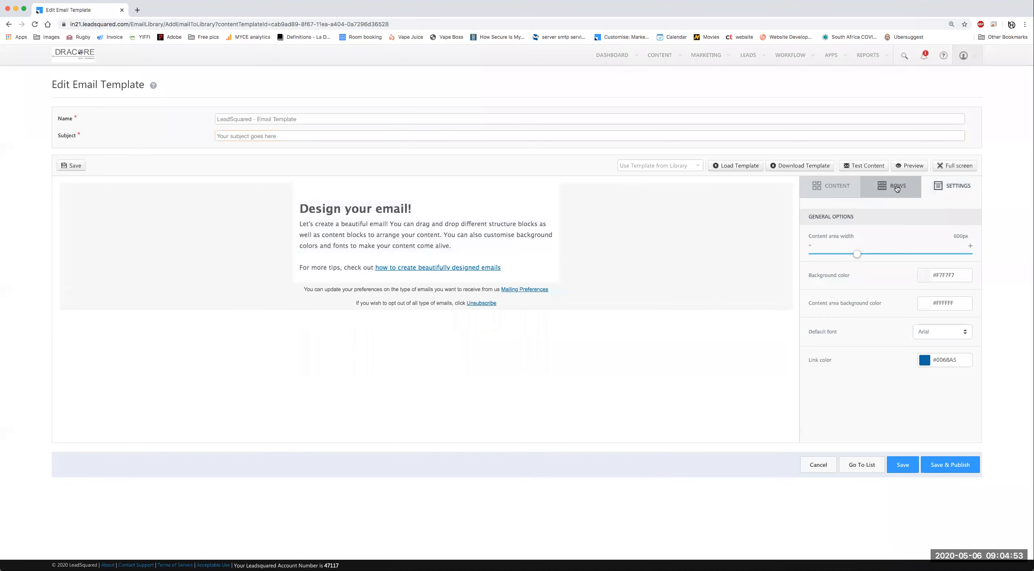
{"action": "left_click", "coordinate": [894, 185]}
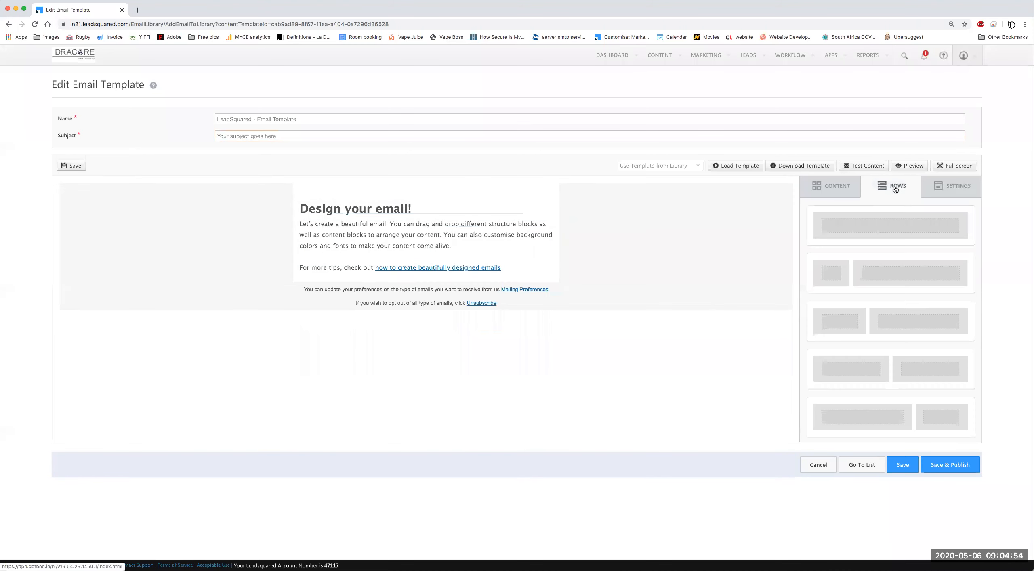
{"action": "left_click_drag", "start_coordinate": [849, 223], "coordinate": [376, 192]}
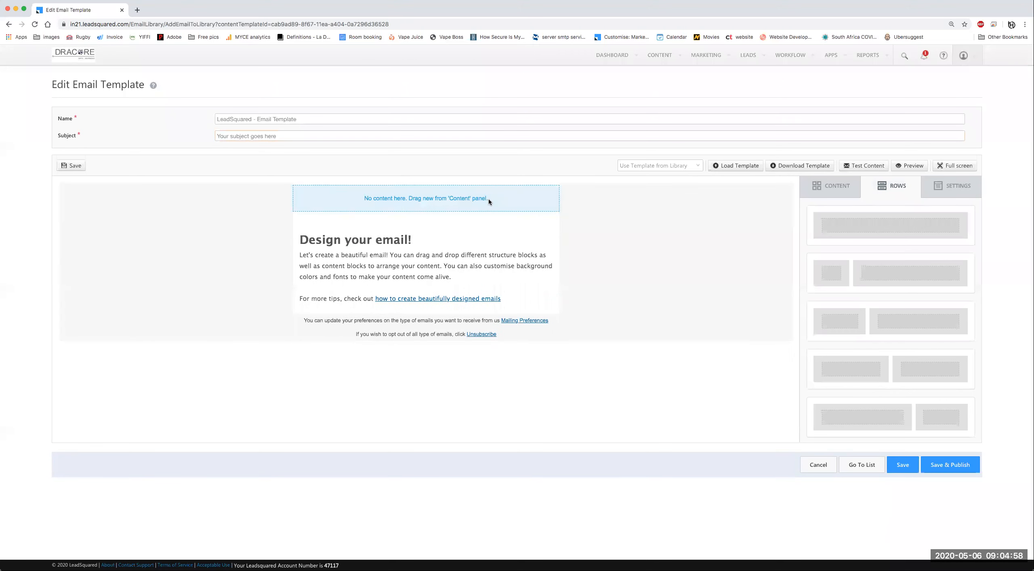
{"action": "left_click", "coordinate": [836, 190]}
{"action": "left_click_drag", "start_coordinate": [885, 229], "coordinate": [468, 200]}
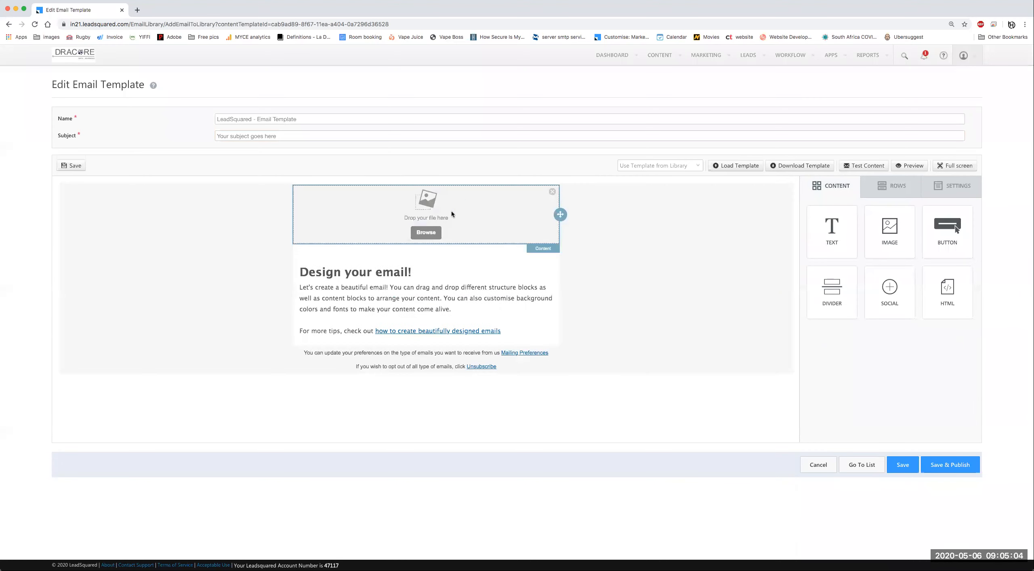
Step: Insert the LOCKDOWN Real Estate logo from the images folder into the new image block
{"action": "left_click", "coordinate": [424, 233]}
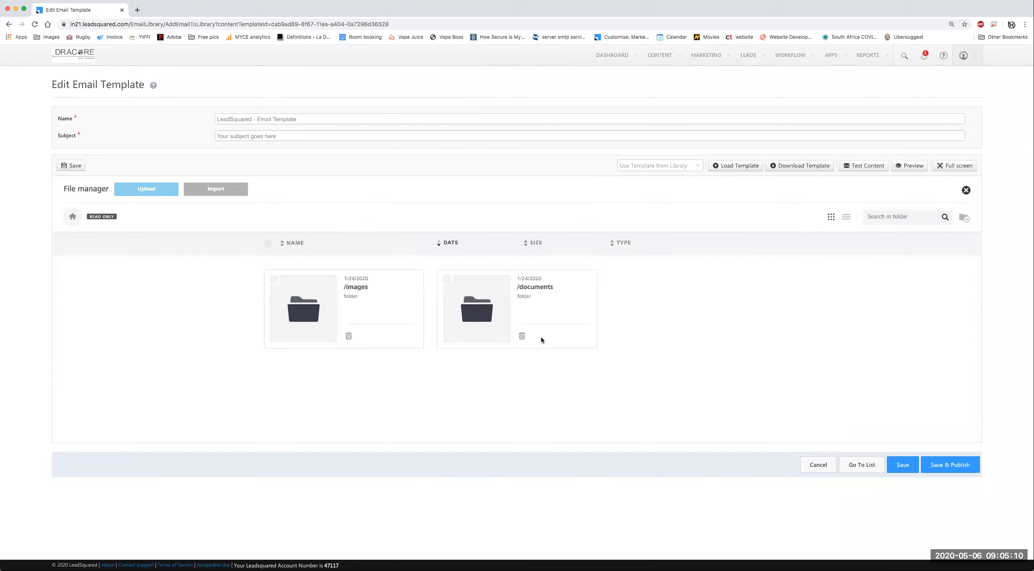
{"action": "left_click", "coordinate": [313, 307]}
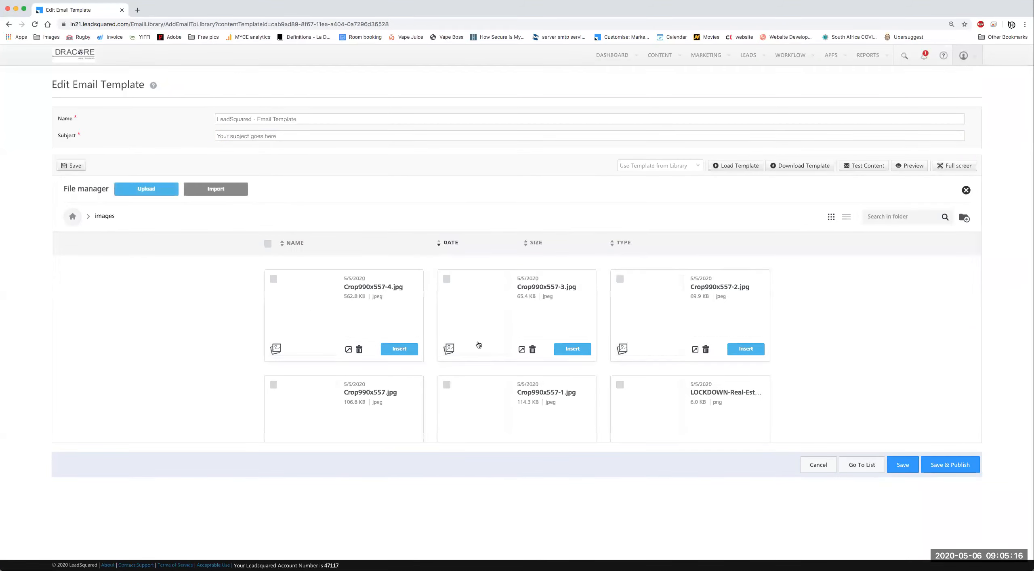
{"action": "scroll", "coordinate": [649, 354], "scroll_direction": "up", "scroll_amount": 1}
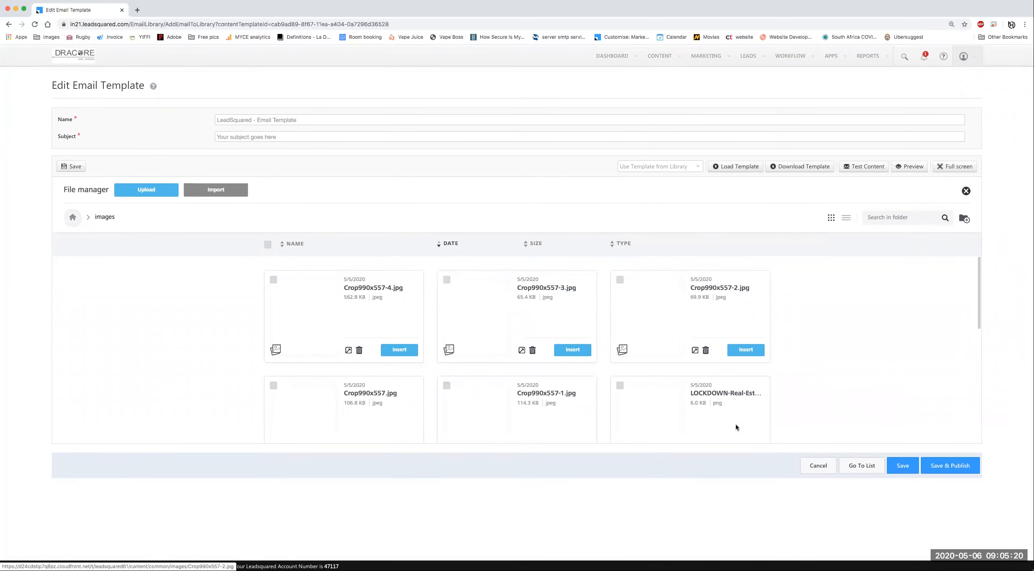
{"action": "scroll", "coordinate": [745, 374], "scroll_direction": "down", "scroll_amount": 1}
{"action": "scroll", "coordinate": [746, 373], "scroll_direction": "down", "scroll_amount": 3}
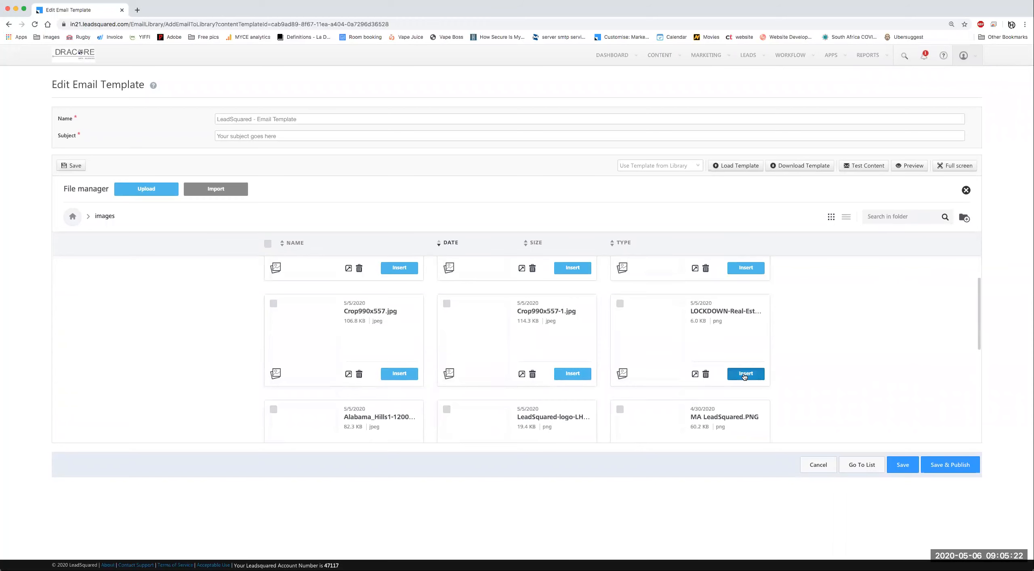
{"action": "left_click", "coordinate": [746, 375]}
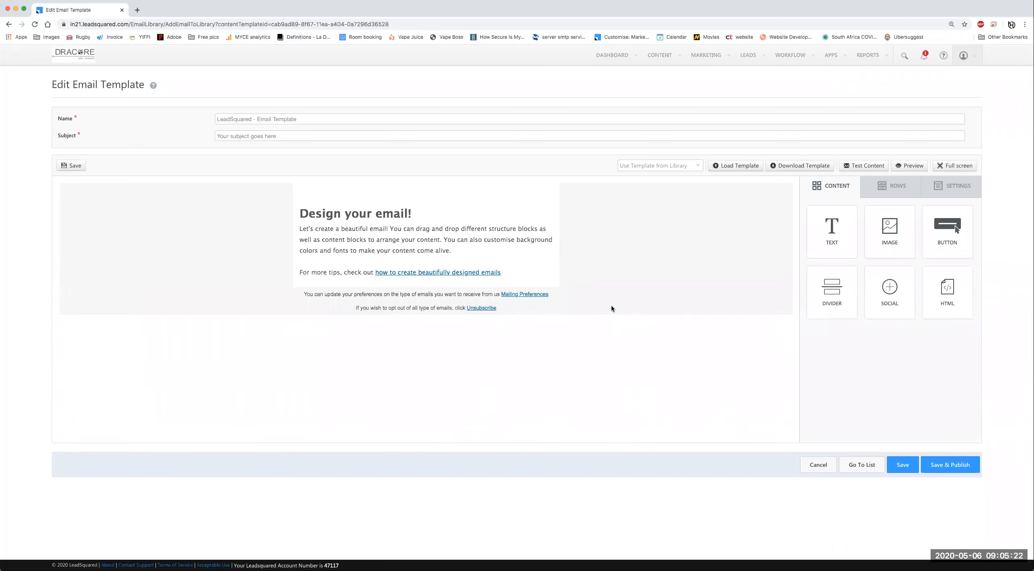
{"action": "left_click", "coordinate": [631, 229]}
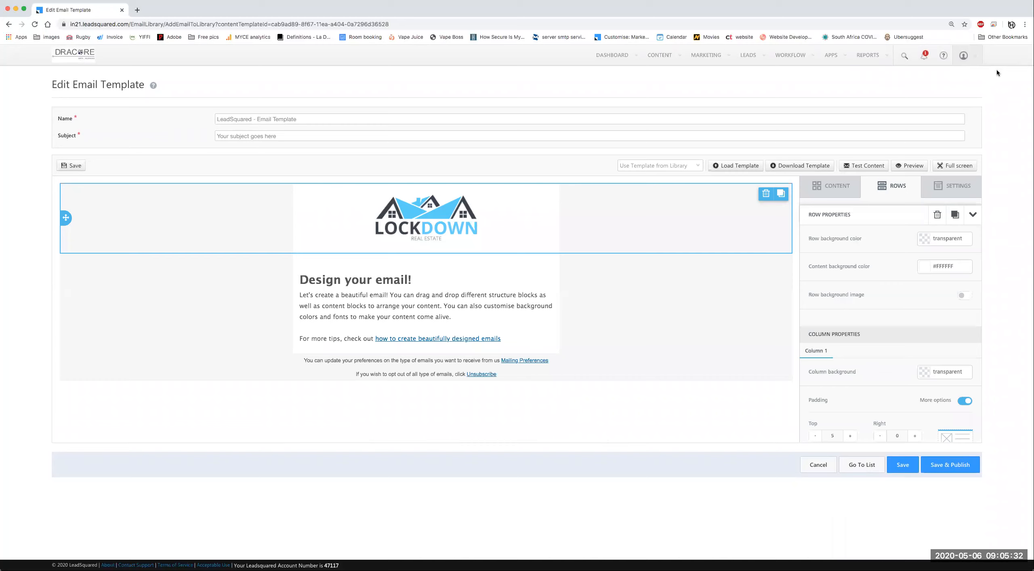
{"action": "left_click", "coordinate": [924, 269]}
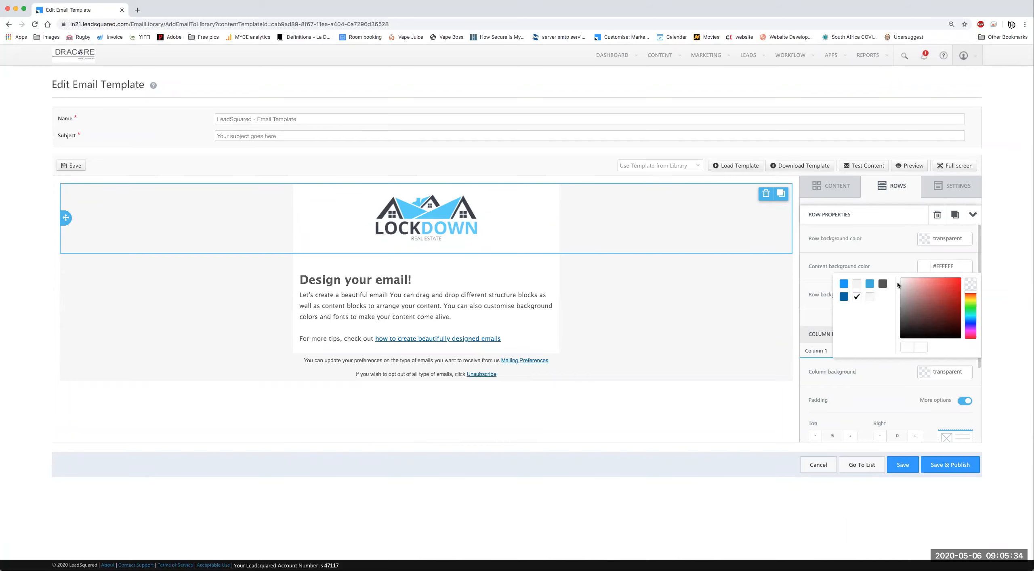
Step: Set the logo row's content background colour to transparent
{"action": "left_click", "coordinate": [971, 286]}
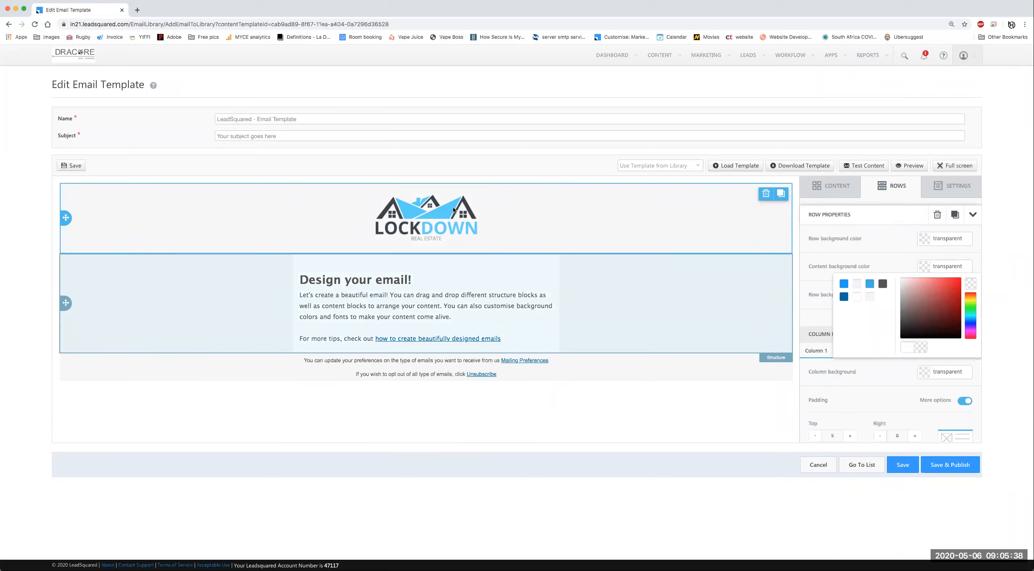
{"action": "left_click", "coordinate": [632, 302]}
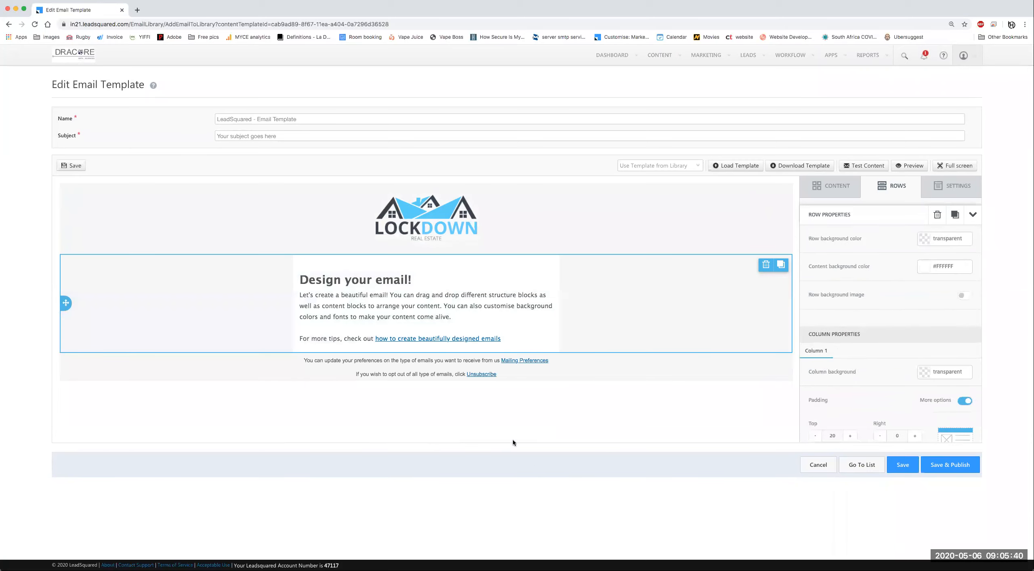
{"action": "left_click", "coordinate": [833, 187]}
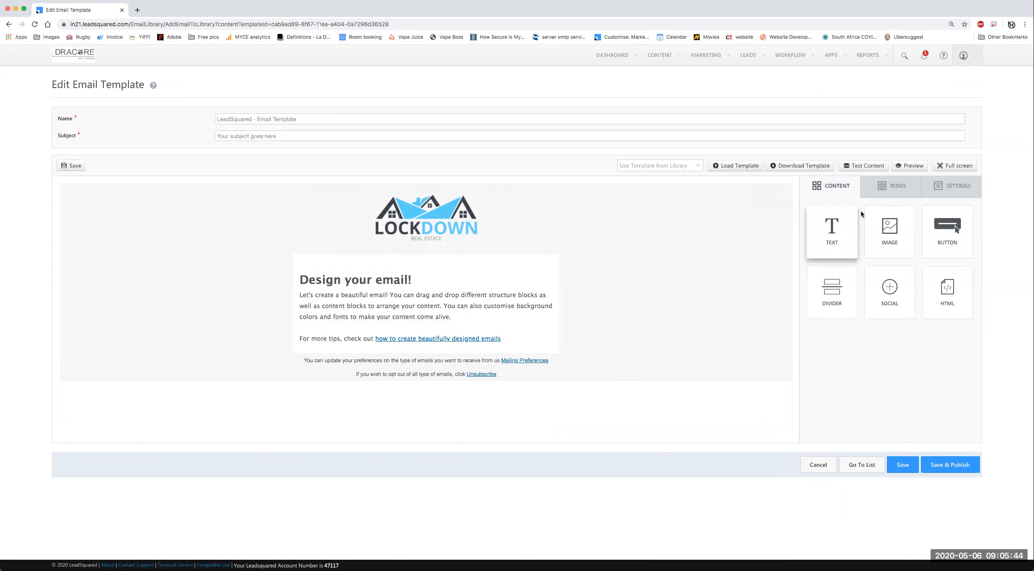
Step: Add a single-column row below 'Design your email!' with a transparent content background
{"action": "left_click", "coordinate": [885, 195]}
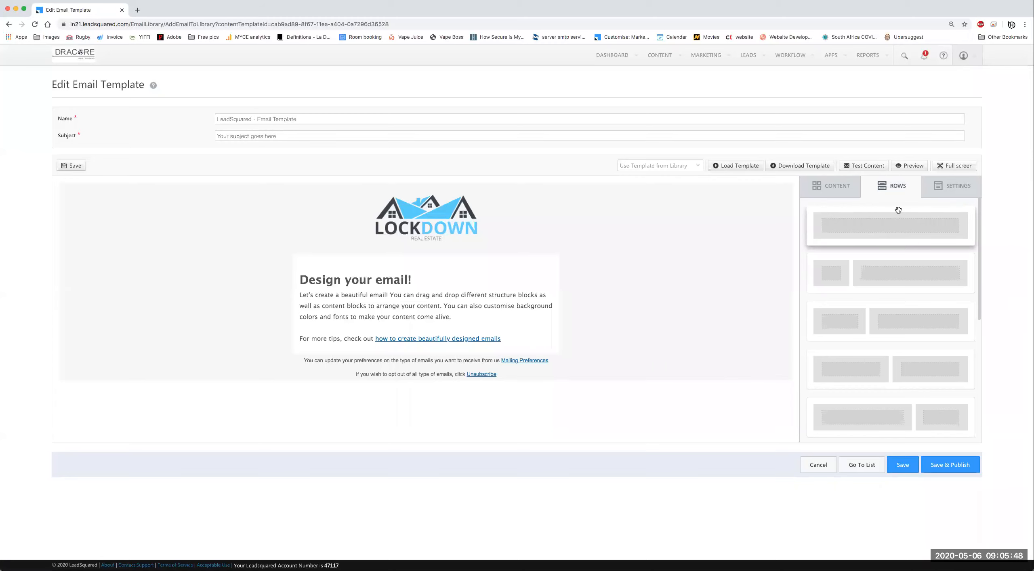
{"action": "left_click_drag", "start_coordinate": [617, 329], "coordinate": [590, 341]}
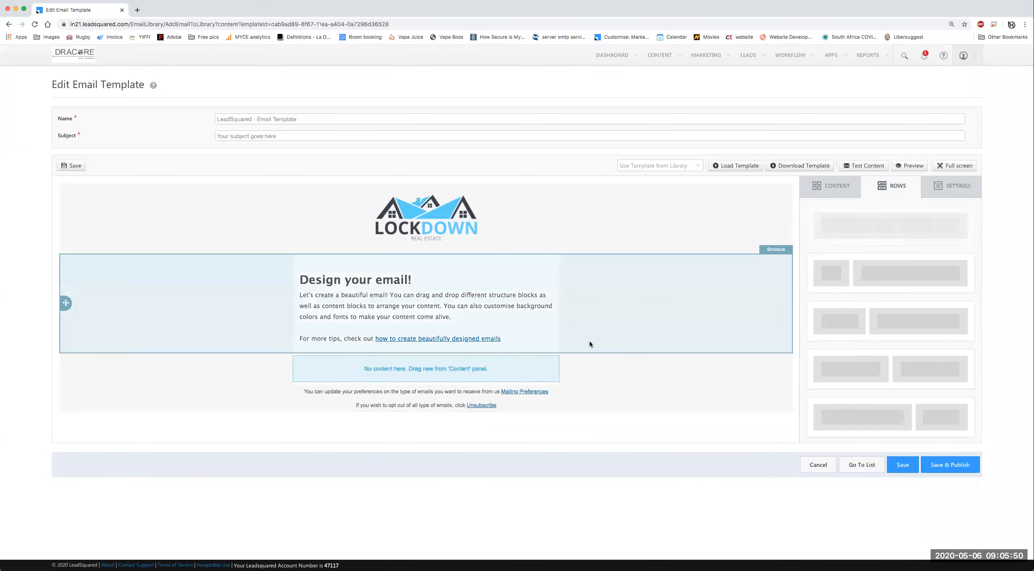
{"action": "left_click", "coordinate": [581, 370]}
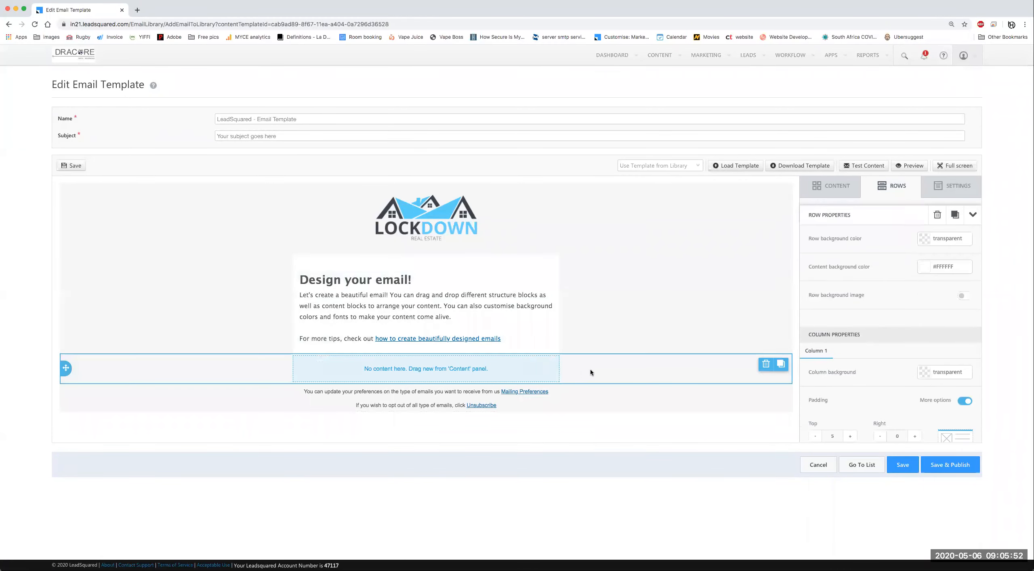
{"action": "left_click", "coordinate": [929, 271]}
{"action": "left_click", "coordinate": [971, 285]}
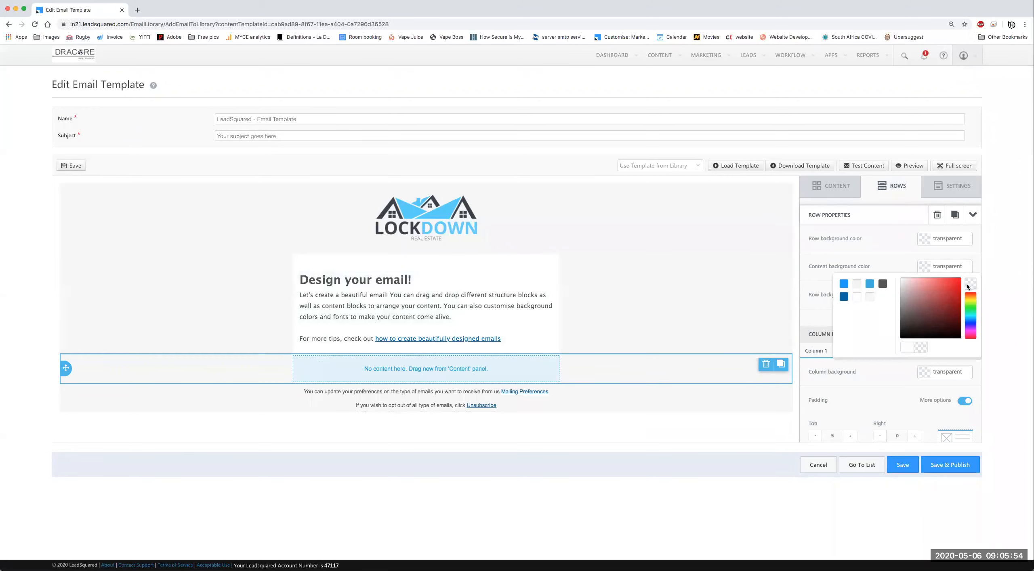
{"action": "left_click", "coordinate": [834, 186]}
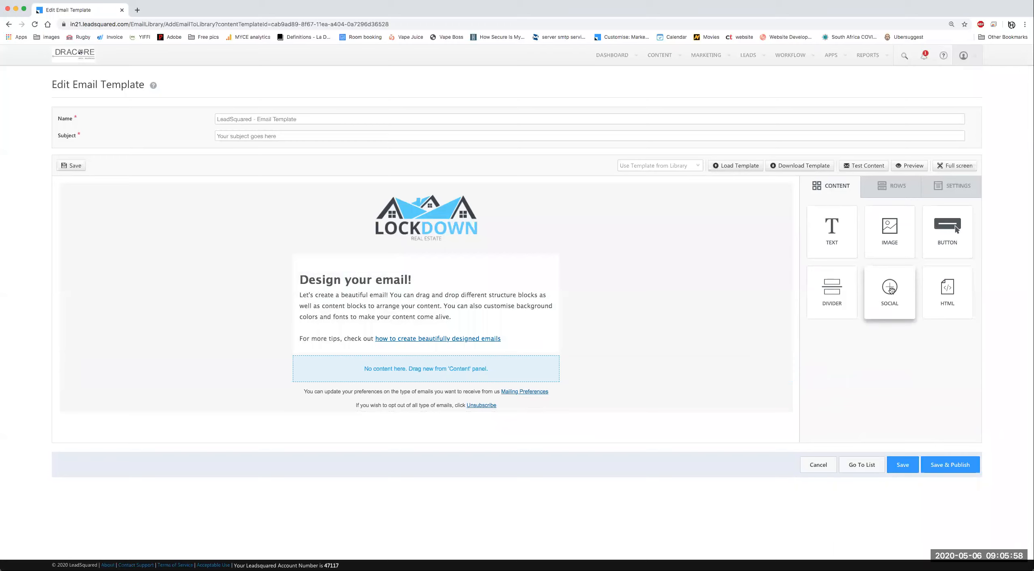
Step: Add a social icons block to the empty row and review the extra icons without adding any
{"action": "left_click_drag", "start_coordinate": [891, 292], "coordinate": [484, 372]}
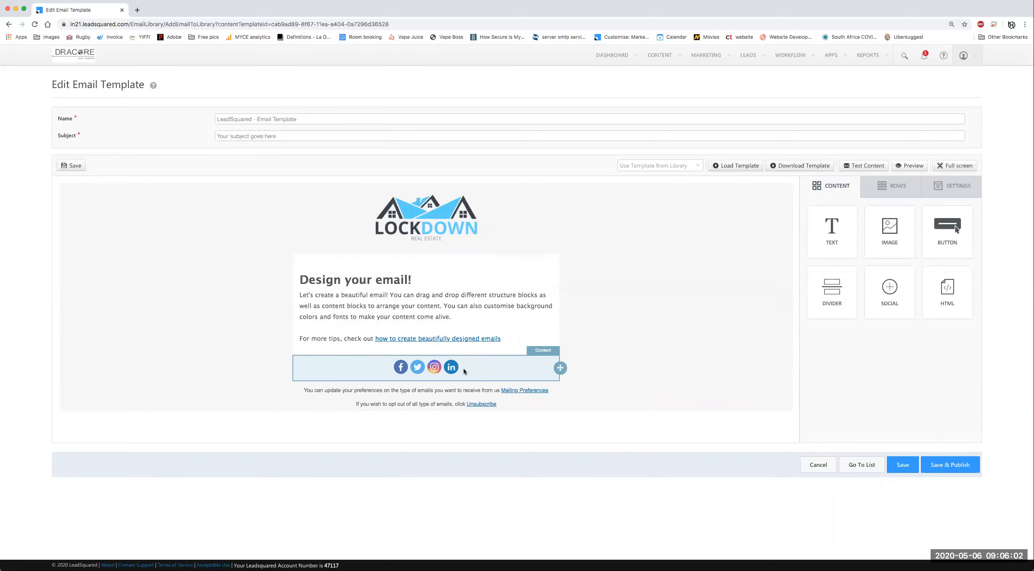
{"action": "left_click", "coordinate": [464, 371]}
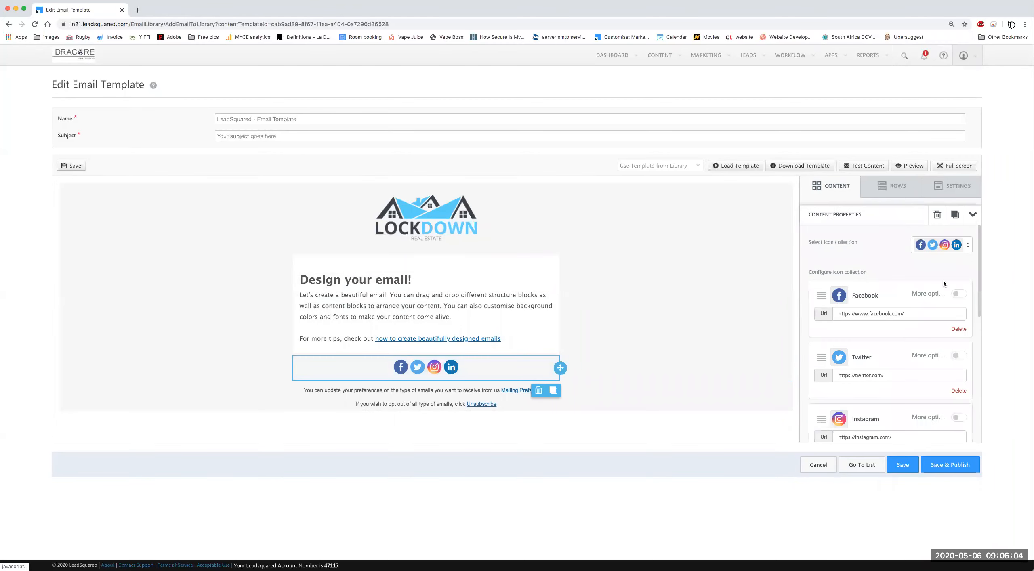
{"action": "scroll", "coordinate": [910, 382], "scroll_direction": "down", "scroll_amount": 5}
{"action": "scroll", "coordinate": [897, 319], "scroll_direction": "up", "scroll_amount": 5}
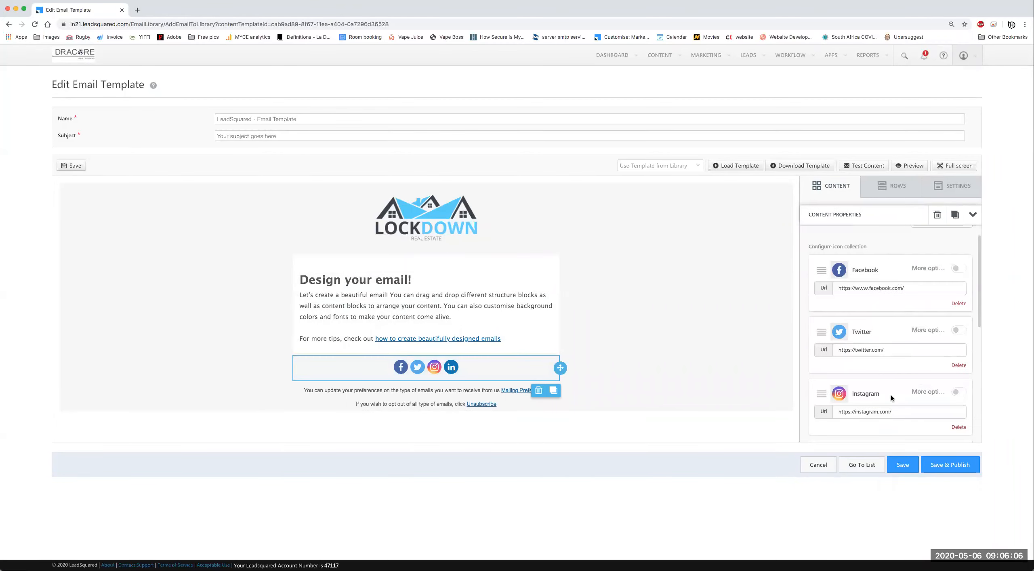
{"action": "scroll", "coordinate": [892, 387], "scroll_direction": "down", "scroll_amount": 5}
{"action": "scroll", "coordinate": [882, 341], "scroll_direction": "up", "scroll_amount": 5}
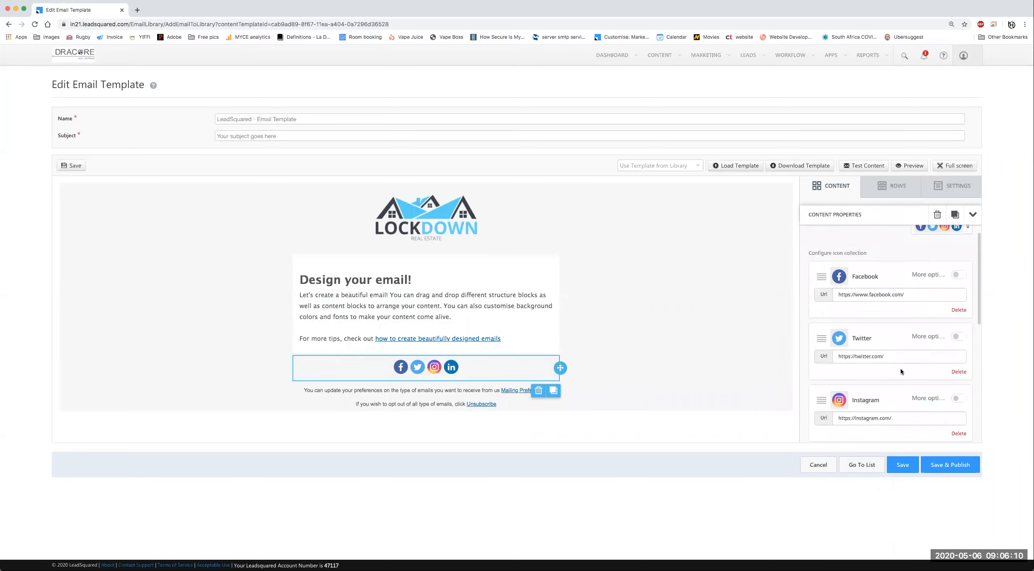
{"action": "scroll", "coordinate": [901, 371], "scroll_direction": "down", "scroll_amount": 5}
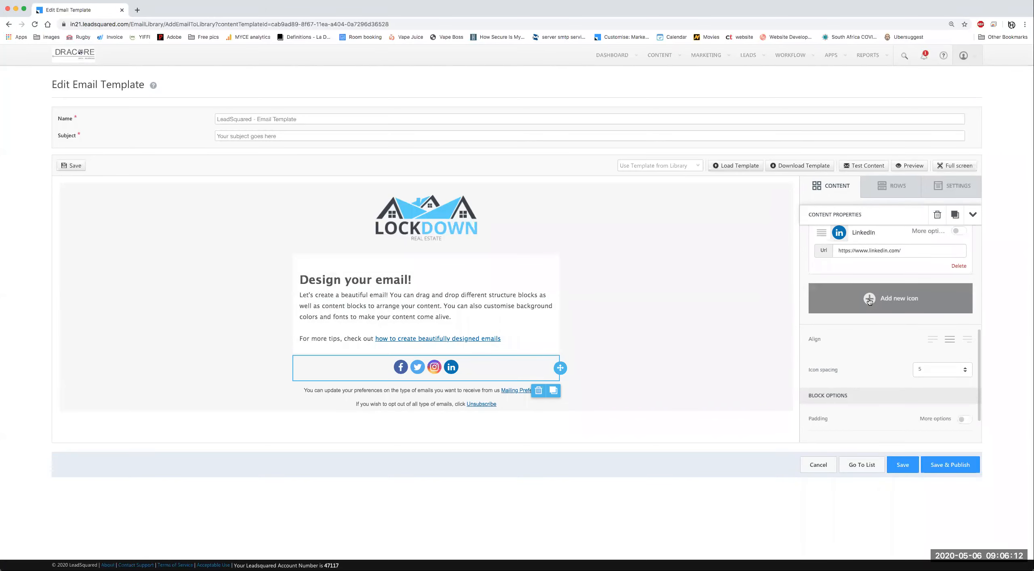
{"action": "left_click", "coordinate": [869, 301]}
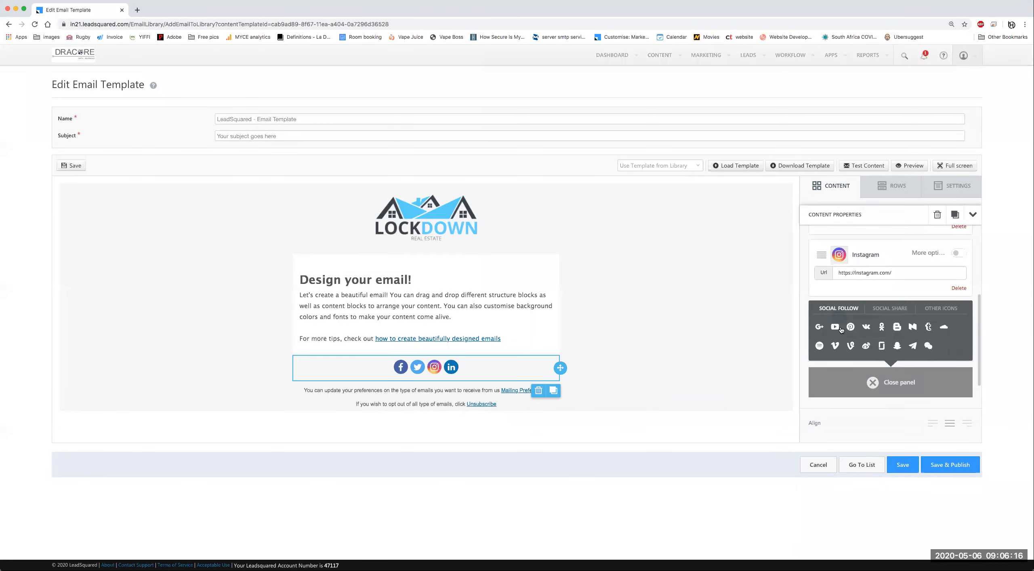
{"action": "left_click", "coordinate": [909, 384]}
{"action": "scroll", "coordinate": [949, 311], "scroll_direction": "up", "scroll_amount": 2}
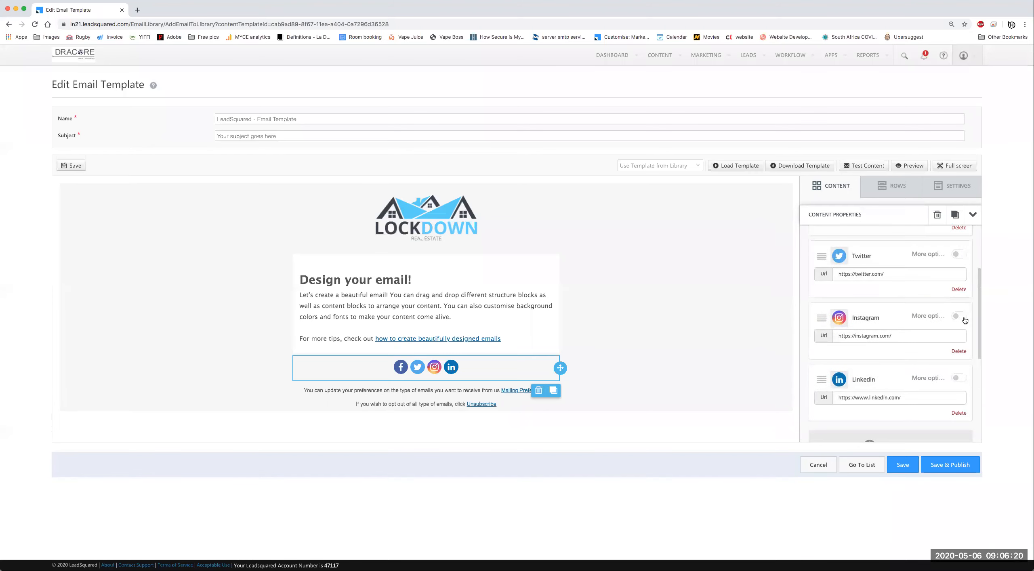
{"action": "left_click", "coordinate": [959, 352]}
{"action": "left_click", "coordinate": [960, 352]}
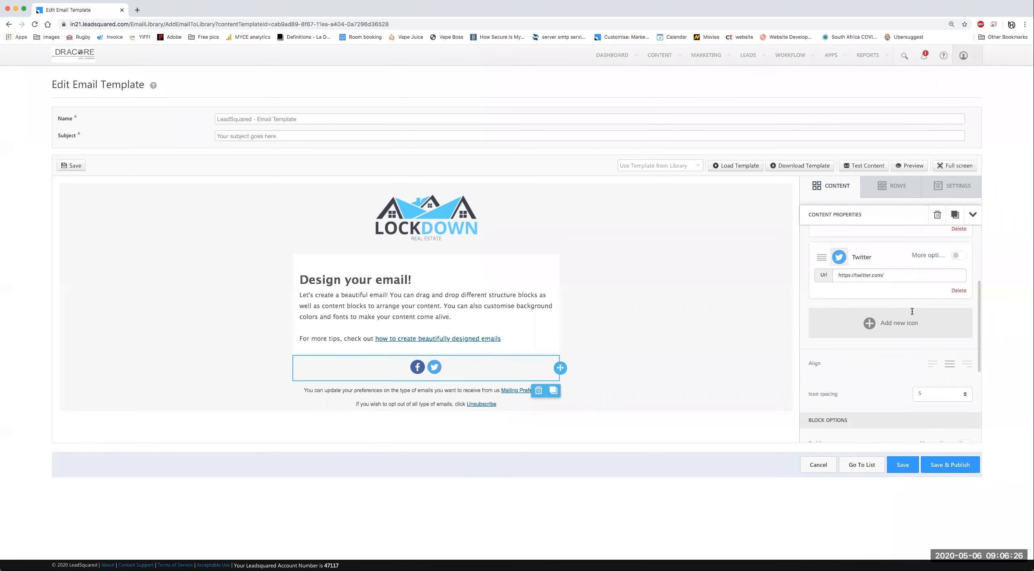
{"action": "left_click", "coordinate": [959, 289]}
{"action": "left_click", "coordinate": [937, 318]}
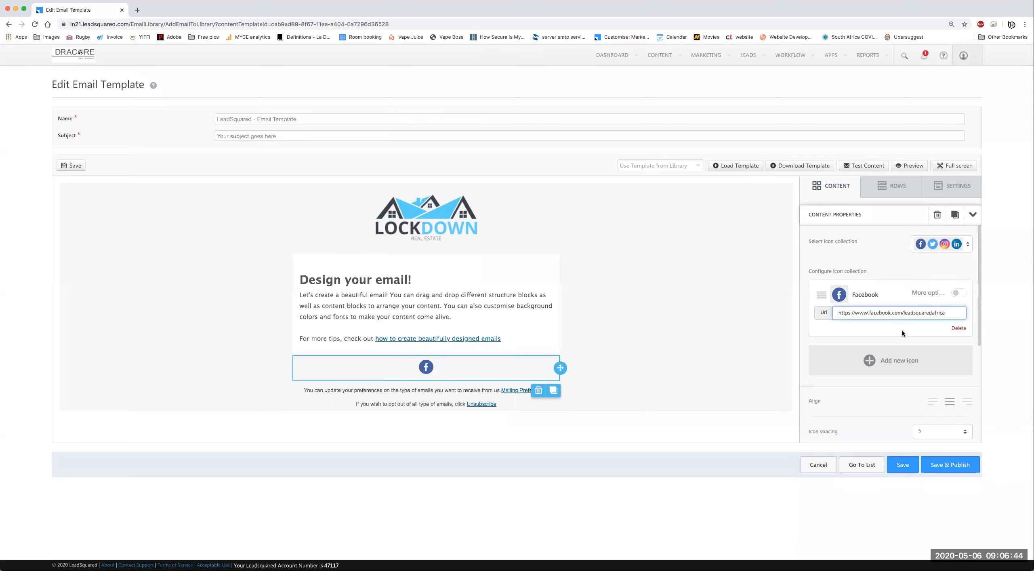
{"action": "left_click", "coordinate": [902, 344]}
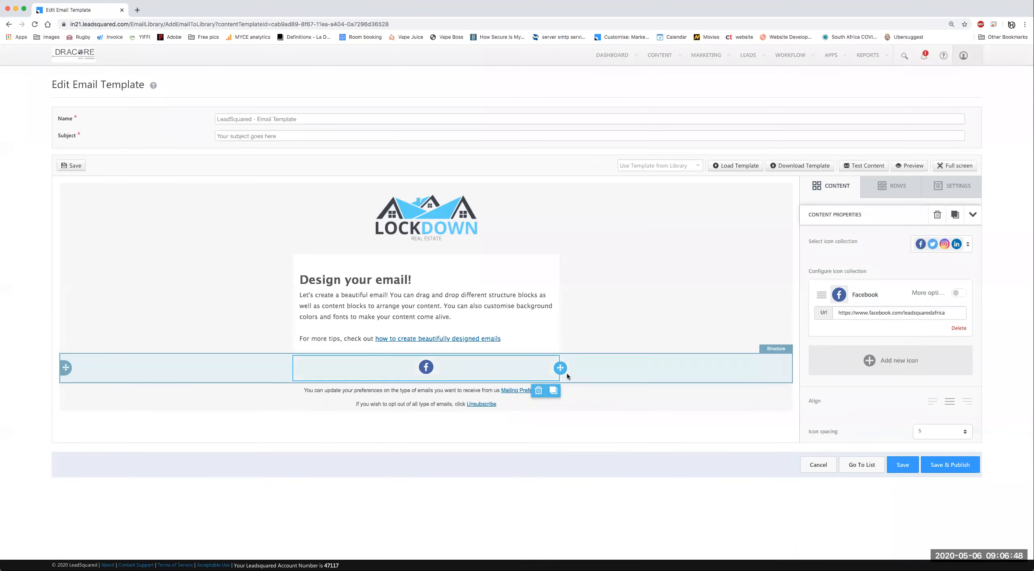
Step: Select all the 'Design your email!' text and change its font to Open Sans
{"action": "left_click", "coordinate": [631, 372]}
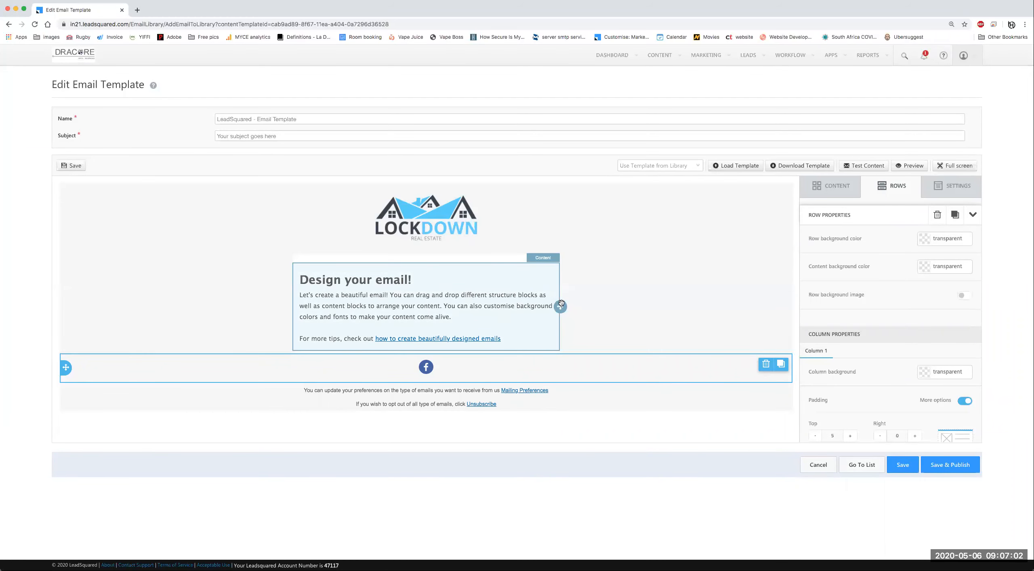
{"action": "left_click", "coordinate": [542, 272]}
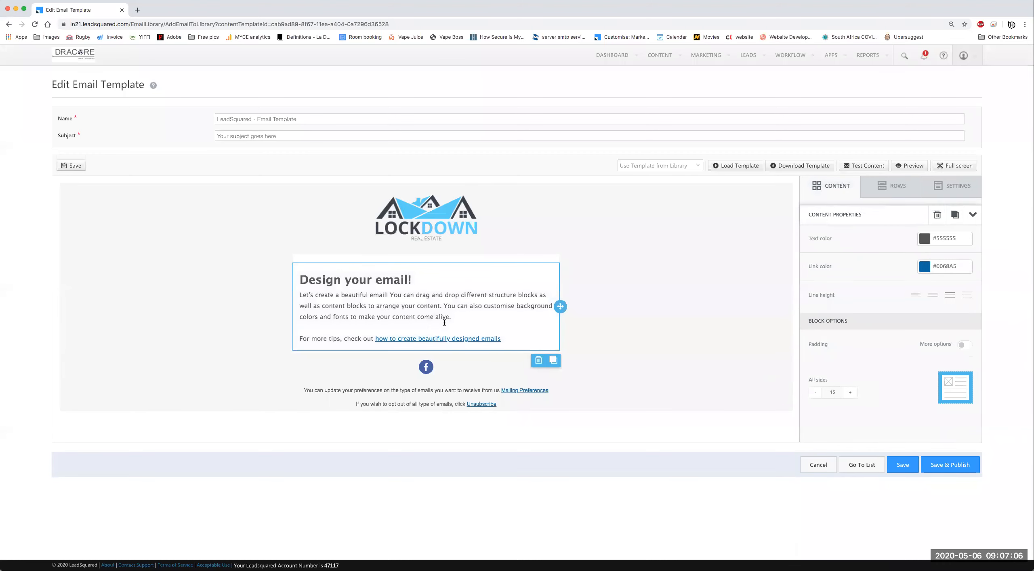
{"action": "left_click", "coordinate": [491, 315]}
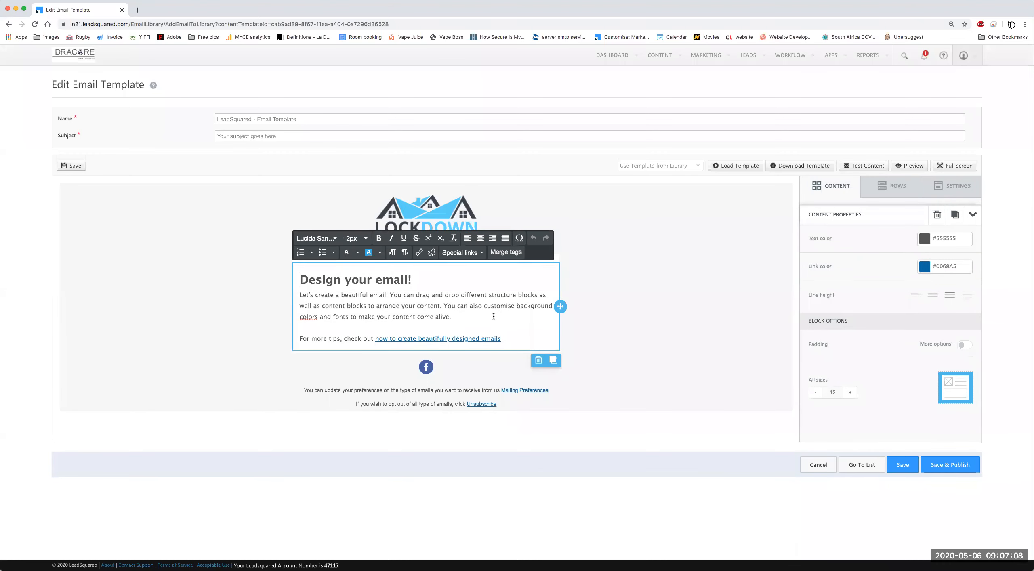
{"action": "key", "text": "super+a"}
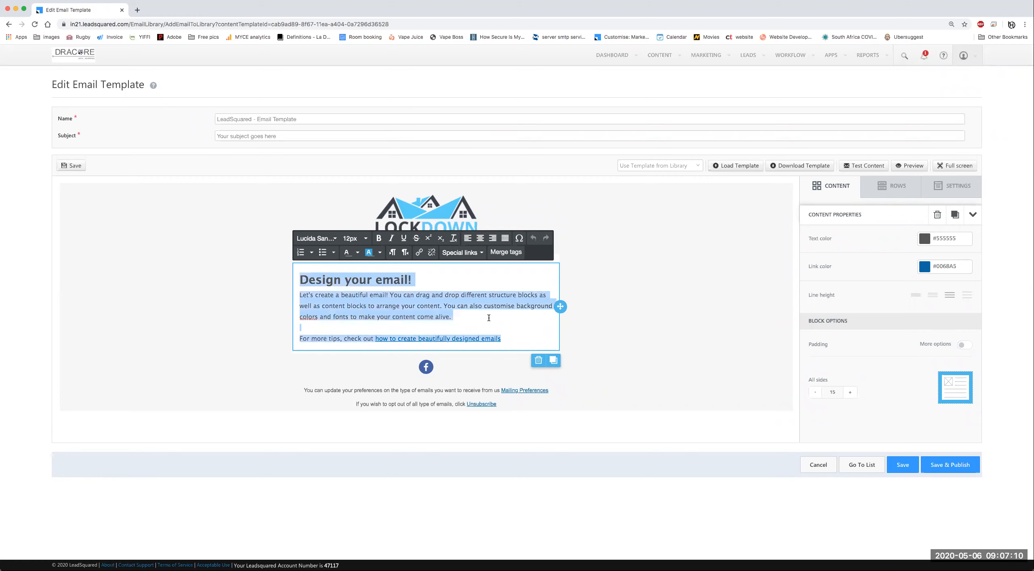
{"action": "left_click", "coordinate": [631, 297]}
{"action": "left_click", "coordinate": [448, 294]}
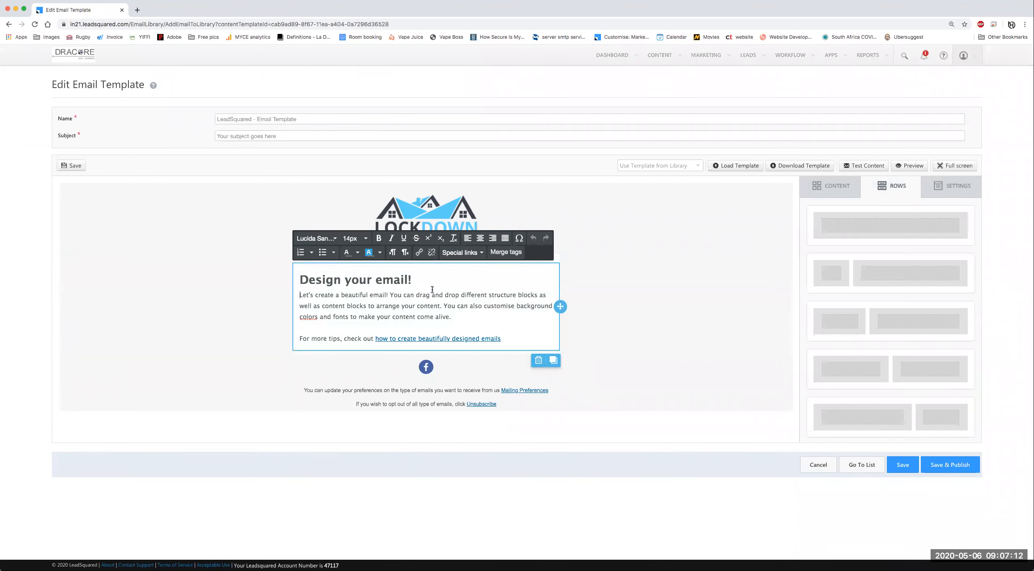
{"action": "key", "text": "super+a"}
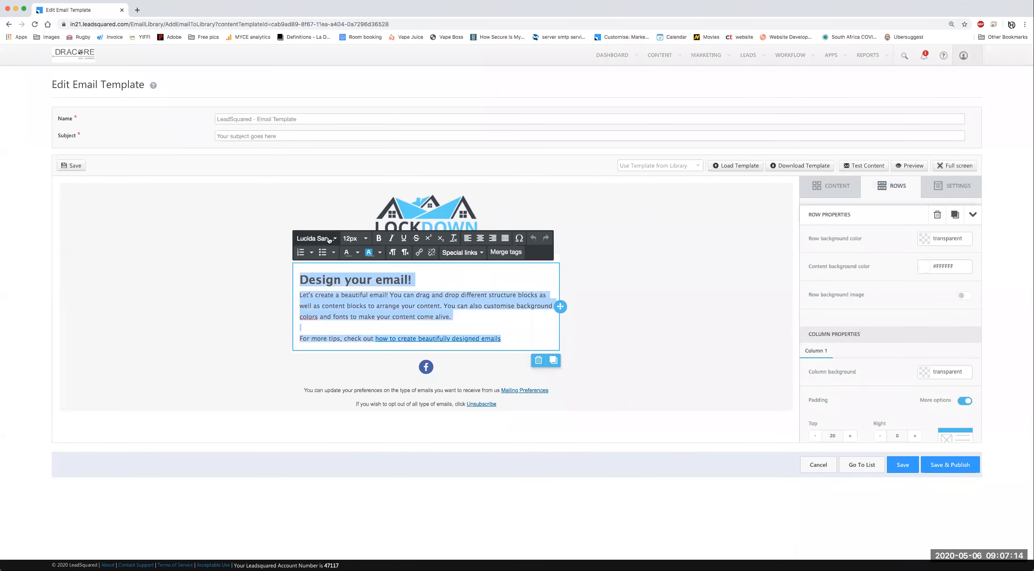
{"action": "left_click", "coordinate": [316, 238]}
{"action": "scroll", "coordinate": [328, 319], "scroll_direction": "down", "scroll_amount": 5}
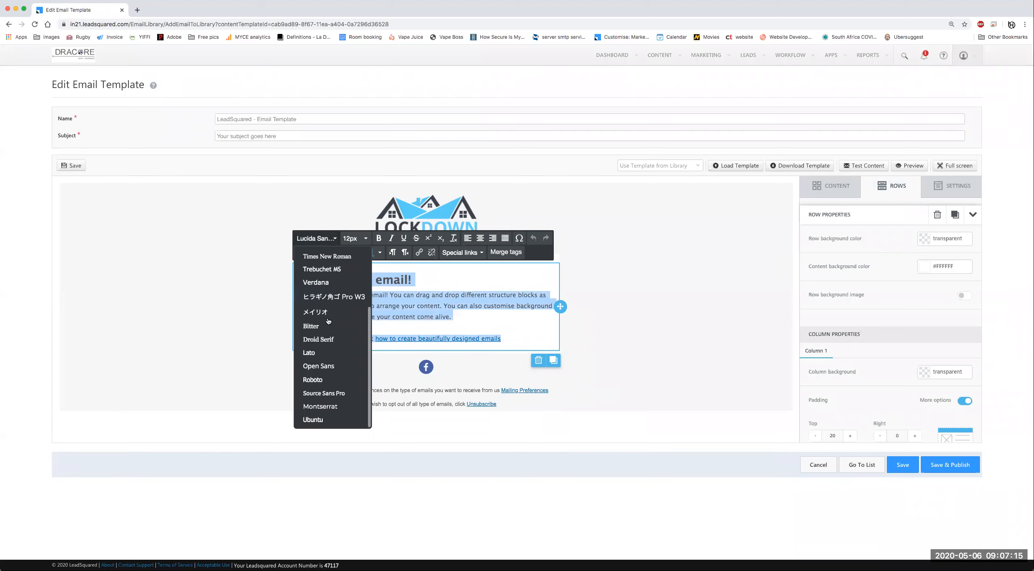
{"action": "left_click", "coordinate": [323, 368]}
Step: Deselect the text and save the email template
{"action": "left_click", "coordinate": [445, 285]}
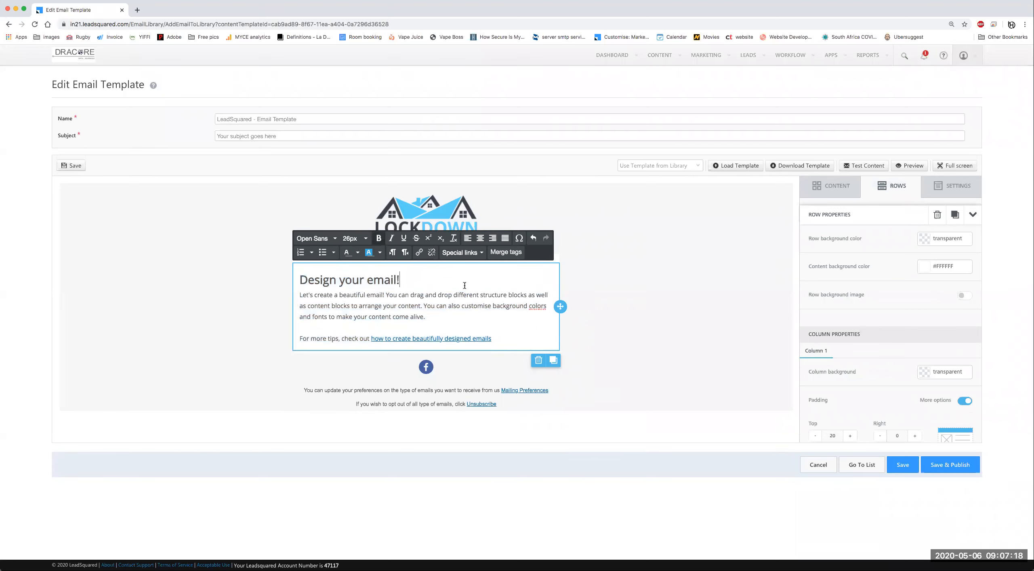
{"action": "left_click", "coordinate": [574, 288]}
{"action": "scroll", "coordinate": [849, 392], "scroll_direction": "down", "scroll_amount": 2}
{"action": "scroll", "coordinate": [851, 398], "scroll_direction": "down", "scroll_amount": 1}
{"action": "scroll", "coordinate": [471, 283], "scroll_direction": "down", "scroll_amount": 1}
{"action": "scroll", "coordinate": [472, 282], "scroll_direction": "up", "scroll_amount": 1}
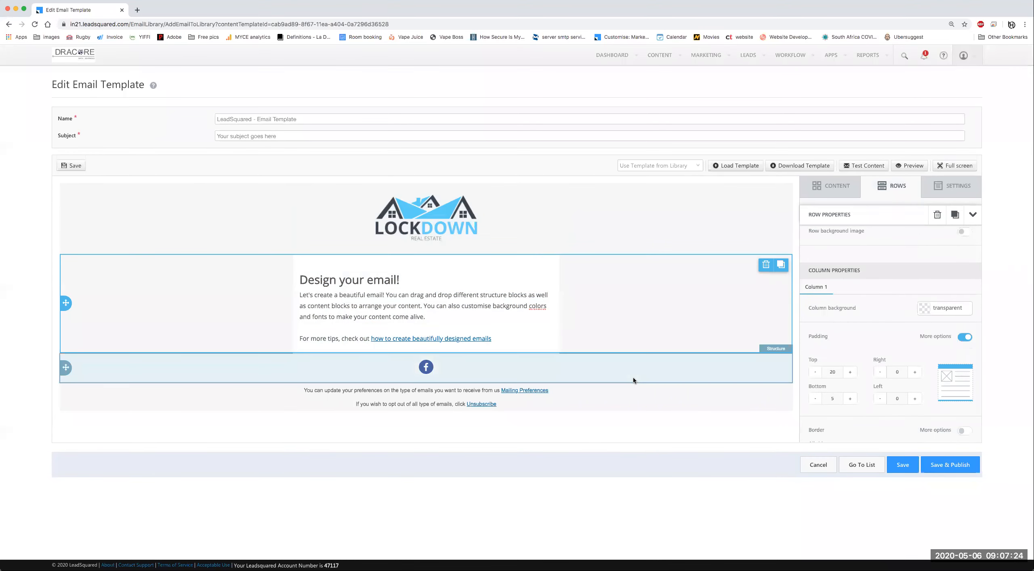
{"action": "left_click", "coordinate": [904, 467]}
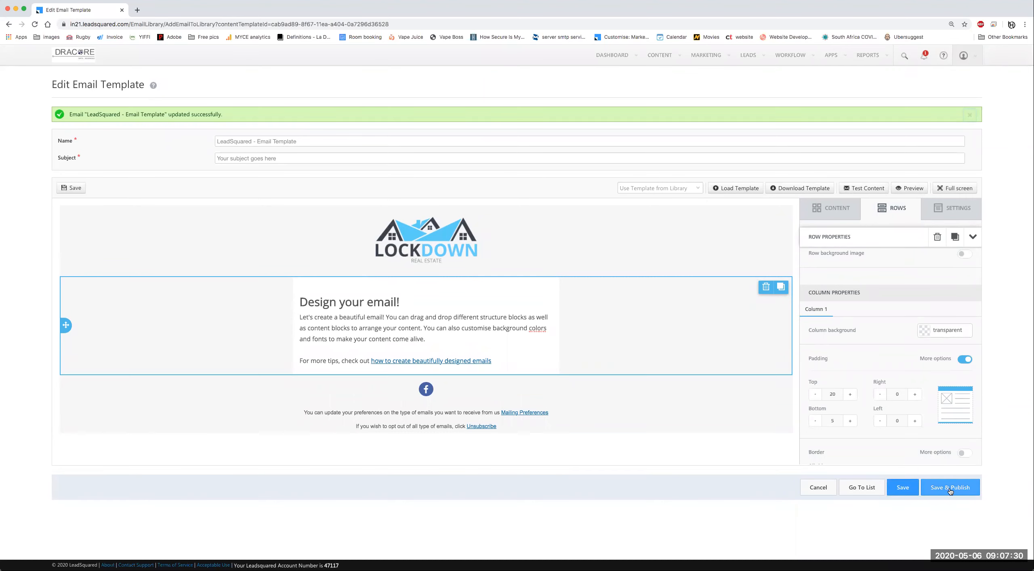
Step: Save & Publish the template, then go to Email Campaigns under the MARKETING menu
{"action": "left_click", "coordinate": [949, 490]}
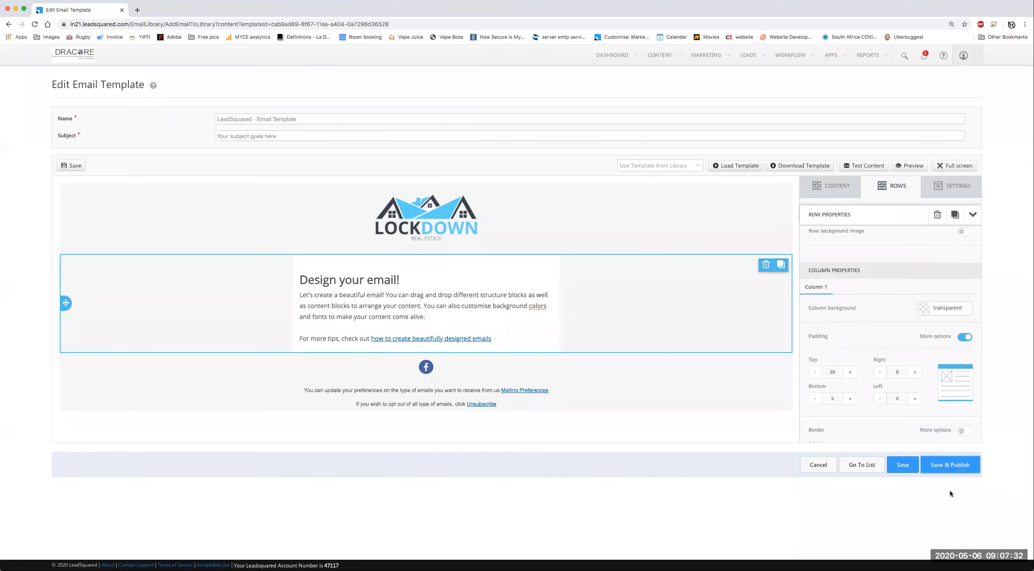
{"action": "left_click", "coordinate": [947, 468]}
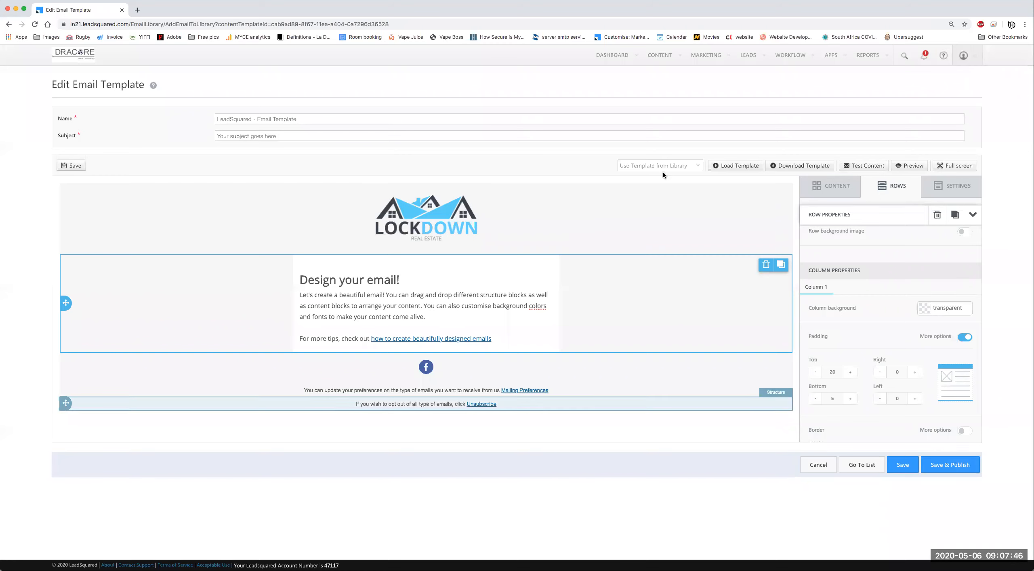
{"action": "mouse_move", "coordinate": [661, 58]}
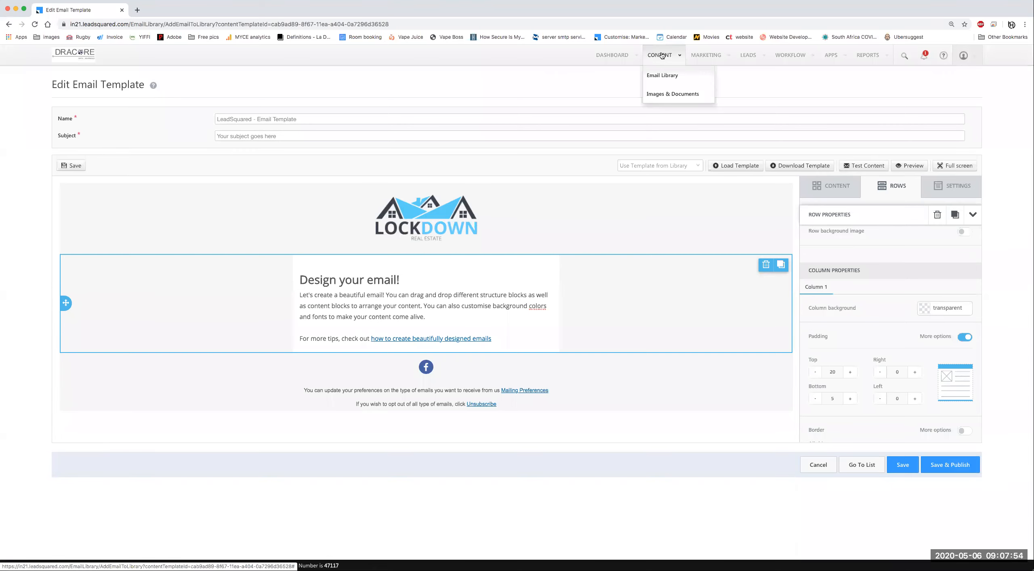
{"action": "mouse_move", "coordinate": [706, 54]}
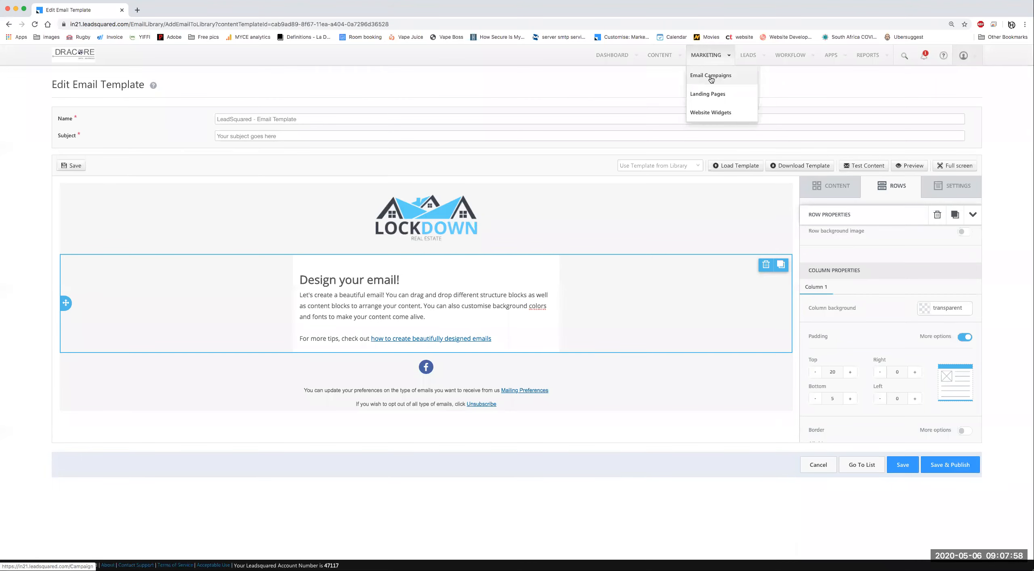
{"action": "left_click", "coordinate": [724, 76]}
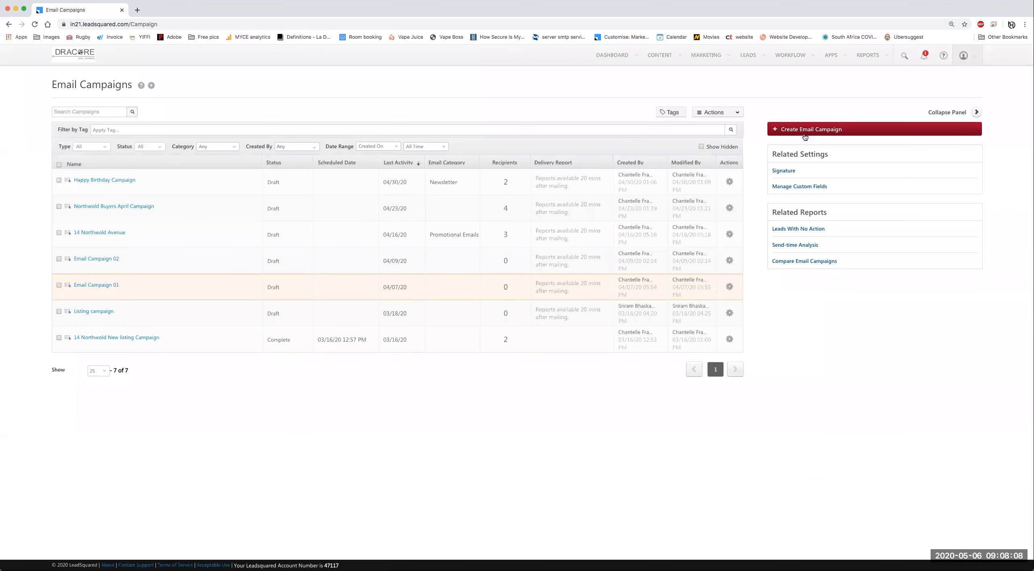
Step: Create a campaign named 'Leadsquared - LockdownNew property Listing Emails' and advance with the LeadSquared template
{"action": "left_click", "coordinate": [832, 134]}
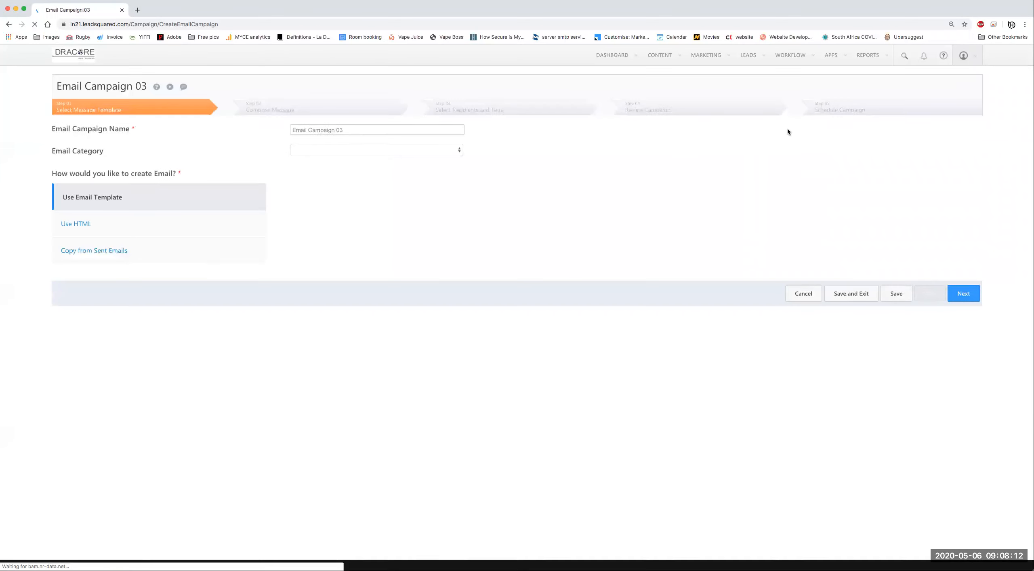
{"action": "triple_click", "coordinate": [357, 130]}
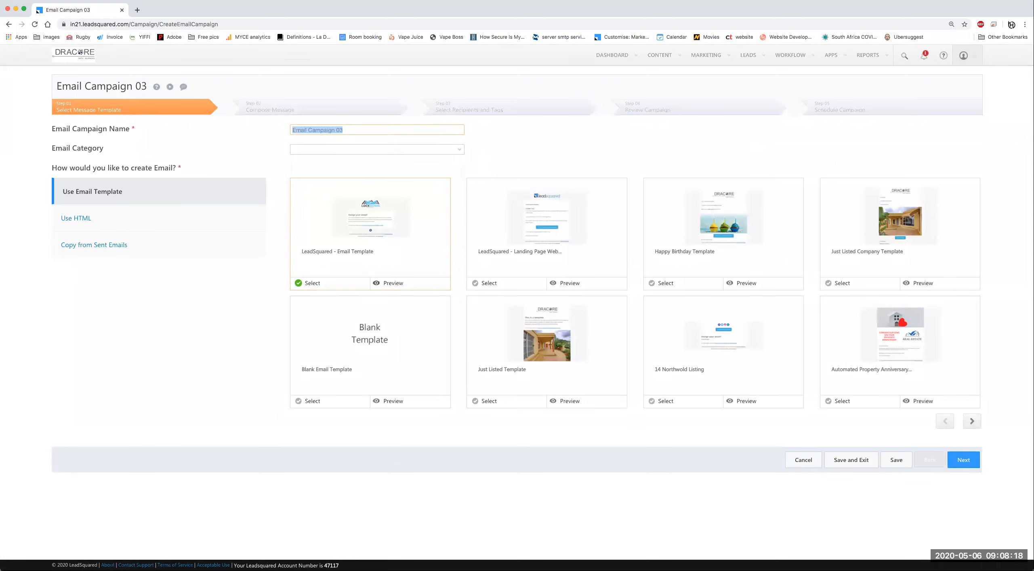
{"action": "type", "text": "Leads"}
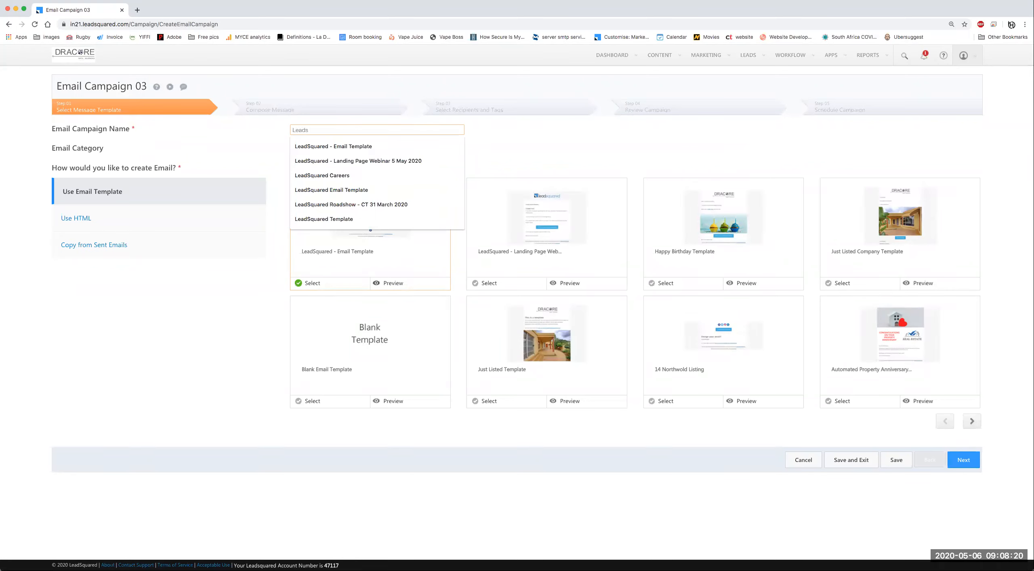
{"action": "type", "text": "quared - :ock"}
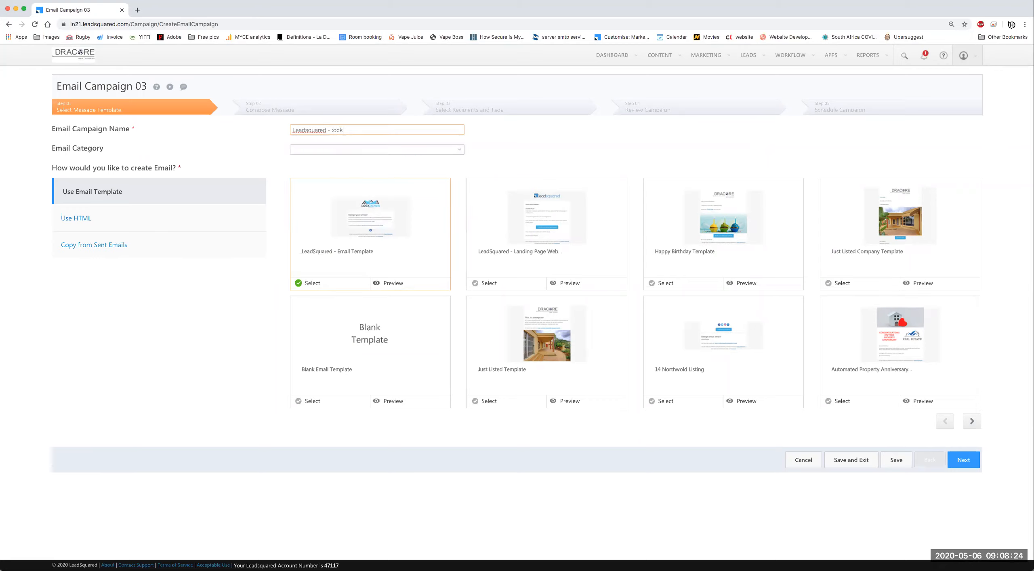
{"action": "type", "text": "down"}
{"action": "key", "text": "Left"}
{"action": "key", "text": "Left"}
{"action": "key", "text": "Left"}
{"action": "key", "text": "BackSpace"}
{"action": "type", "text": "L"}
{"action": "right_click", "coordinate": [307, 130]}
{"action": "left_click", "coordinate": [393, 128]}
{"action": "type", "text": "Emails"}
{"action": "key", "text": "BackSpace"}
{"action": "type", "text": "New property Listing"}
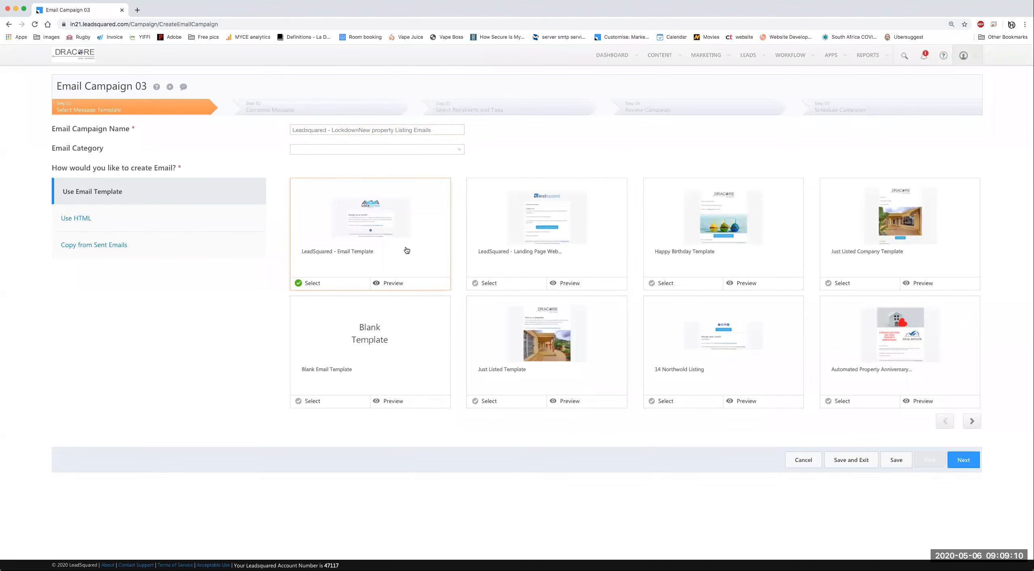
{"action": "left_click", "coordinate": [965, 461]}
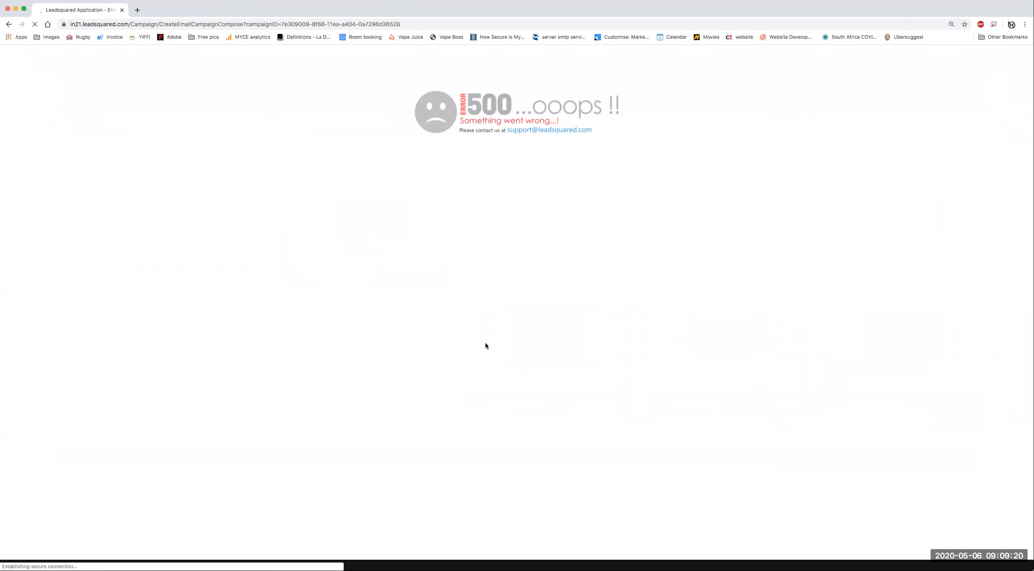
Step: Go back and reload, rename the campaign 'Leadsquared - Lockdown New Property Listing' and continue
{"action": "left_click", "coordinate": [9, 25]}
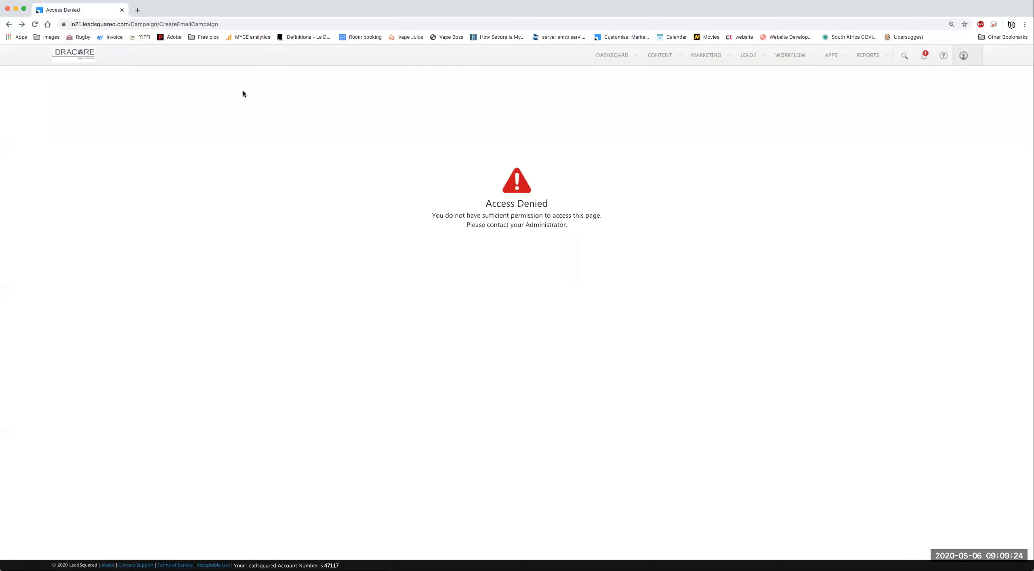
{"action": "left_click", "coordinate": [35, 24]}
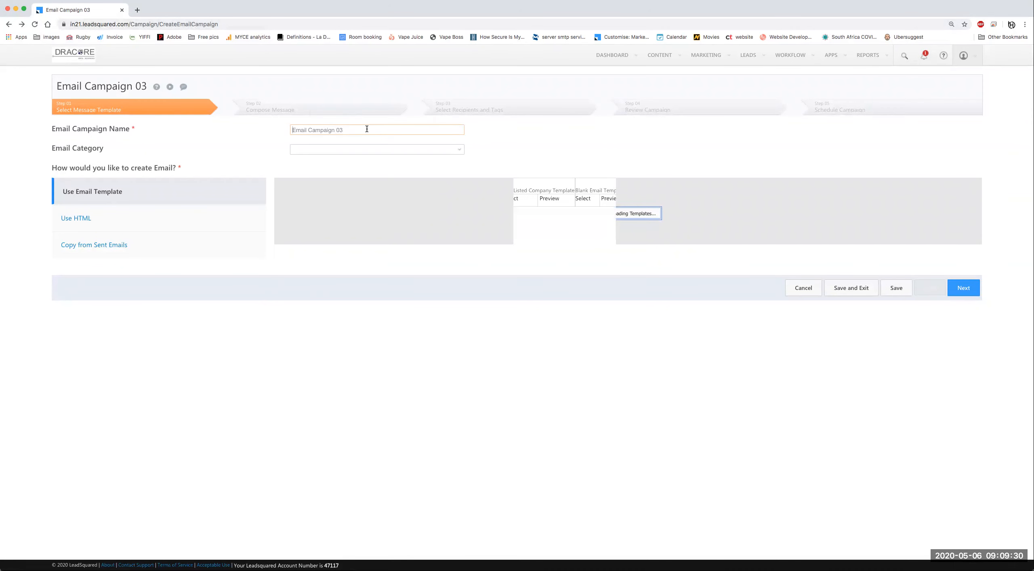
{"action": "triple_click", "coordinate": [404, 129]}
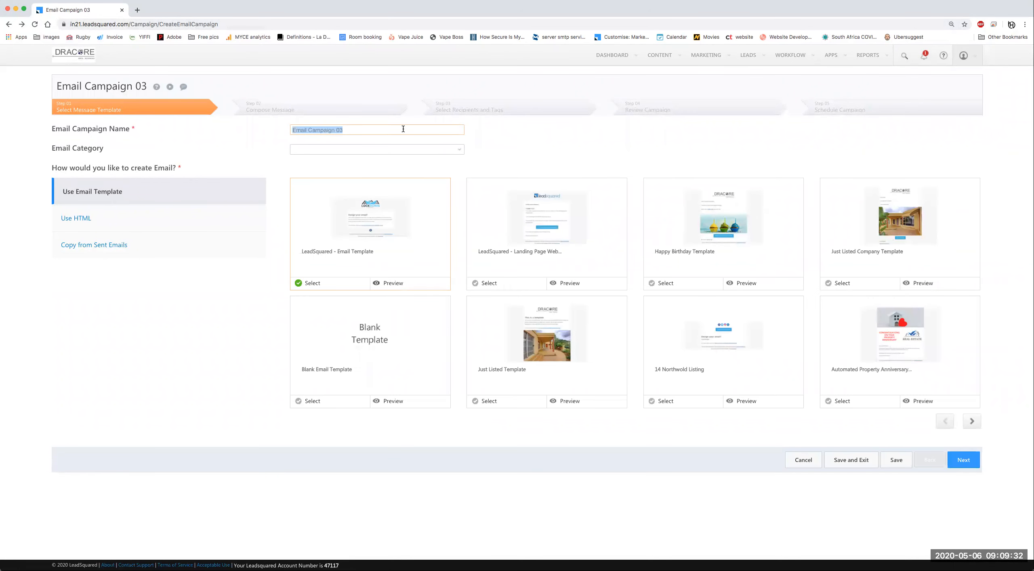
{"action": "type", "text": "Leadsquared - :o"}
{"action": "key", "text": "BackSpace"}
{"action": "type", "text": "Loc"}
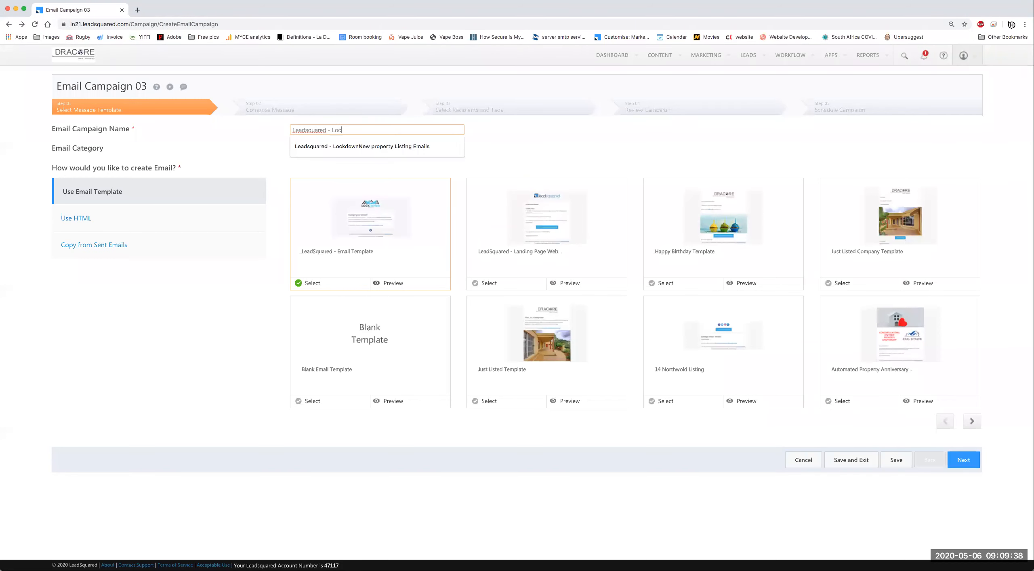
{"action": "type", "text": "kdown"}
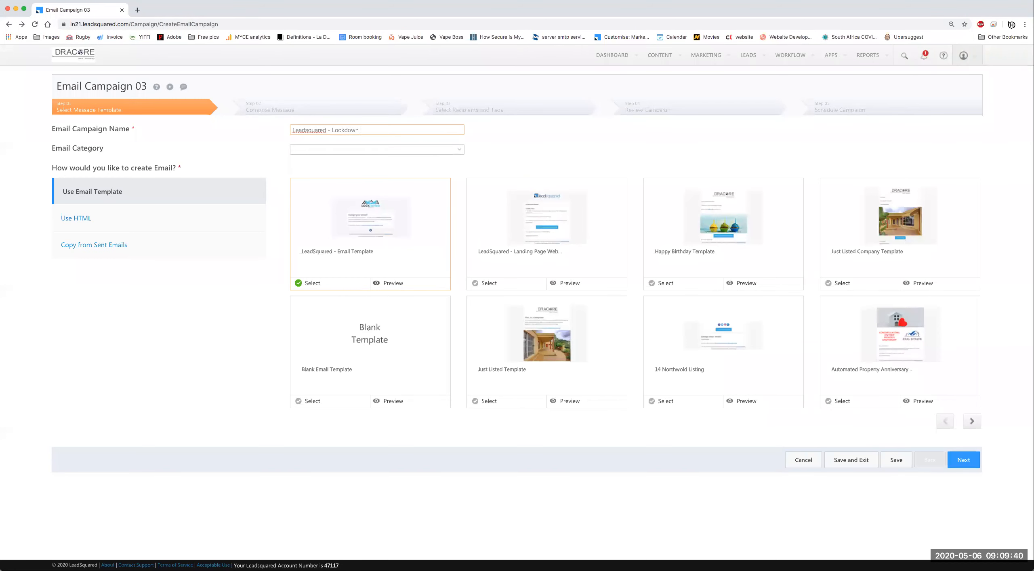
{"action": "type", "text": " New Property Listing"}
{"action": "left_click", "coordinate": [537, 139]}
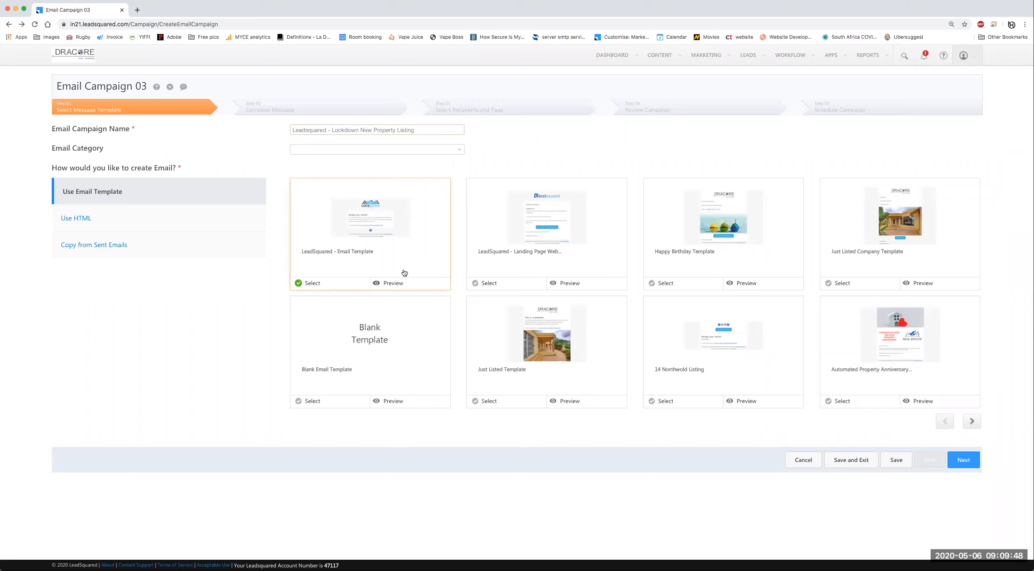
{"action": "left_click", "coordinate": [962, 461]}
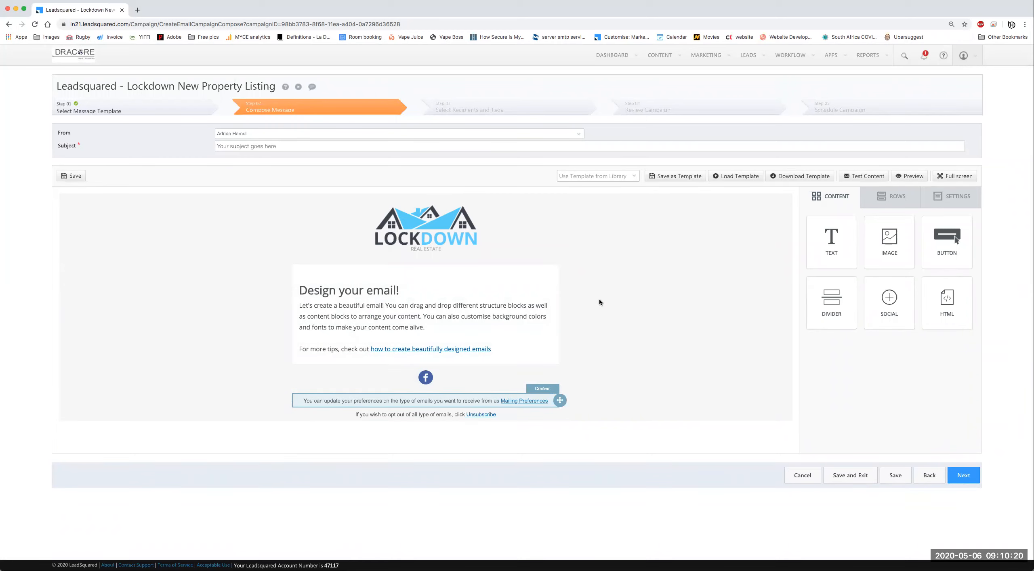
Step: Replace the placeholder subject with 'Lockdown Real Estate New Listing'
{"action": "triple_click", "coordinate": [420, 150]}
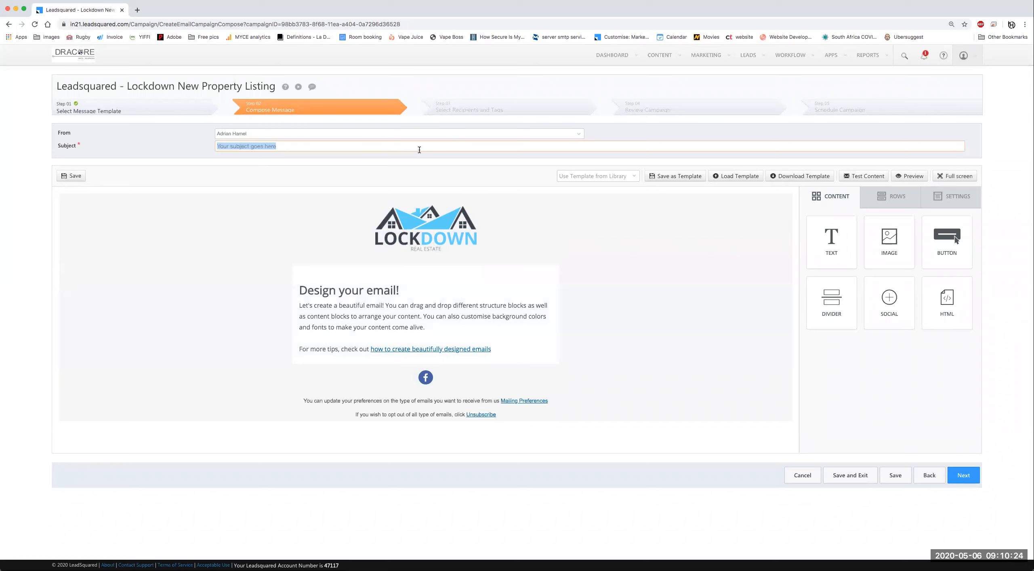
{"action": "type", "text": "Lockdown Real Estate New Listing"}
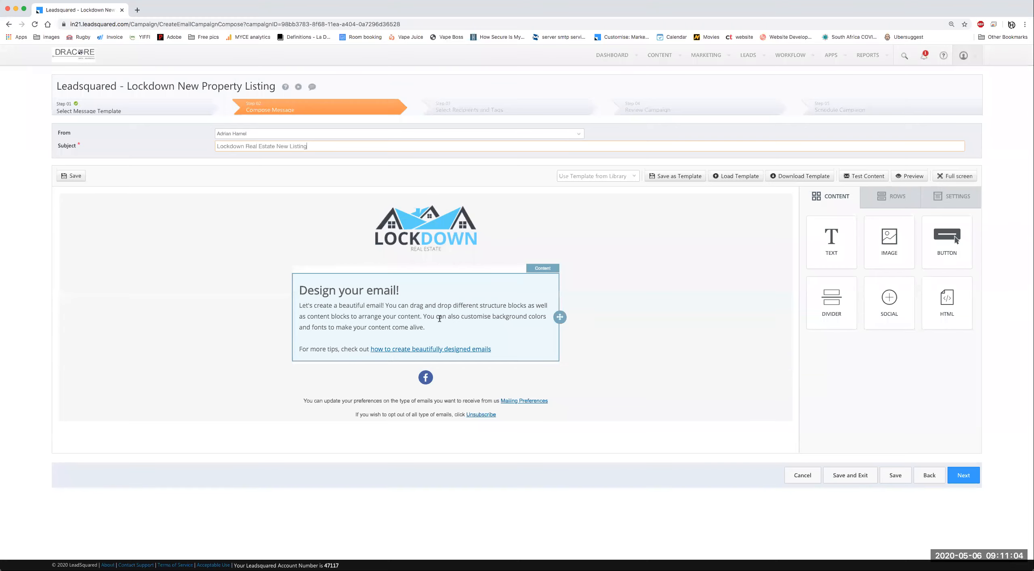
{"action": "left_click", "coordinate": [137, 10]}
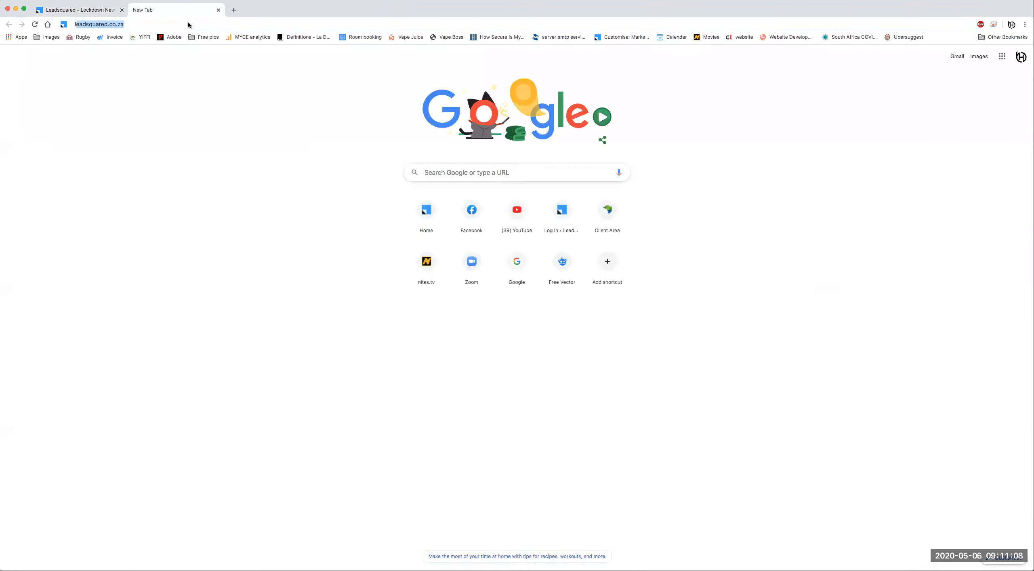
{"action": "type", "text": "lea"}
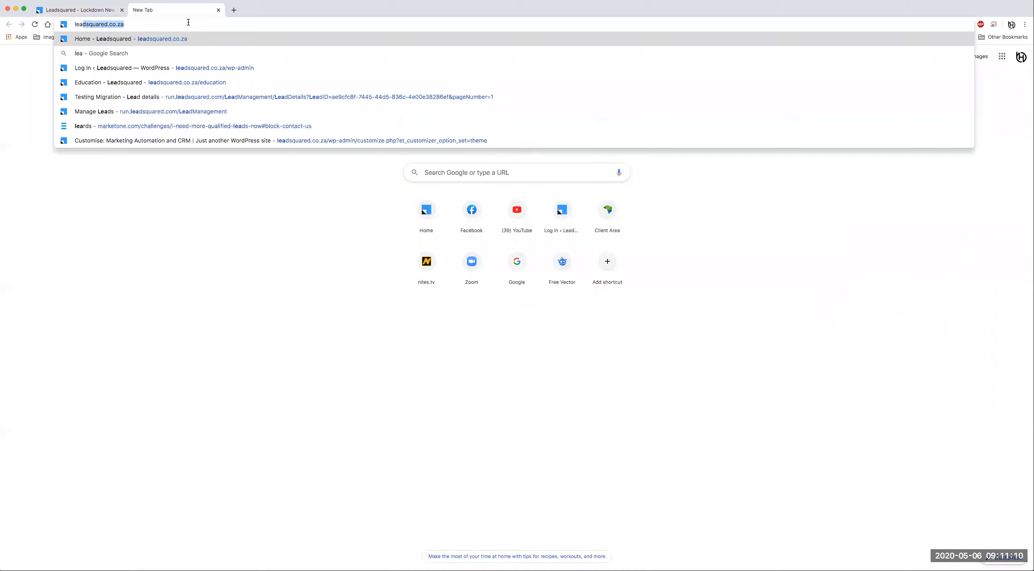
{"action": "key", "text": "Return"}
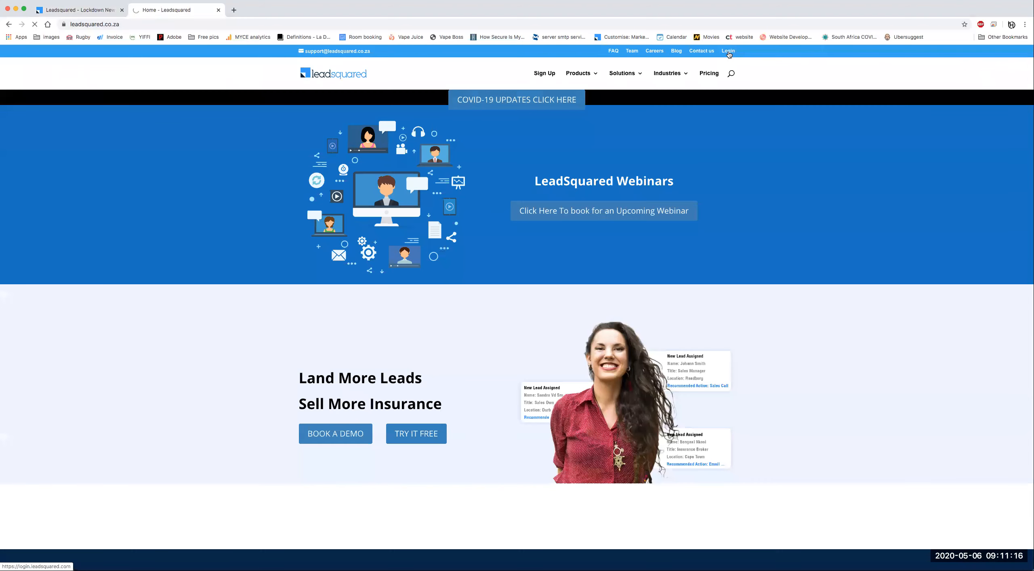
{"action": "left_click", "coordinate": [728, 52]}
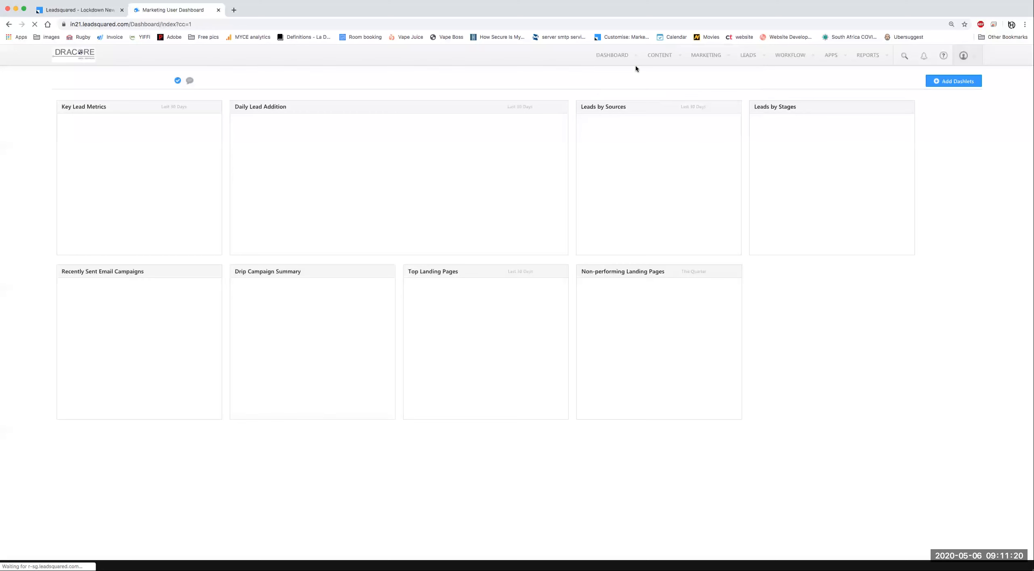
{"action": "mouse_move", "coordinate": [706, 55]}
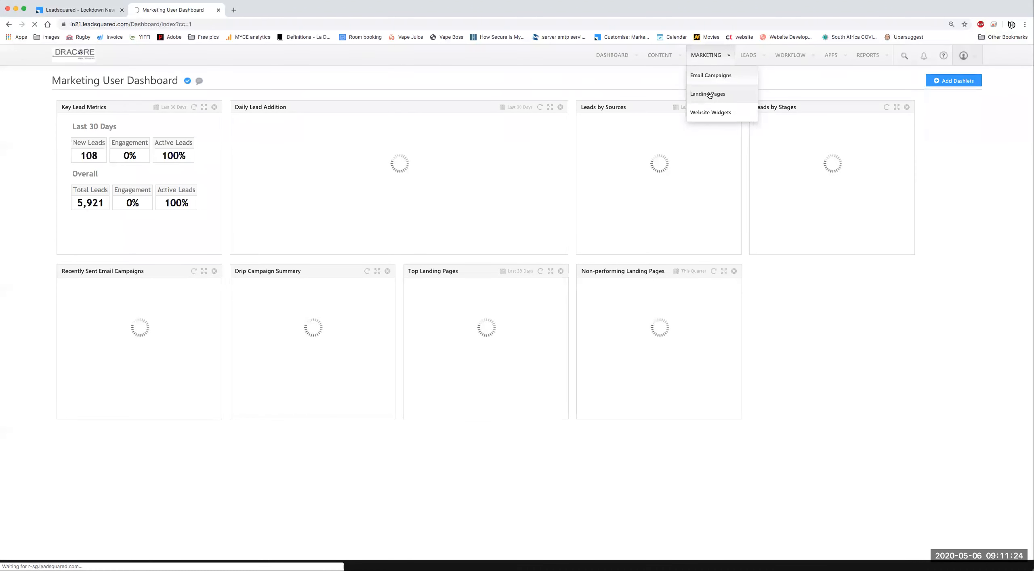
{"action": "left_click", "coordinate": [709, 95]}
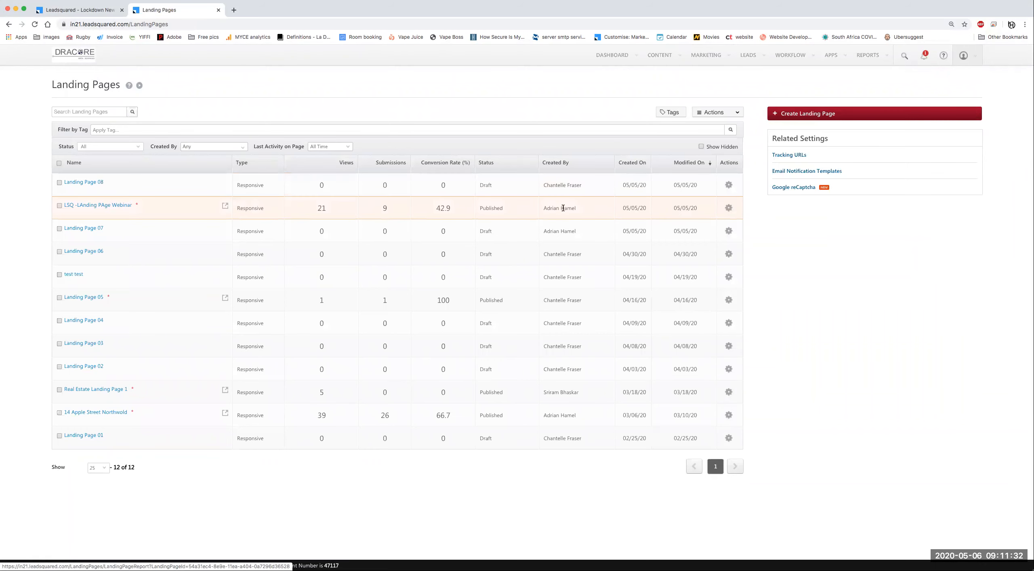
{"action": "left_click", "coordinate": [728, 208]}
{"action": "left_click", "coordinate": [729, 209]}
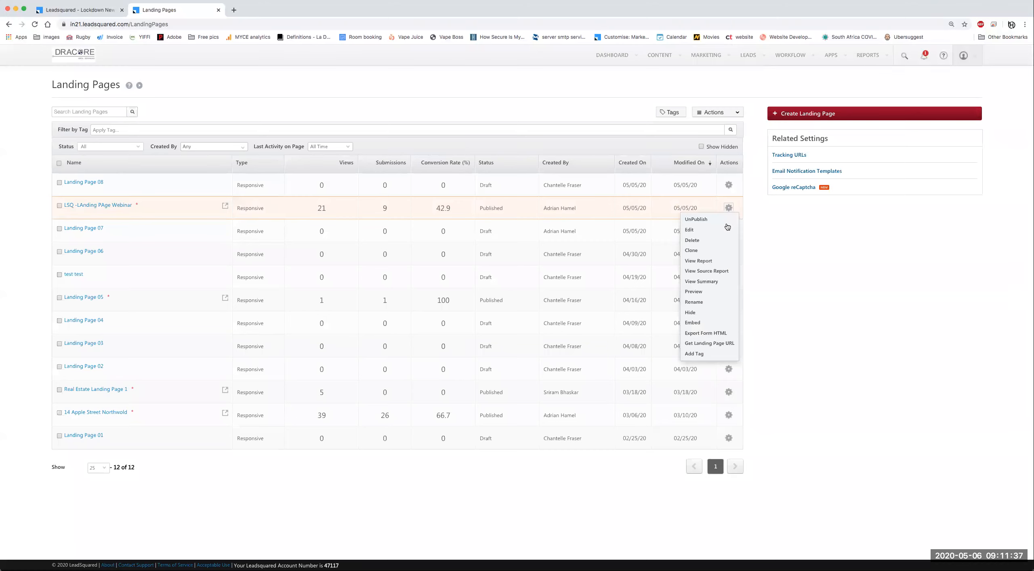
{"action": "left_click", "coordinate": [700, 295]}
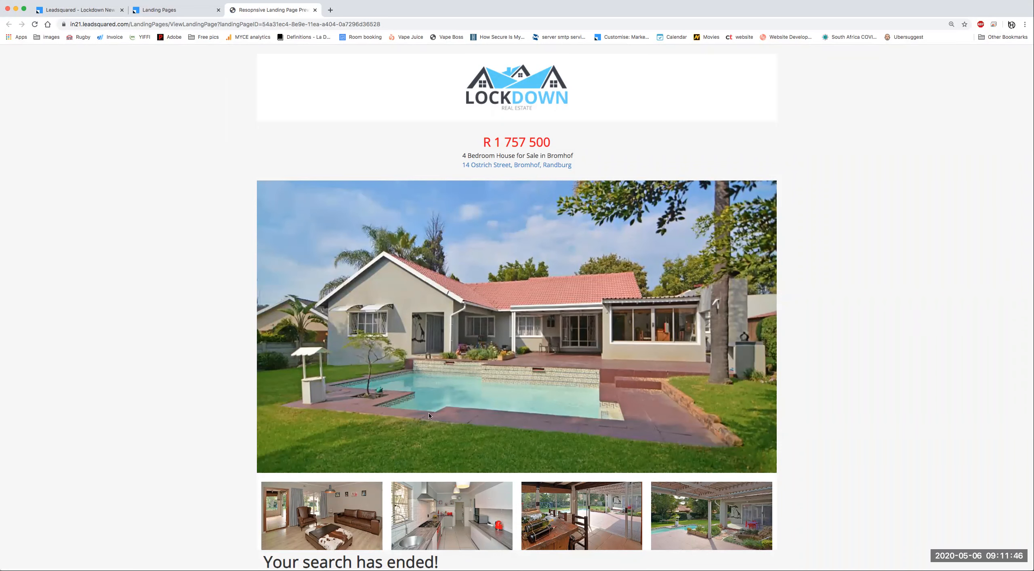
{"action": "scroll", "coordinate": [481, 480], "scroll_direction": "down", "scroll_amount": 10}
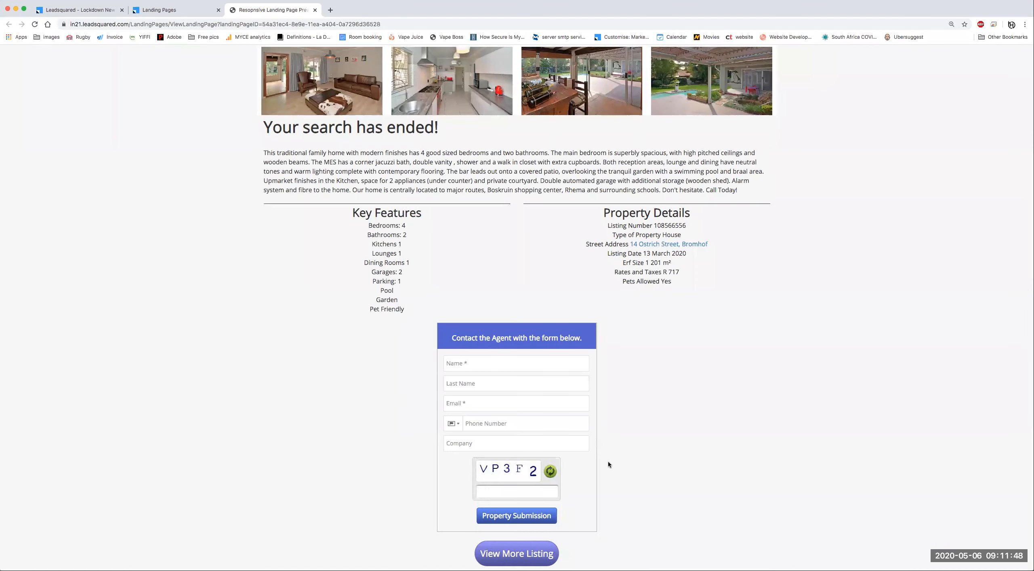
{"action": "scroll", "coordinate": [572, 404], "scroll_direction": "up", "scroll_amount": 1}
{"action": "scroll", "coordinate": [573, 405], "scroll_direction": "up", "scroll_amount": 3}
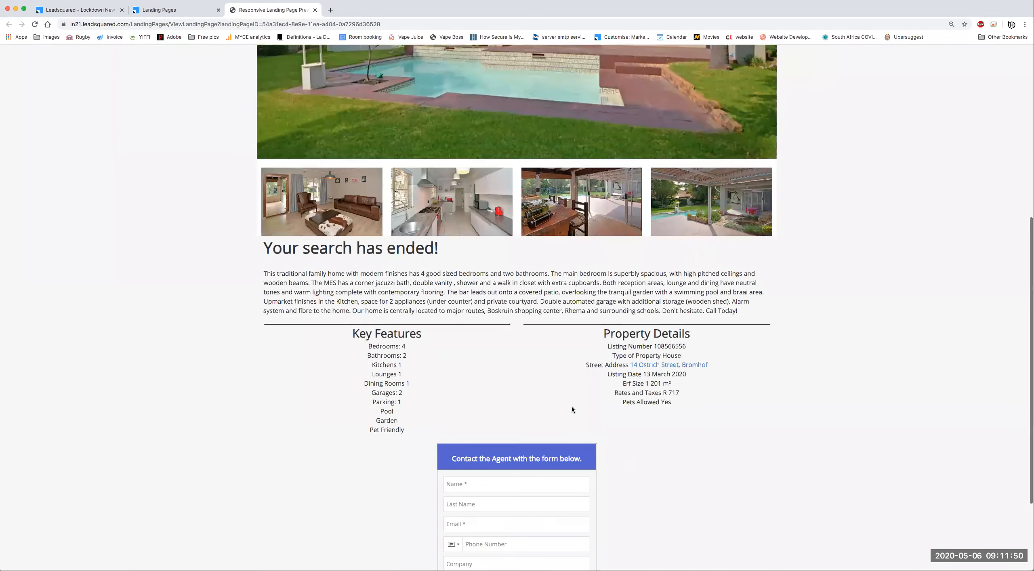
{"action": "scroll", "coordinate": [517, 283], "scroll_direction": "up", "scroll_amount": 8}
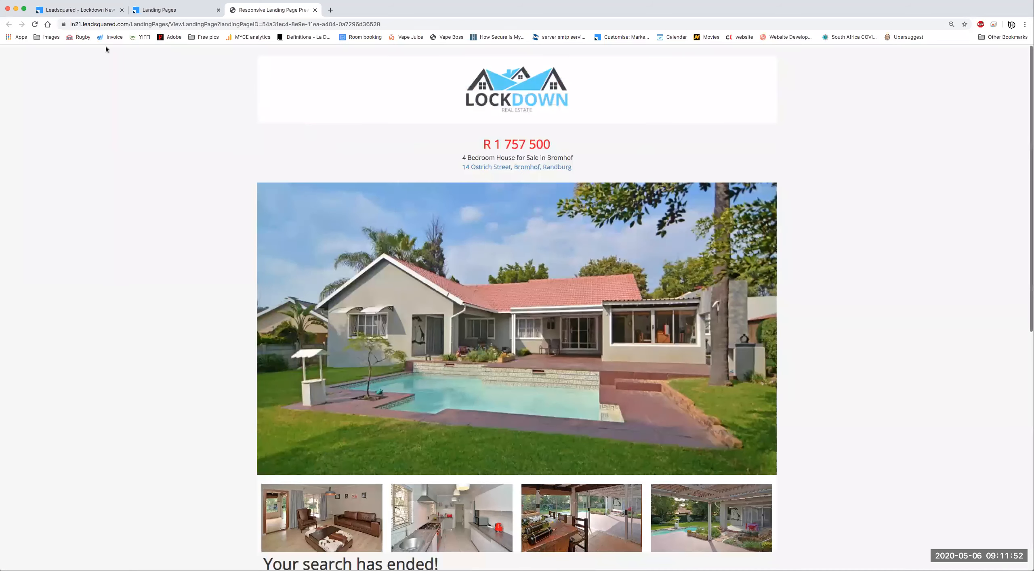
{"action": "key", "text": "ctrl+Tab"}
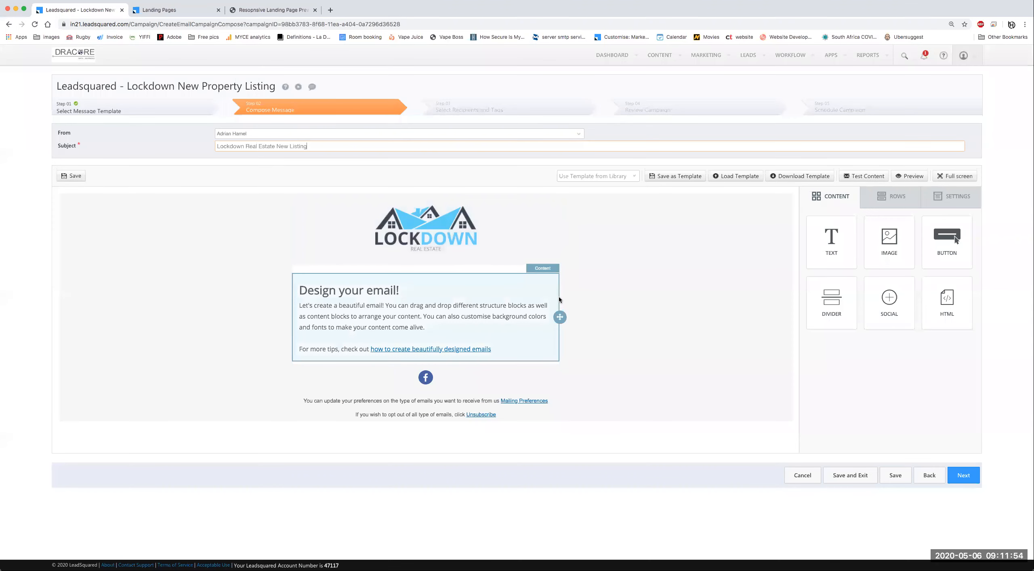
Step: Add an image block above the intro text showing Crop990x557-4.jpg from the /images folder
{"action": "left_click_drag", "start_coordinate": [889, 238], "coordinate": [453, 277]}
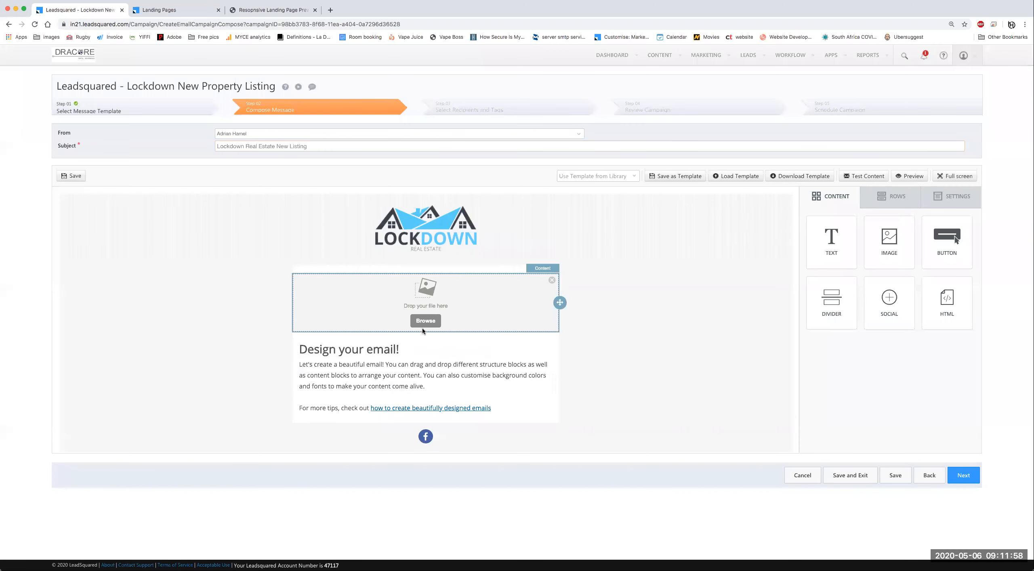
{"action": "left_click", "coordinate": [427, 321]}
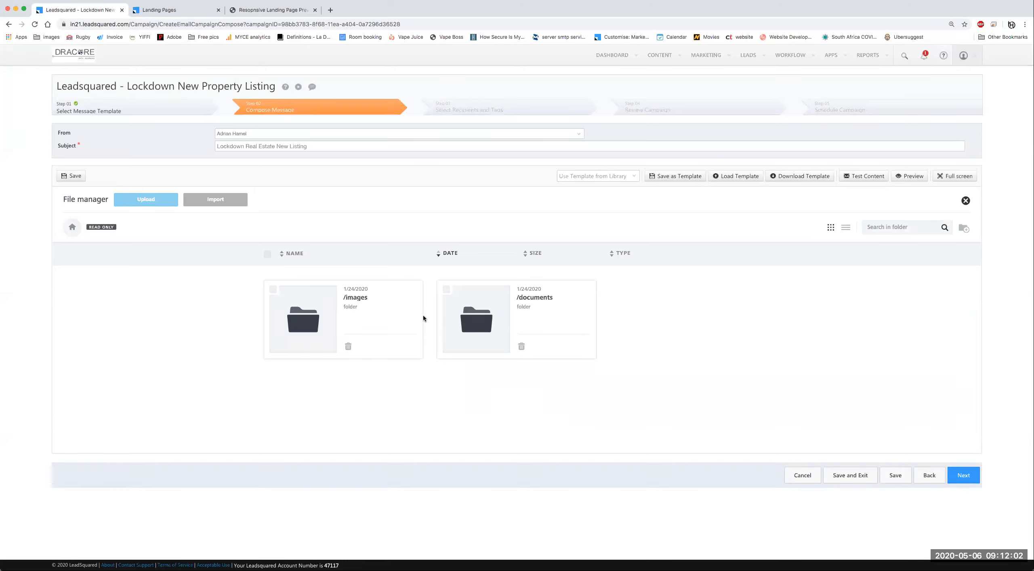
{"action": "left_click", "coordinate": [306, 319]}
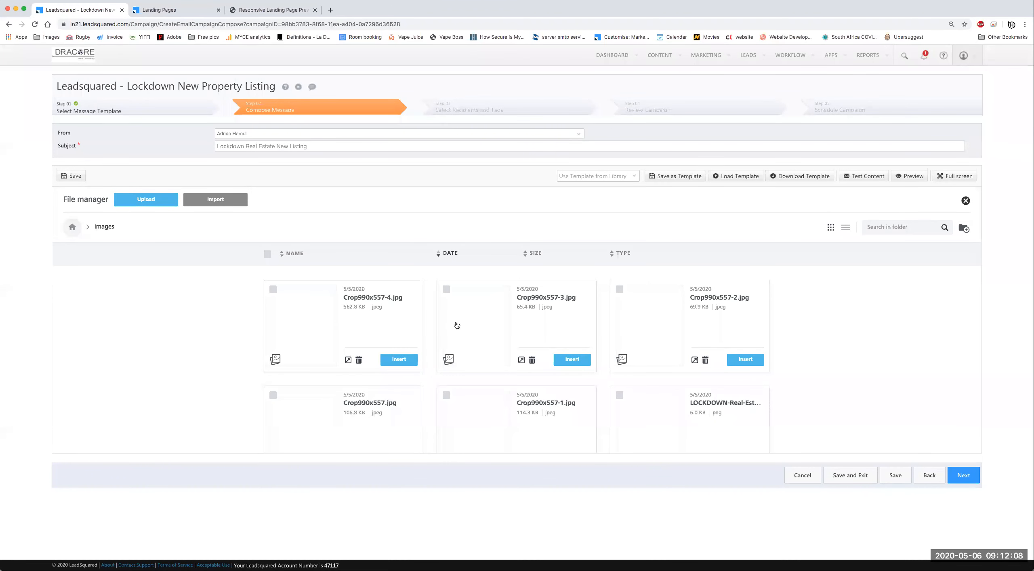
{"action": "scroll", "coordinate": [461, 326], "scroll_direction": "down", "scroll_amount": 2}
{"action": "scroll", "coordinate": [460, 326], "scroll_direction": "up", "scroll_amount": 2}
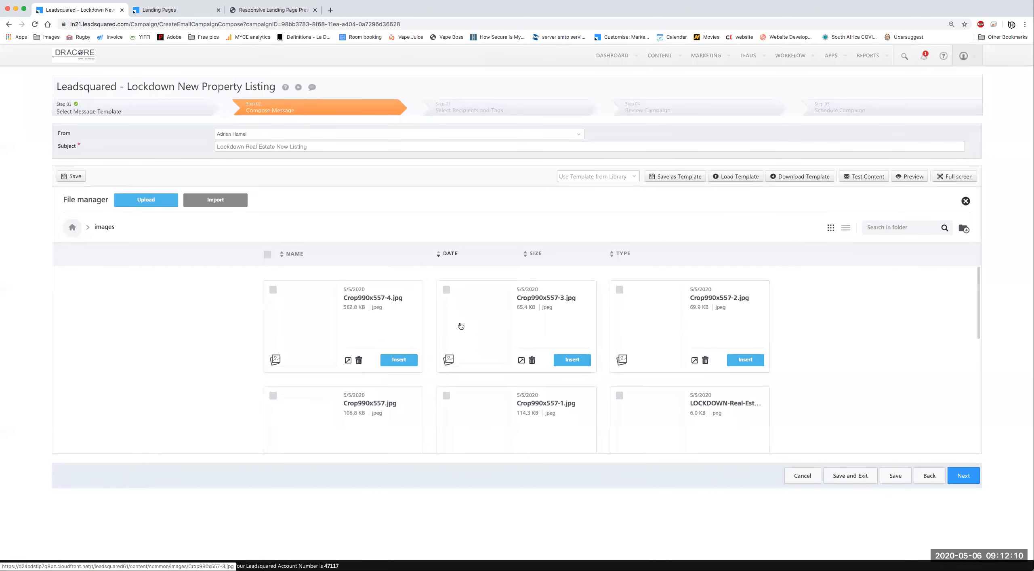
{"action": "scroll", "coordinate": [460, 326], "scroll_direction": "down", "scroll_amount": 1}
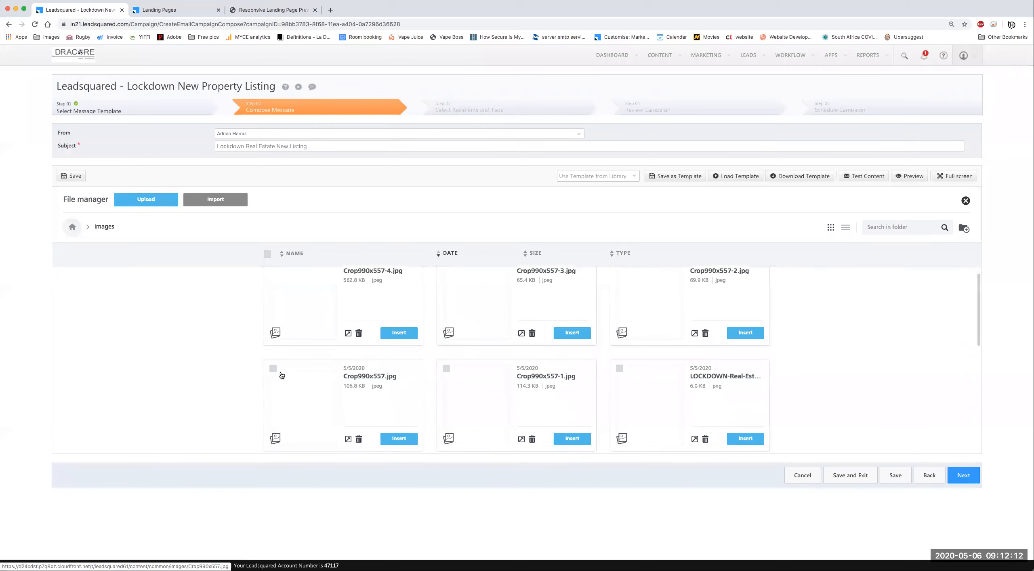
{"action": "left_click", "coordinate": [318, 399]}
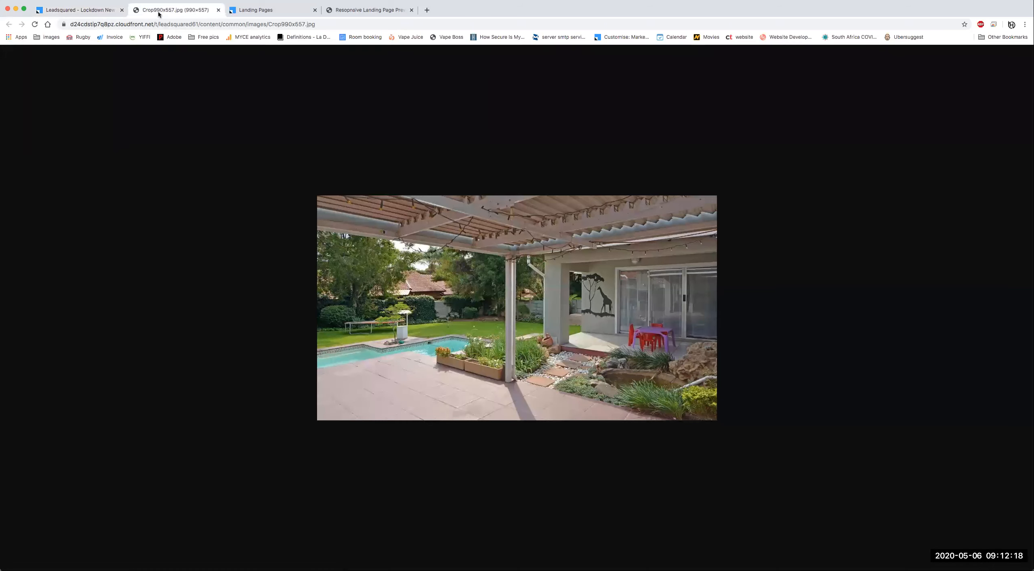
{"action": "key", "text": "super+w"}
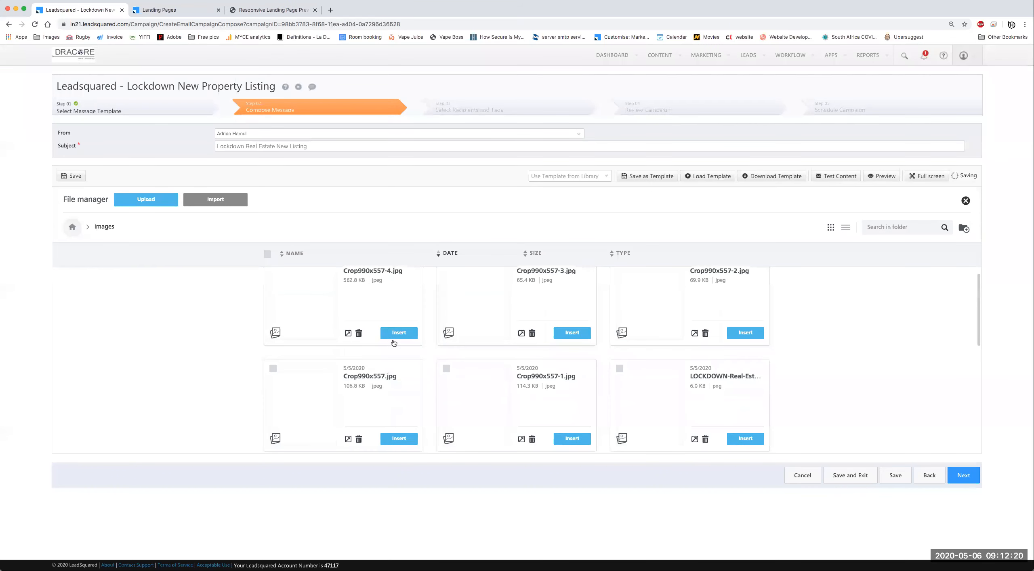
{"action": "scroll", "coordinate": [394, 343], "scroll_direction": "up", "scroll_amount": 1}
{"action": "left_click", "coordinate": [396, 340]}
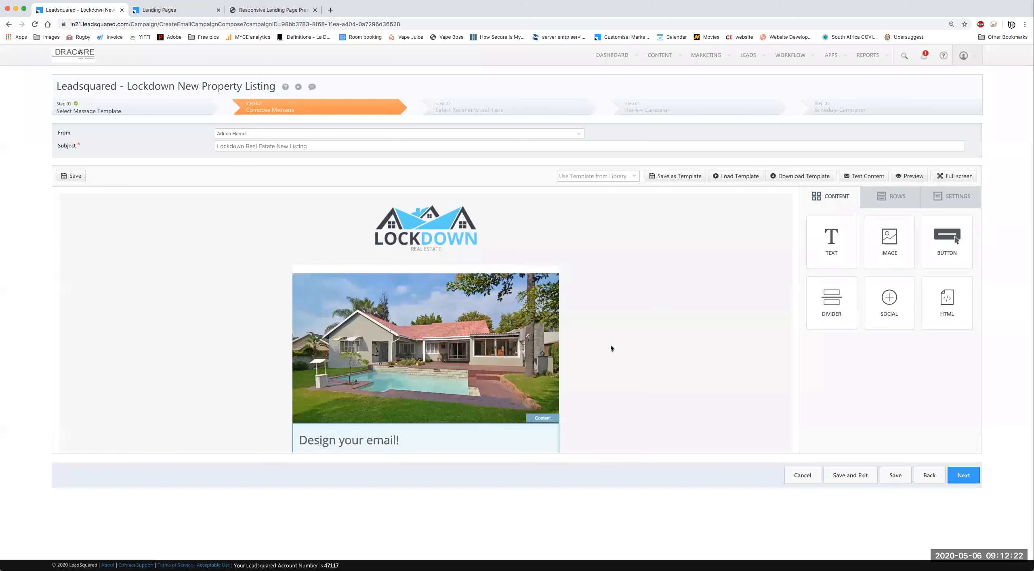
Step: Replace the intro text with the pasted listing details and strip their formatting
{"action": "scroll", "coordinate": [408, 330], "scroll_direction": "down", "scroll_amount": 1}
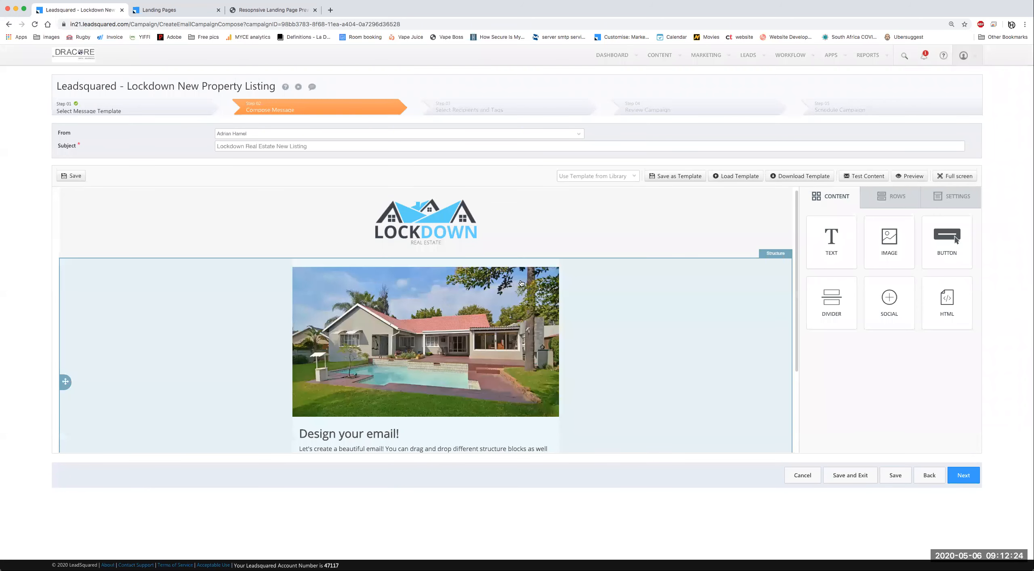
{"action": "scroll", "coordinate": [519, 283], "scroll_direction": "down", "scroll_amount": 5}
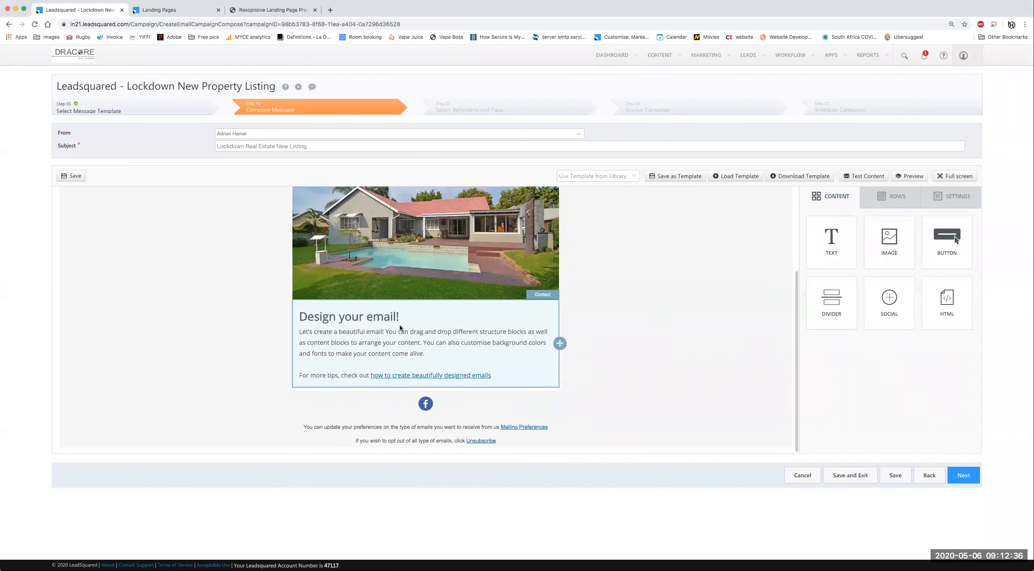
{"action": "left_click", "coordinate": [412, 337]}
{"action": "left_click", "coordinate": [413, 337]}
{"action": "key", "text": "ctrl+a"}
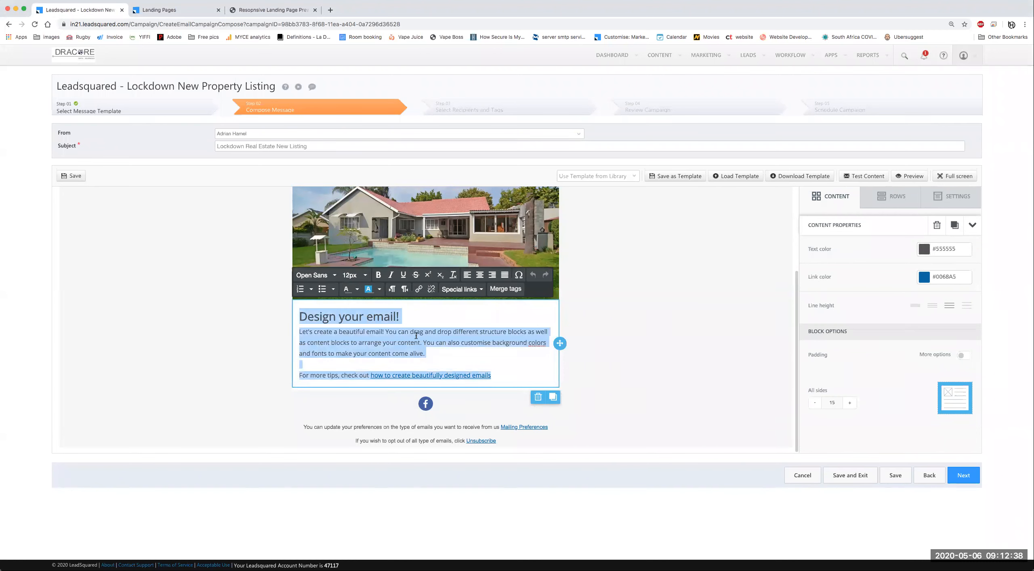
{"action": "key", "text": "super+v"}
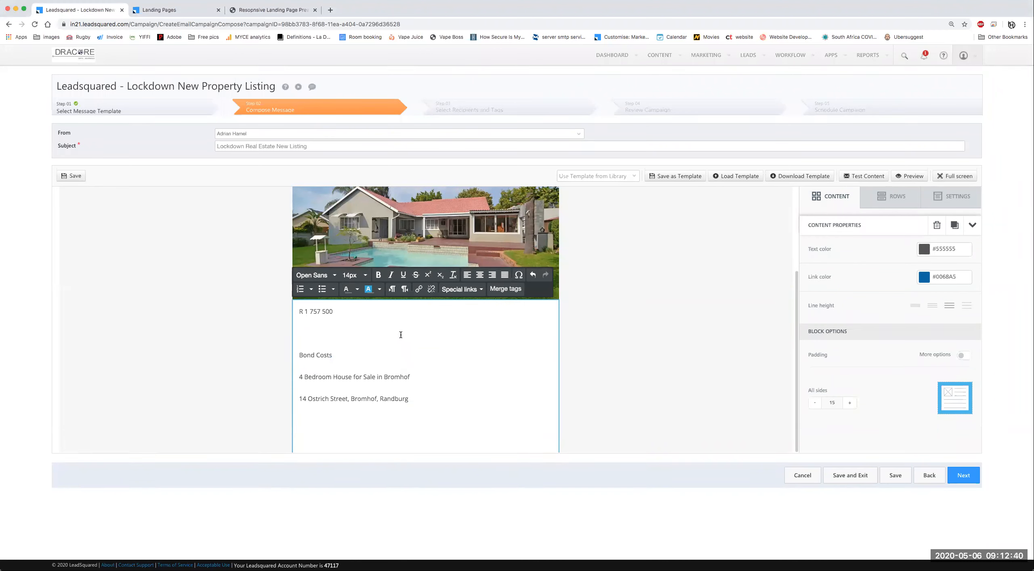
{"action": "key", "text": "super+a"}
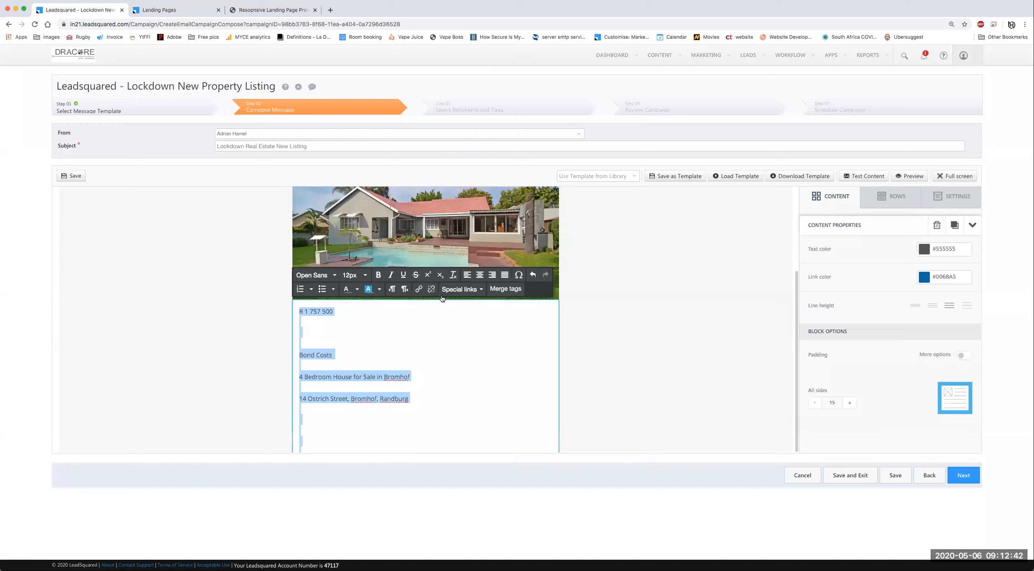
{"action": "left_click", "coordinate": [455, 276]}
Step: Delete the Bond Costs line and the blank lines around the price, house title and address
{"action": "left_click", "coordinate": [302, 321]}
{"action": "key", "text": "BackSpace"}
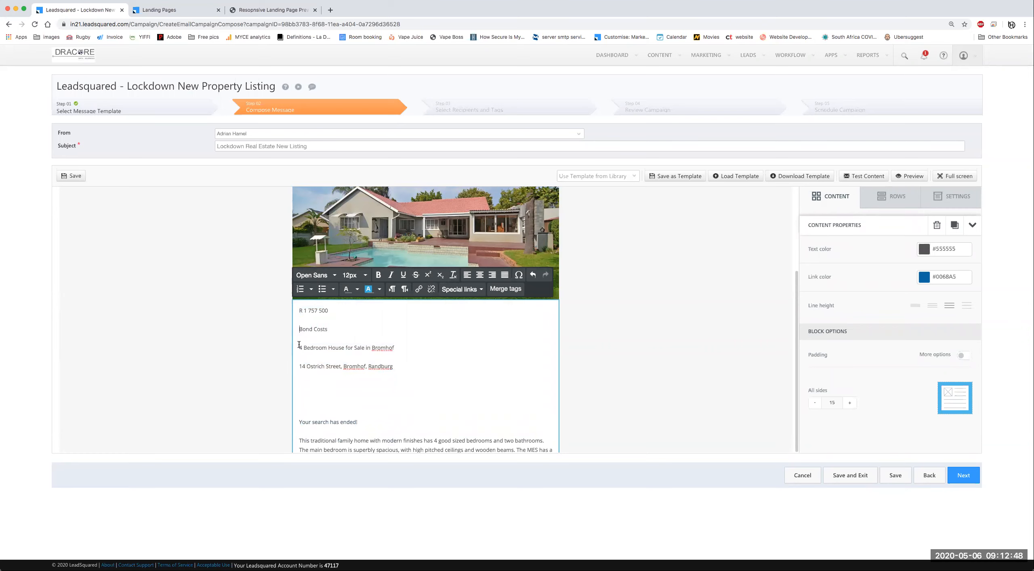
{"action": "key", "text": "shift+End"}
{"action": "key", "text": "BackSpace"}
{"action": "key", "text": "ctrl+a"}
{"action": "left_click", "coordinate": [300, 339]}
{"action": "key", "text": "BackSpace"}
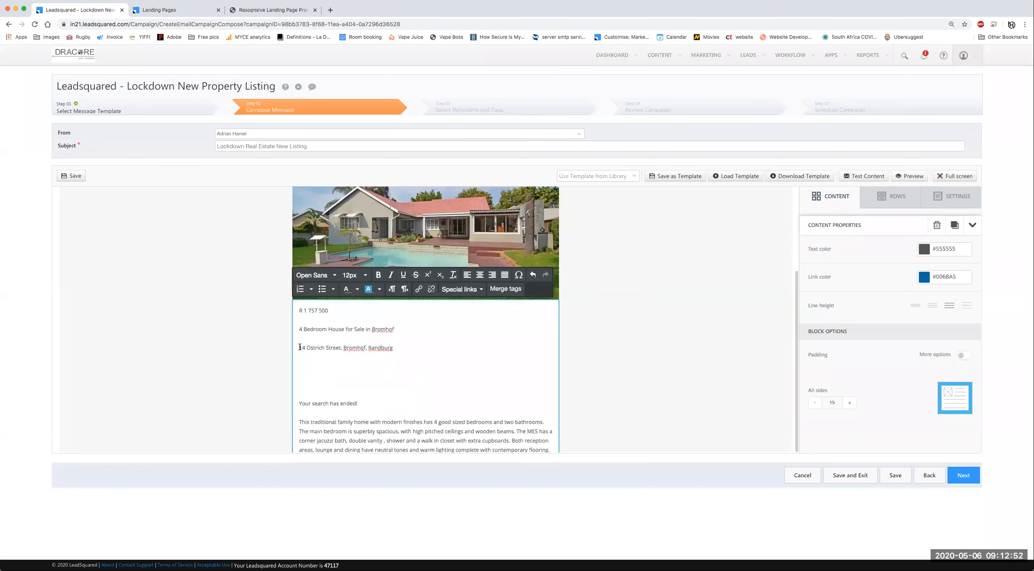
{"action": "key", "text": "Down"}
{"action": "key", "text": "BackSpace"}
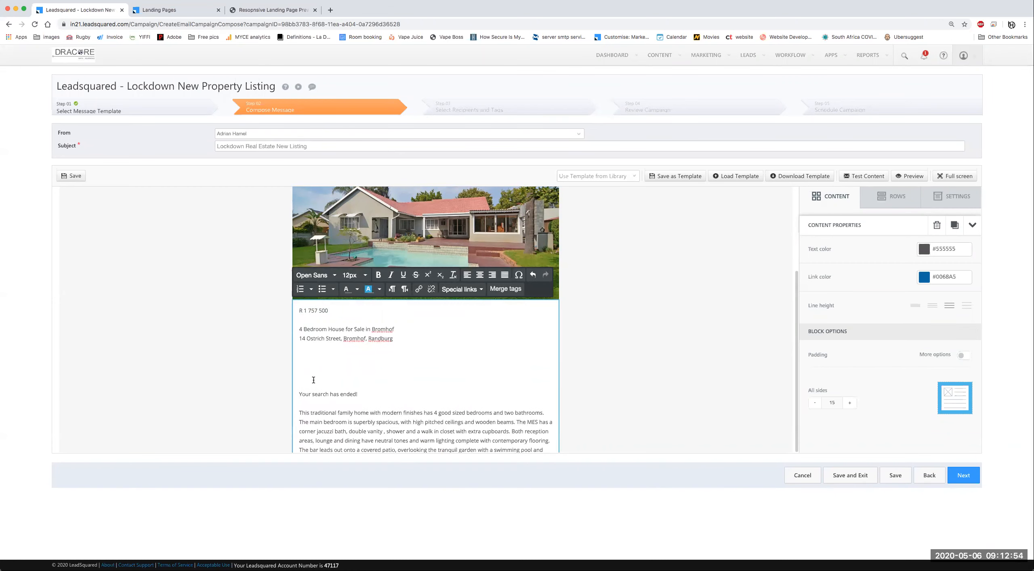
Step: Remove the blank lines between the feature items, from Bedrooms down to Garden
{"action": "scroll", "coordinate": [402, 351], "scroll_direction": "down", "scroll_amount": 10}
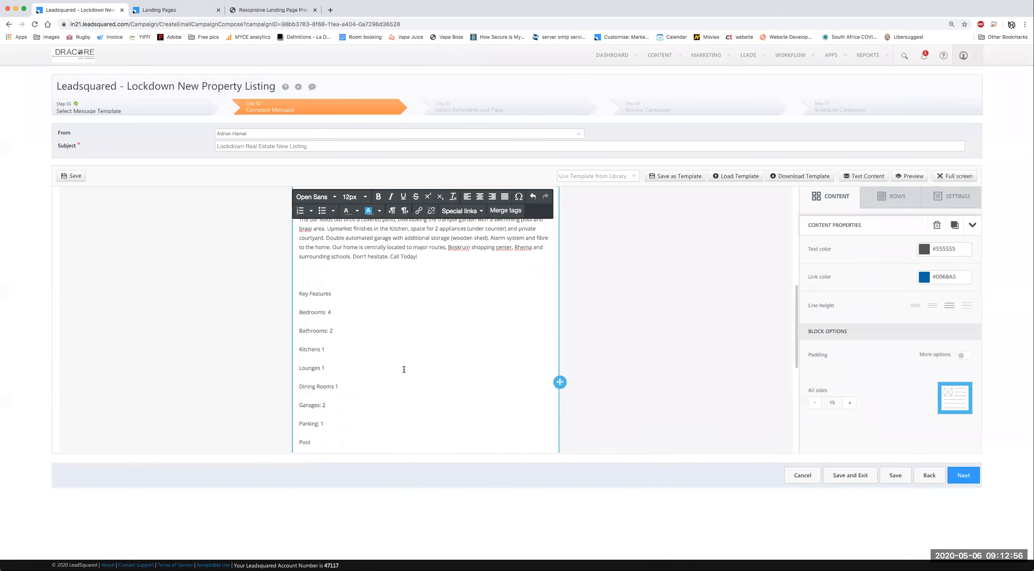
{"action": "scroll", "coordinate": [305, 271], "scroll_direction": "up", "scroll_amount": 2}
{"action": "left_click", "coordinate": [303, 271]}
{"action": "key", "text": "BackSpace"}
{"action": "left_click", "coordinate": [301, 282]}
{"action": "key", "text": "BackSpace"}
{"action": "left_click", "coordinate": [302, 291]}
{"action": "key", "text": "BackSpace"}
{"action": "left_click", "coordinate": [304, 297]}
{"action": "key", "text": "BackSpace"}
{"action": "left_click", "coordinate": [305, 307]}
{"action": "key", "text": "BackSpace"}
{"action": "left_click", "coordinate": [306, 317]}
{"action": "key", "text": "BackSpace"}
{"action": "left_click", "coordinate": [304, 330]}
{"action": "key", "text": "BackSpace"}
{"action": "left_click", "coordinate": [303, 336]}
{"action": "key", "text": "BackSpace"}
{"action": "left_click", "coordinate": [304, 345]}
{"action": "key", "text": "BackSpace"}
{"action": "left_click", "coordinate": [306, 355]}
{"action": "key", "text": "BackSpace"}
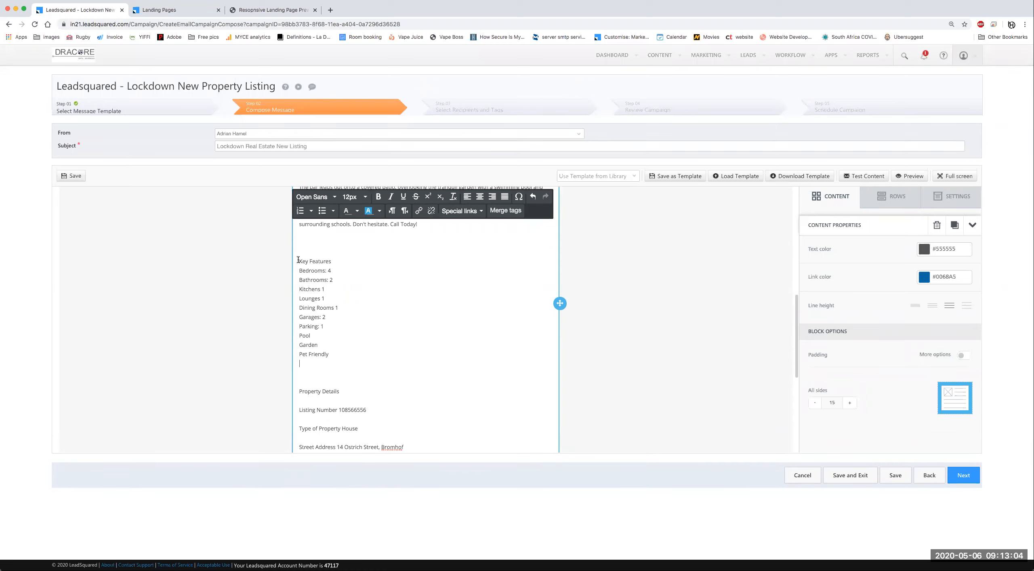
Step: Delete everything from Key Features to Pets Allowed Yes and the empty lines after Call Today!
{"action": "left_click_drag", "start_coordinate": [298, 260], "coordinate": [438, 452]}
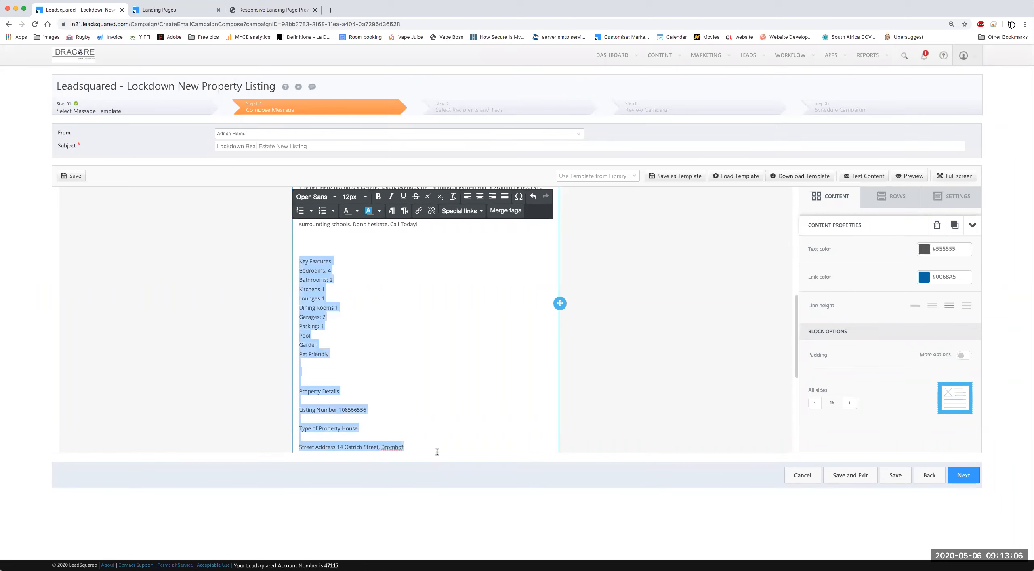
{"action": "key", "text": "BackSpace"}
{"action": "key", "text": "super+z"}
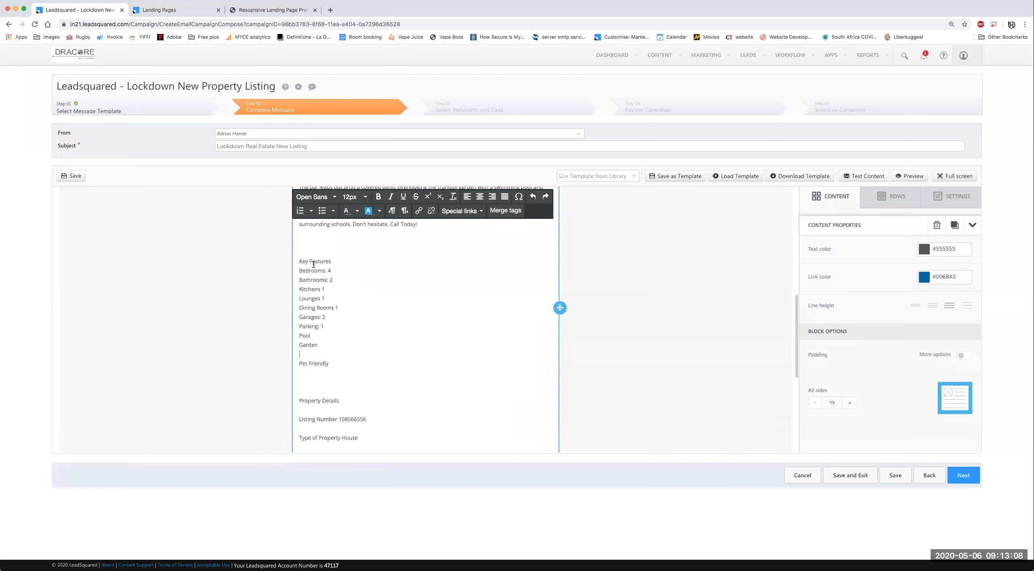
{"action": "left_click", "coordinate": [298, 263]}
{"action": "scroll", "coordinate": [346, 324], "scroll_direction": "down", "scroll_amount": 5}
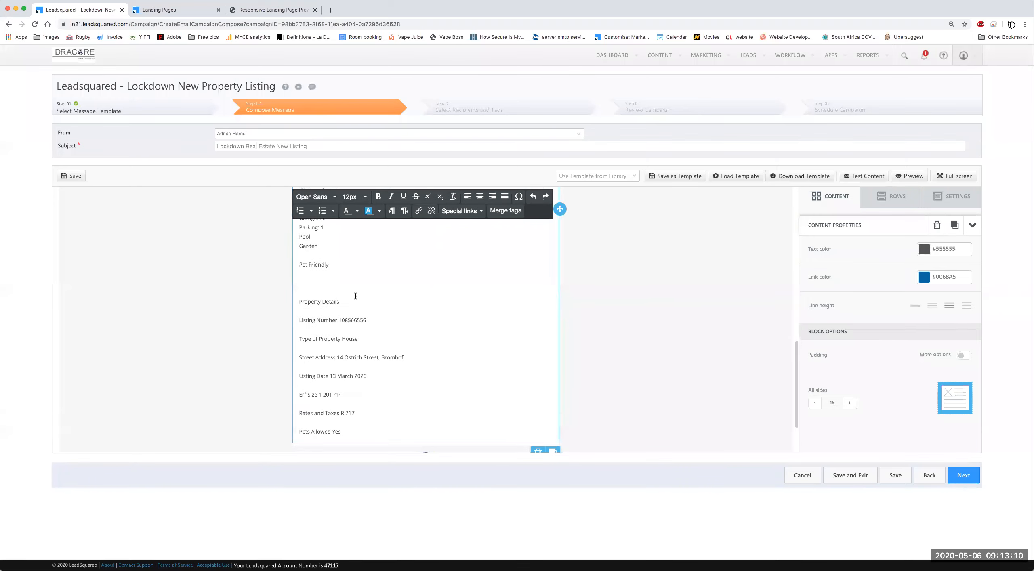
{"action": "left_click", "coordinate": [346, 377], "text": "shift"}
{"action": "key", "text": "BackSpace"}
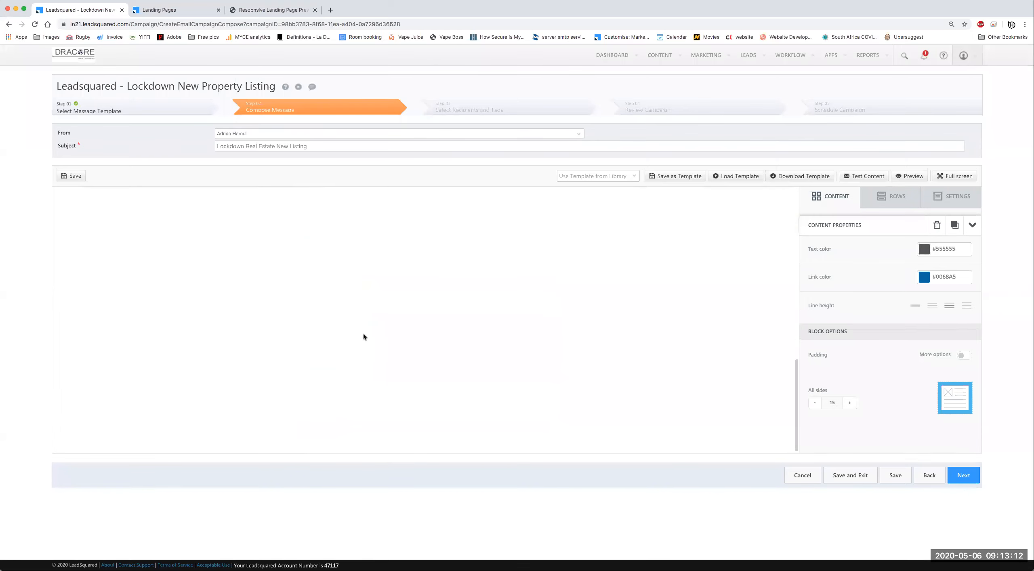
{"action": "key", "text": "BackSpace"}
{"action": "key", "text": "BackSpace"}
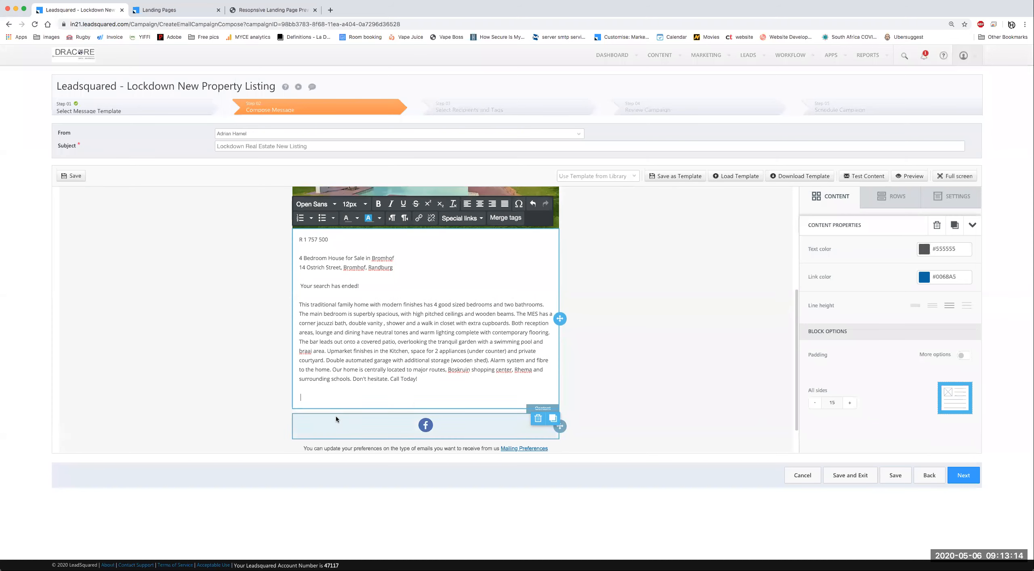
{"action": "key", "text": "BackSpace"}
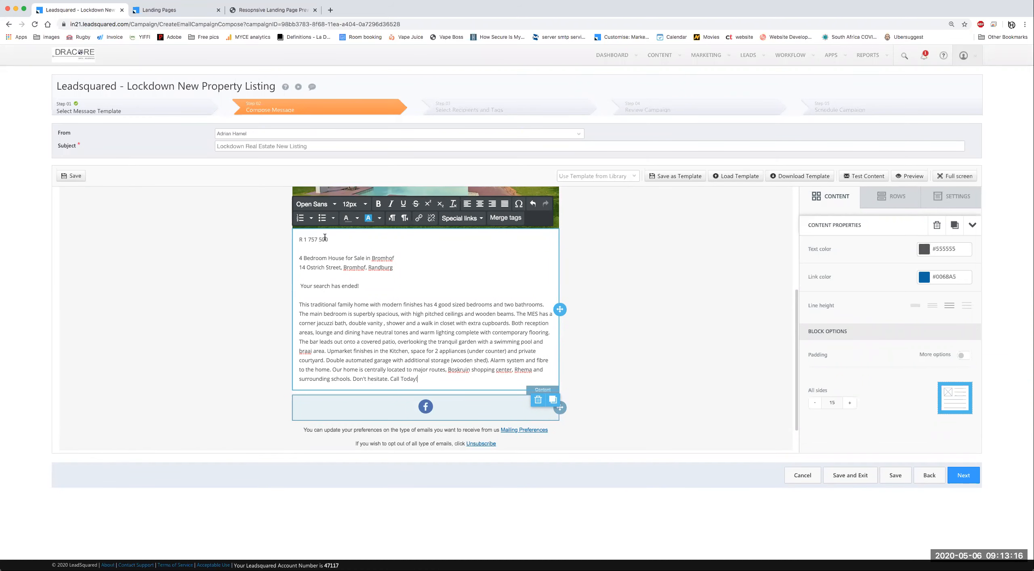
{"action": "key", "text": "super+a"}
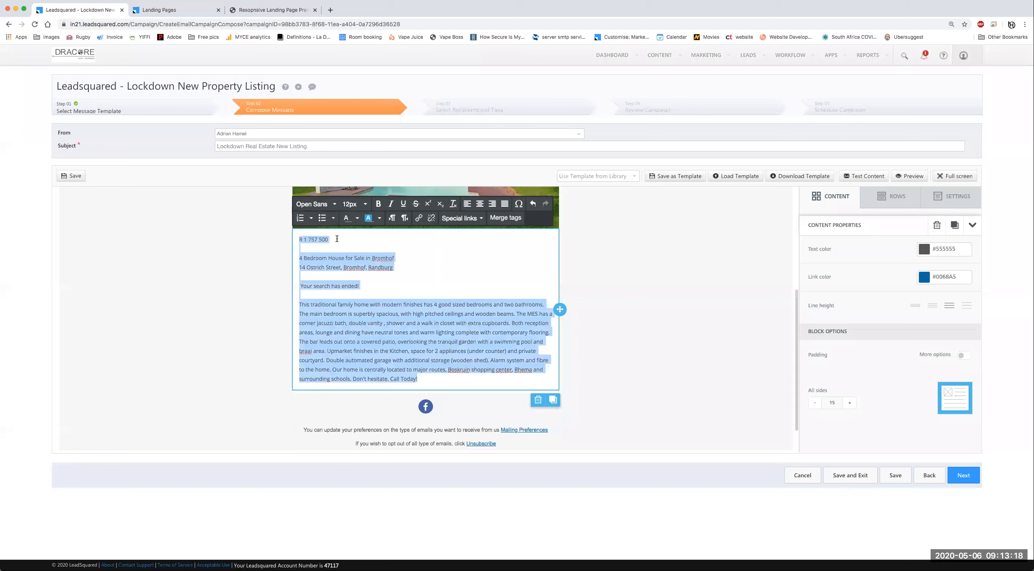
Step: Make the price R 1 757 500 28px
{"action": "triple_click", "coordinate": [337, 239]}
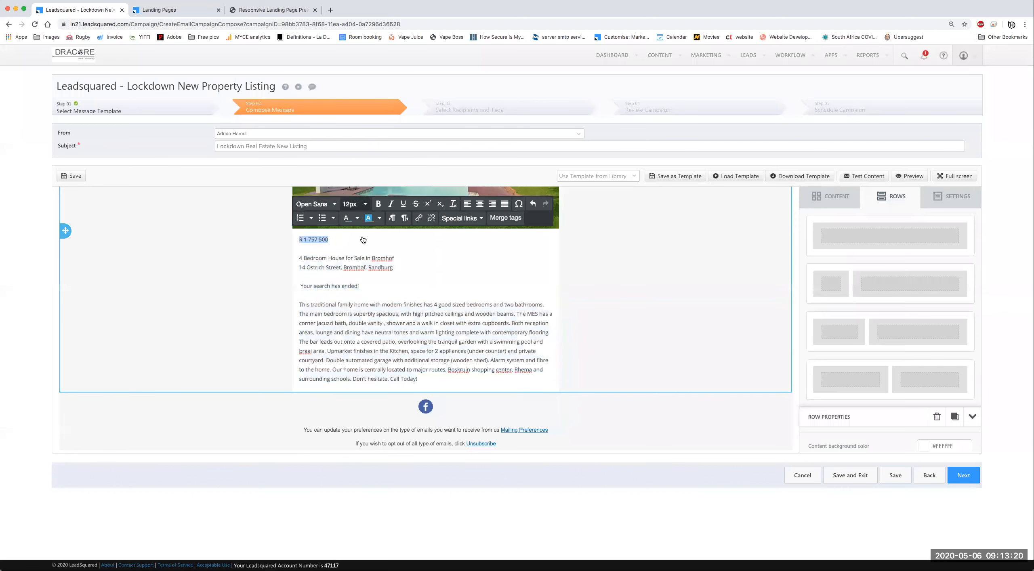
{"action": "left_click", "coordinate": [354, 204]}
{"action": "scroll", "coordinate": [385, 348], "scroll_direction": "down", "scroll_amount": 3}
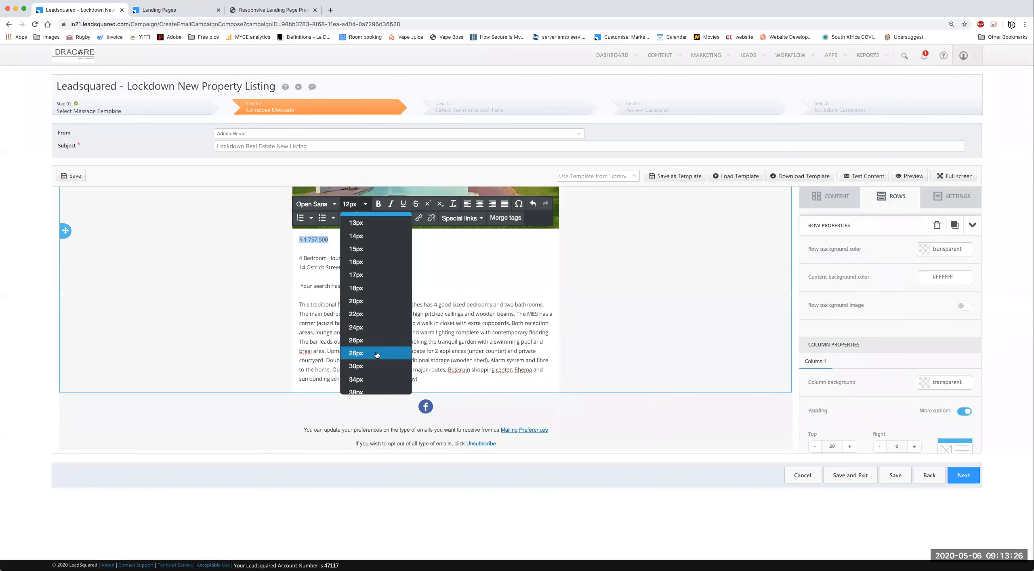
{"action": "left_click", "coordinate": [364, 351]}
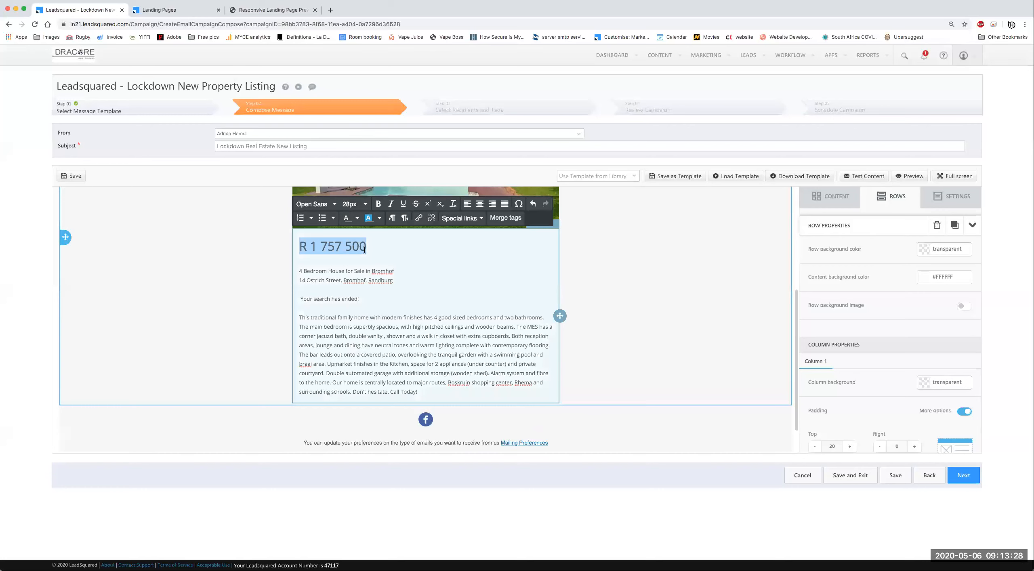
Step: Centre the price and address lines and cut the description out of this block
{"action": "left_click", "coordinate": [300, 271]}
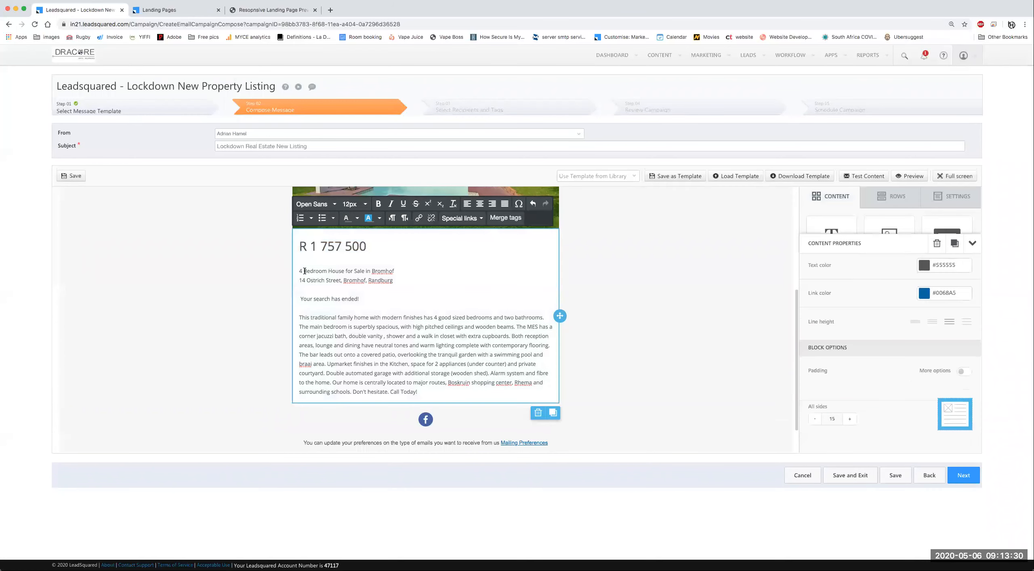
{"action": "key", "text": "BackSpace"}
{"action": "left_click_drag", "start_coordinate": [393, 271], "coordinate": [260, 241]}
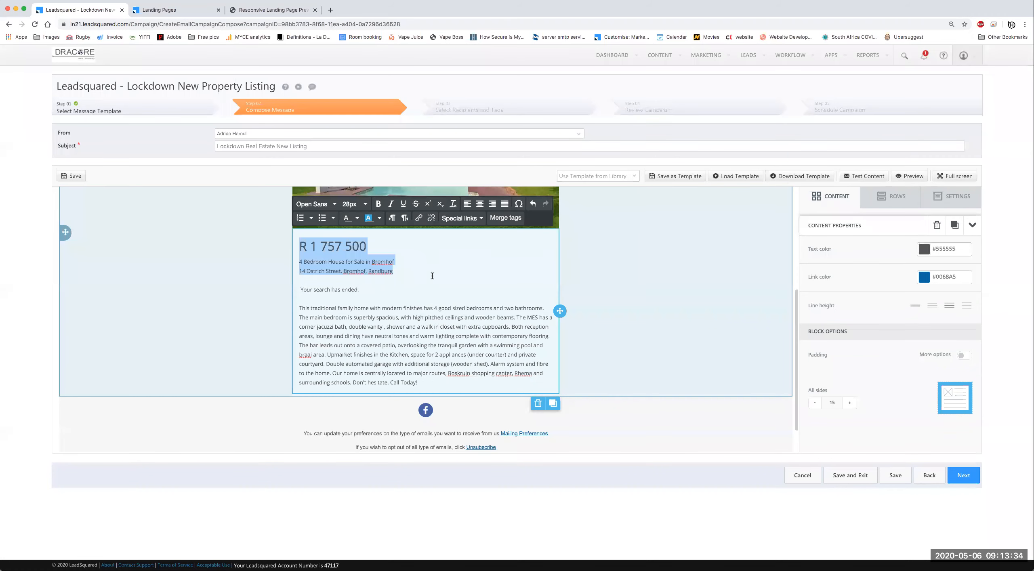
{"action": "left_click", "coordinate": [480, 204]}
{"action": "left_click", "coordinate": [391, 285]}
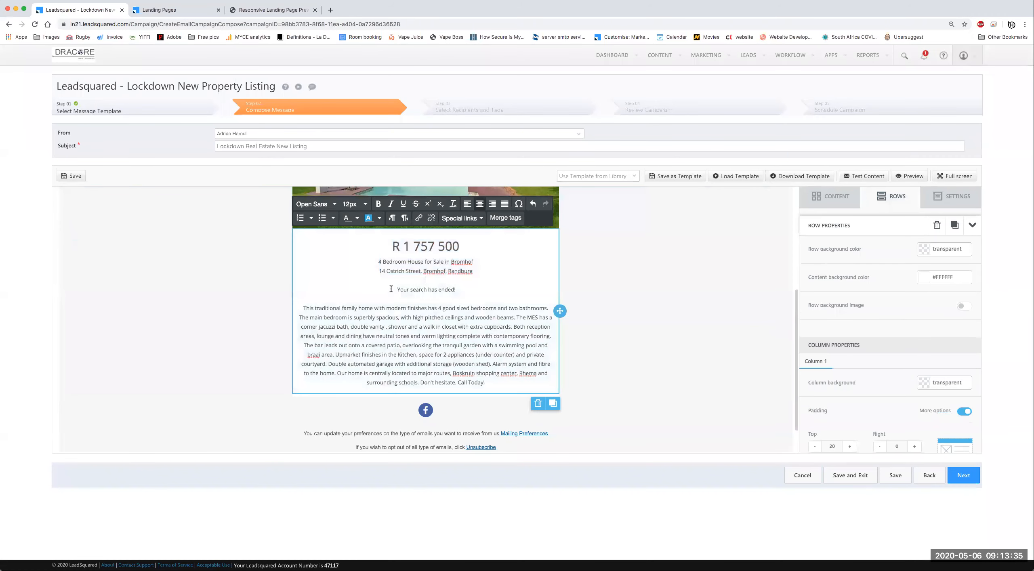
{"action": "left_click", "coordinate": [520, 389], "text": "shift"}
{"action": "key", "text": "BackSpace"}
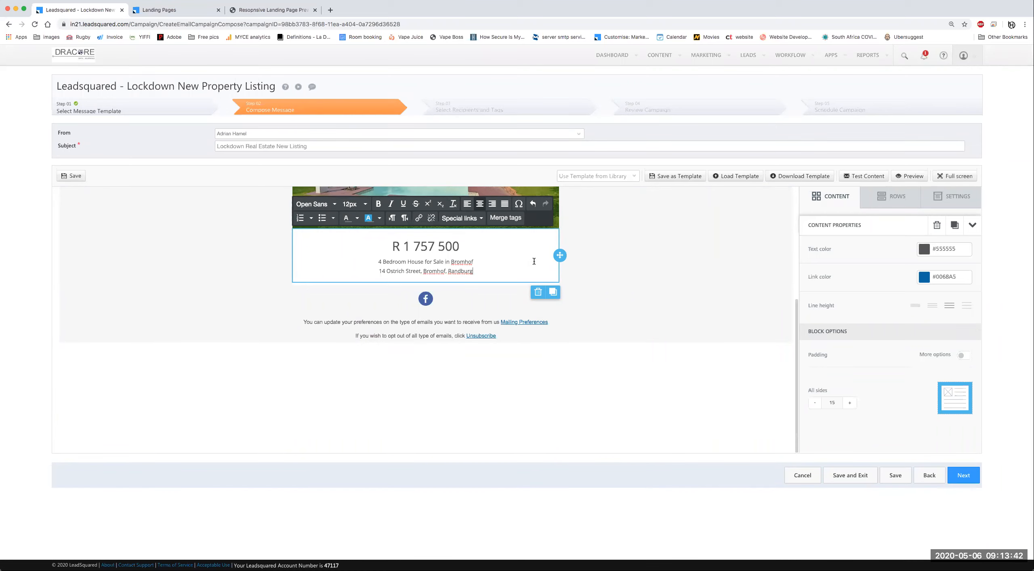
Step: Duplicate the text block and paste the property description into the copy
{"action": "left_click", "coordinate": [553, 293]}
{"action": "left_click", "coordinate": [455, 301]}
{"action": "key", "text": "super+a"}
{"action": "key", "text": "super+v"}
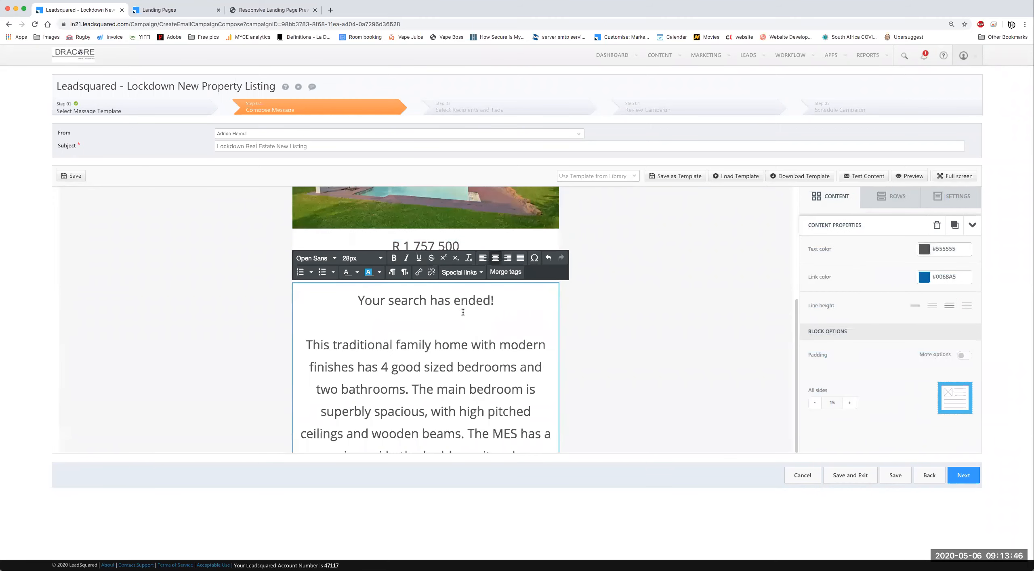
{"action": "left_click", "coordinate": [642, 286]}
{"action": "left_click", "coordinate": [494, 250]}
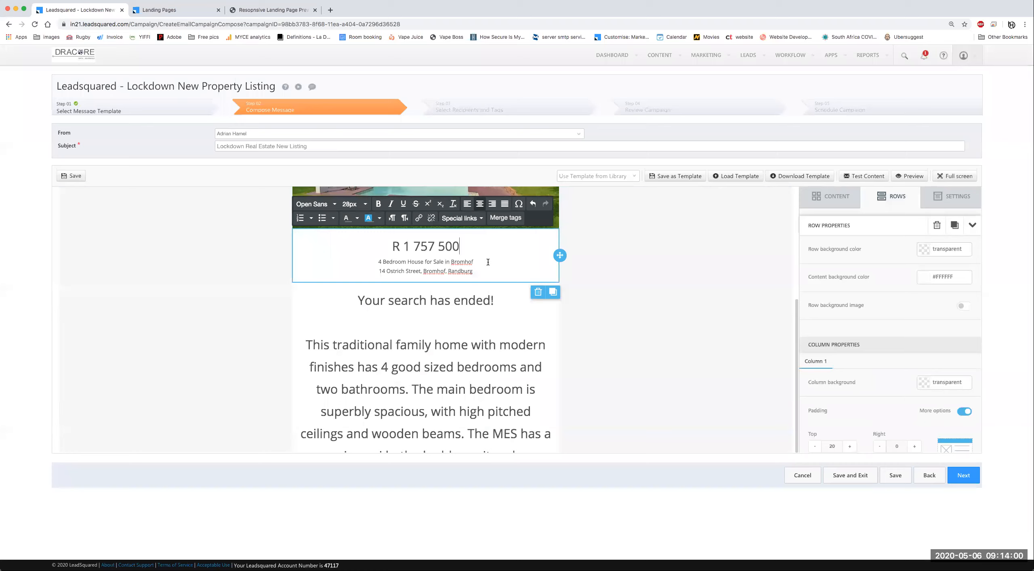
Step: Left-align the whole description block and set its text to 13px
{"action": "left_click", "coordinate": [355, 297]}
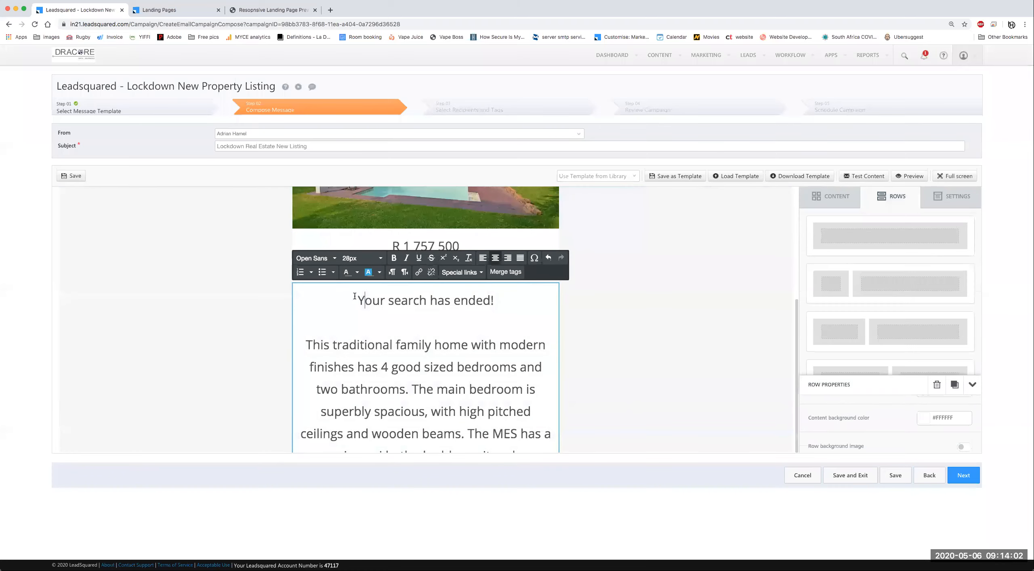
{"action": "key", "text": "super+a"}
{"action": "left_click", "coordinate": [483, 259]}
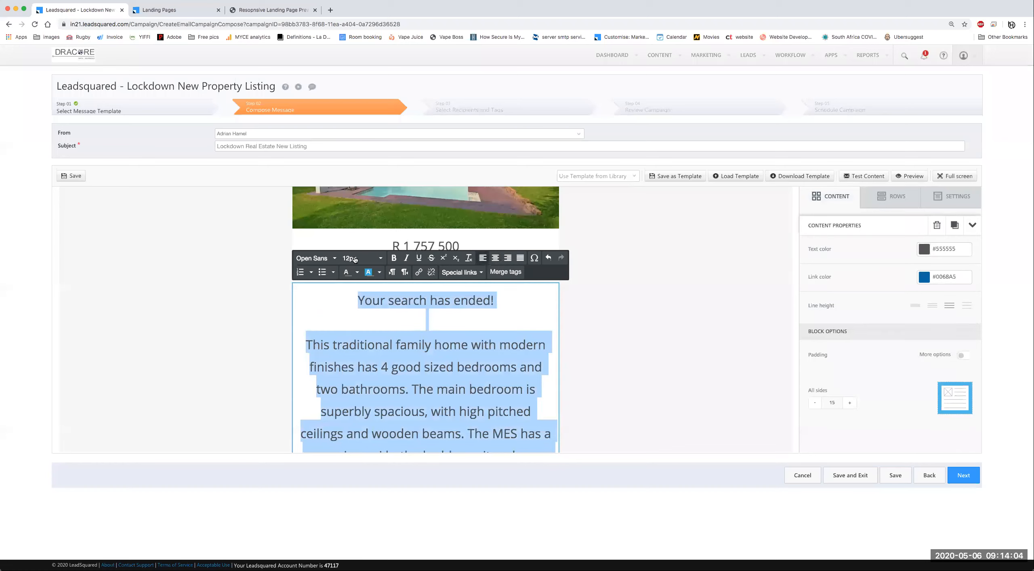
{"action": "left_click", "coordinate": [356, 260]}
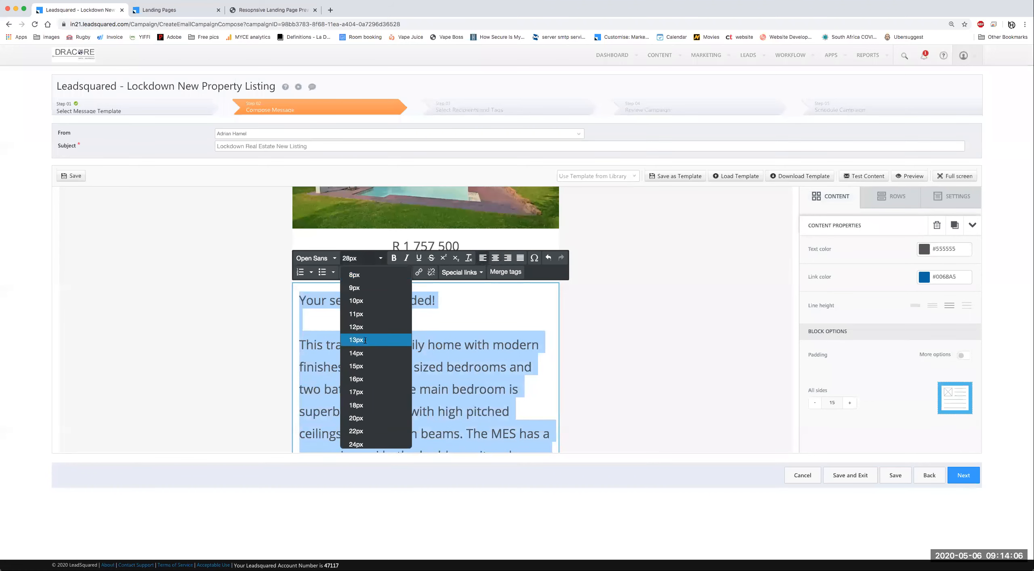
{"action": "left_click", "coordinate": [356, 340]}
{"action": "left_click", "coordinate": [464, 341]}
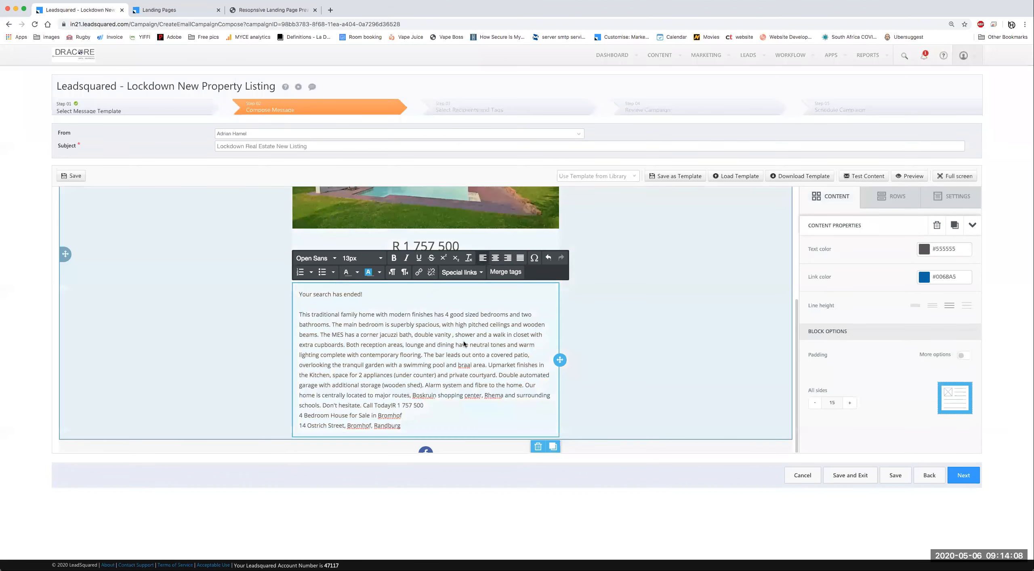
Step: Make the 'Your search has ended!' line a 28px heading
{"action": "left_click_drag", "start_coordinate": [299, 293], "coordinate": [379, 295]}
{"action": "left_click", "coordinate": [381, 258]}
{"action": "scroll", "coordinate": [381, 423], "scroll_direction": "down", "scroll_amount": 2}
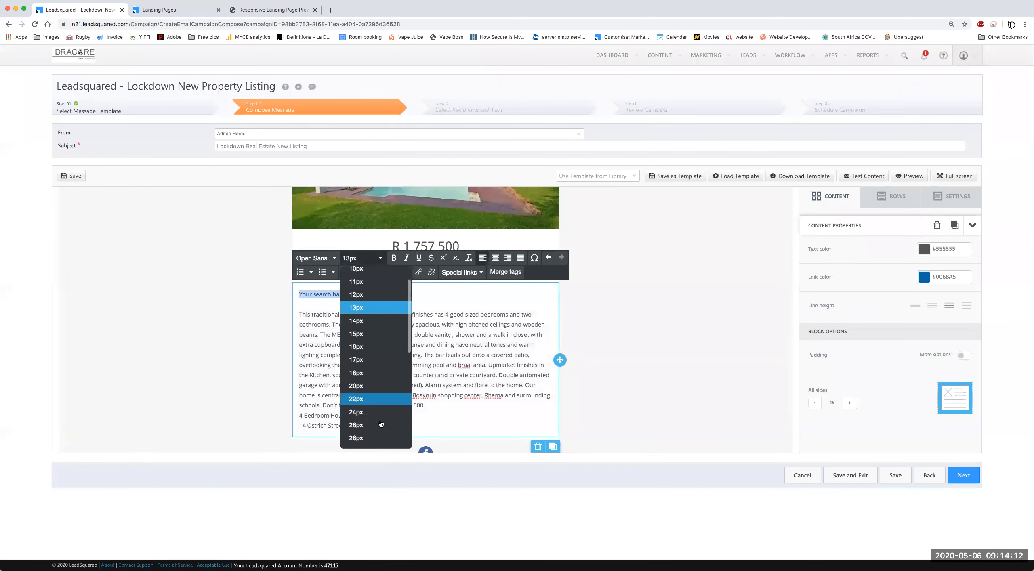
{"action": "left_click", "coordinate": [381, 424]}
{"action": "left_click", "coordinate": [445, 430]}
{"action": "scroll", "coordinate": [446, 412], "scroll_direction": "up", "scroll_amount": 2}
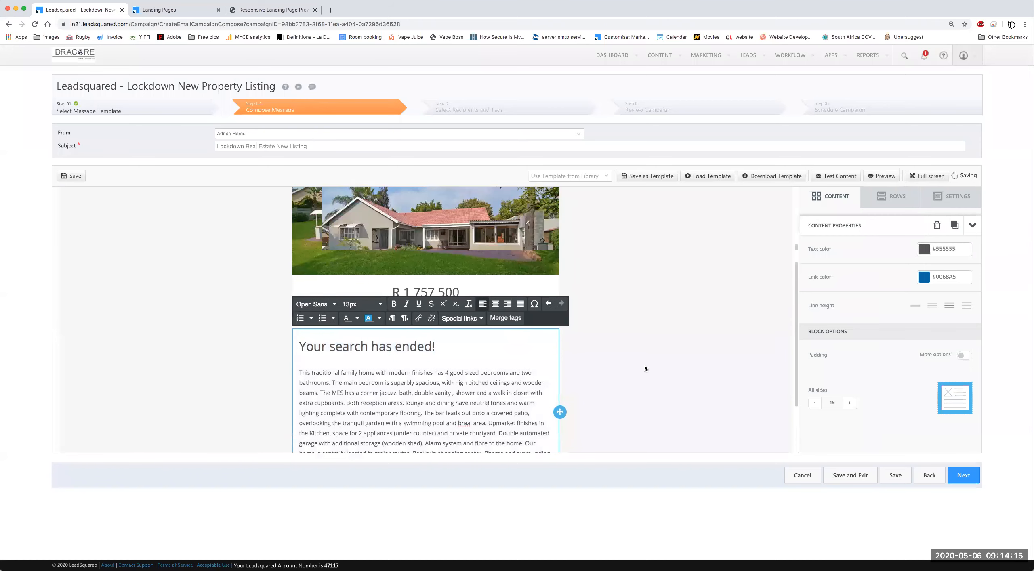
{"action": "scroll", "coordinate": [592, 362], "scroll_direction": "up", "scroll_amount": 2}
{"action": "scroll", "coordinate": [593, 362], "scroll_direction": "down", "scroll_amount": 4}
{"action": "left_click", "coordinate": [593, 360]}
{"action": "scroll", "coordinate": [593, 360], "scroll_direction": "up", "scroll_amount": 2}
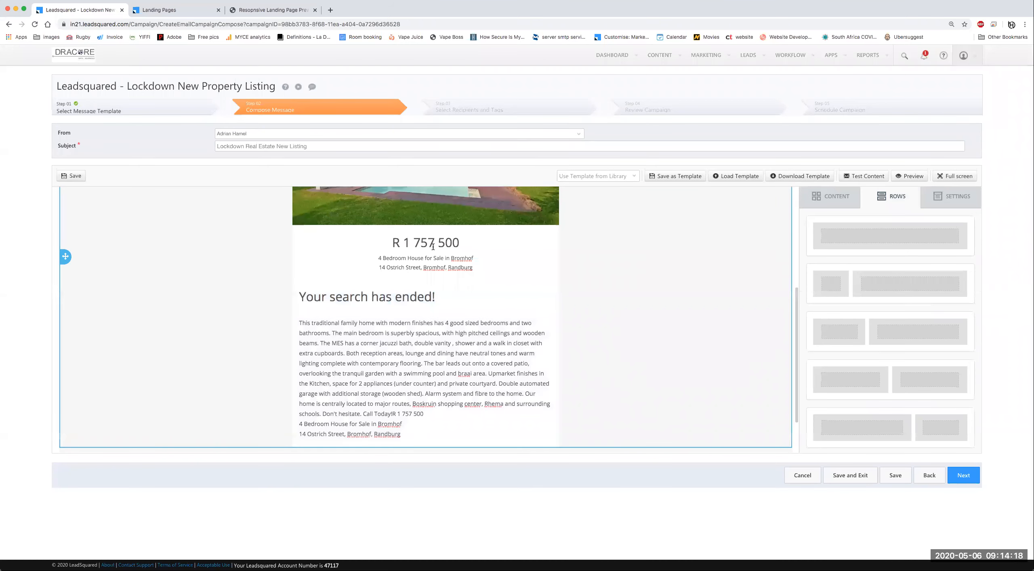
{"action": "scroll", "coordinate": [428, 244], "scroll_direction": "down", "scroll_amount": 4}
{"action": "scroll", "coordinate": [403, 215], "scroll_direction": "up", "scroll_amount": 2}
Step: Colour the R 1 757 500 price red
{"action": "triple_click", "coordinate": [426, 250]}
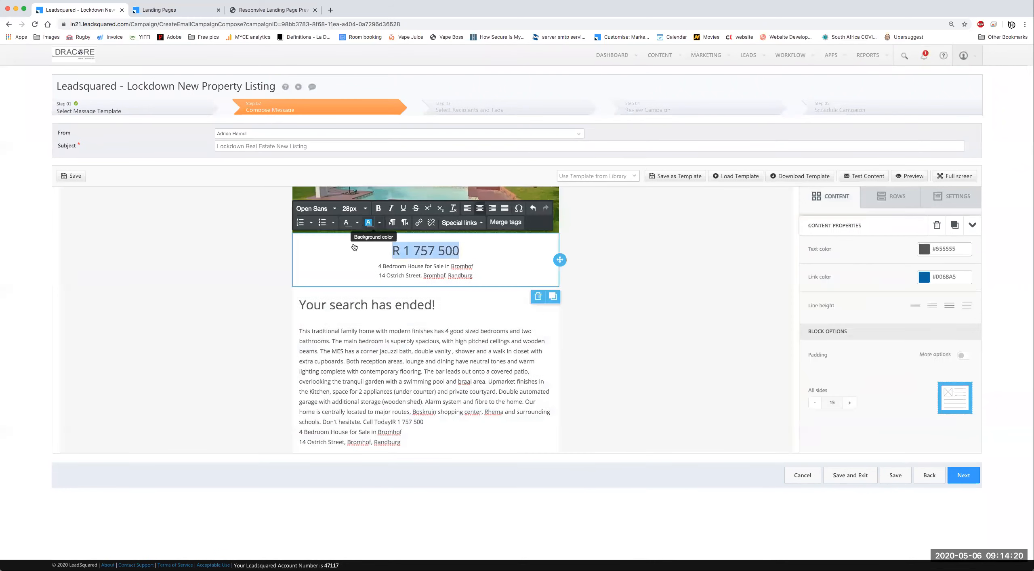
{"action": "left_click", "coordinate": [357, 222]}
{"action": "left_click", "coordinate": [321, 258]}
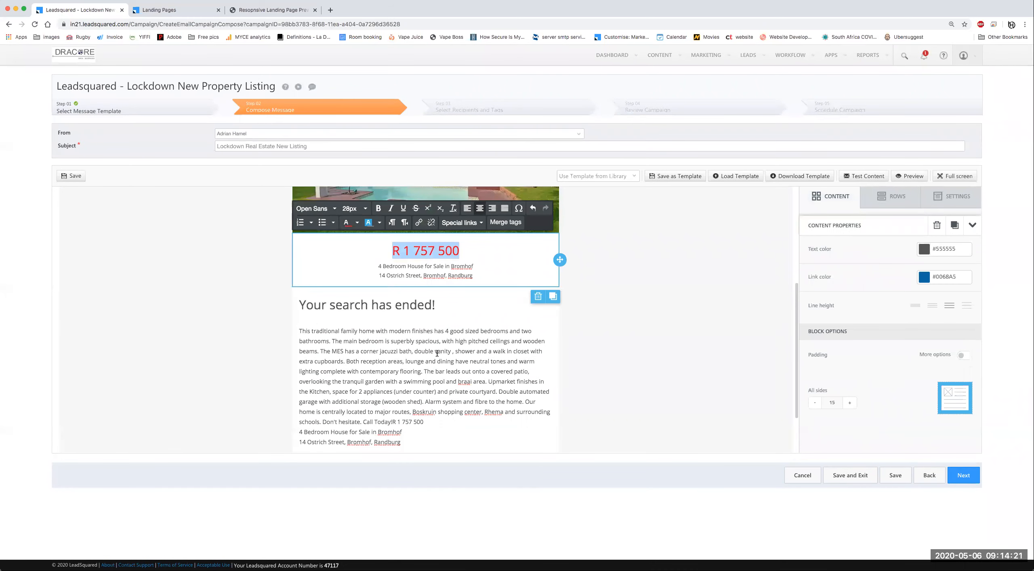
{"action": "left_click", "coordinate": [493, 332]}
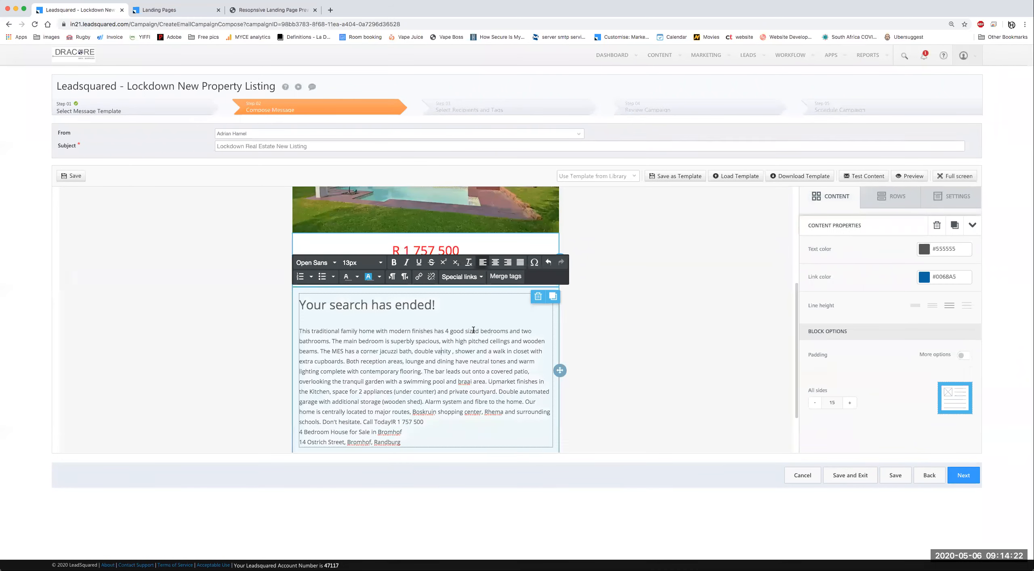
{"action": "left_click", "coordinate": [612, 276]}
{"action": "scroll", "coordinate": [347, 252], "scroll_direction": "down", "scroll_amount": 2}
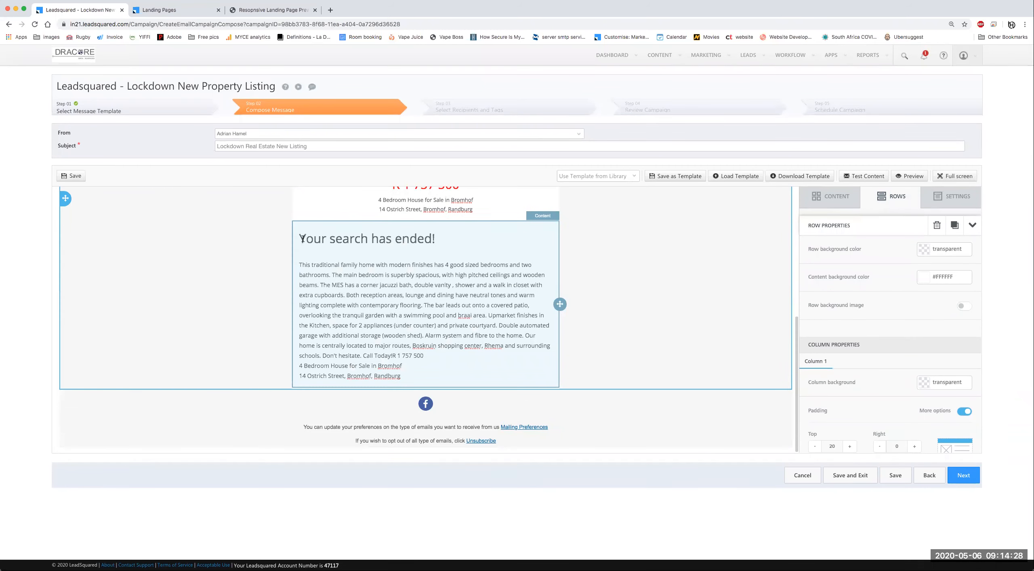
Step: Open the description with 'Hi' plus the Lead: First Name merge tag, then a blank line
{"action": "left_click", "coordinate": [302, 238]}
{"action": "left_click", "coordinate": [299, 265]}
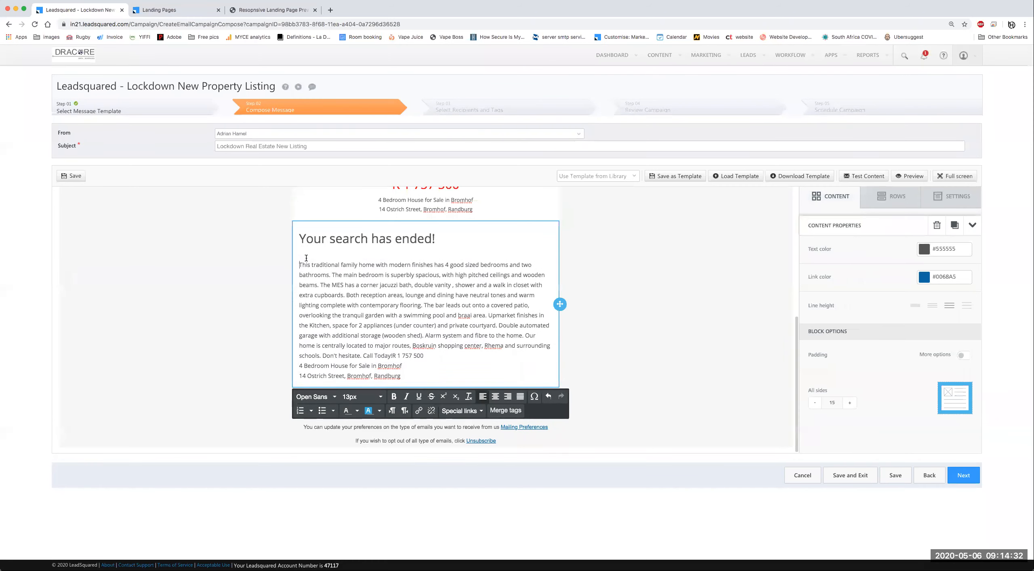
{"action": "key", "text": "Return"}
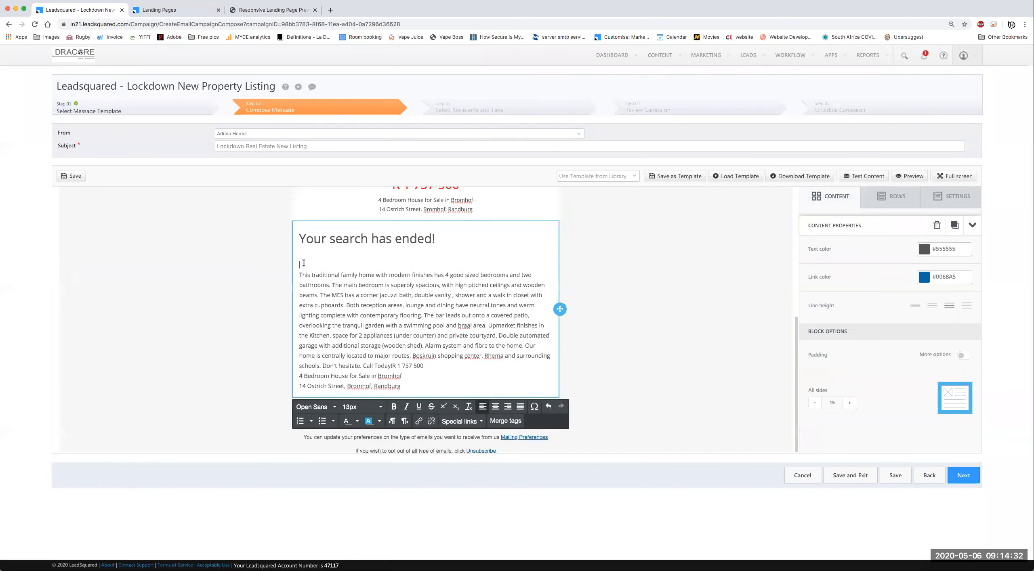
{"action": "left_click", "coordinate": [513, 422]}
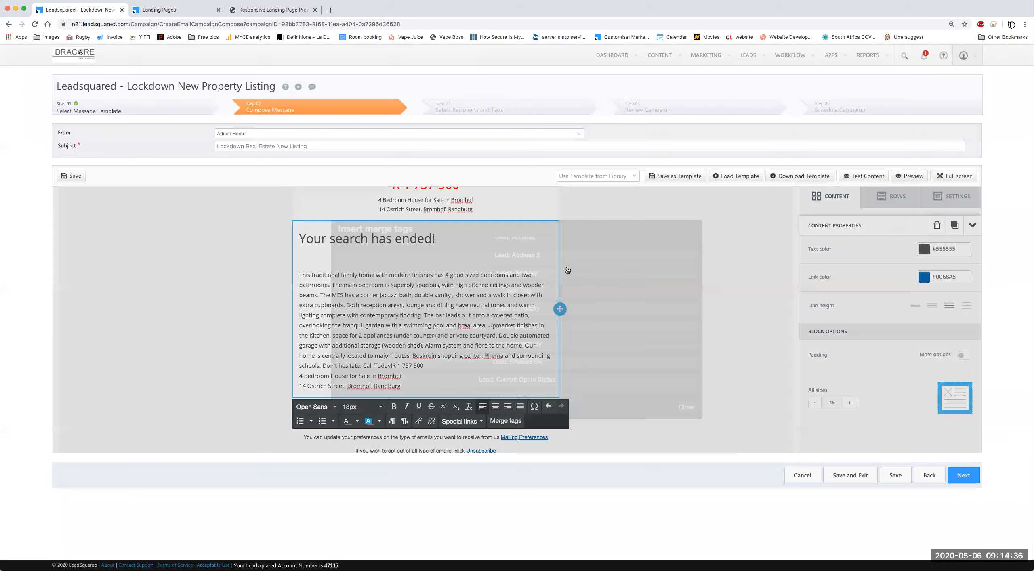
{"action": "scroll", "coordinate": [558, 348], "scroll_direction": "down", "scroll_amount": 1}
{"action": "scroll", "coordinate": [558, 349], "scroll_direction": "down", "scroll_amount": 5}
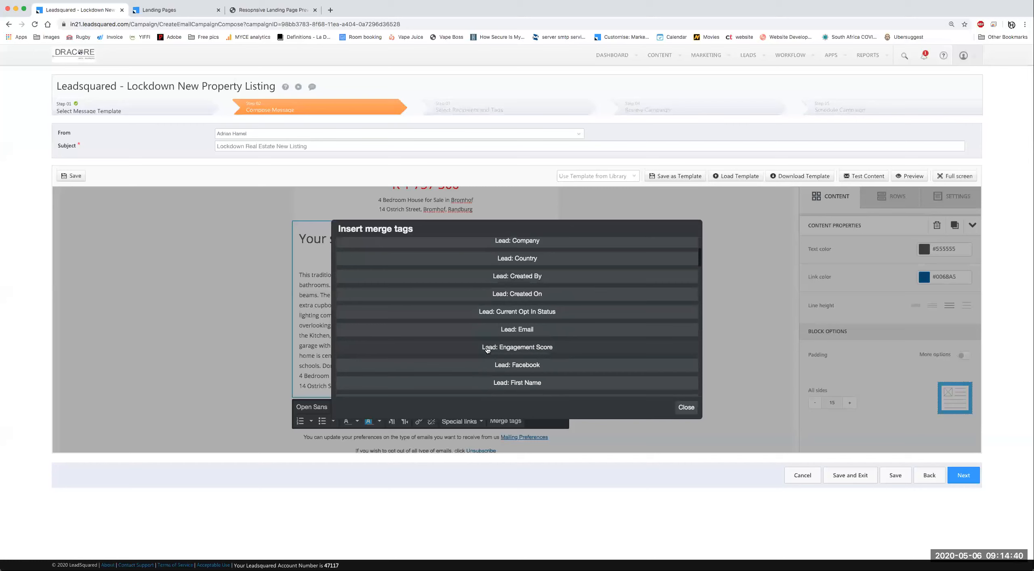
{"action": "left_click", "coordinate": [532, 348]}
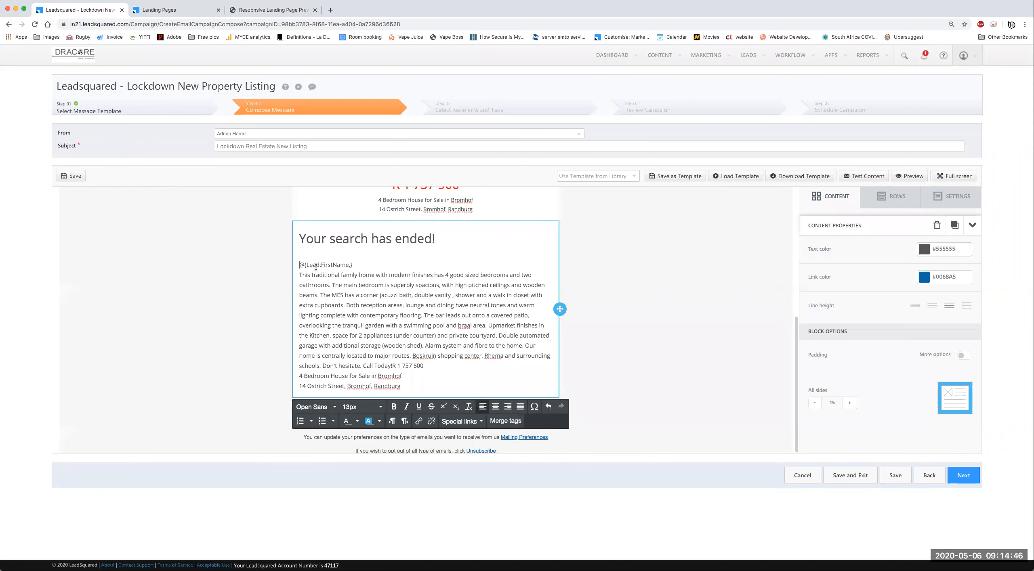
{"action": "type", "text": "Hi"}
{"action": "key", "text": "Return"}
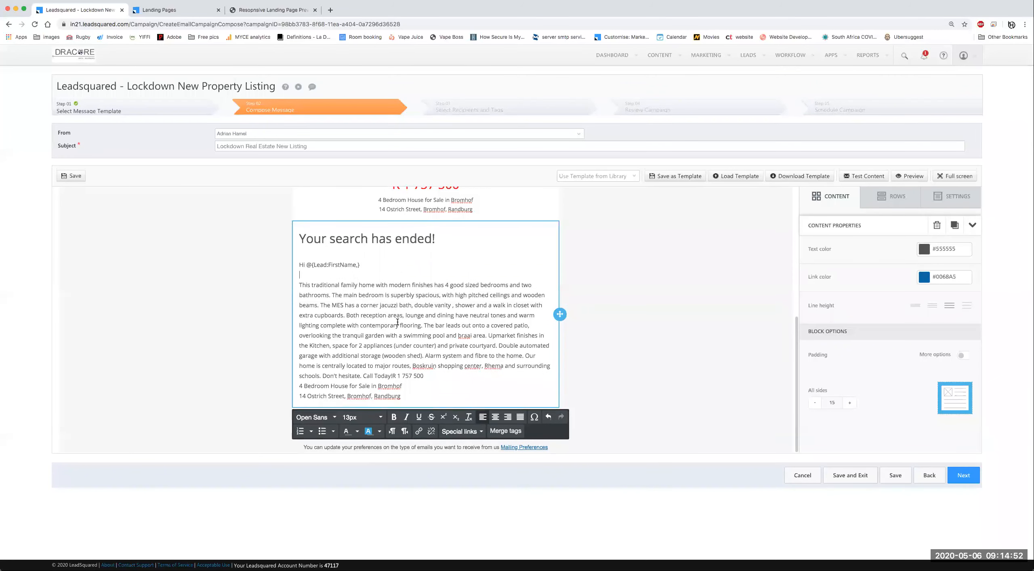
{"action": "scroll", "coordinate": [398, 322], "scroll_direction": "down", "scroll_amount": 1}
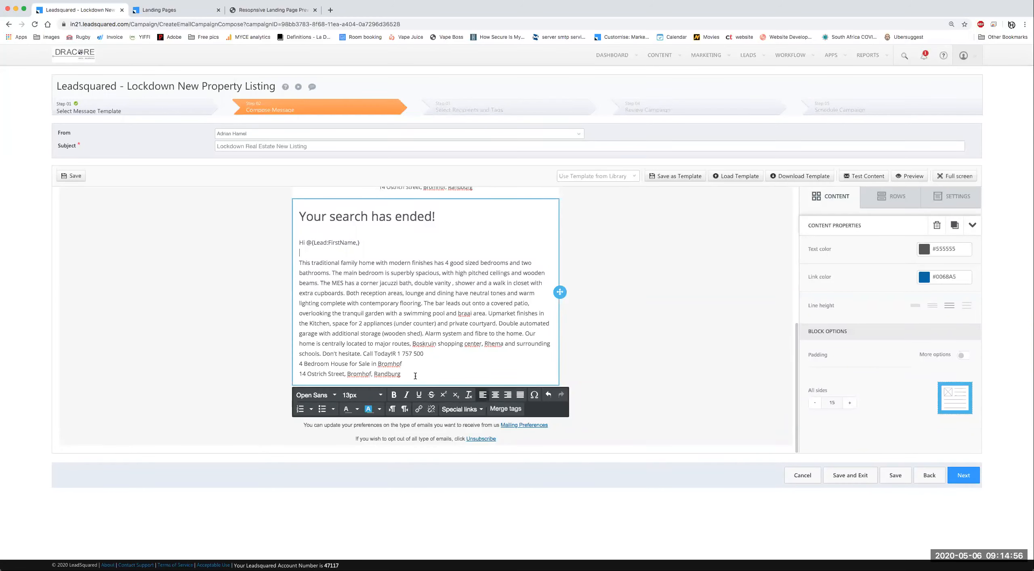
Step: Duplicate the listing text row and clear all text from the copy
{"action": "left_click", "coordinate": [587, 315]}
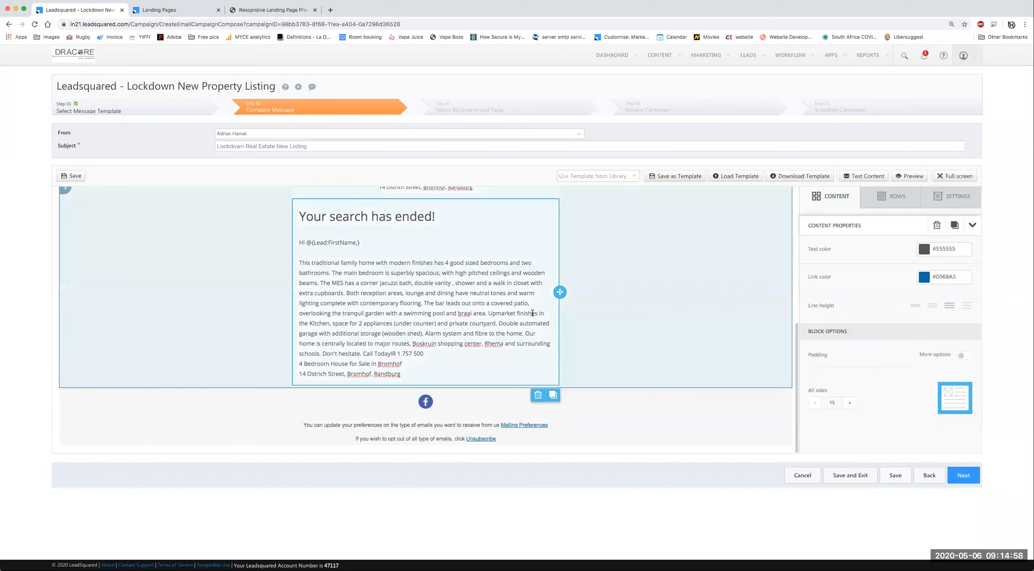
{"action": "left_click", "coordinate": [533, 314]}
{"action": "left_click", "coordinate": [587, 369]}
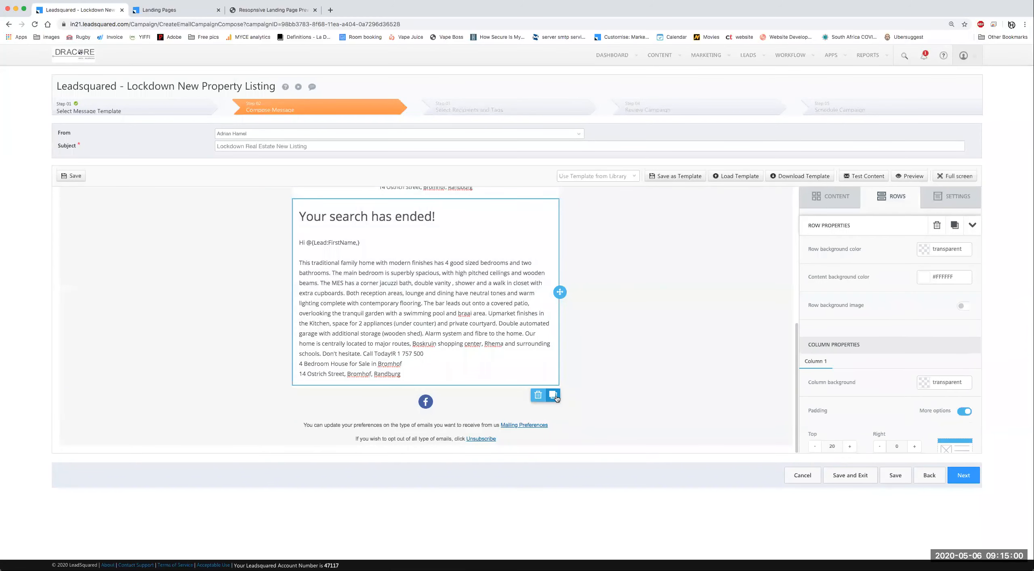
{"action": "left_click", "coordinate": [553, 395]}
{"action": "left_click", "coordinate": [444, 413]}
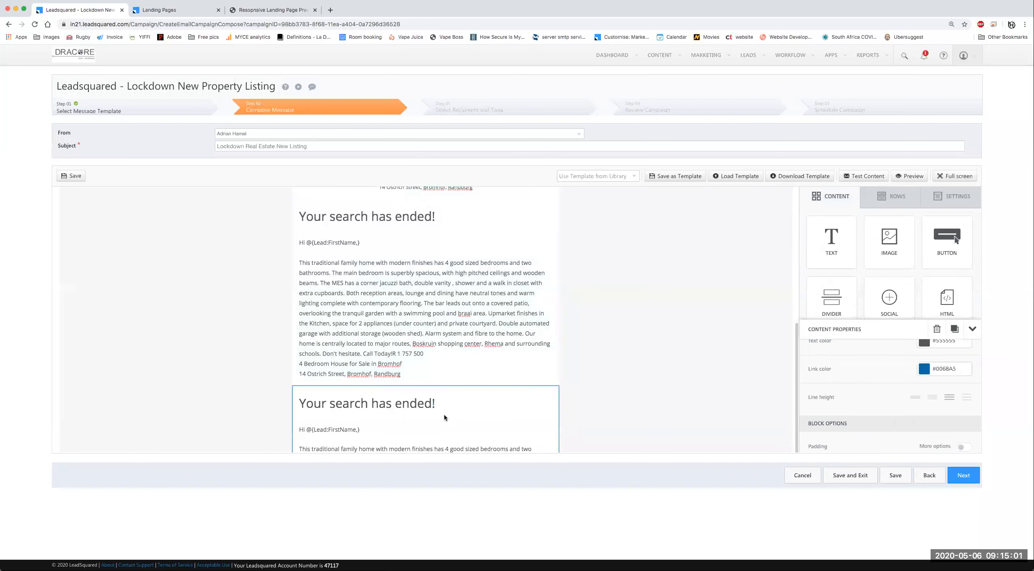
{"action": "left_click", "coordinate": [420, 408]}
{"action": "key", "text": "ctrl+a"}
{"action": "key", "text": "BackSpace"}
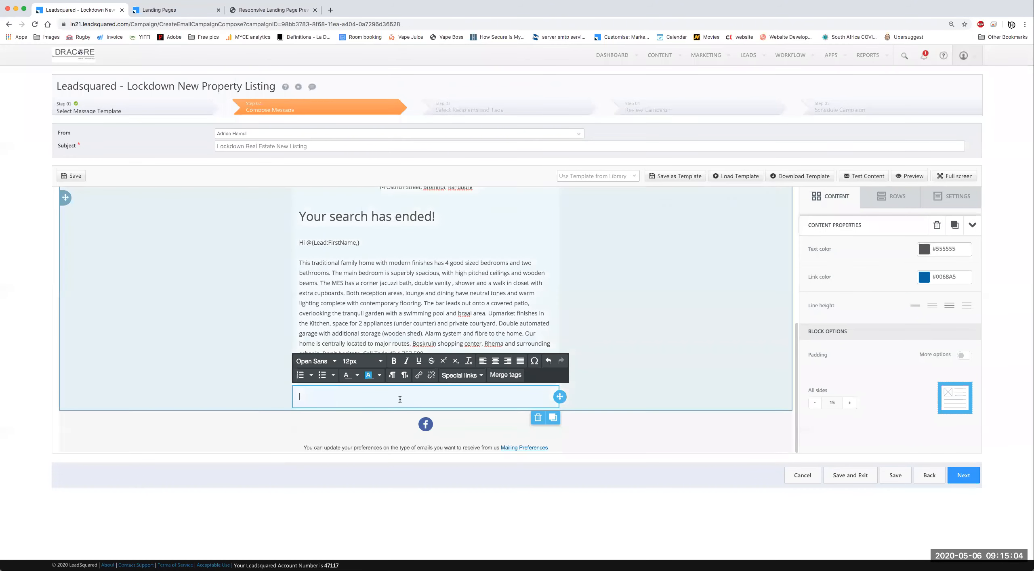
Step: Insert the Sender: Signature merge tag into the emptied block
{"action": "left_click", "coordinate": [503, 376]}
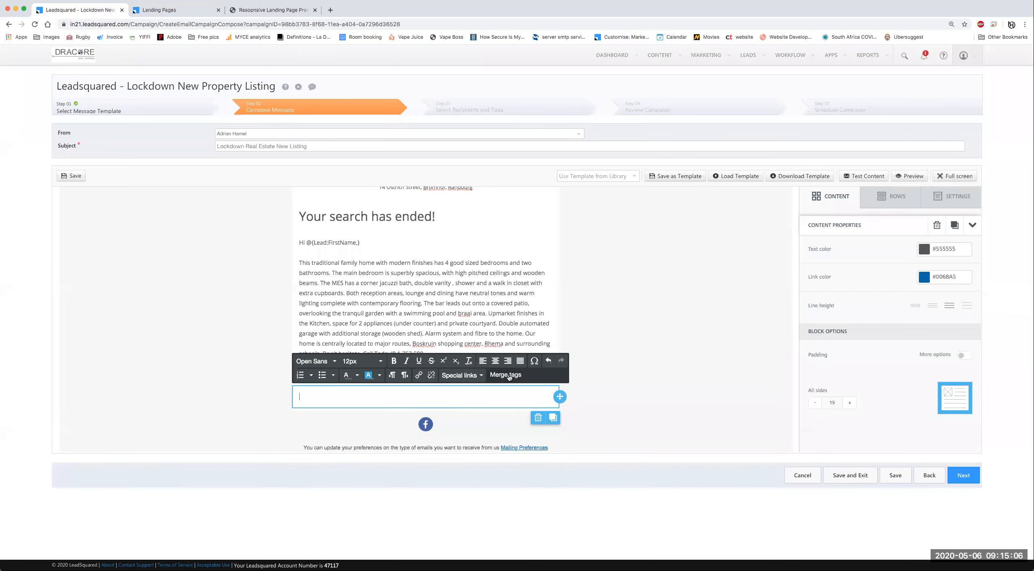
{"action": "scroll", "coordinate": [536, 360], "scroll_direction": "down", "scroll_amount": 8}
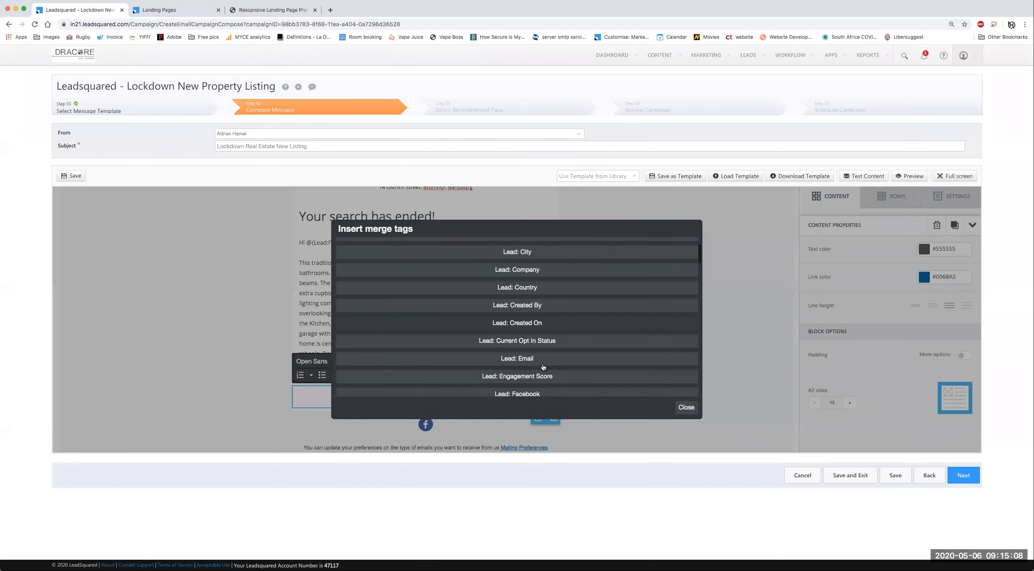
{"action": "scroll", "coordinate": [572, 366], "scroll_direction": "down", "scroll_amount": 10}
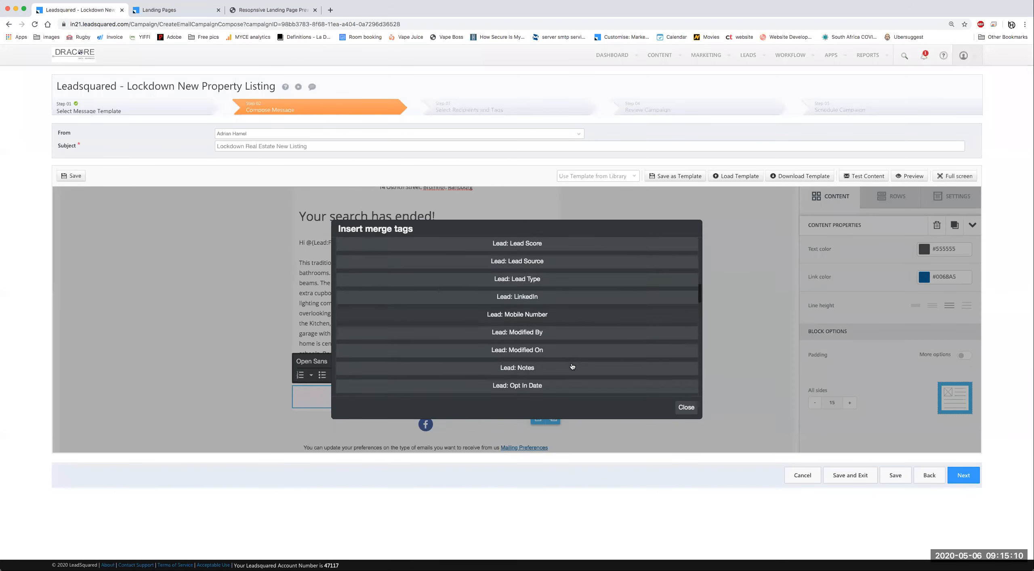
{"action": "scroll", "coordinate": [573, 369], "scroll_direction": "down", "scroll_amount": 10}
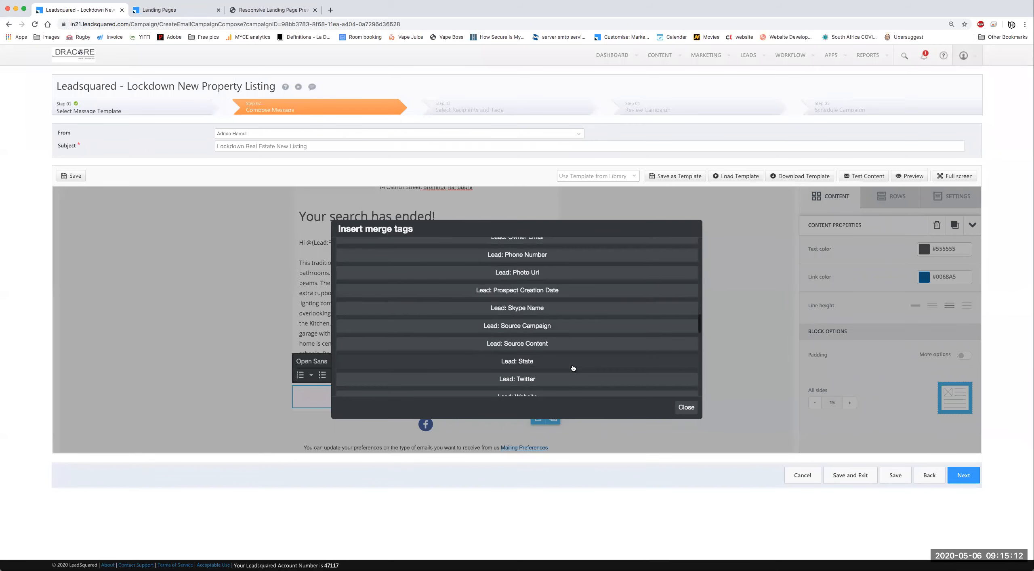
{"action": "scroll", "coordinate": [572, 366], "scroll_direction": "down", "scroll_amount": 10}
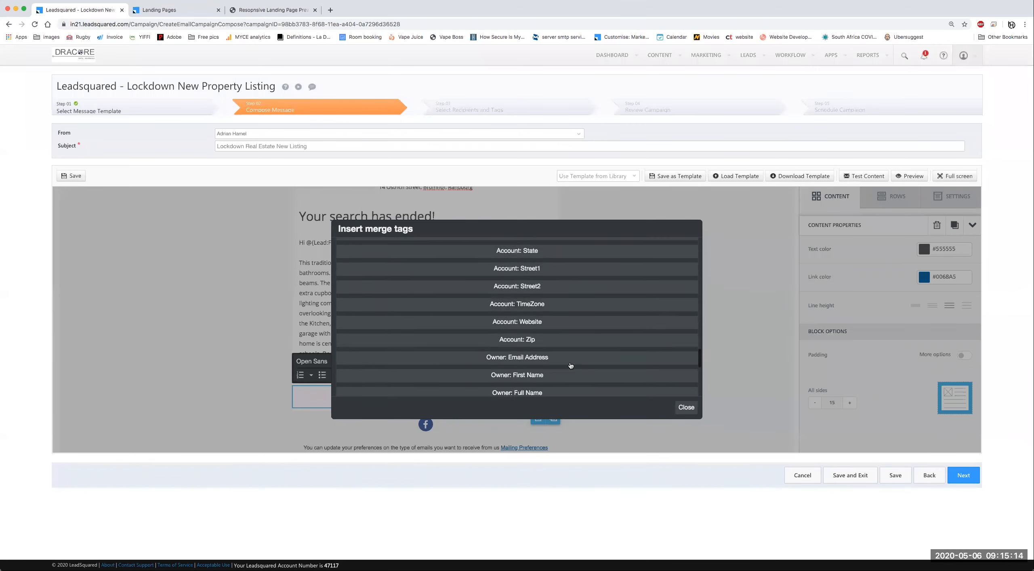
{"action": "scroll", "coordinate": [575, 365], "scroll_direction": "down", "scroll_amount": 8}
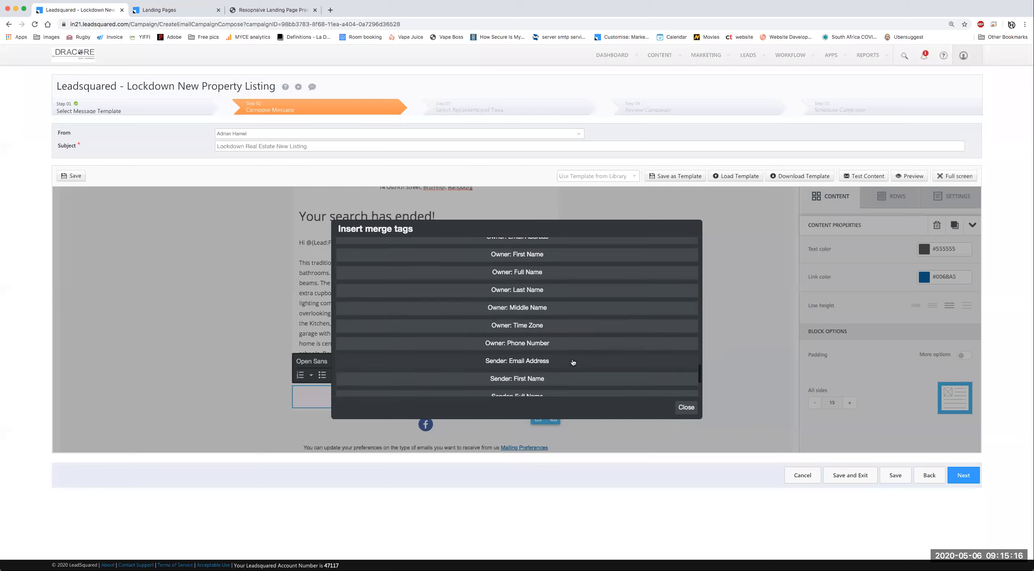
{"action": "scroll", "coordinate": [571, 366], "scroll_direction": "down", "scroll_amount": 3}
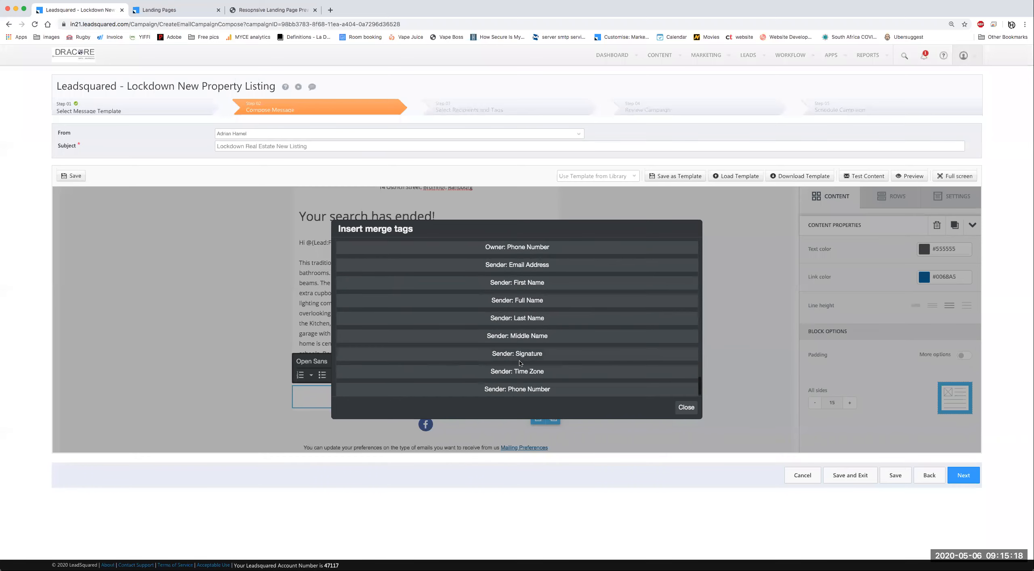
{"action": "left_click", "coordinate": [540, 357]}
{"action": "left_click", "coordinate": [229, 391]}
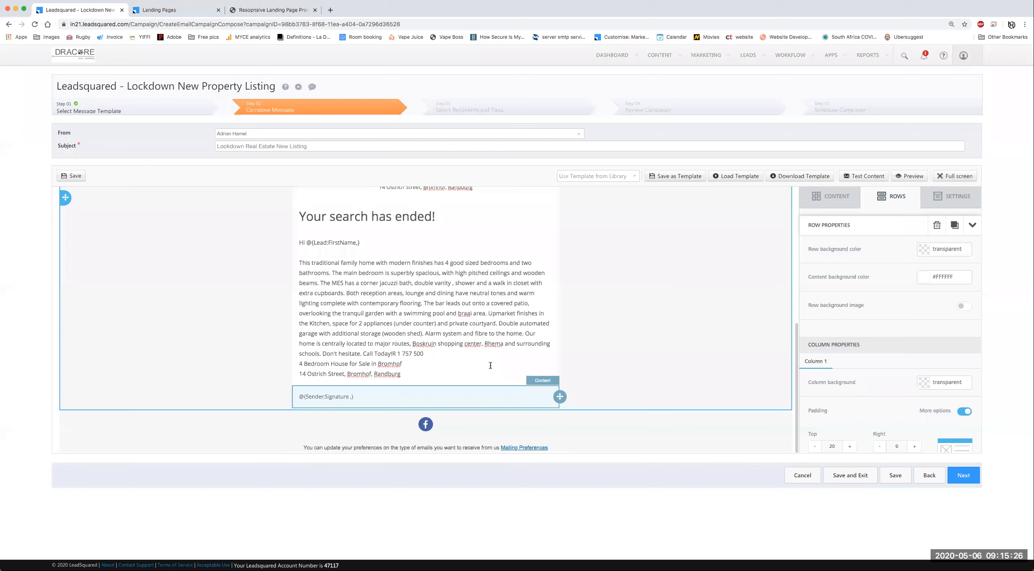
Step: Add a two-column row layout below the signature
{"action": "left_click", "coordinate": [832, 196]}
{"action": "left_click", "coordinate": [893, 196]}
{"action": "scroll", "coordinate": [876, 270], "scroll_direction": "down", "scroll_amount": 5}
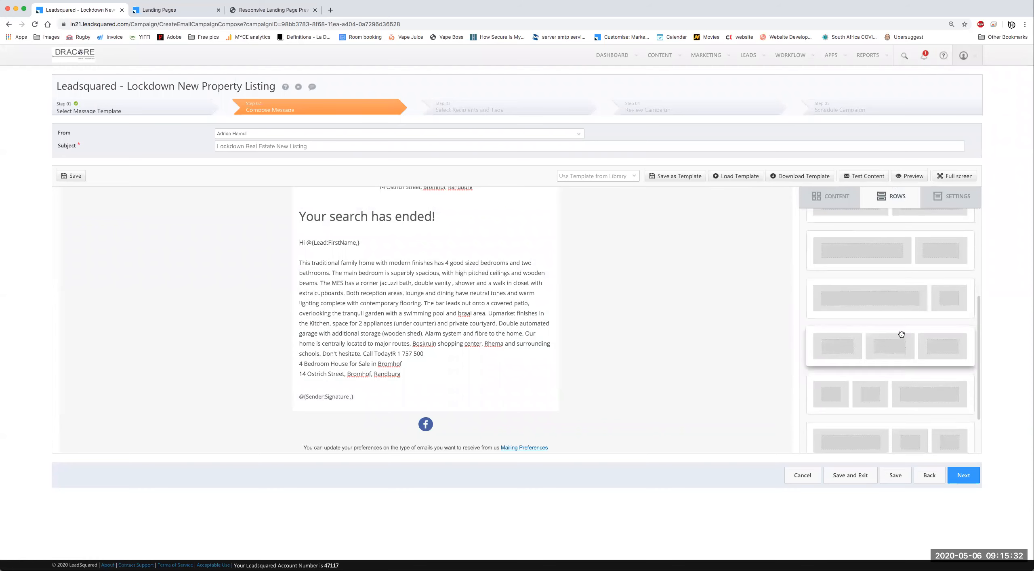
{"action": "scroll", "coordinate": [900, 335], "scroll_direction": "up", "scroll_amount": 2}
{"action": "mouse_move", "coordinate": [891, 241]}
{"action": "left_mouse_down"}
{"action": "mouse_move", "coordinate": [388, 384]}
{"action": "mouse_move", "coordinate": [394, 367]}
{"action": "left_mouse_up"}
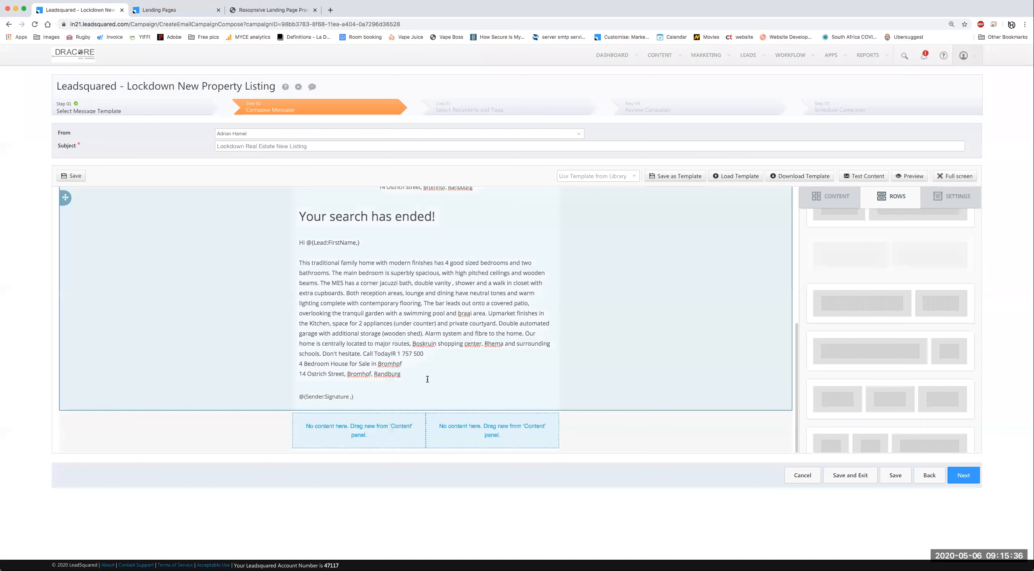
{"action": "scroll", "coordinate": [506, 385], "scroll_direction": "down", "scroll_amount": 2}
{"action": "scroll", "coordinate": [340, 369], "scroll_direction": "down", "scroll_amount": 1}
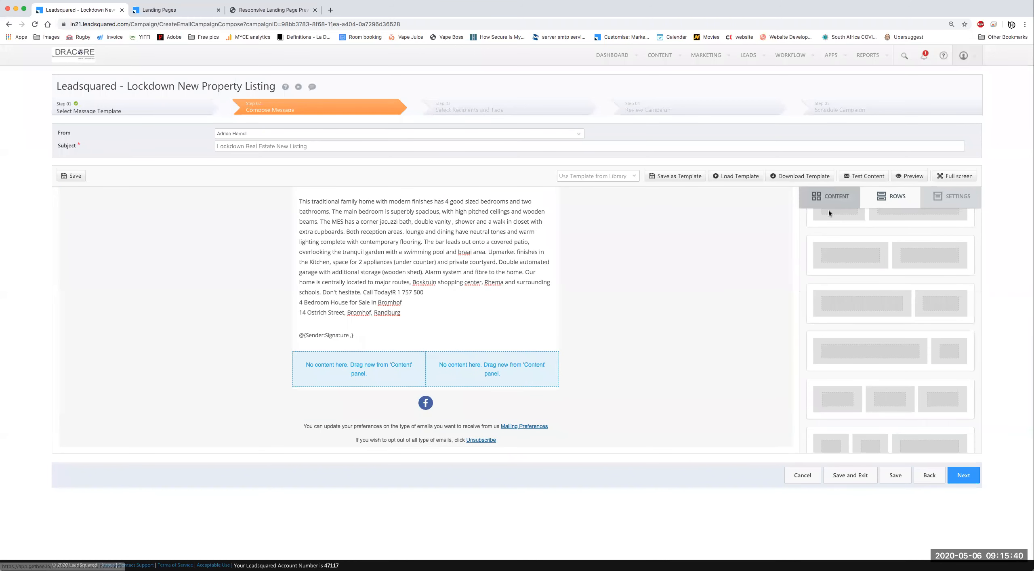
Step: Place a Text block in each of the two new columns
{"action": "left_click", "coordinate": [832, 197]}
{"action": "left_click_drag", "start_coordinate": [401, 375], "coordinate": [398, 376]}
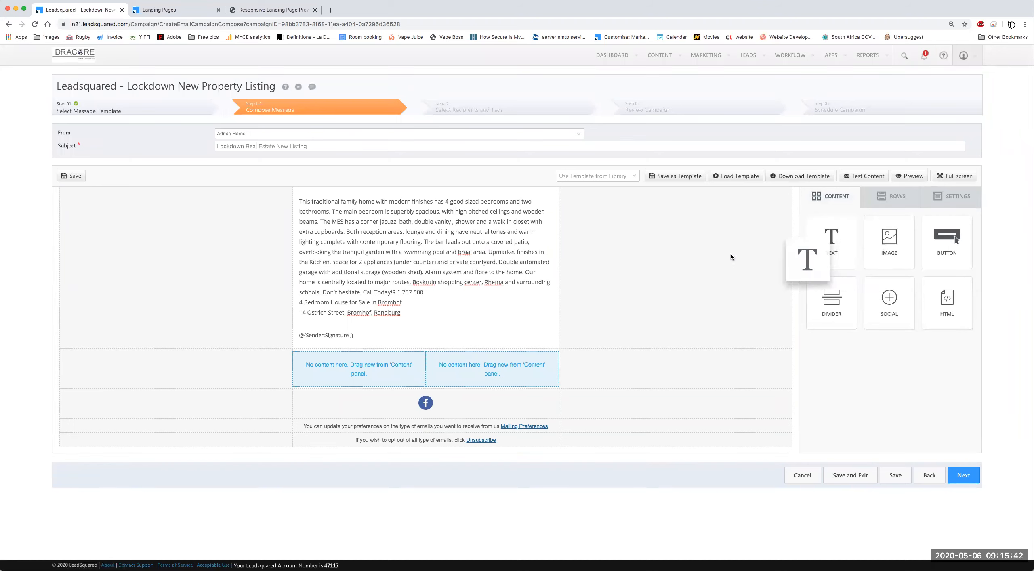
{"action": "left_click_drag", "start_coordinate": [732, 257], "coordinate": [359, 369]}
{"action": "left_click_drag", "start_coordinate": [832, 242], "coordinate": [465, 368]}
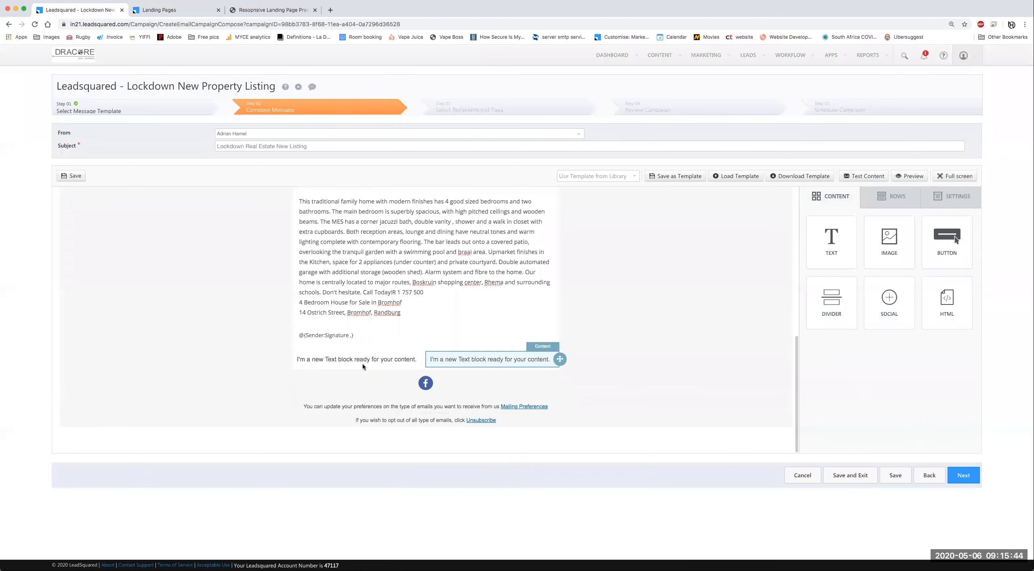
{"action": "left_click", "coordinate": [362, 365]}
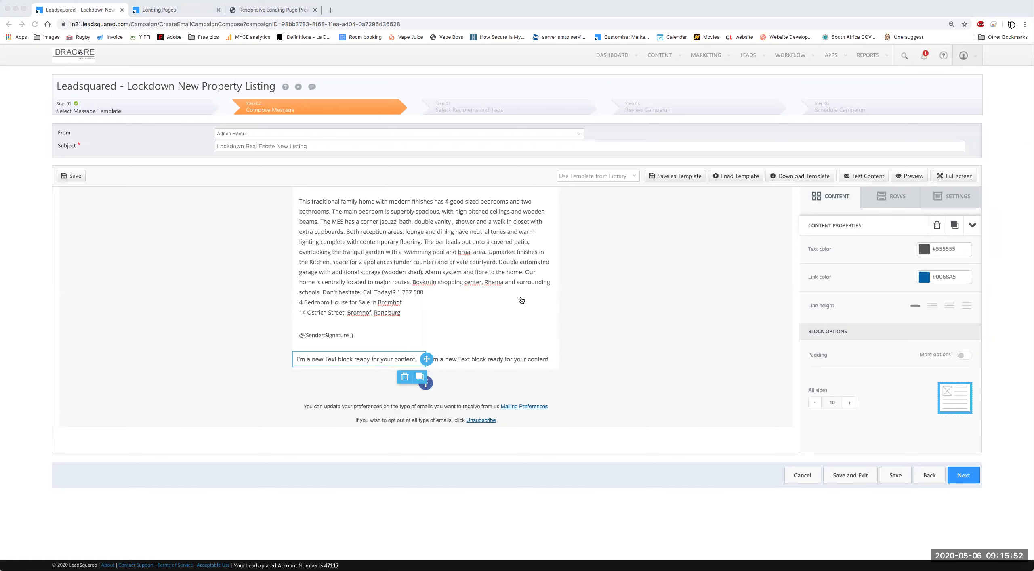
Step: Paste the Key Features list into the left block and remove the blank lines between items
{"action": "left_click", "coordinate": [367, 359]}
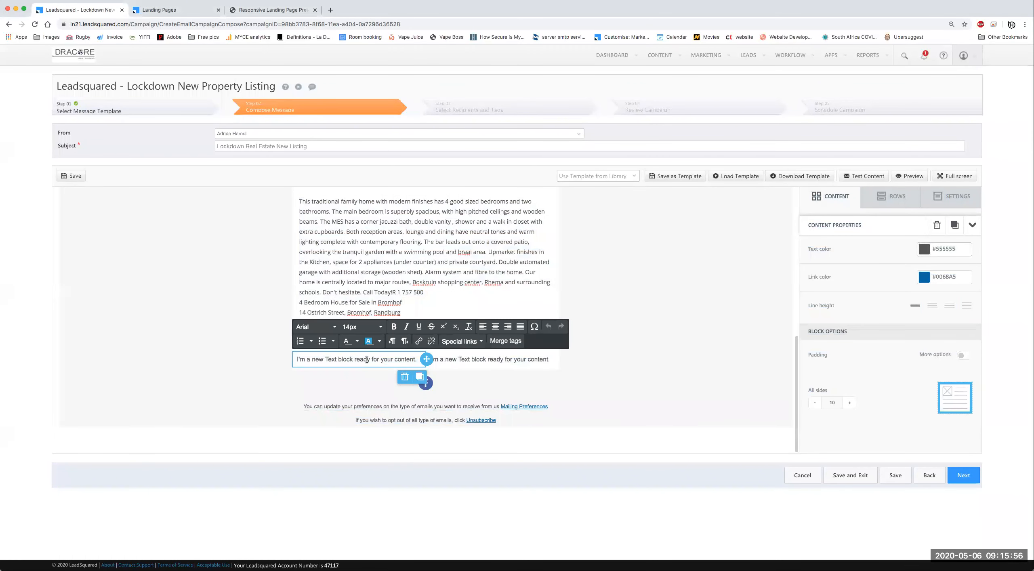
{"action": "key", "text": "super+v"}
{"action": "left_click", "coordinate": [297, 379]}
{"action": "key", "text": "BackSpace"}
{"action": "left_click", "coordinate": [298, 387]}
{"action": "key", "text": "BackSpace"}
{"action": "left_click", "coordinate": [298, 394]}
{"action": "key", "text": "BackSpace"}
{"action": "left_click", "coordinate": [299, 401]}
{"action": "key", "text": "BackSpace"}
{"action": "left_click", "coordinate": [302, 408]}
{"action": "key", "text": "BackSpace"}
{"action": "left_click", "coordinate": [302, 414]}
{"action": "key", "text": "BackSpace"}
{"action": "left_click", "coordinate": [303, 421]}
{"action": "key", "text": "BackSpace"}
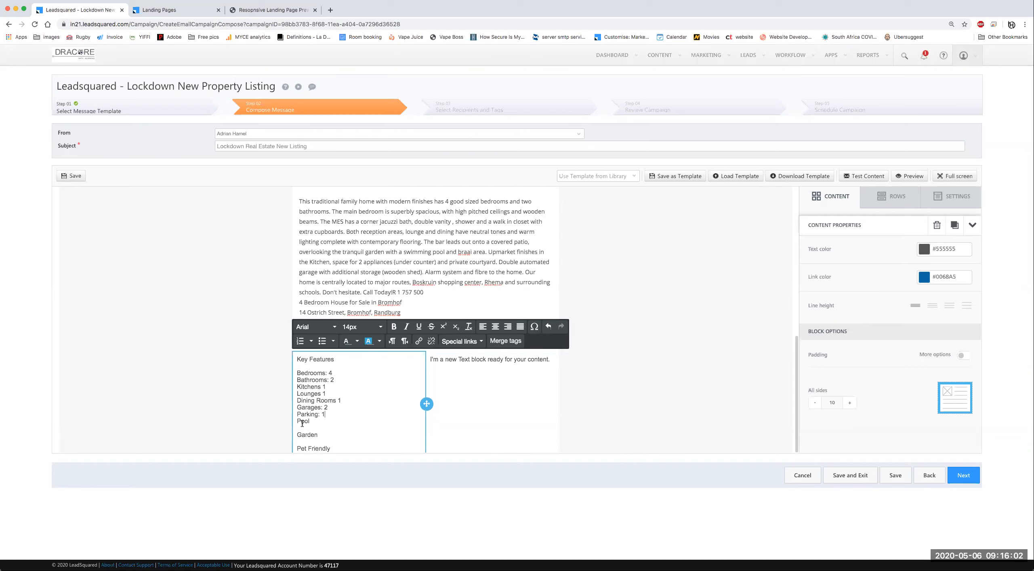
{"action": "left_click", "coordinate": [304, 435]}
{"action": "key", "text": "BackSpace"}
{"action": "scroll", "coordinate": [310, 376], "scroll_direction": "down", "scroll_amount": 3}
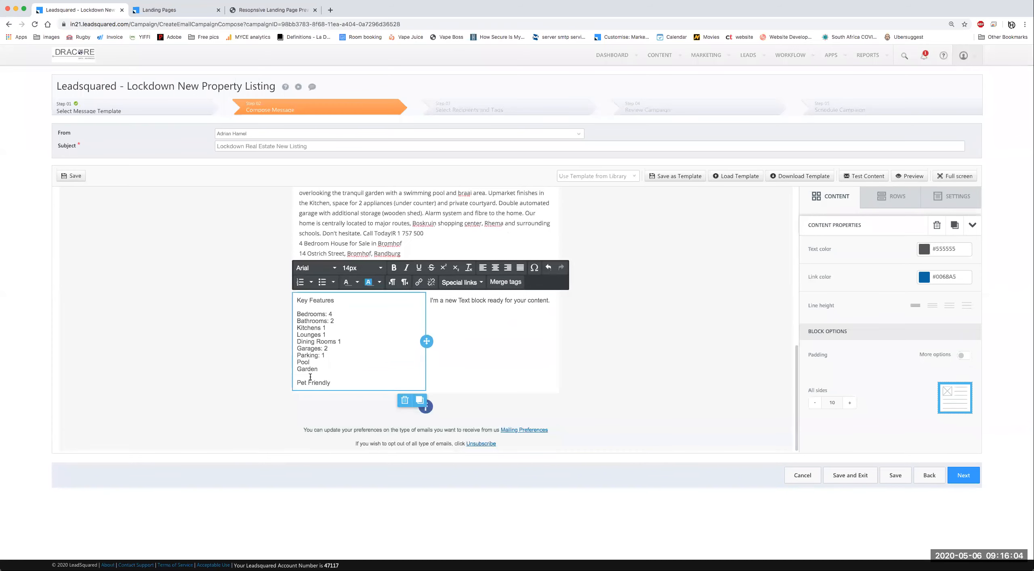
{"action": "left_click", "coordinate": [311, 376]}
{"action": "key", "text": "BackSpace"}
Step: Make the Key Features heading 20px in Lucida Sans
{"action": "left_click", "coordinate": [440, 370]}
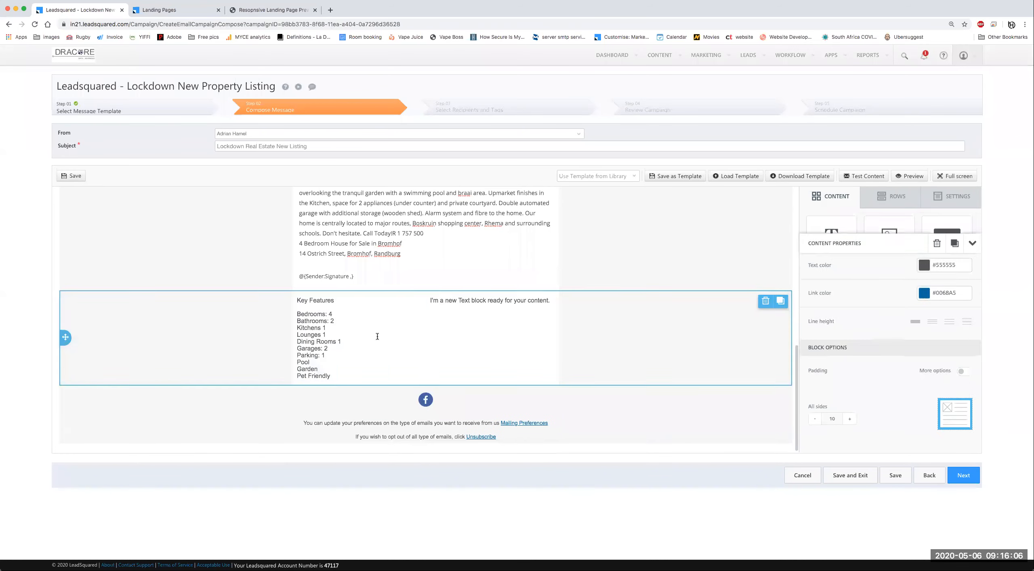
{"action": "left_click", "coordinate": [333, 301]}
{"action": "left_click_drag", "start_coordinate": [334, 301], "coordinate": [297, 300]}
{"action": "left_click", "coordinate": [362, 268]}
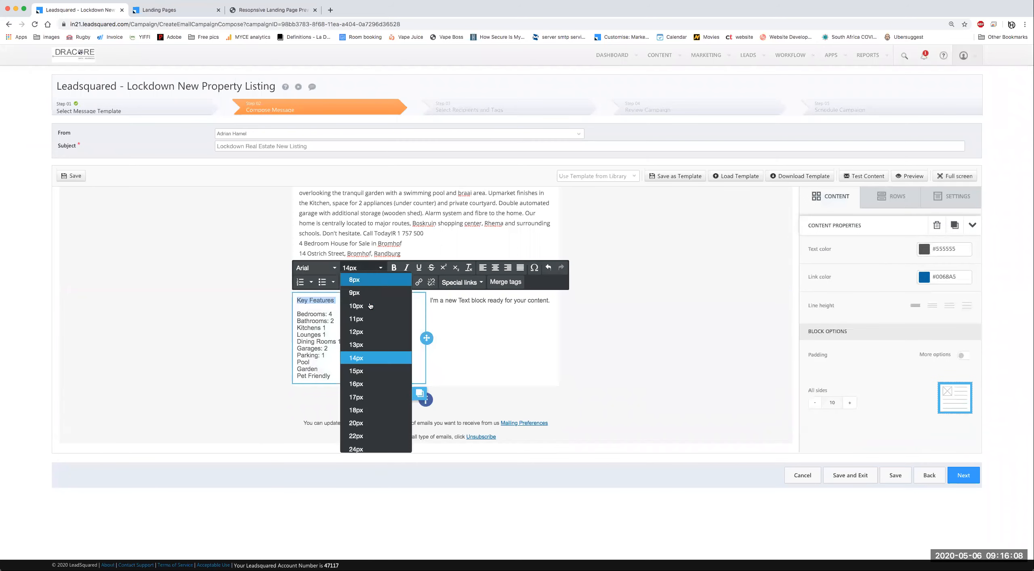
{"action": "left_click", "coordinate": [357, 406]}
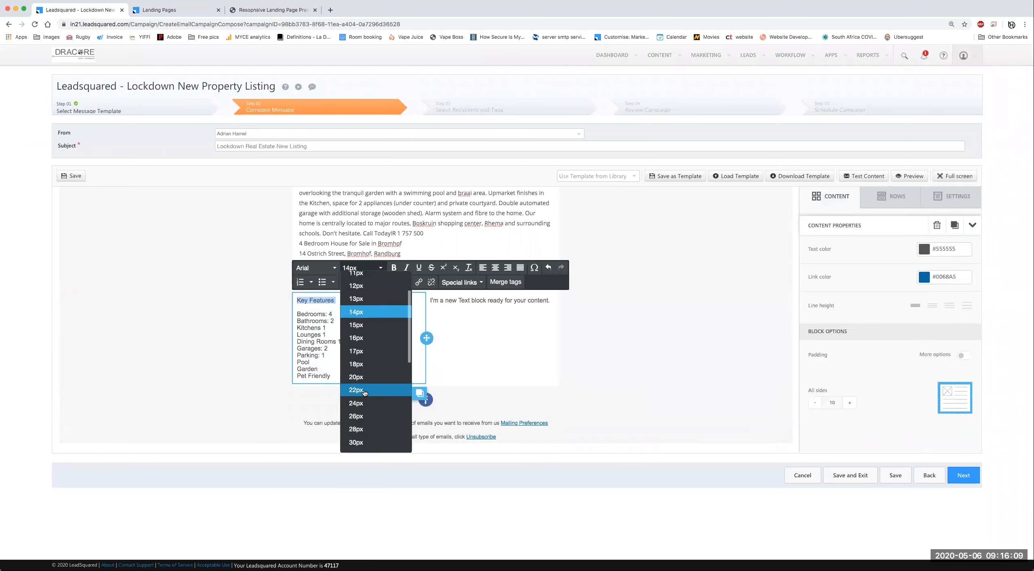
{"action": "left_click", "coordinate": [326, 270]}
{"action": "left_click", "coordinate": [357, 352]}
Step: Set the entire Key Features block in Open Sans
{"action": "left_click", "coordinate": [351, 323]}
{"action": "key", "text": "super+a"}
{"action": "left_click", "coordinate": [326, 268]}
{"action": "scroll", "coordinate": [345, 429], "scroll_direction": "down", "scroll_amount": 5}
{"action": "left_click", "coordinate": [334, 391]}
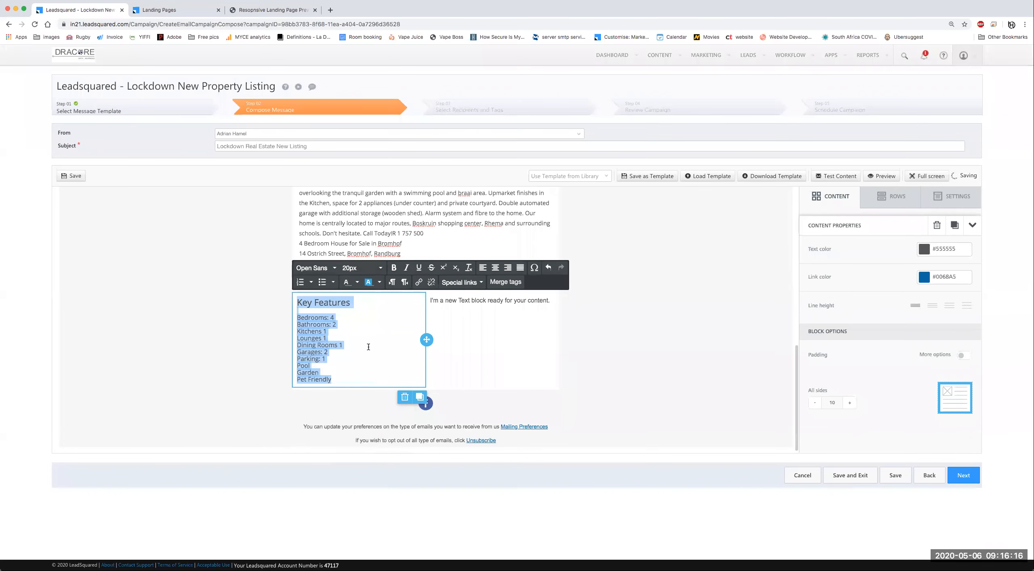
{"action": "left_click", "coordinate": [368, 347]}
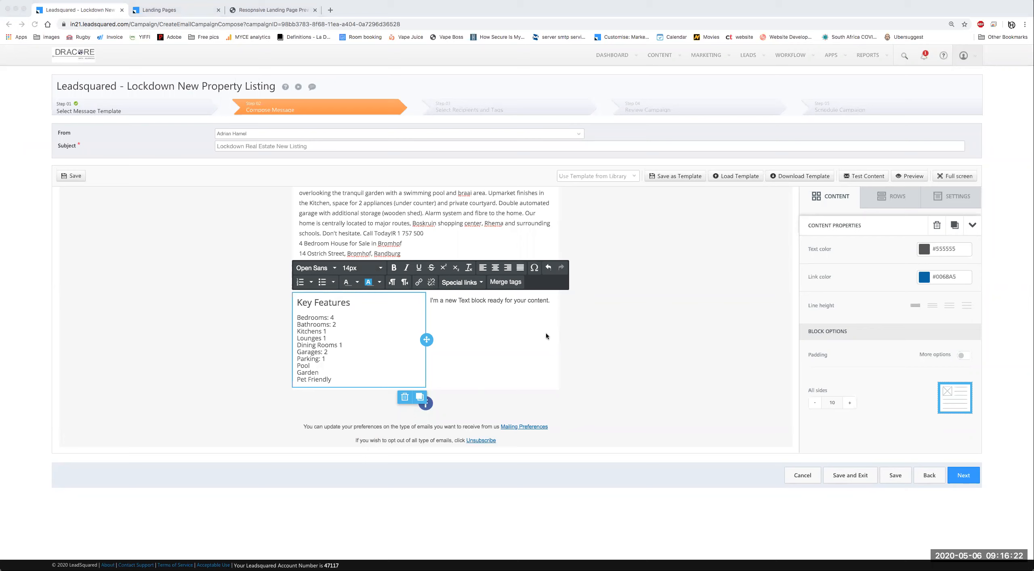
{"action": "left_click", "coordinate": [507, 351]}
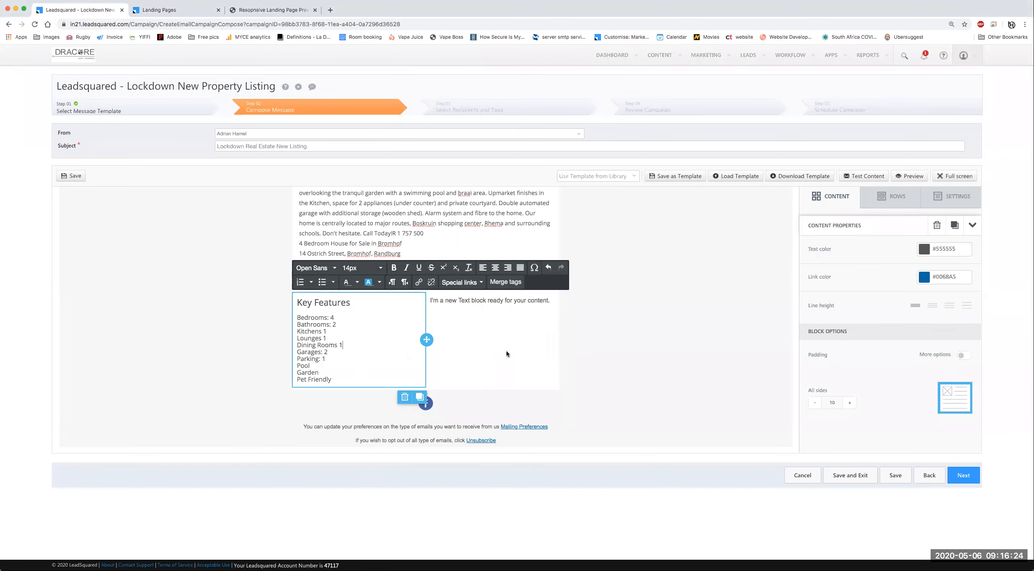
{"action": "left_click", "coordinate": [484, 299]}
Step: Paste the property details in Open Sans and make the Property Details heading 20px
{"action": "left_click", "coordinate": [489, 300]}
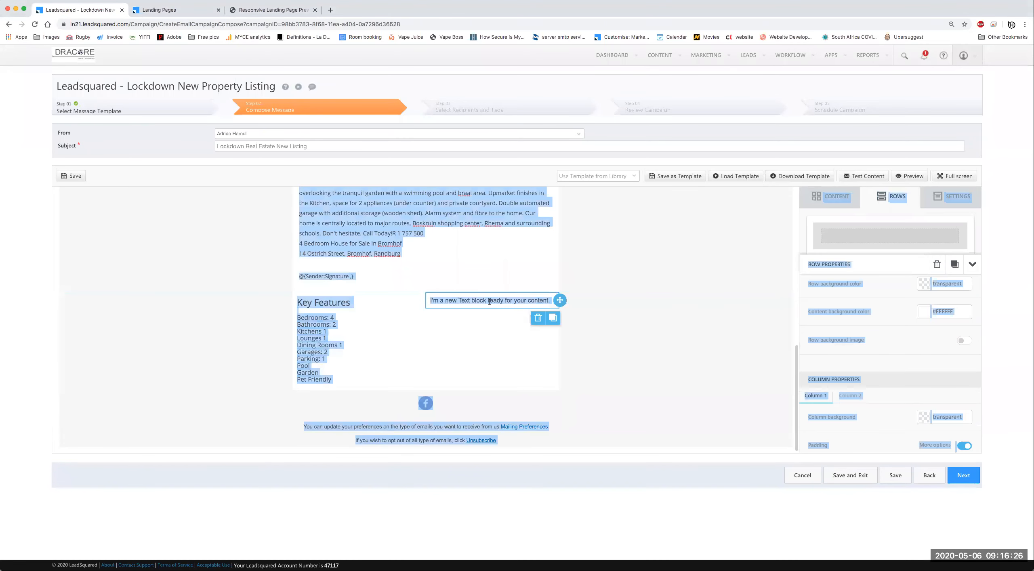
{"action": "key", "text": "super+v"}
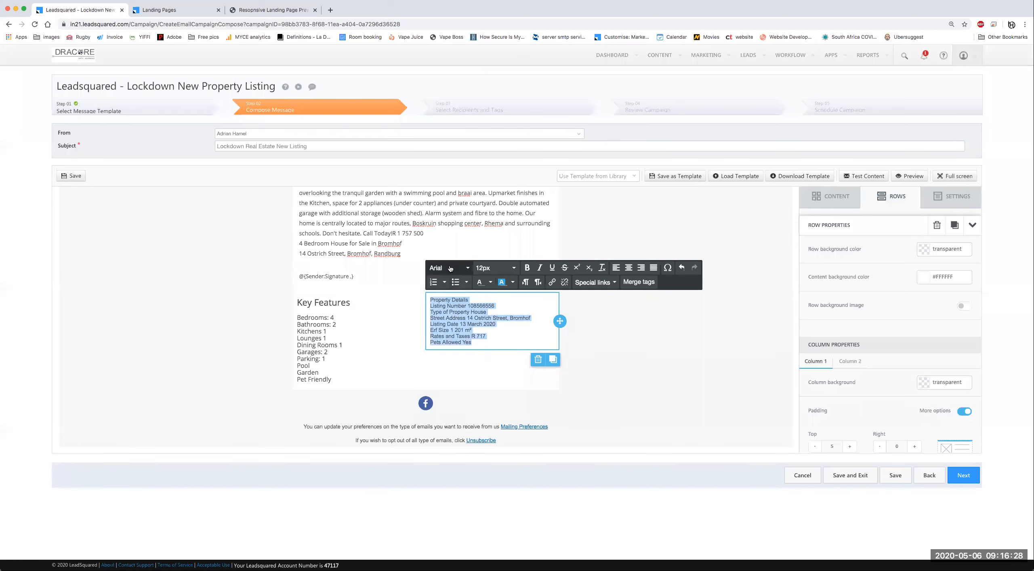
{"action": "left_click", "coordinate": [449, 268]}
{"action": "scroll", "coordinate": [476, 417], "scroll_direction": "down", "scroll_amount": 3}
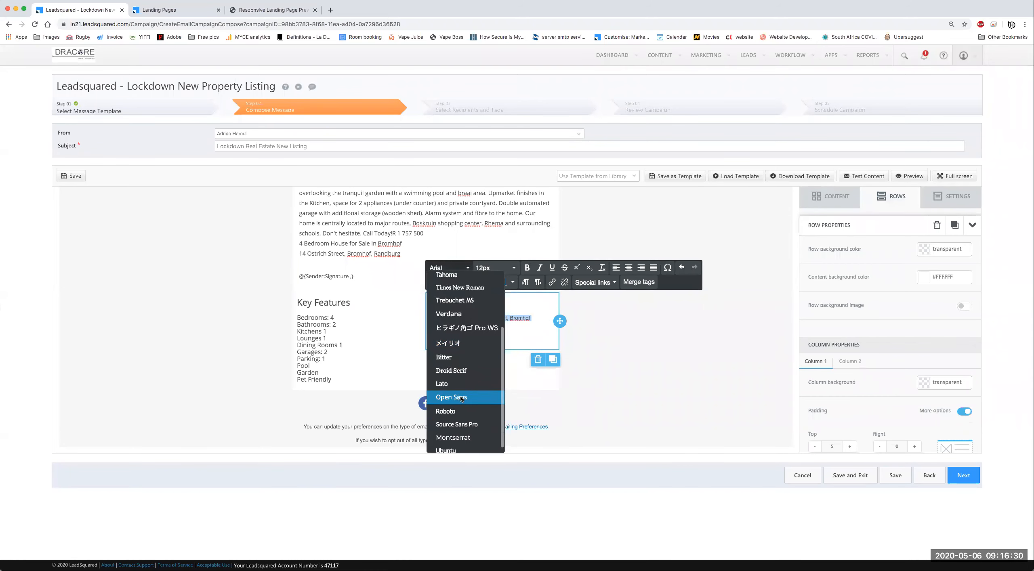
{"action": "left_click", "coordinate": [475, 397]}
{"action": "left_click_drag", "start_coordinate": [472, 300], "coordinate": [475, 292]}
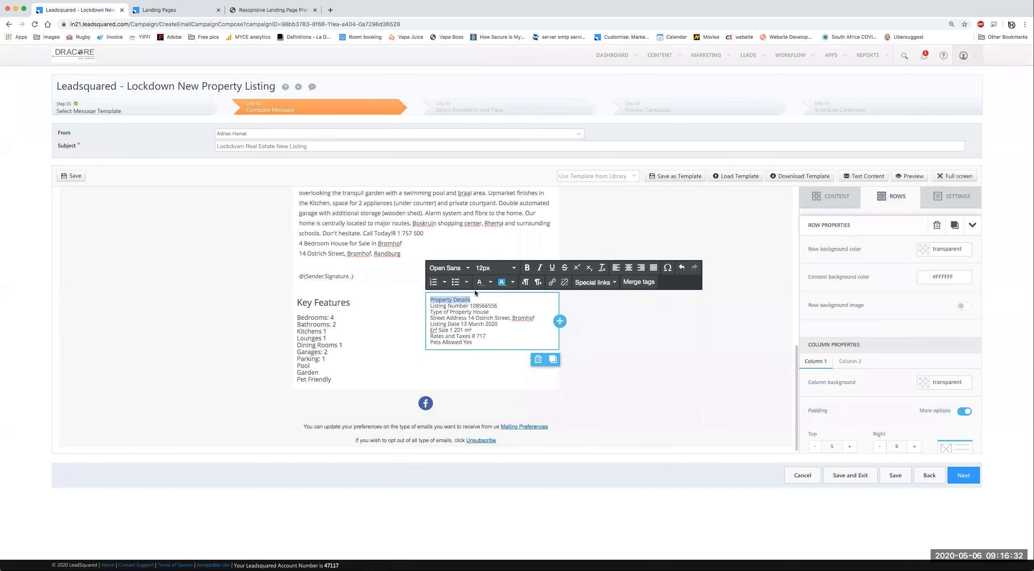
{"action": "left_click", "coordinate": [501, 272]}
{"action": "left_click", "coordinate": [500, 412]}
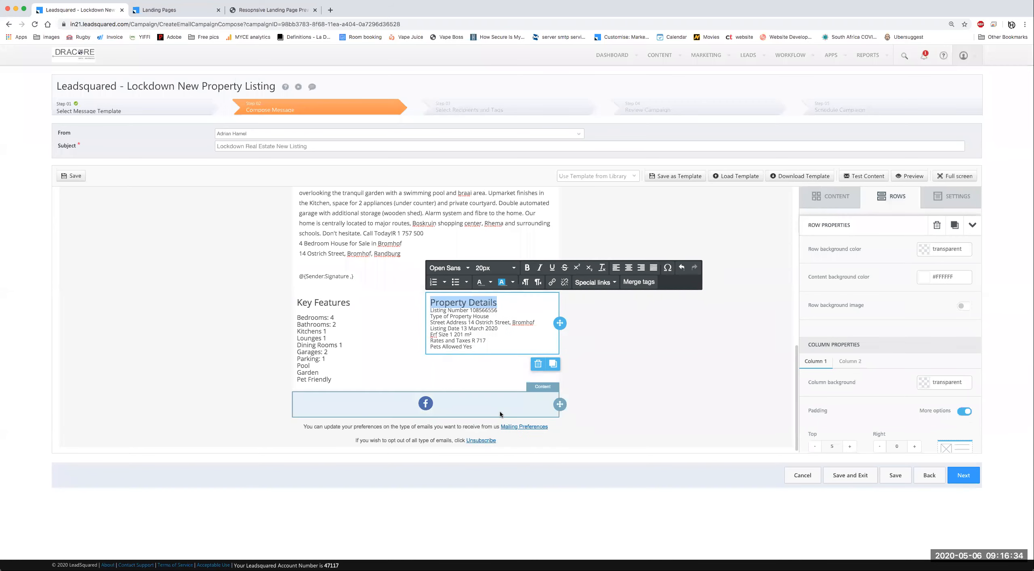
Step: Set the detail lines to 14px and add a blank line below the heading
{"action": "left_click", "coordinate": [334, 327]}
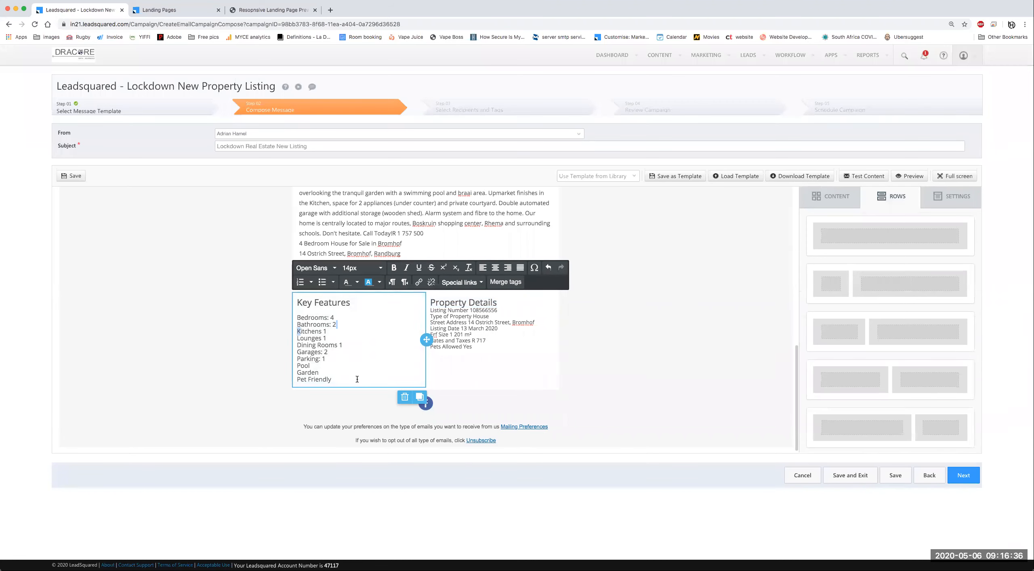
{"action": "left_click_drag", "start_coordinate": [429, 310], "coordinate": [473, 348]}
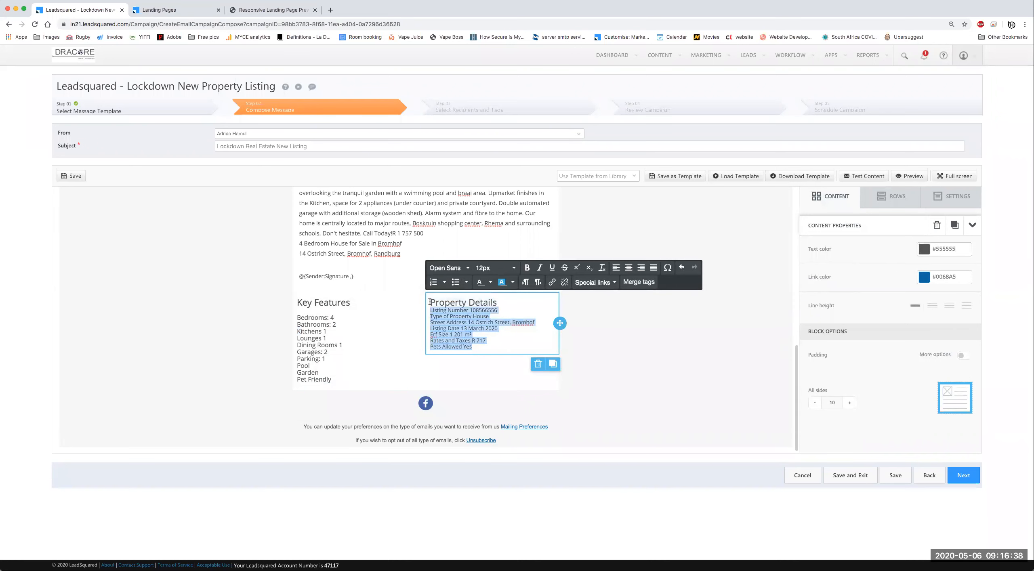
{"action": "left_click", "coordinate": [495, 268]}
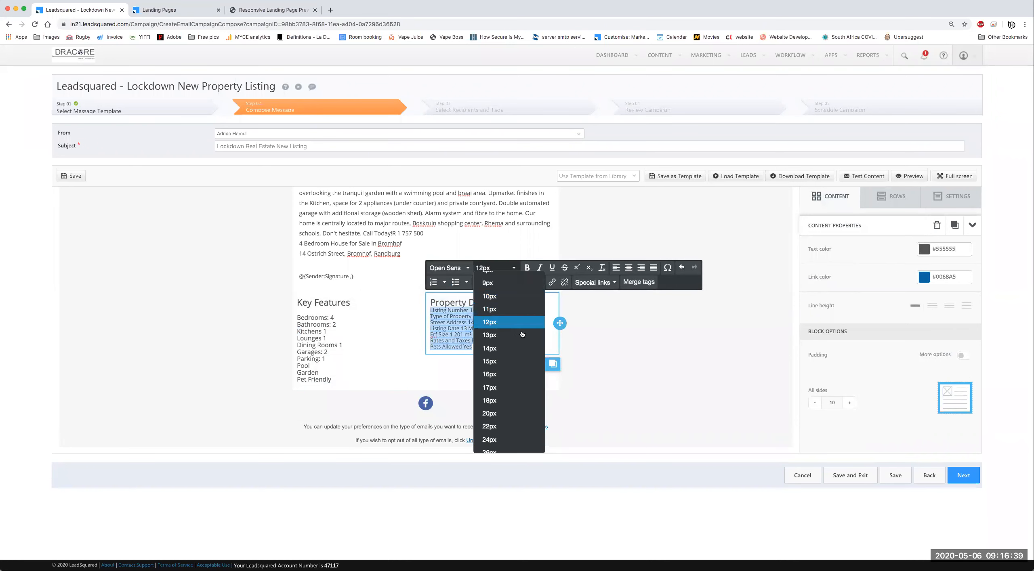
{"action": "left_click", "coordinate": [490, 349]}
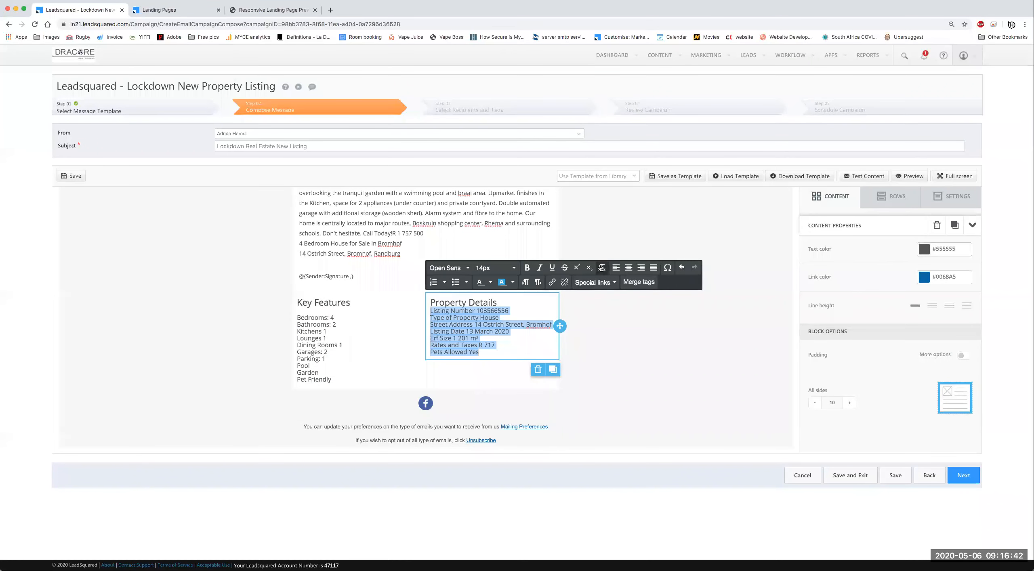
{"action": "left_click", "coordinate": [602, 268]}
{"action": "left_click", "coordinate": [495, 268]}
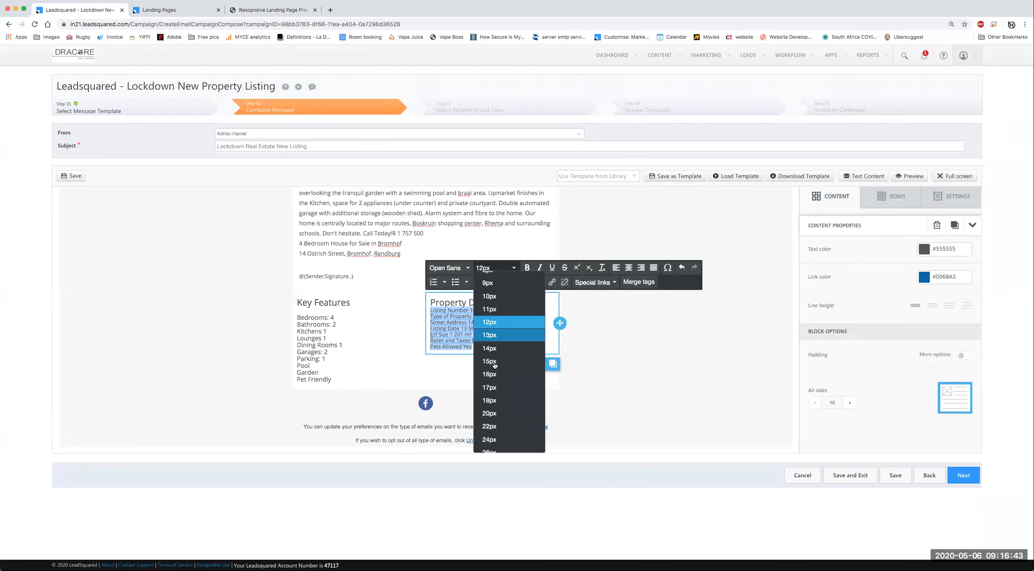
{"action": "left_click", "coordinate": [491, 348]}
{"action": "left_click", "coordinate": [432, 310]}
{"action": "key", "text": "Return"}
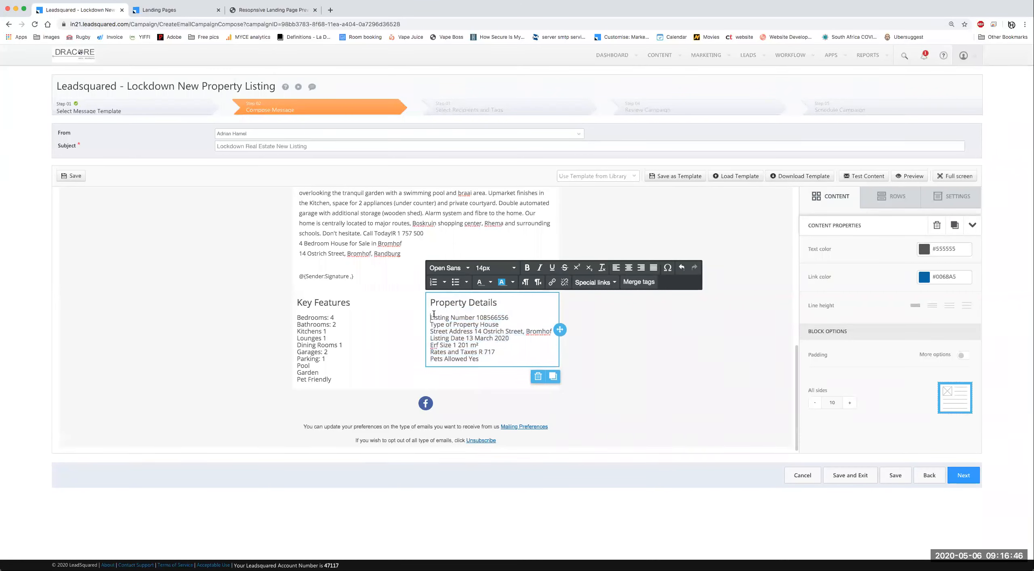
{"action": "left_click", "coordinate": [593, 404]}
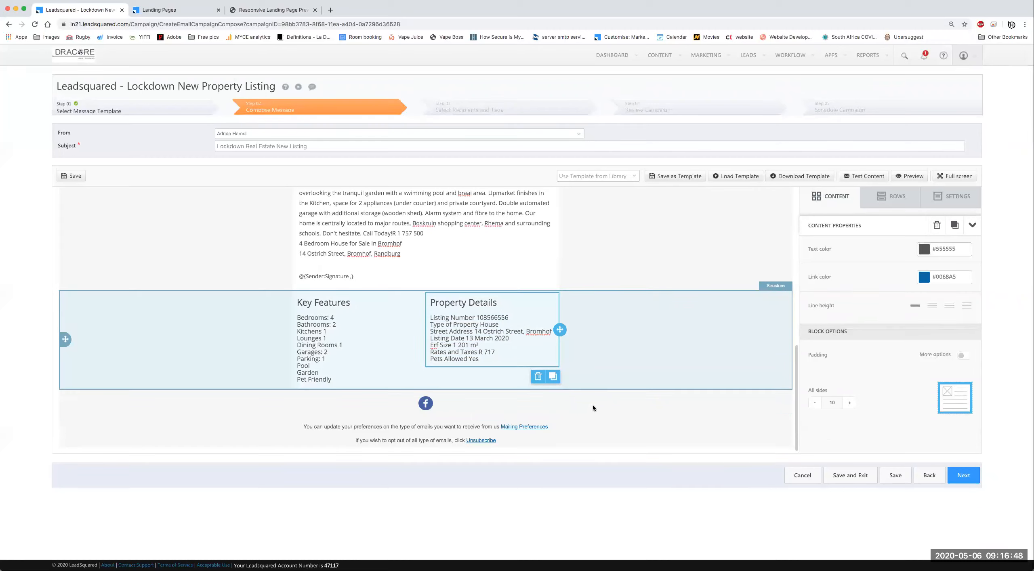
{"action": "scroll", "coordinate": [510, 274], "scroll_direction": "up", "scroll_amount": 4}
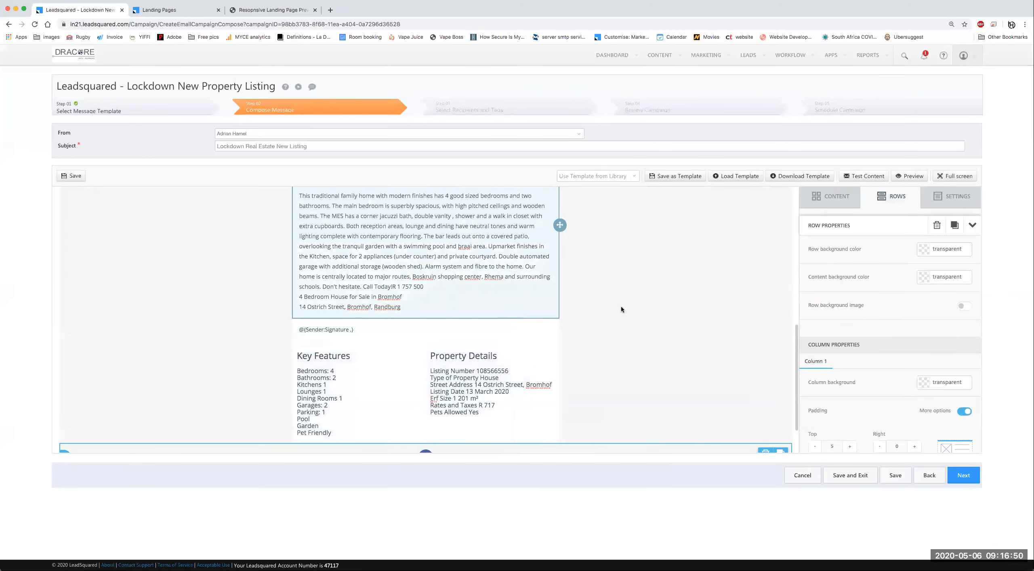
{"action": "scroll", "coordinate": [488, 315], "scroll_direction": "down", "scroll_amount": 3}
{"action": "scroll", "coordinate": [488, 319], "scroll_direction": "up", "scroll_amount": 5}
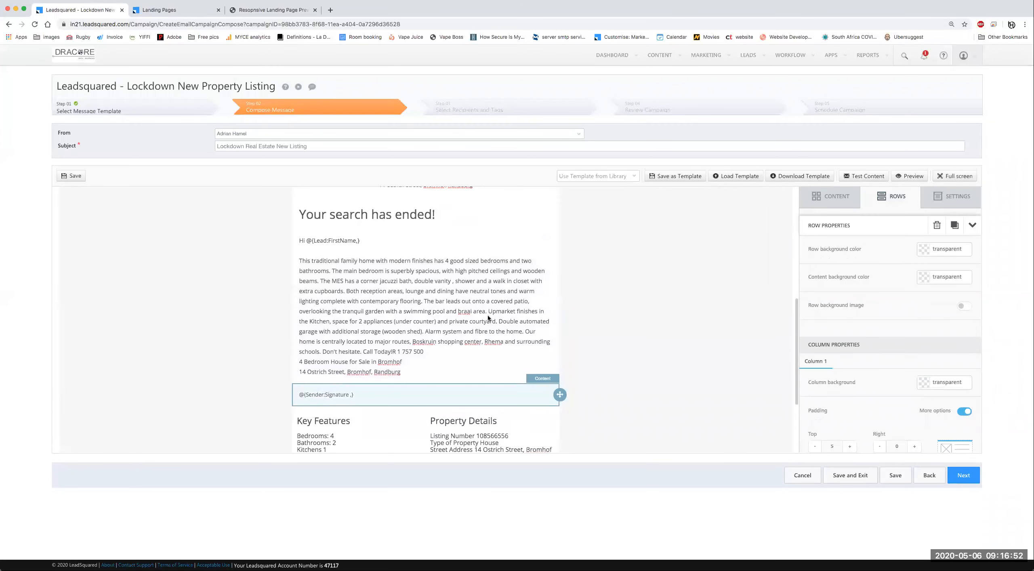
{"action": "scroll", "coordinate": [510, 351], "scroll_direction": "up", "scroll_amount": 5}
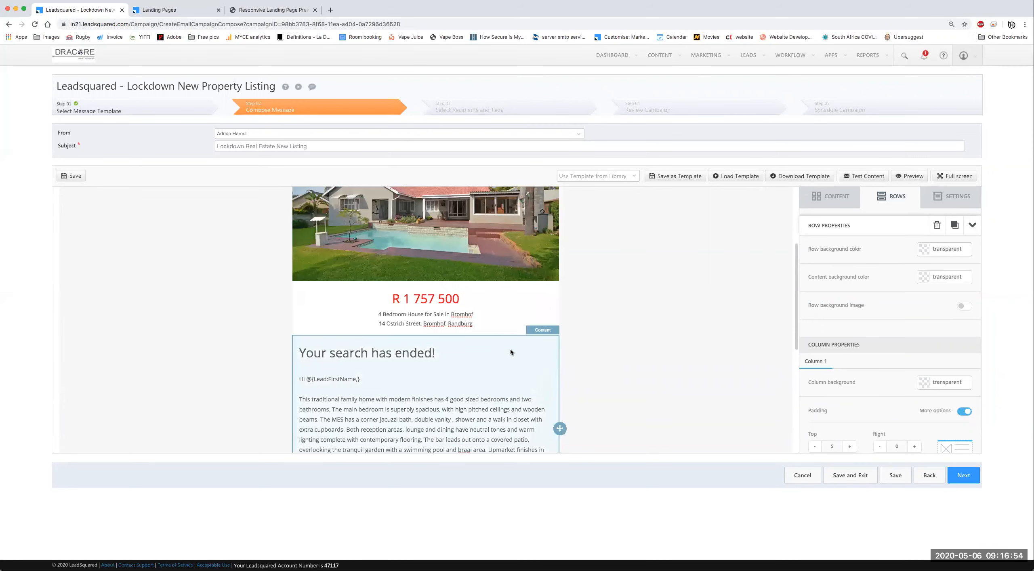
{"action": "left_click", "coordinate": [650, 386]}
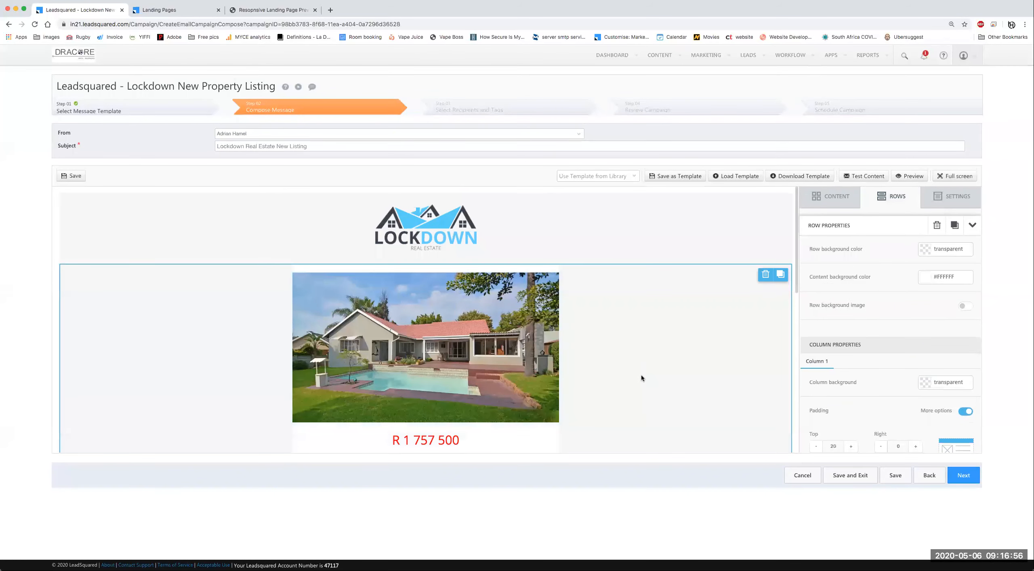
{"action": "scroll", "coordinate": [637, 367], "scroll_direction": "down", "scroll_amount": 10}
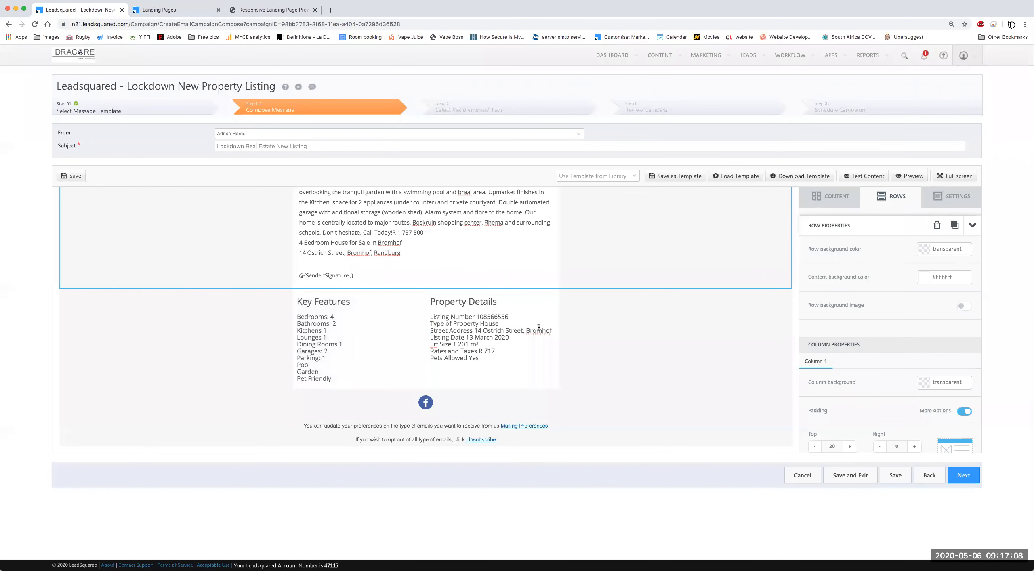
{"action": "left_click", "coordinate": [603, 410]}
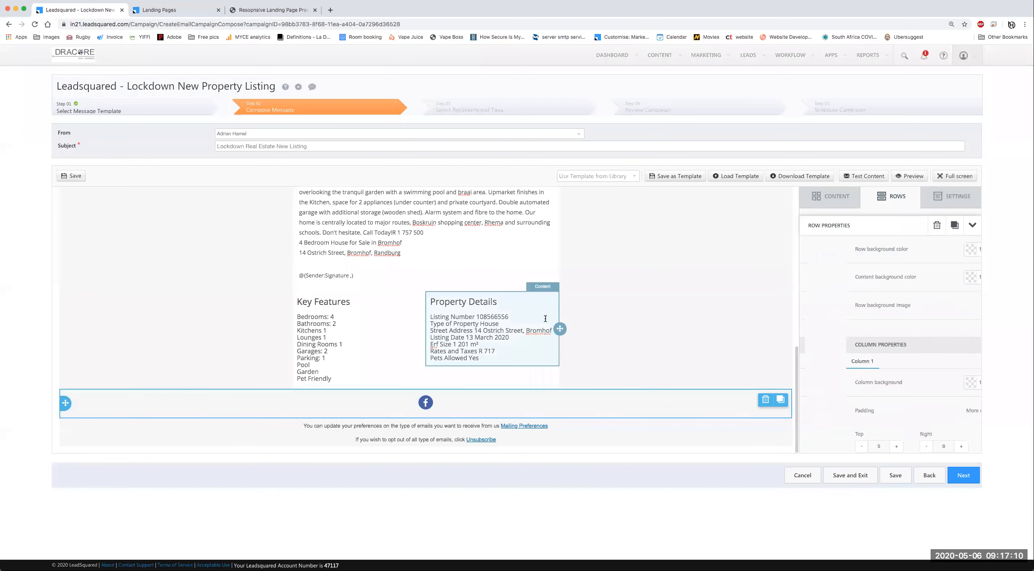
{"action": "scroll", "coordinate": [609, 407], "scroll_direction": "up", "scroll_amount": 4}
{"action": "scroll", "coordinate": [609, 407], "scroll_direction": "up", "scroll_amount": 6}
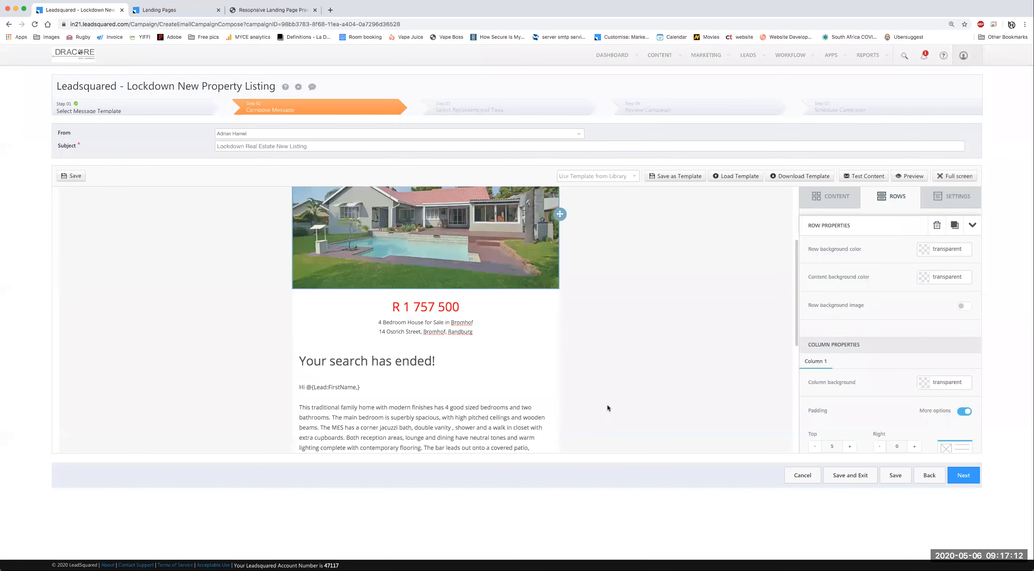
{"action": "scroll", "coordinate": [653, 386], "scroll_direction": "down", "scroll_amount": 8}
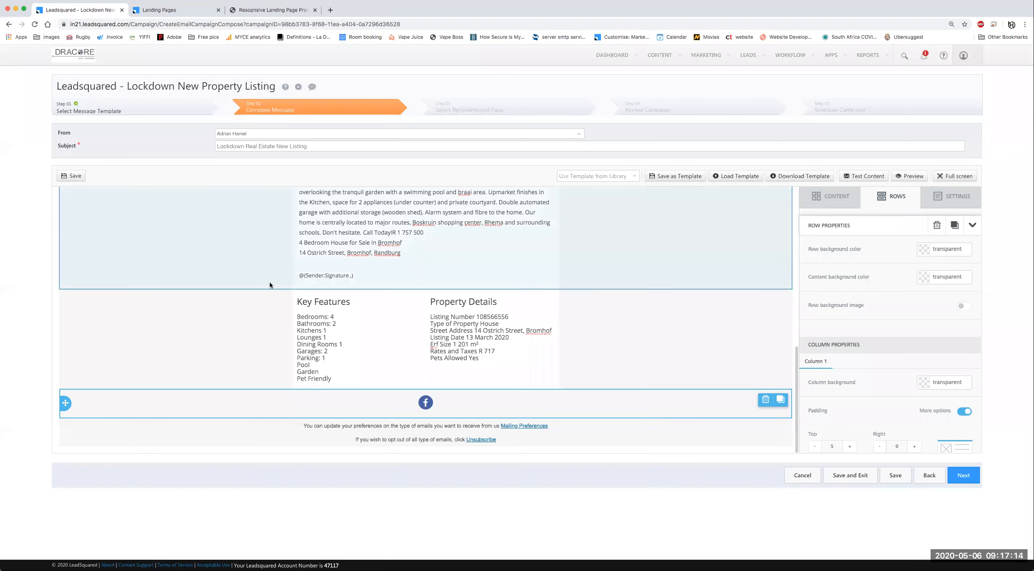
{"action": "scroll", "coordinate": [556, 347], "scroll_direction": "up", "scroll_amount": 3}
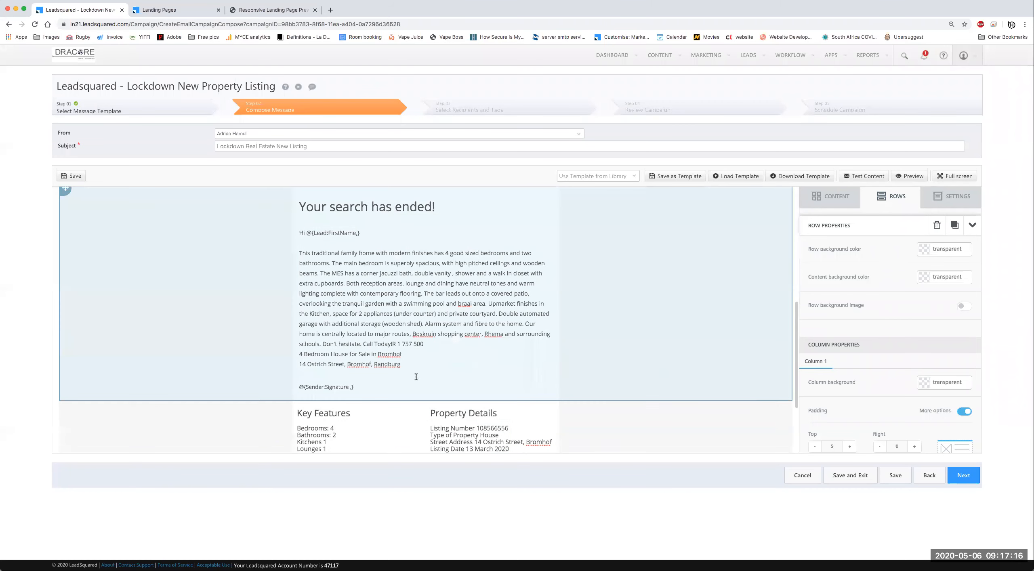
{"action": "scroll", "coordinate": [657, 382], "scroll_direction": "up", "scroll_amount": 3}
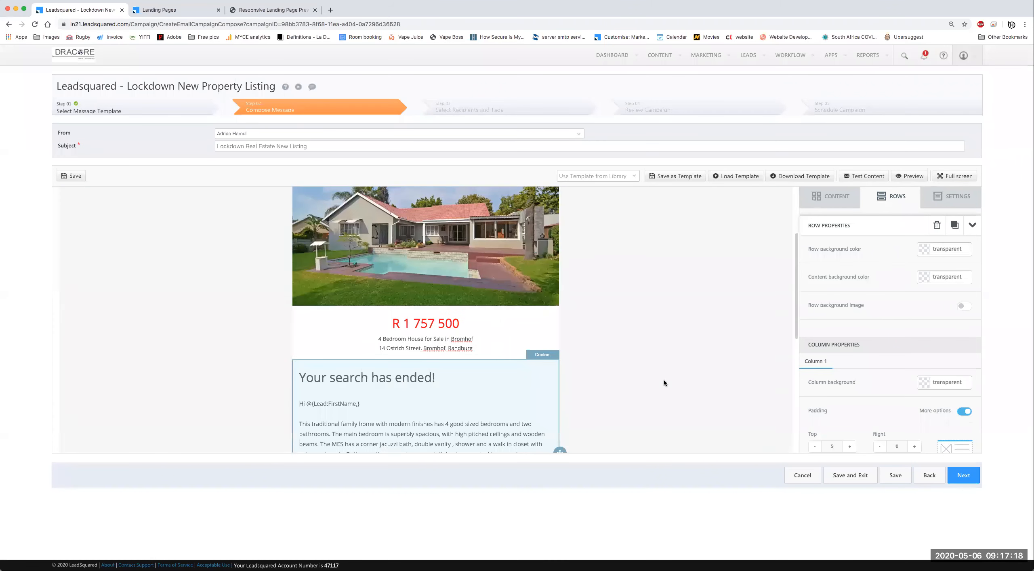
{"action": "scroll", "coordinate": [667, 379], "scroll_direction": "up", "scroll_amount": 3}
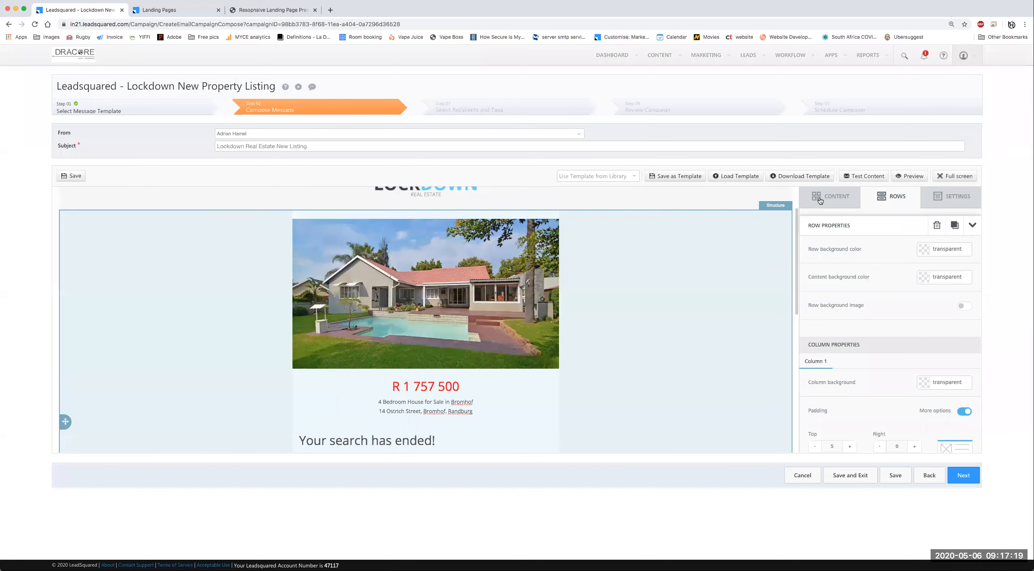
Step: Send a test copy of the listing email to the reviewer's test address, fixing a typo first
{"action": "left_click", "coordinate": [866, 172]}
{"action": "triple_click", "coordinate": [468, 238]}
{"action": "key", "text": "BackSpace"}
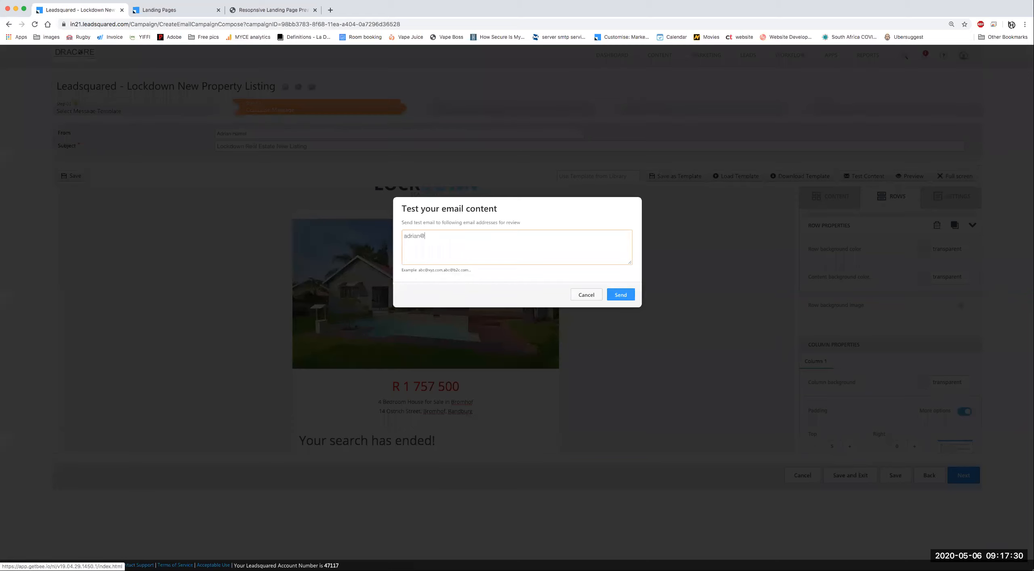
{"action": "left_click", "coordinate": [426, 236]}
{"action": "key", "text": "BackSpace"}
{"action": "type", "text": "l"}
{"action": "left_click", "coordinate": [479, 238]}
{"action": "left_click", "coordinate": [622, 299]}
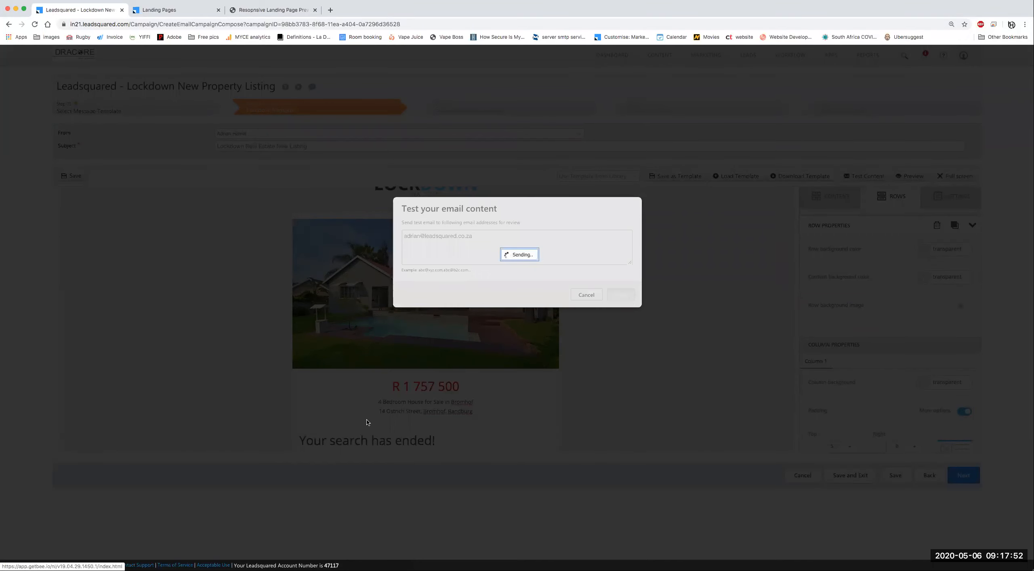
{"action": "scroll", "coordinate": [362, 404], "scroll_direction": "down", "scroll_amount": 5}
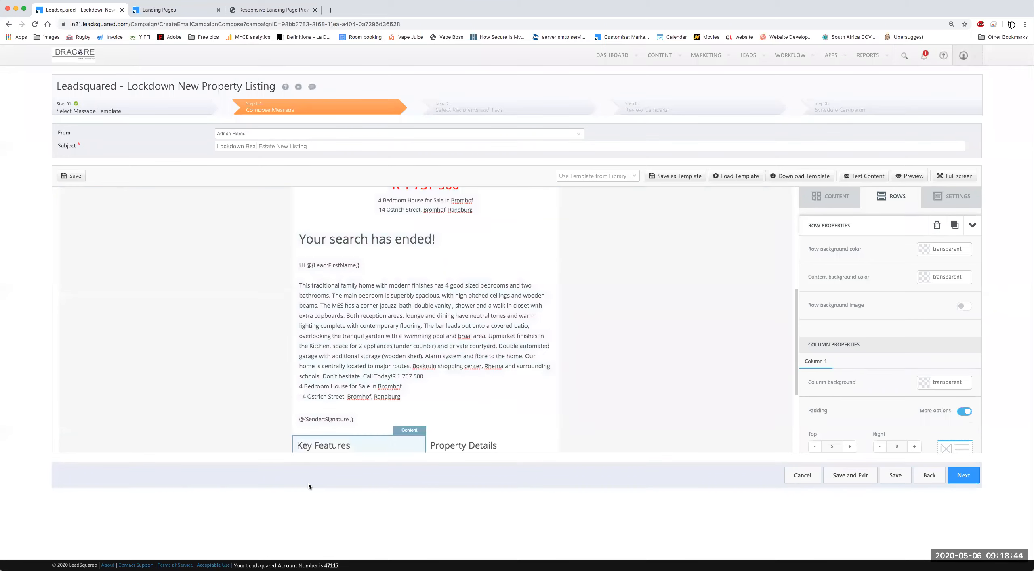
Step: Save the 'Lockdown New Property Listing' campaign and show the CONTENT block tiles
{"action": "scroll", "coordinate": [414, 359], "scroll_direction": "down", "scroll_amount": 2}
{"action": "scroll", "coordinate": [414, 360], "scroll_direction": "down", "scroll_amount": 3}
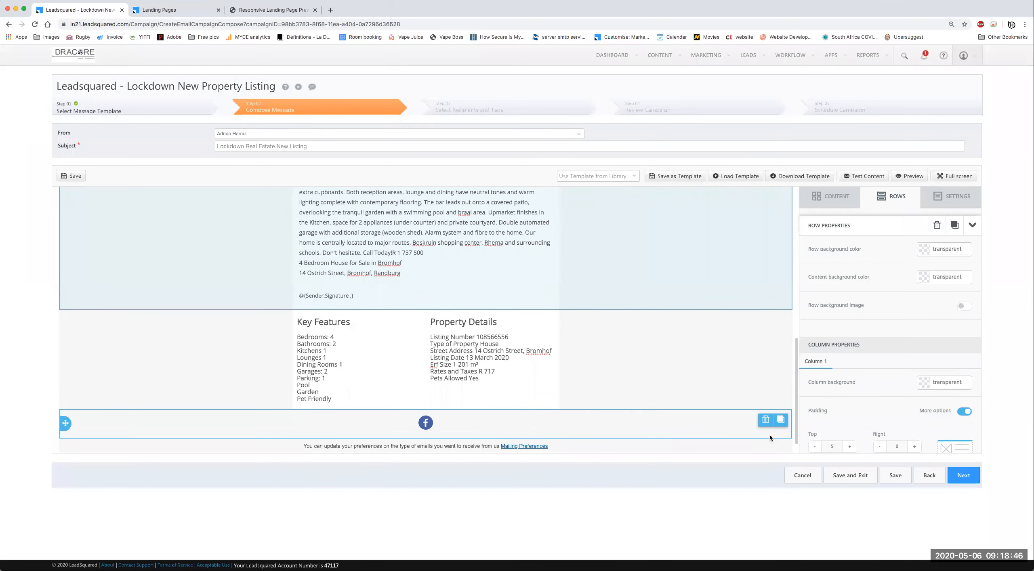
{"action": "scroll", "coordinate": [668, 380], "scroll_direction": "up", "scroll_amount": 9}
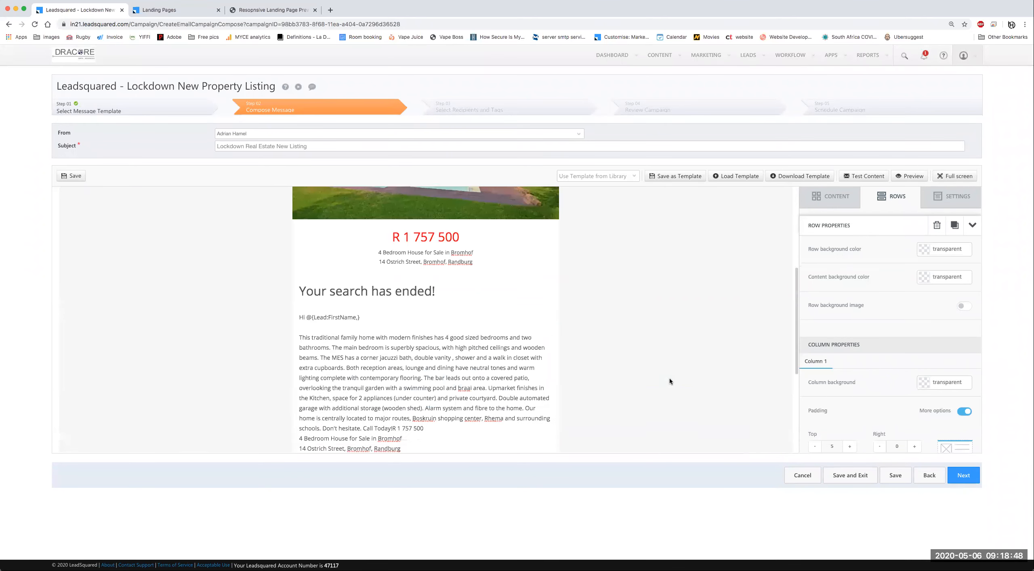
{"action": "left_click", "coordinate": [897, 476]}
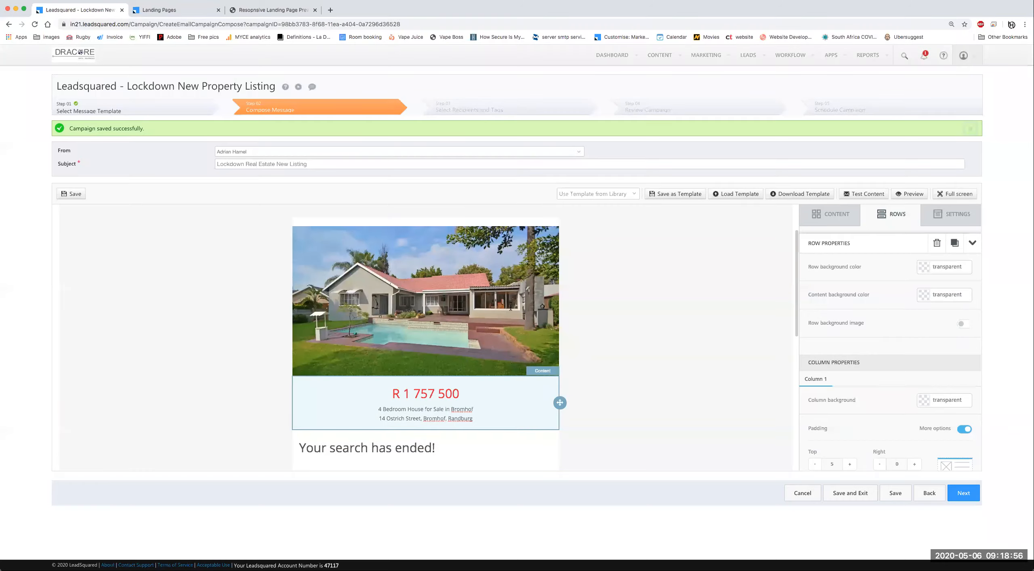
{"action": "scroll", "coordinate": [505, 311], "scroll_direction": "down", "scroll_amount": 10}
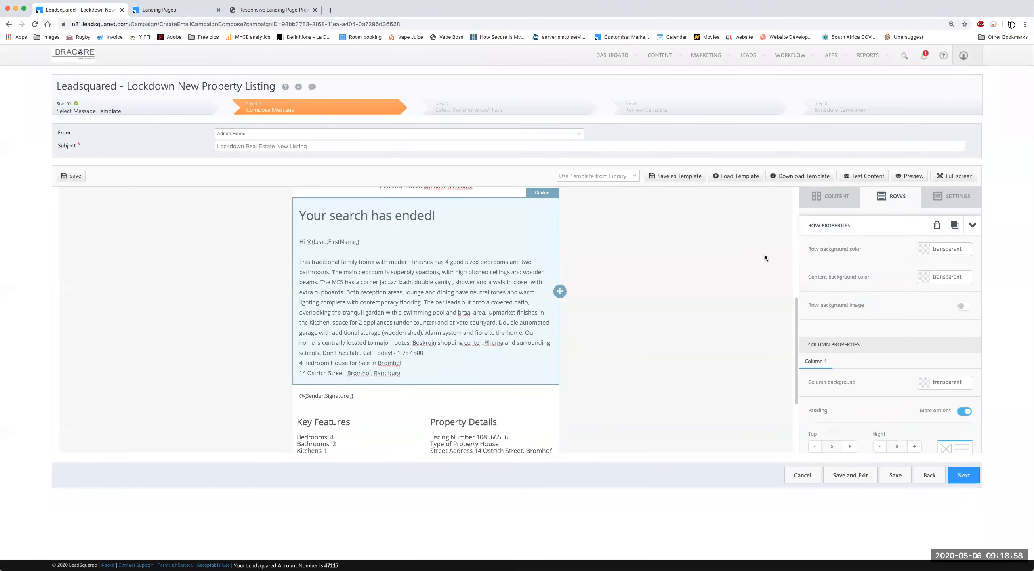
{"action": "left_click", "coordinate": [833, 197]}
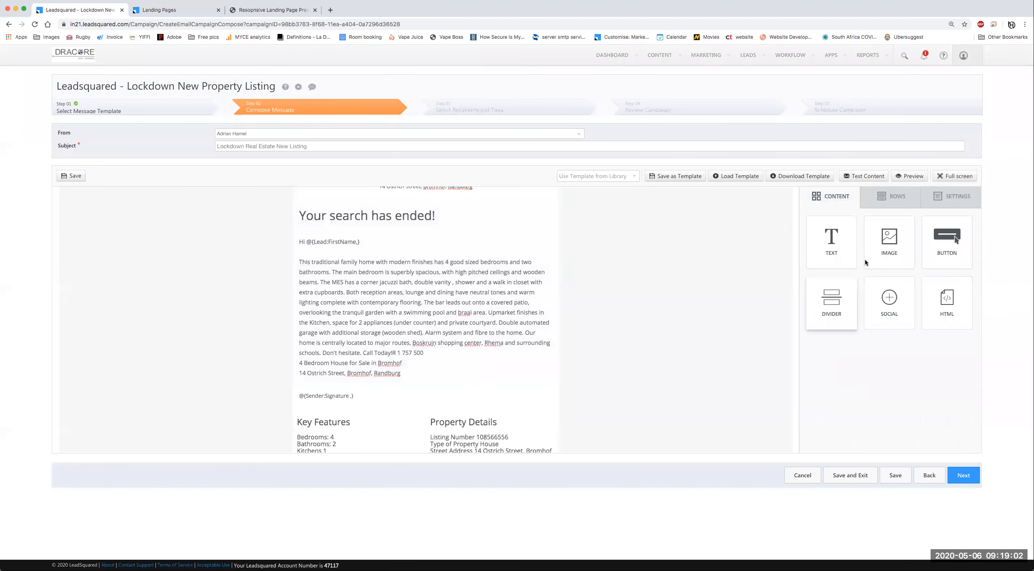
Step: Add a button block below the signature and select its Url link field
{"action": "mouse_move", "coordinate": [939, 248]}
{"action": "left_mouse_down"}
{"action": "mouse_move", "coordinate": [547, 389]}
{"action": "mouse_move", "coordinate": [566, 405]}
{"action": "mouse_move", "coordinate": [536, 421]}
{"action": "mouse_move", "coordinate": [515, 406]}
{"action": "left_mouse_up"}
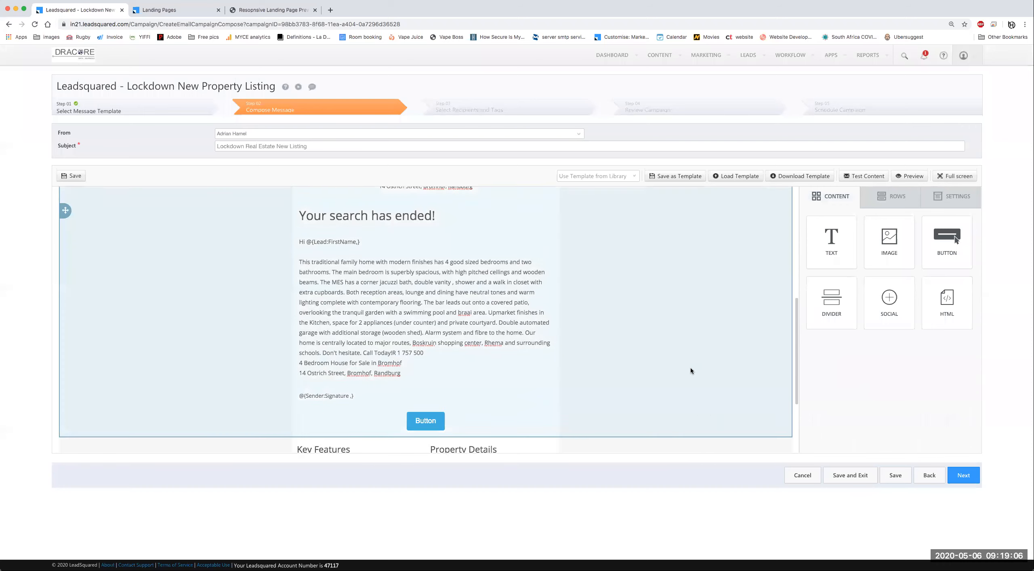
{"action": "scroll", "coordinate": [688, 369], "scroll_direction": "down", "scroll_amount": 4}
{"action": "left_click", "coordinate": [431, 274]}
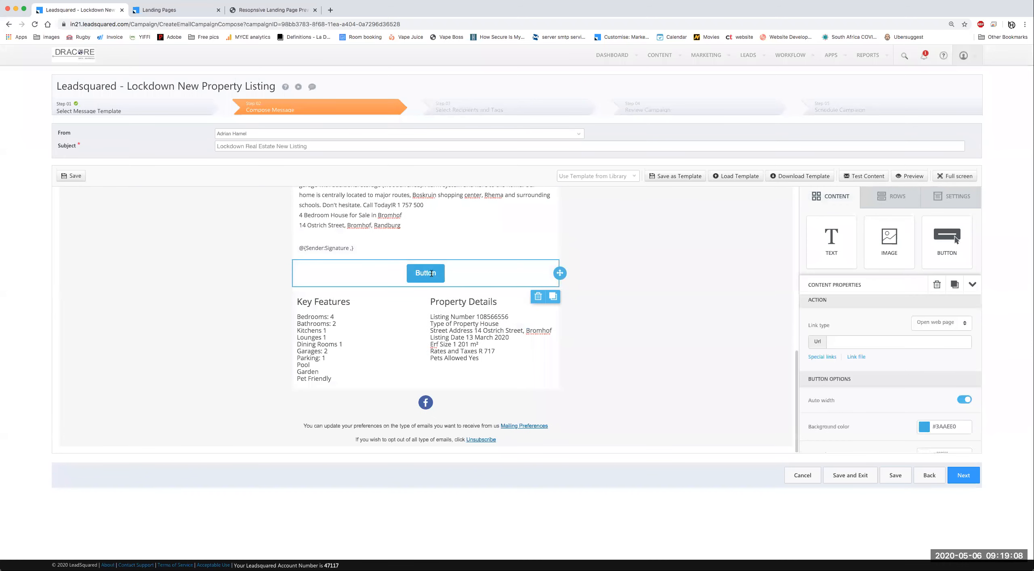
{"action": "left_click", "coordinate": [857, 290]}
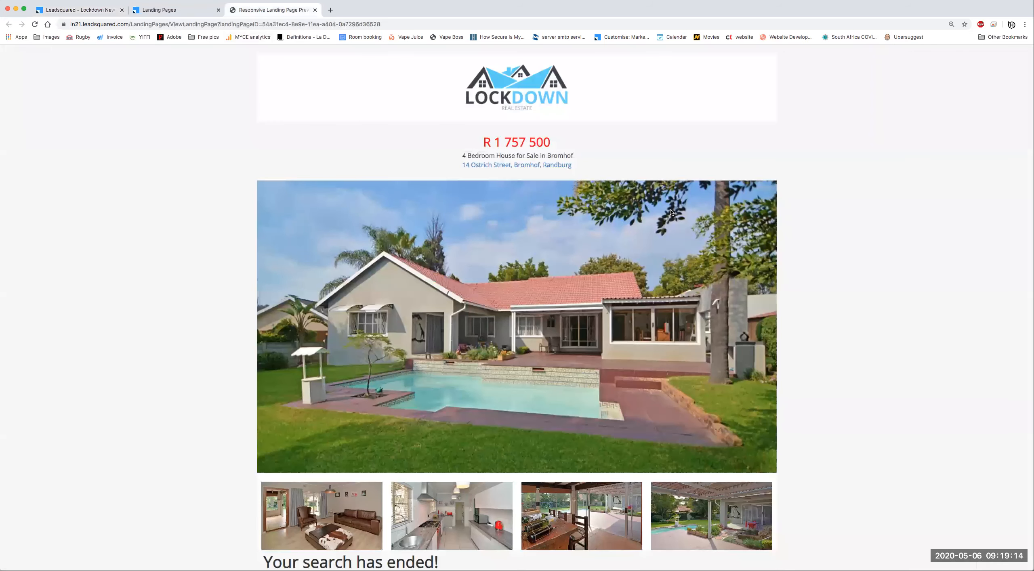
Step: Copy the Webinar landing page's https URL and paste it as the button's link
{"action": "left_click", "coordinate": [728, 208]}
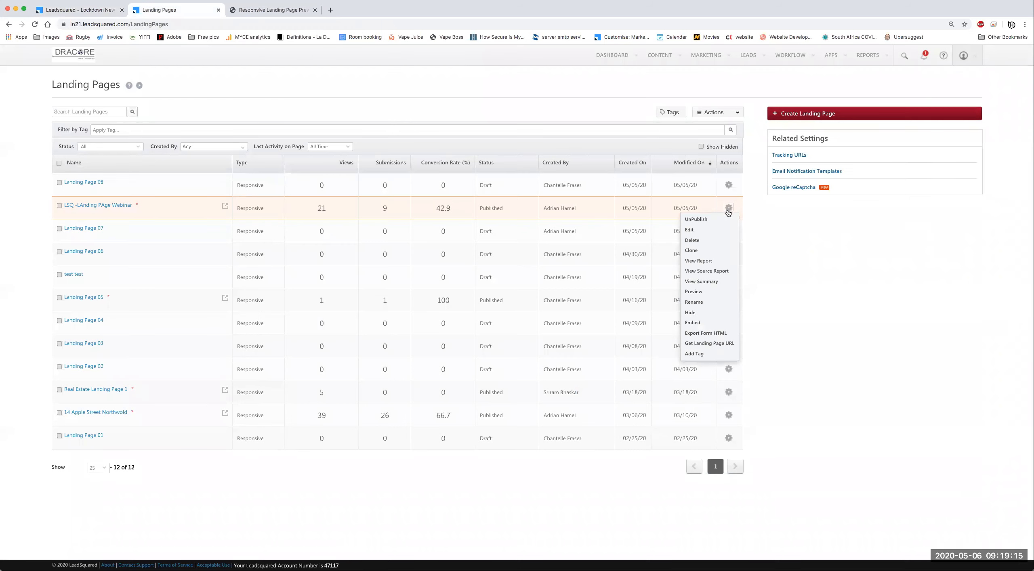
{"action": "left_click", "coordinate": [705, 343]}
{"action": "left_click_drag", "start_coordinate": [603, 243], "coordinate": [426, 242]}
{"action": "key", "text": "super+c"}
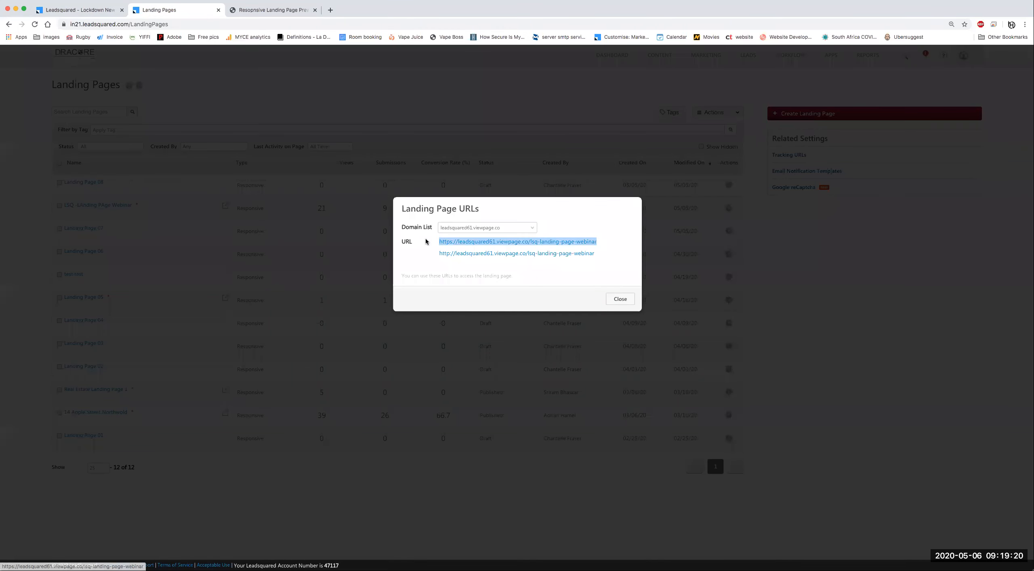
{"action": "left_click", "coordinate": [620, 299]}
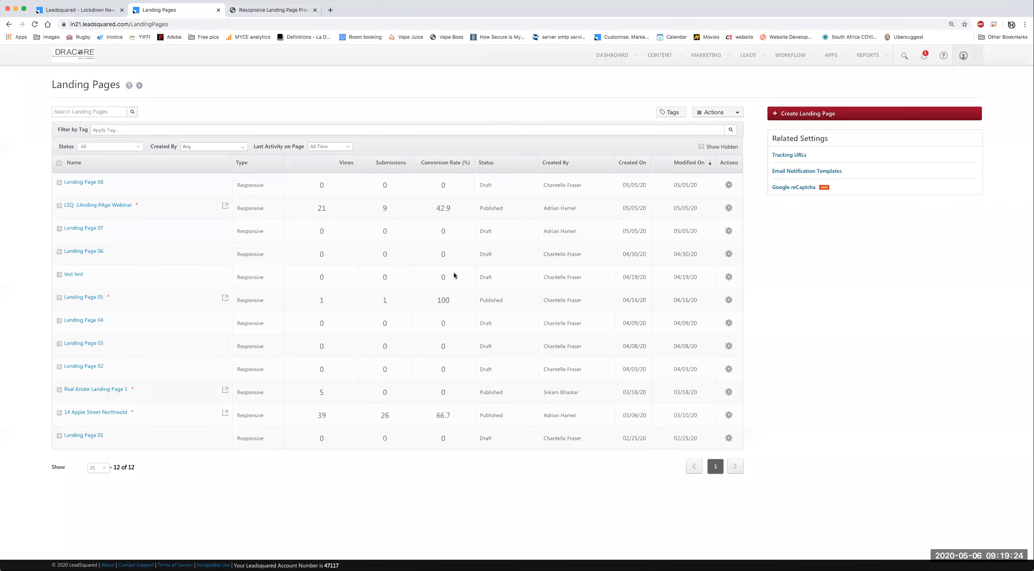
{"action": "left_click", "coordinate": [80, 10]}
{"action": "key", "text": "super+v"}
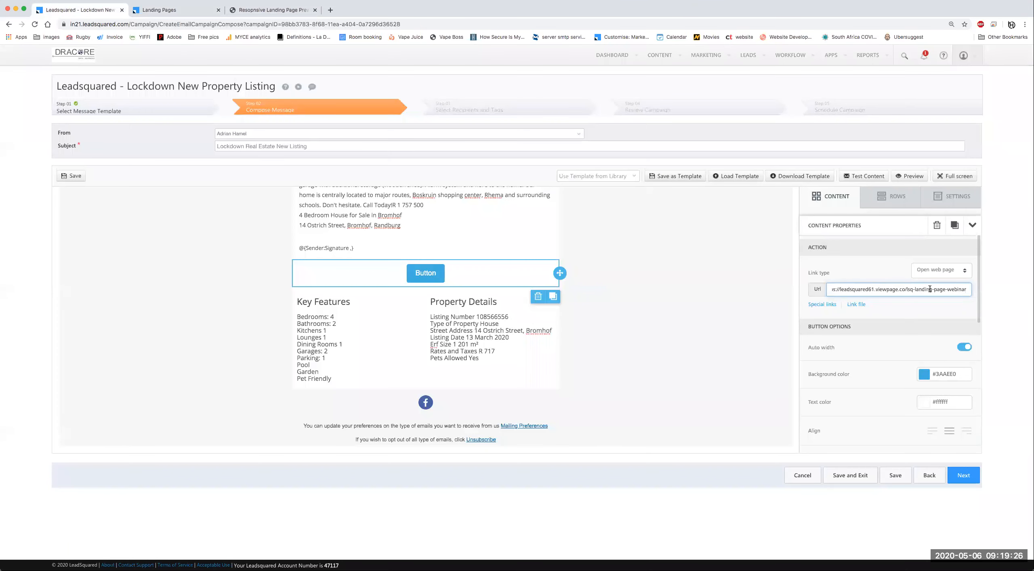
{"action": "scroll", "coordinate": [913, 290], "scroll_direction": "left", "scroll_amount": 5}
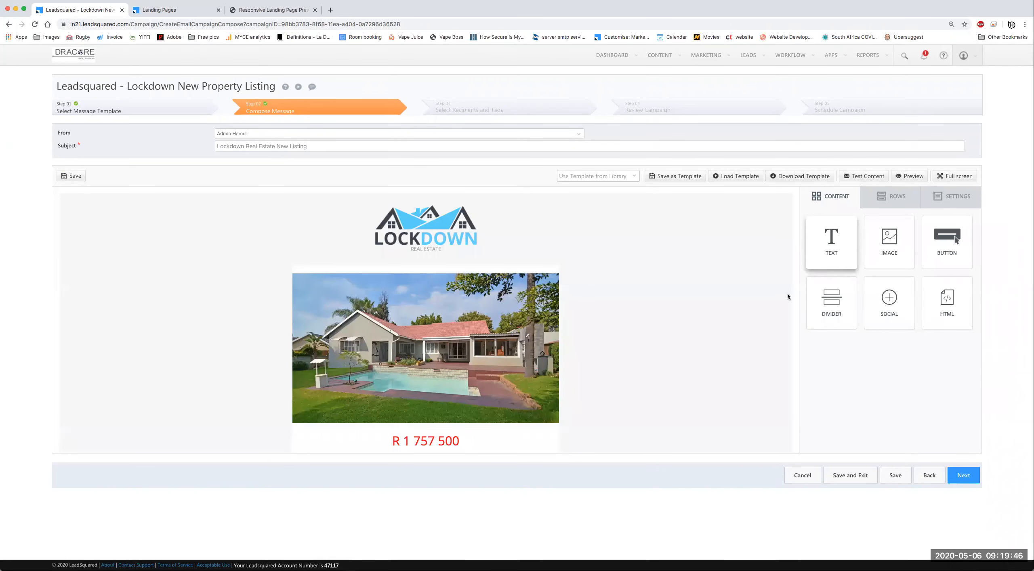
Step: Add an empty single-column row above Key Features from the row layouts
{"action": "scroll", "coordinate": [521, 379], "scroll_direction": "down", "scroll_amount": 10}
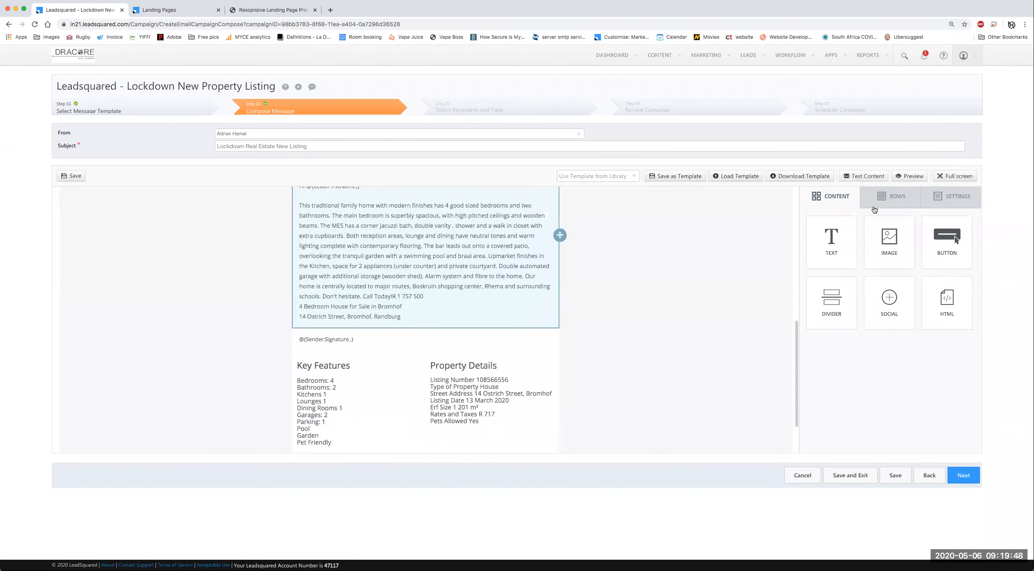
{"action": "left_click", "coordinate": [885, 199]}
{"action": "mouse_move", "coordinate": [889, 236]}
{"action": "left_mouse_down"}
{"action": "mouse_move", "coordinate": [760, 234]}
{"action": "mouse_move", "coordinate": [455, 344]}
{"action": "mouse_move", "coordinate": [479, 334]}
{"action": "left_mouse_up"}
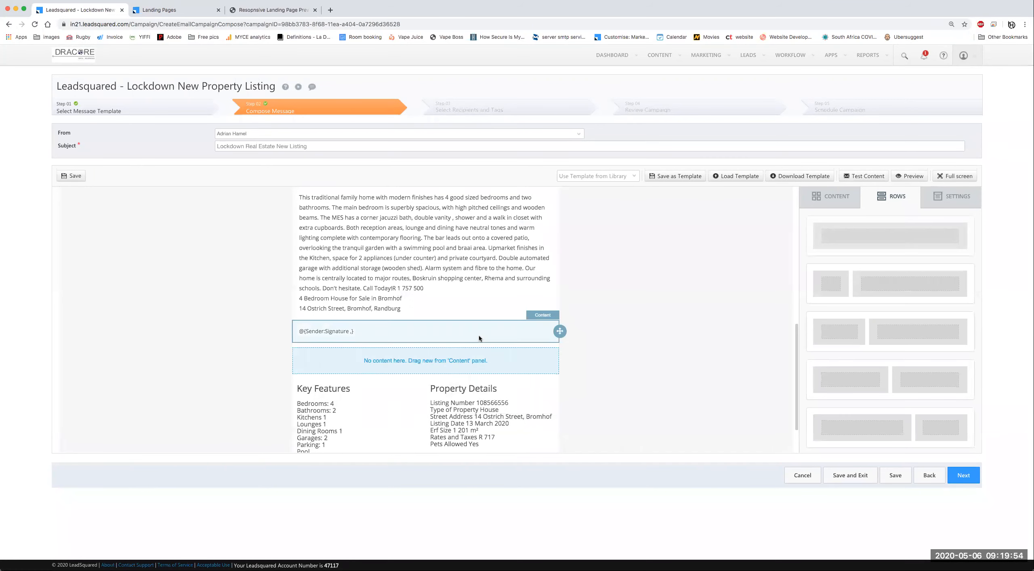
Step: Move the signature block into a new row below Property Details
{"action": "scroll", "coordinate": [514, 307], "scroll_direction": "down", "scroll_amount": 5}
{"action": "left_click_drag", "start_coordinate": [550, 283], "coordinate": [550, 374]}
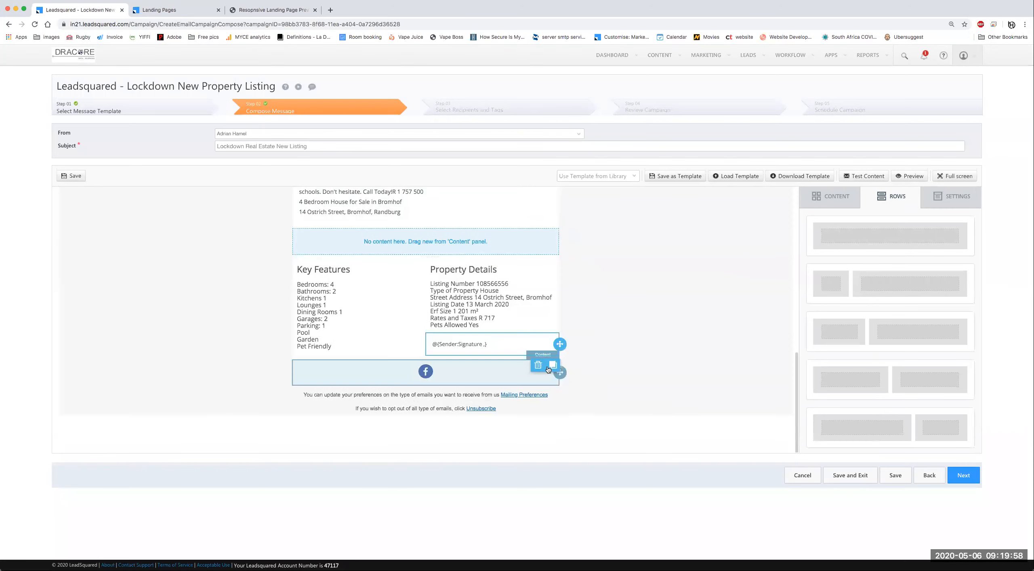
{"action": "left_click", "coordinate": [898, 198]}
{"action": "mouse_move", "coordinate": [875, 227]}
{"action": "left_mouse_down"}
{"action": "mouse_move", "coordinate": [665, 308]}
{"action": "mouse_move", "coordinate": [506, 353]}
{"action": "mouse_move", "coordinate": [476, 347]}
{"action": "left_mouse_up"}
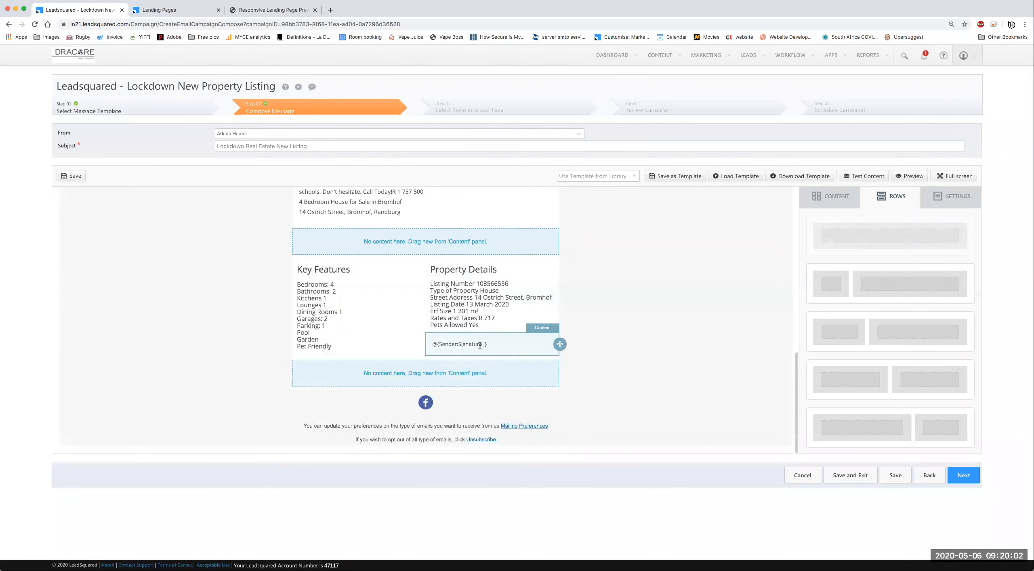
{"action": "mouse_move", "coordinate": [559, 344]}
{"action": "left_mouse_down"}
{"action": "mouse_move", "coordinate": [533, 344]}
{"action": "mouse_move", "coordinate": [527, 368]}
{"action": "left_mouse_up"}
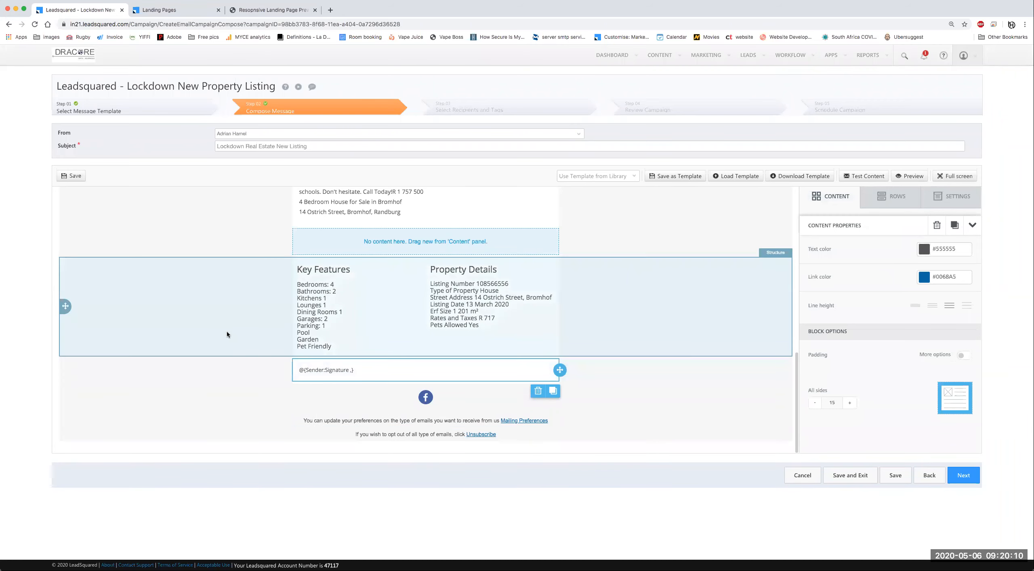
{"action": "scroll", "coordinate": [478, 335], "scroll_direction": "up", "scroll_amount": 3}
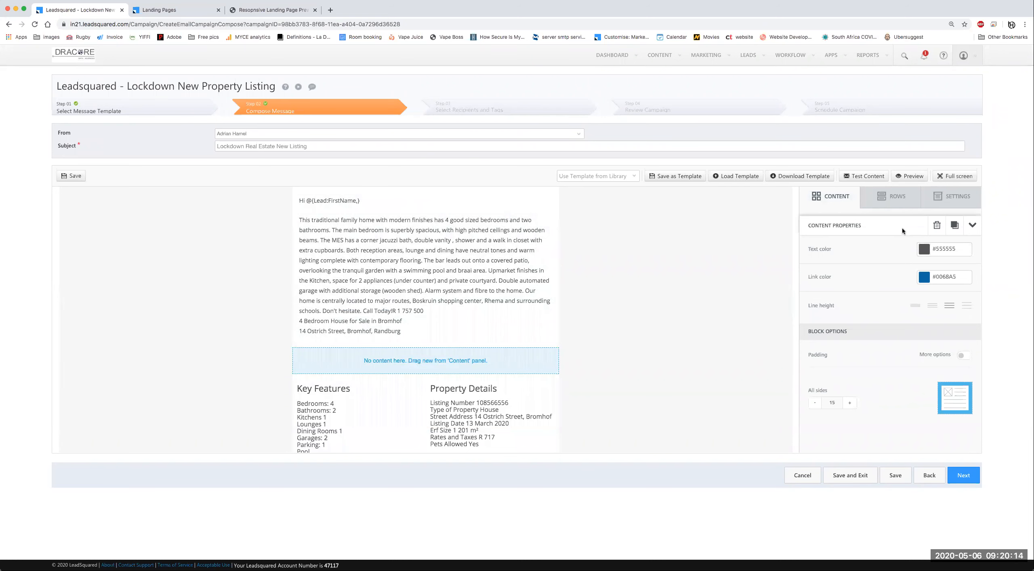
Step: Add a button in the empty row above Key Features, linked to the pasted landing page URL
{"action": "left_click", "coordinate": [833, 201]}
{"action": "left_click_drag", "start_coordinate": [950, 241], "coordinate": [416, 363]}
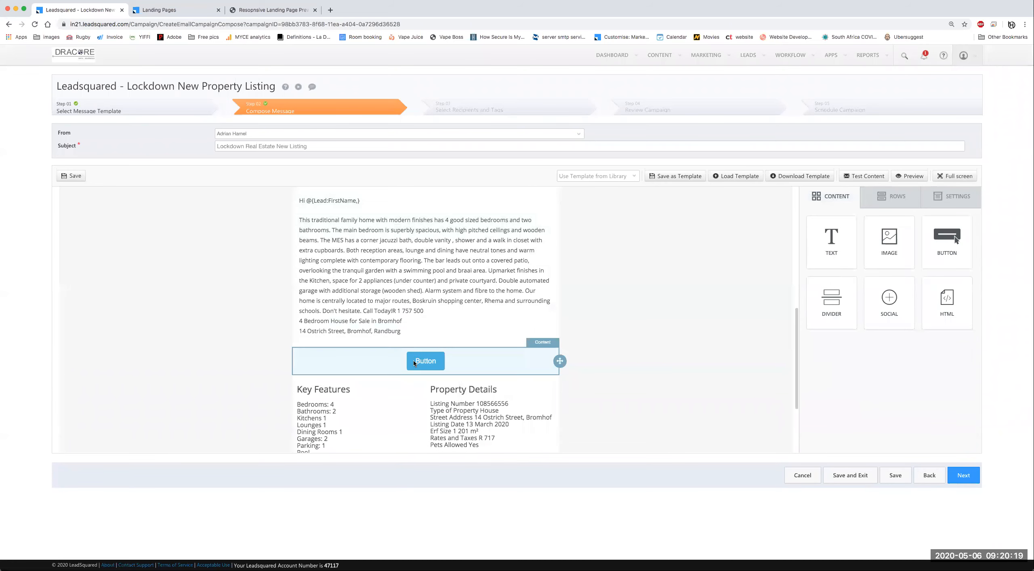
{"action": "left_click", "coordinate": [436, 366]}
{"action": "left_click", "coordinate": [876, 291]}
{"action": "key", "text": "super+v"}
{"action": "left_click", "coordinate": [884, 309]}
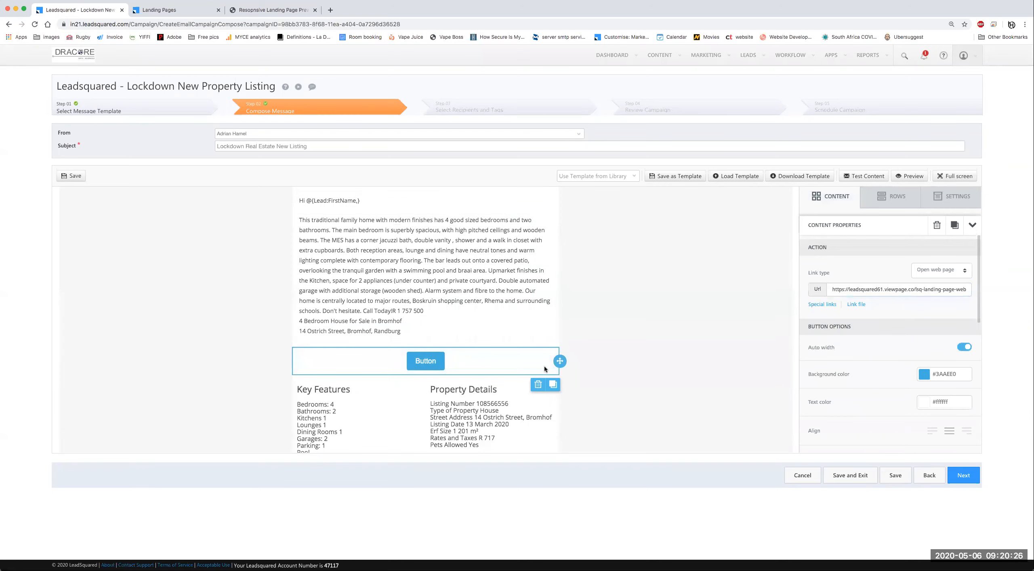
Step: Change the button label to 'Check out this new listing', fixing the typos
{"action": "left_click", "coordinate": [434, 363]}
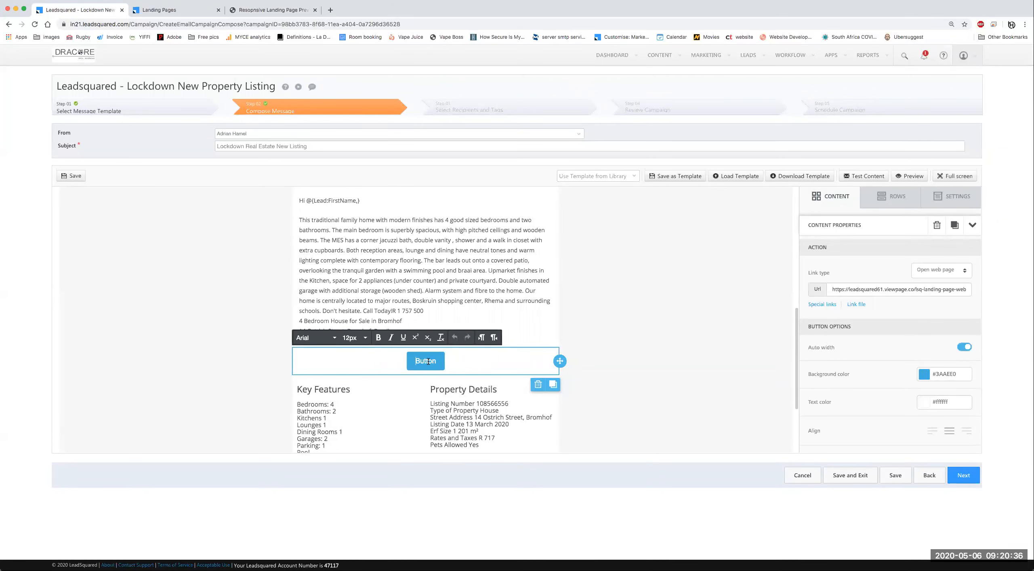
{"action": "left_click", "coordinate": [423, 361]}
{"action": "type", "text": "CHeck"}
{"action": "key", "text": "BackSpace"}
{"action": "type", "text": "heck out th"}
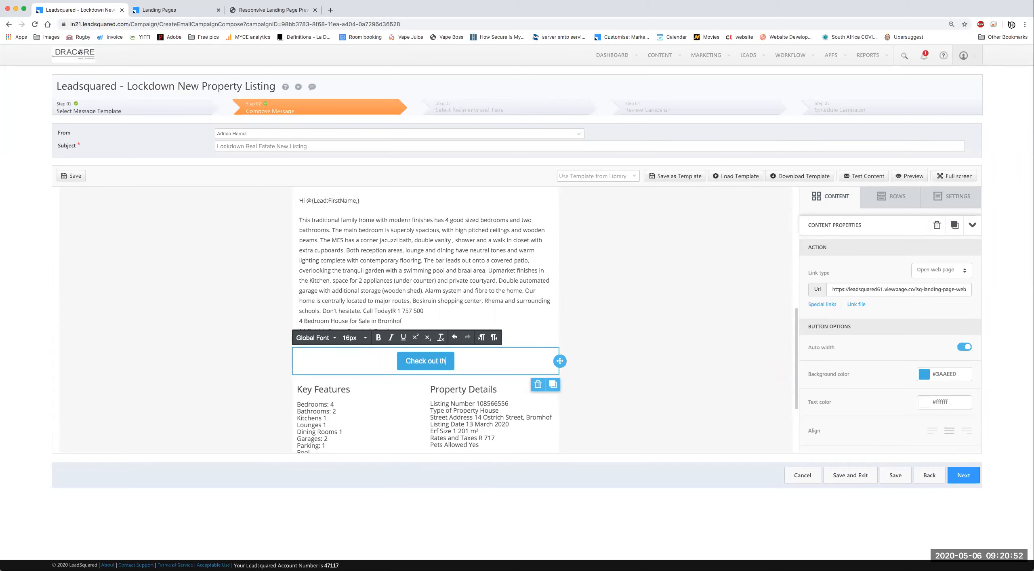
{"action": "type", "text": "is new "}
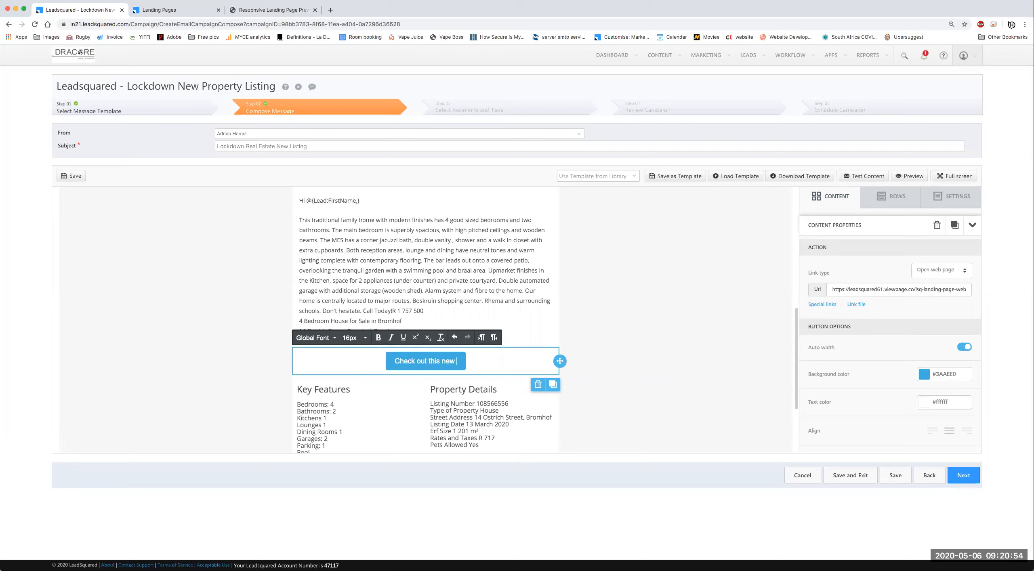
{"action": "type", "text": "lising"}
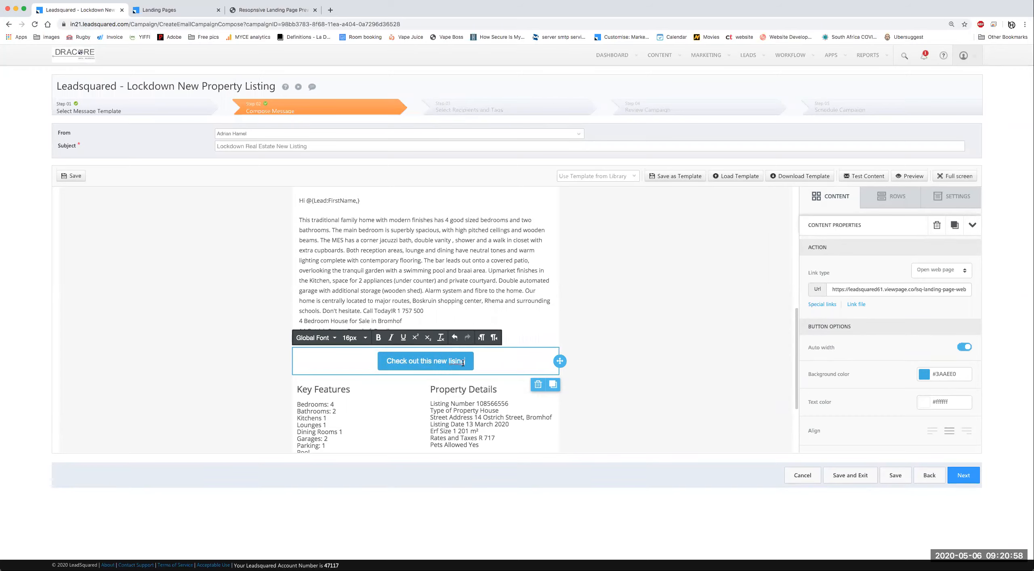
{"action": "right_click", "coordinate": [463, 364]}
{"action": "left_click", "coordinate": [453, 361]}
{"action": "type", "text": "t"}
{"action": "left_click", "coordinate": [489, 363]}
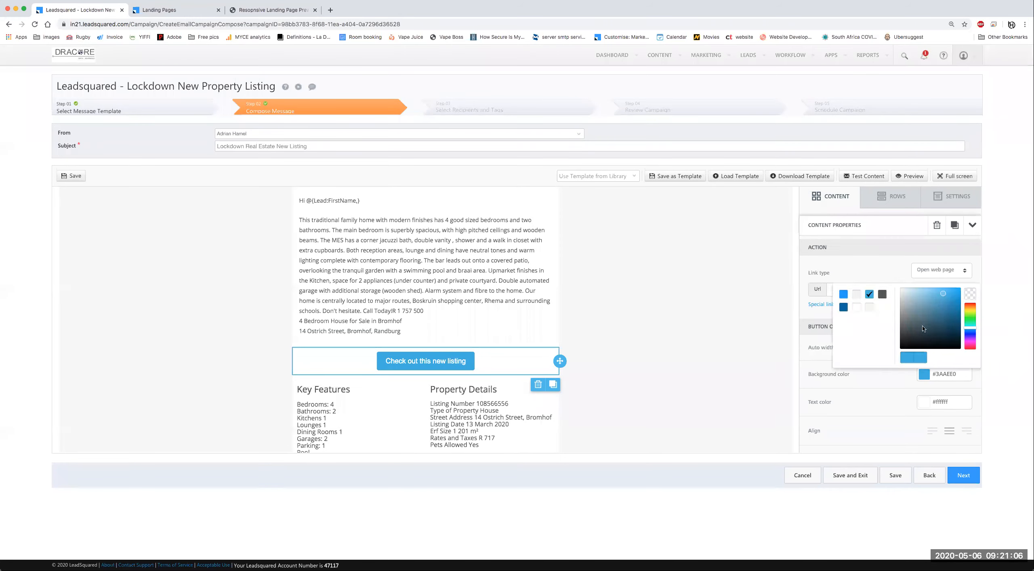
Step: Set the button background to dark slate #4F6C78, keeping its #ffffff text
{"action": "left_click_drag", "start_coordinate": [943, 294], "coordinate": [920, 319]}
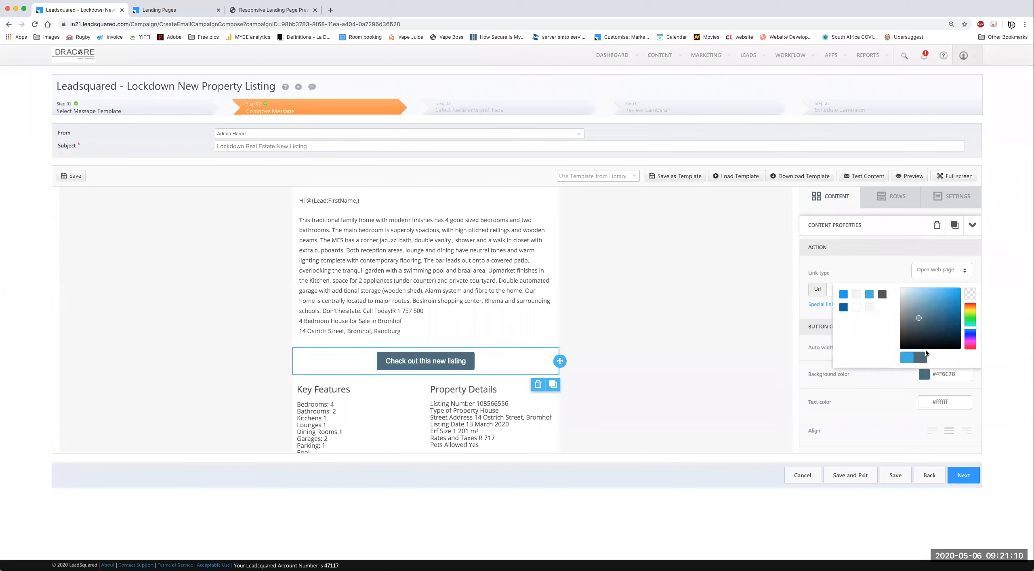
{"action": "left_click", "coordinate": [880, 403]}
{"action": "left_click_drag", "start_coordinate": [956, 374], "coordinate": [934, 376]}
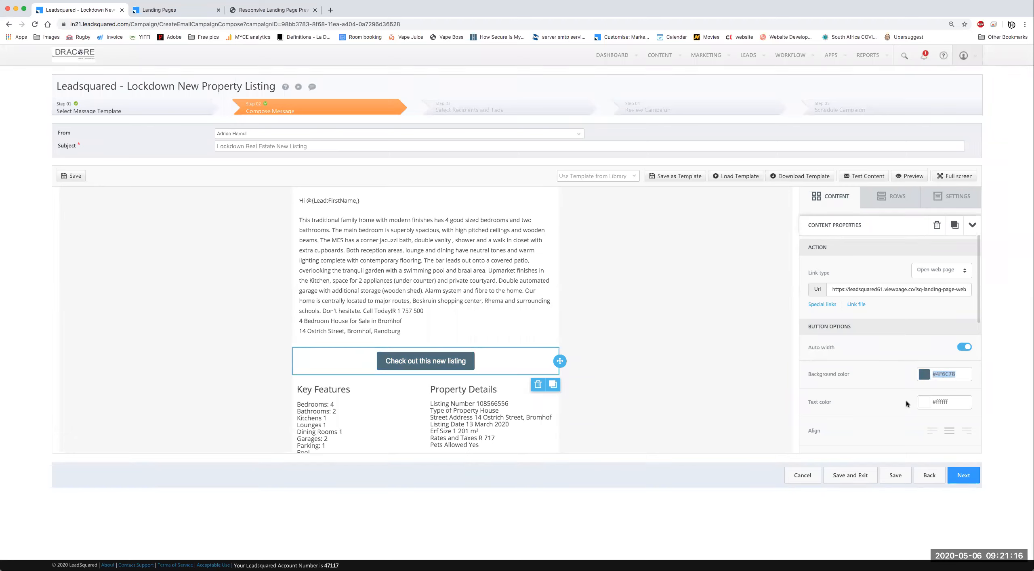
{"action": "scroll", "coordinate": [889, 401], "scroll_direction": "down", "scroll_amount": 4}
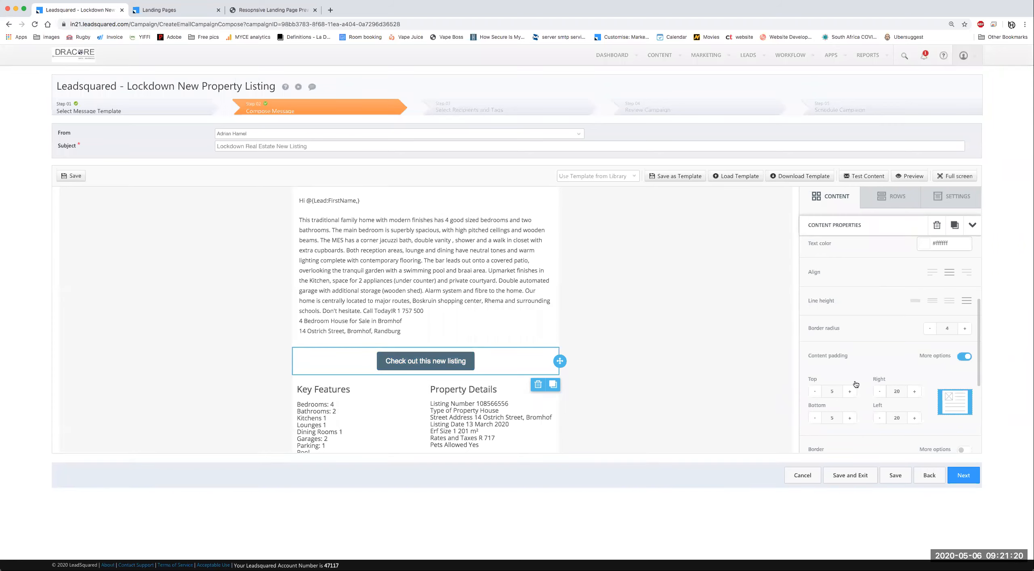
{"action": "scroll", "coordinate": [865, 376], "scroll_direction": "down", "scroll_amount": 2}
{"action": "scroll", "coordinate": [863, 381], "scroll_direction": "down", "scroll_amount": 2}
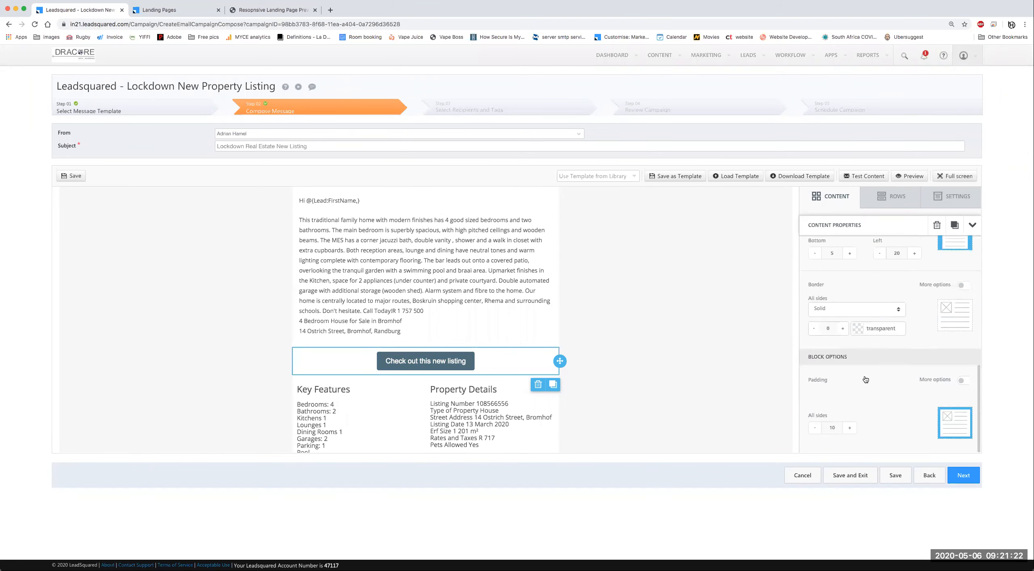
{"action": "left_click", "coordinate": [614, 334]}
{"action": "scroll", "coordinate": [418, 285], "scroll_direction": "up", "scroll_amount": 1}
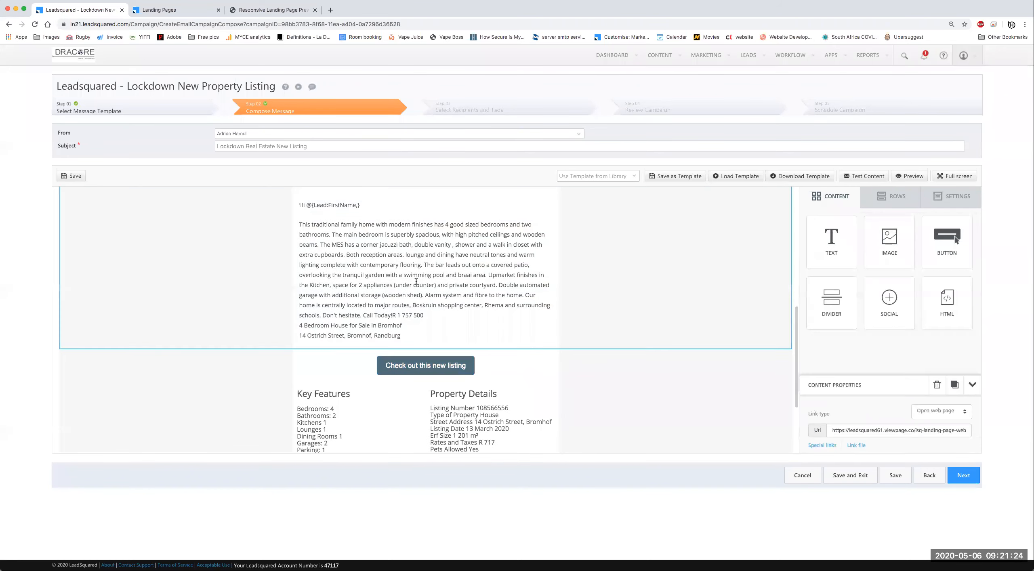
Step: Look over the email layout and save the campaign email
{"action": "scroll", "coordinate": [493, 325], "scroll_direction": "up", "scroll_amount": 4}
{"action": "left_click", "coordinate": [466, 326]}
{"action": "scroll", "coordinate": [516, 263], "scroll_direction": "up", "scroll_amount": 2}
{"action": "scroll", "coordinate": [570, 315], "scroll_direction": "up", "scroll_amount": 2}
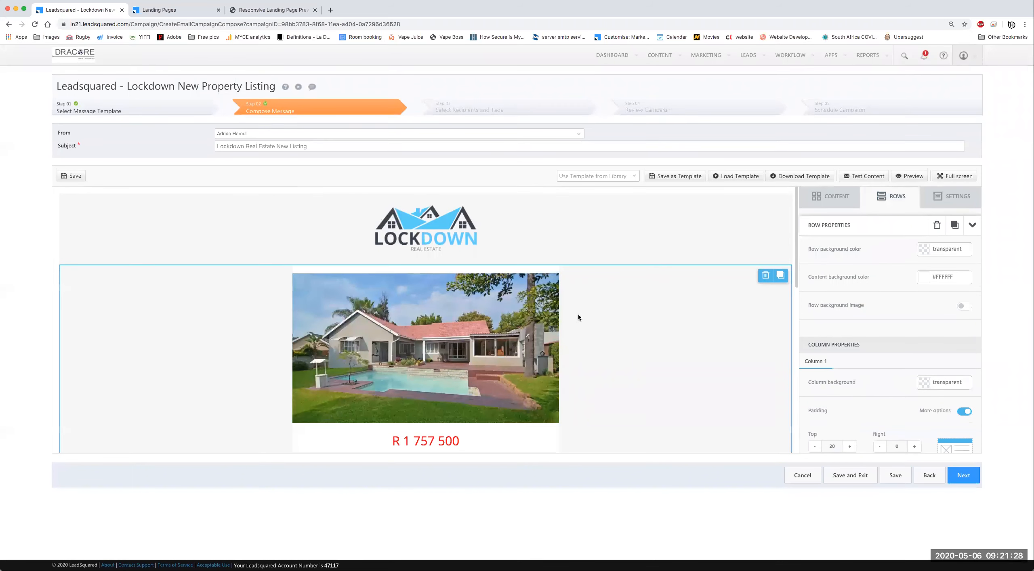
{"action": "scroll", "coordinate": [579, 317], "scroll_direction": "down", "scroll_amount": 1}
{"action": "scroll", "coordinate": [578, 318], "scroll_direction": "down", "scroll_amount": 10}
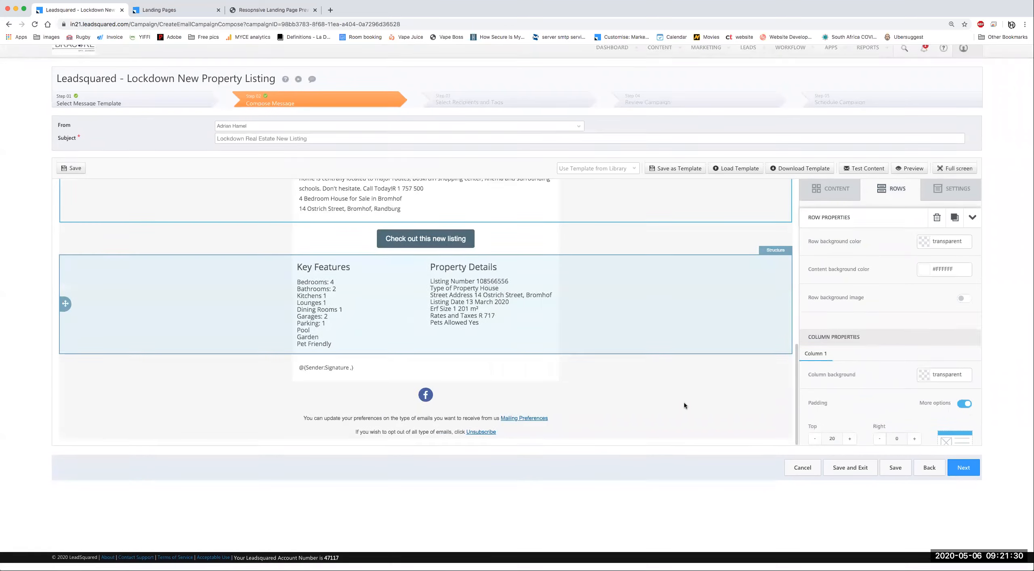
{"action": "left_click", "coordinate": [895, 475]}
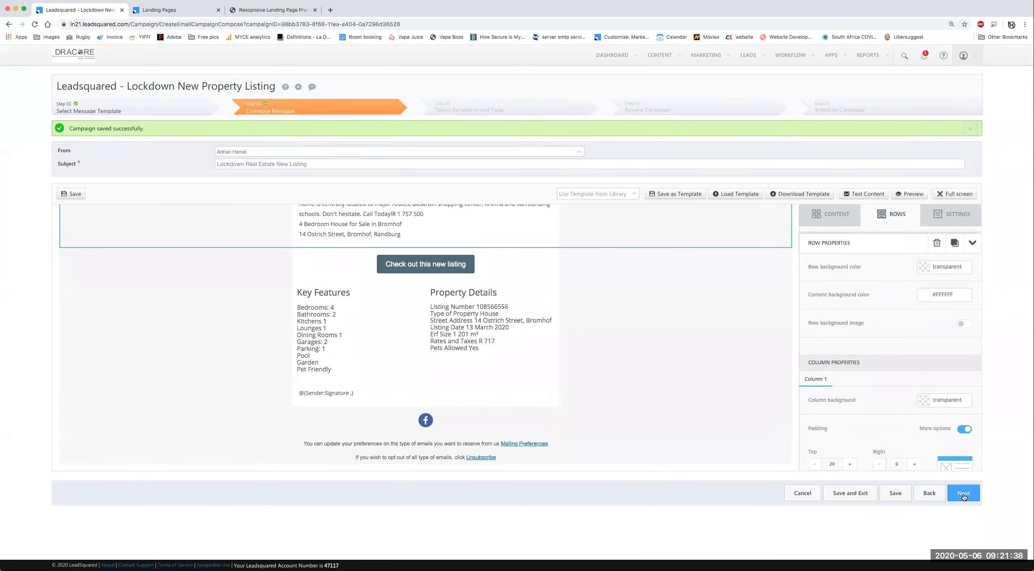
Step: Send a test copy of the email and scroll through it from logo to footer
{"action": "left_click", "coordinate": [964, 476]}
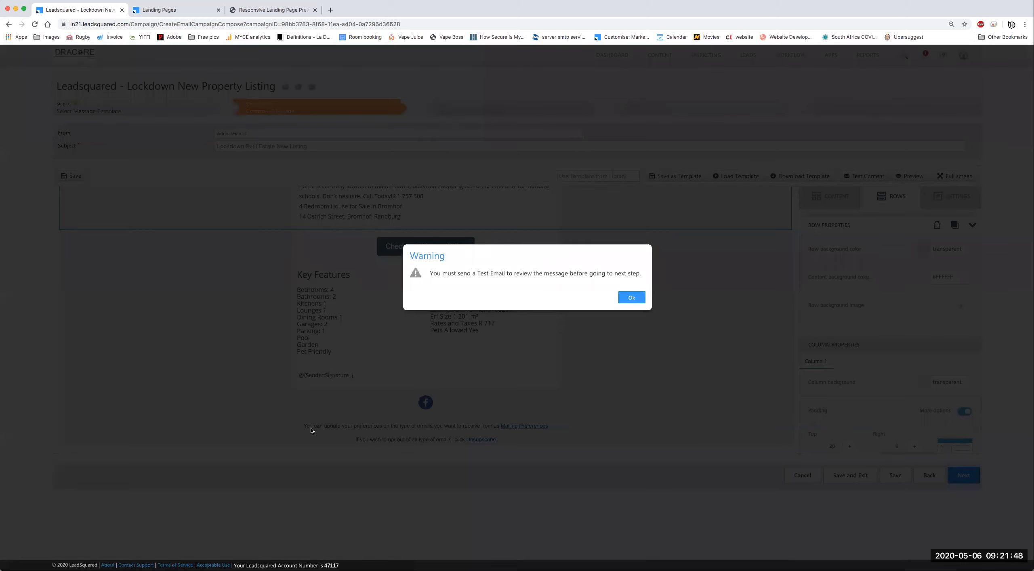
{"action": "left_click", "coordinate": [637, 298]}
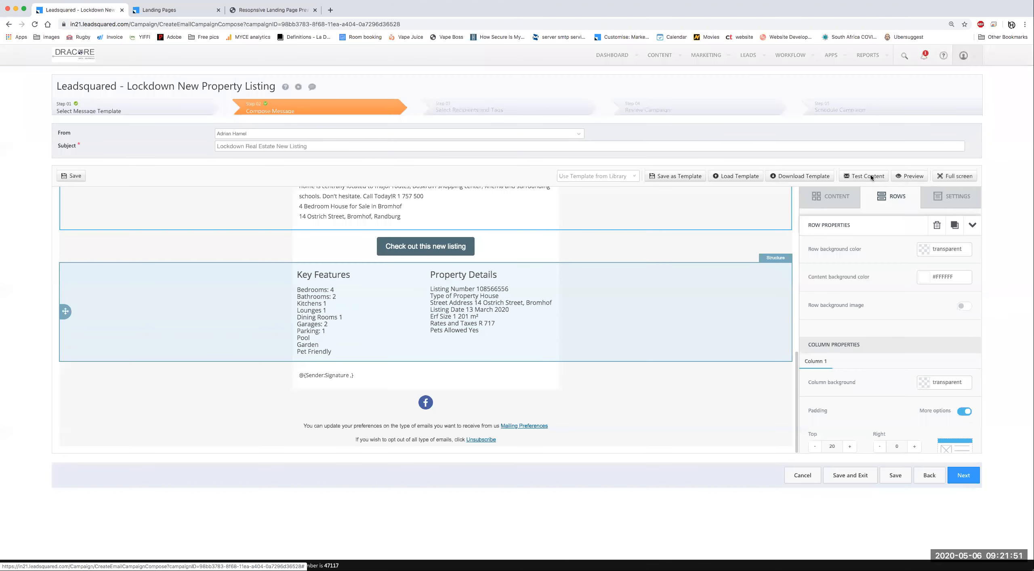
{"action": "left_click", "coordinate": [872, 175]}
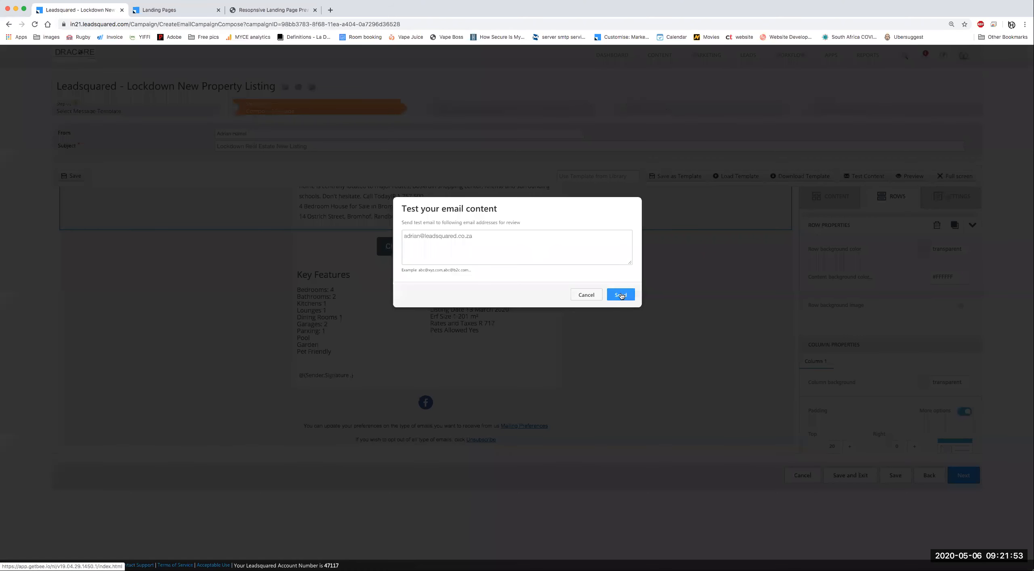
{"action": "left_click", "coordinate": [621, 295]}
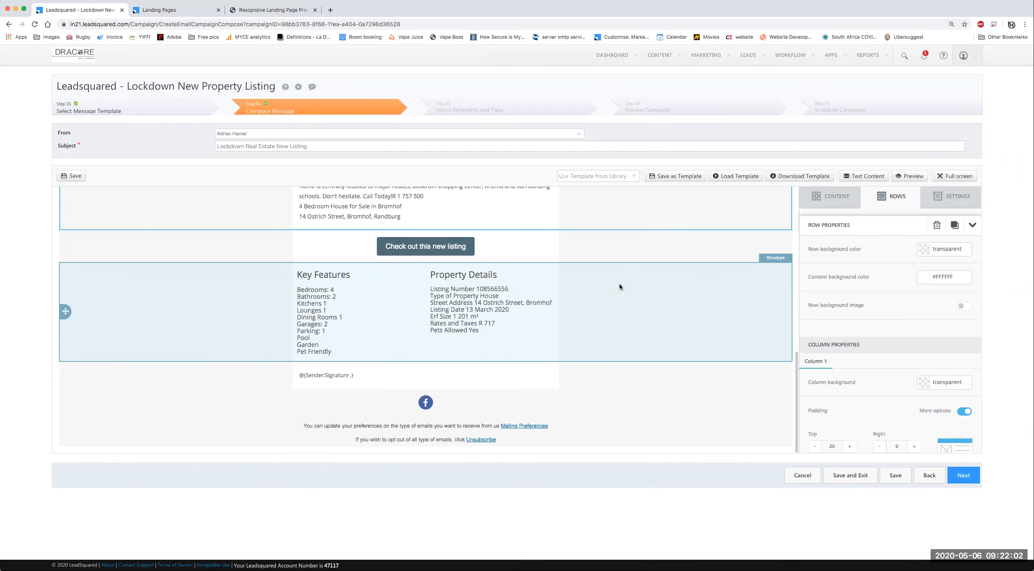
{"action": "scroll", "coordinate": [453, 302], "scroll_direction": "up", "scroll_amount": 3}
{"action": "scroll", "coordinate": [575, 320], "scroll_direction": "up", "scroll_amount": 5}
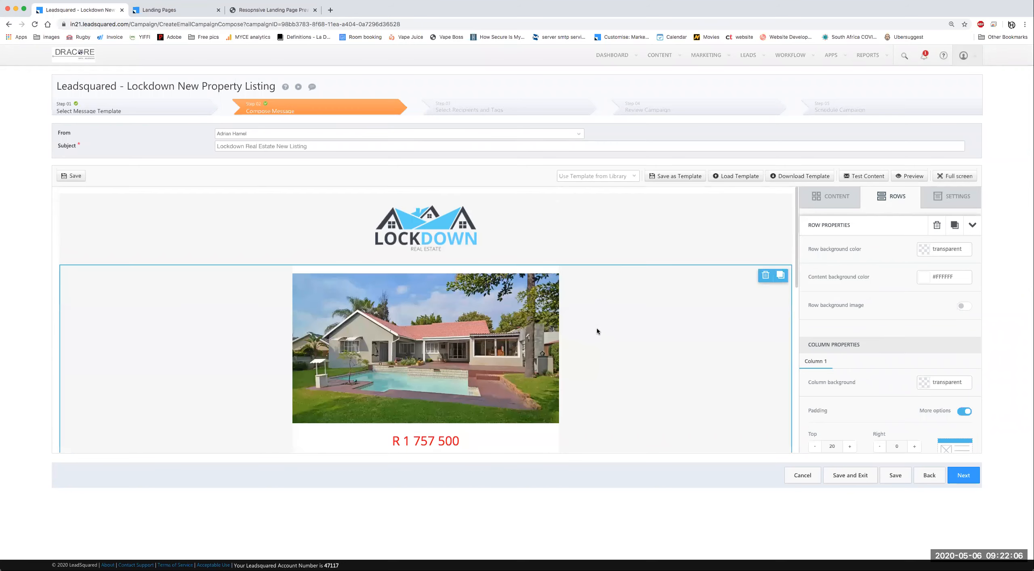
{"action": "scroll", "coordinate": [583, 407], "scroll_direction": "down", "scroll_amount": 6}
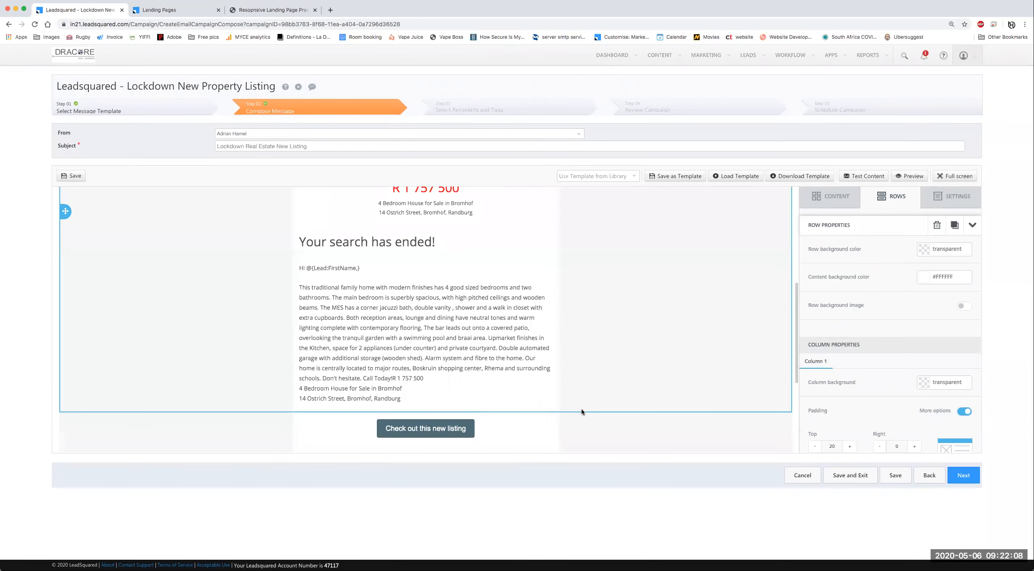
{"action": "scroll", "coordinate": [582, 409], "scroll_direction": "down", "scroll_amount": 3}
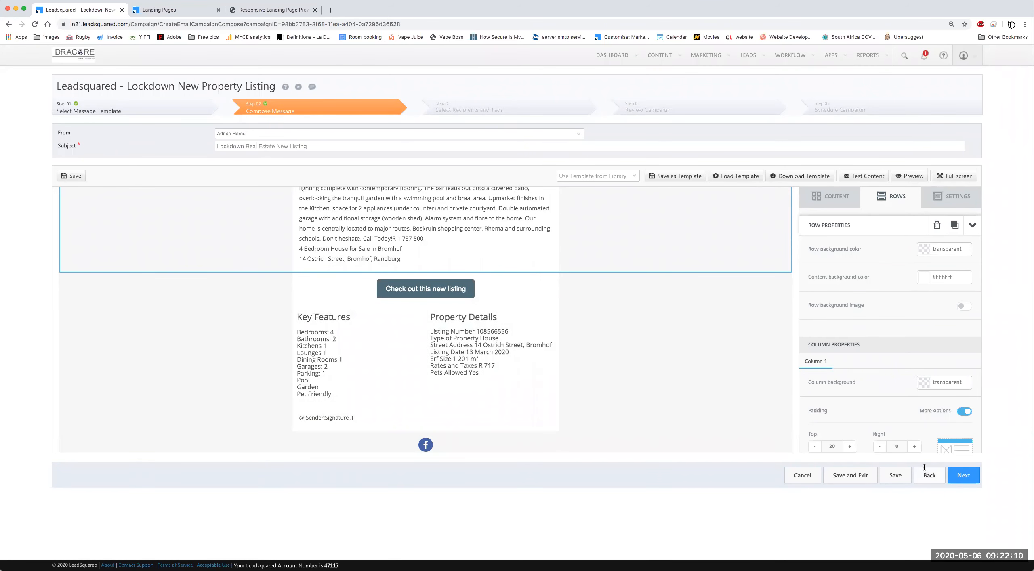
Step: Advance to Step 03 Select Recipients and Tags, browsing the existing Recipient Lists without choosing one
{"action": "left_click", "coordinate": [958, 478]}
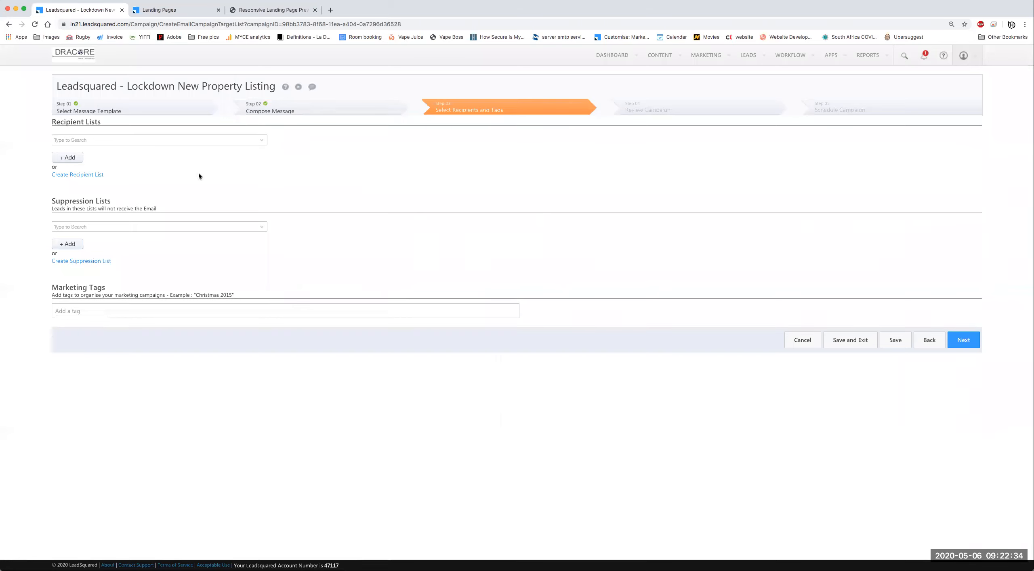
{"action": "left_click", "coordinate": [263, 142]}
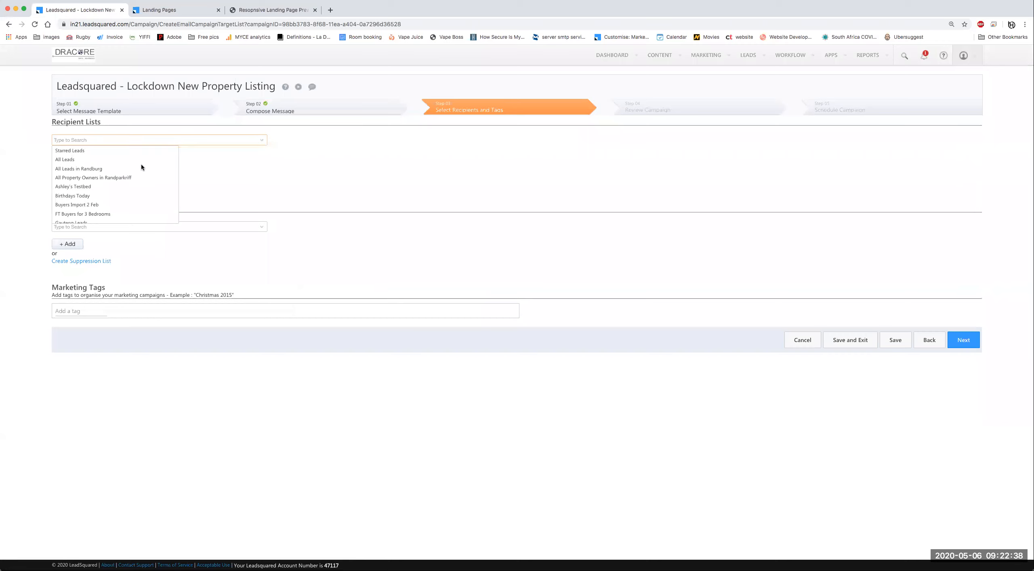
{"action": "scroll", "coordinate": [144, 175], "scroll_direction": "down", "scroll_amount": 1}
{"action": "scroll", "coordinate": [118, 205], "scroll_direction": "down", "scroll_amount": 6}
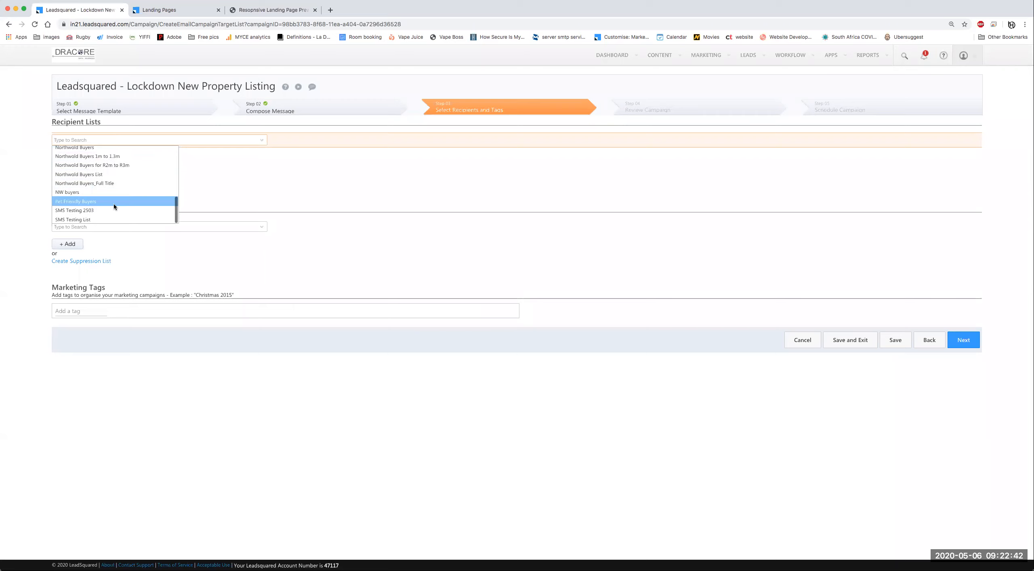
{"action": "left_click", "coordinate": [215, 181]}
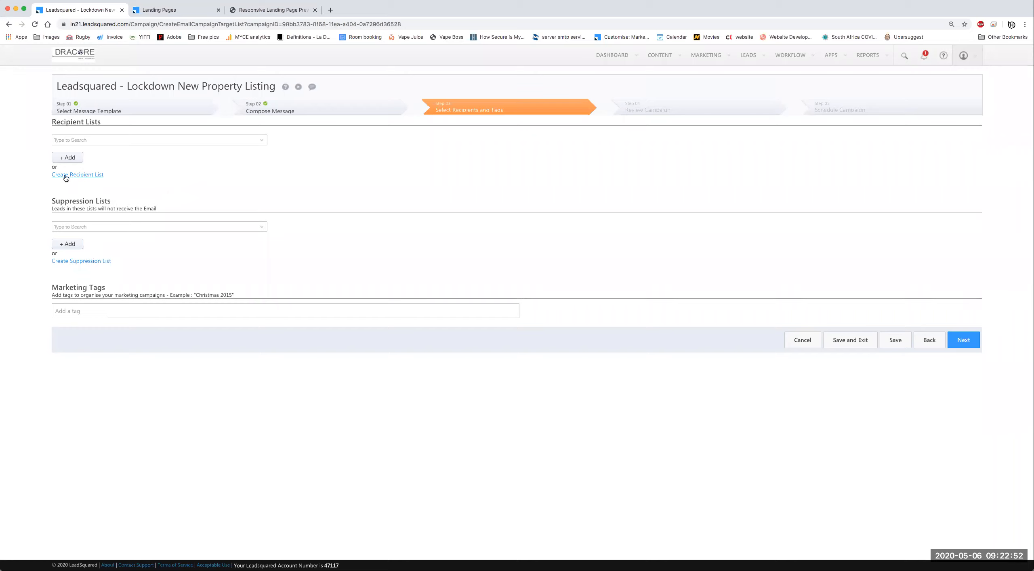
Step: Start a new recipient list searching leads by Lead Source
{"action": "left_click", "coordinate": [81, 174]}
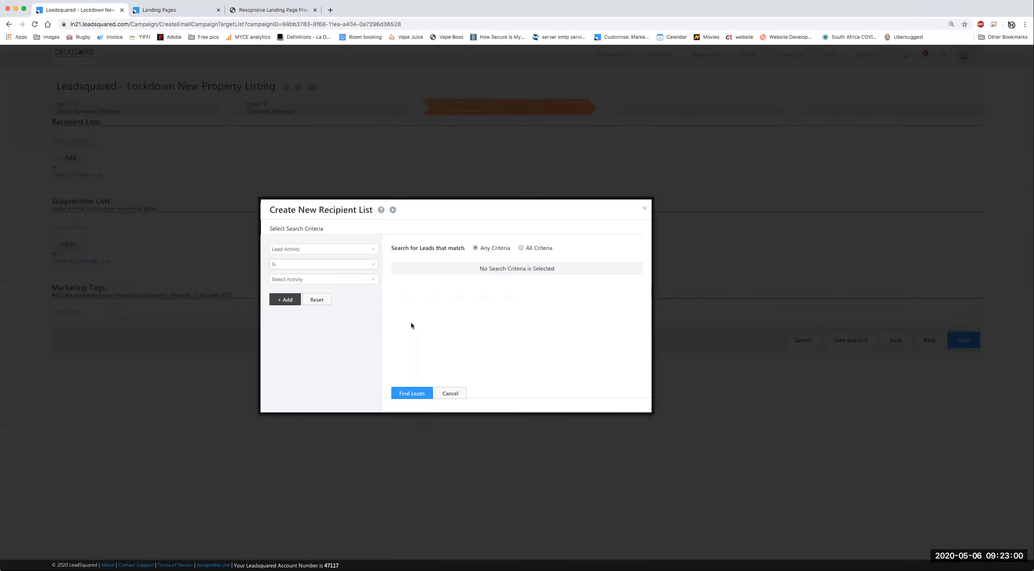
{"action": "left_click", "coordinate": [375, 252]}
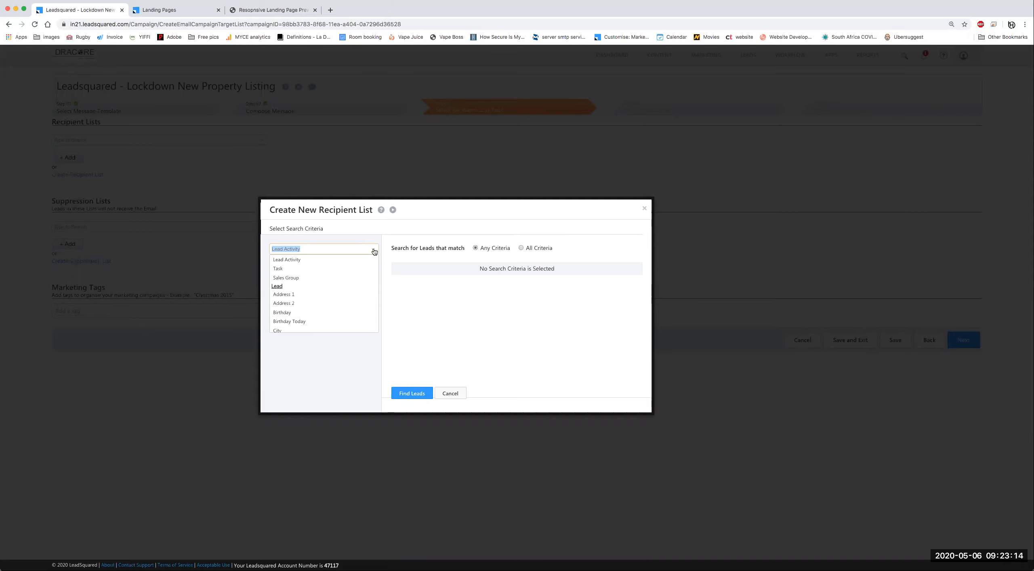
{"action": "type", "text": "le"}
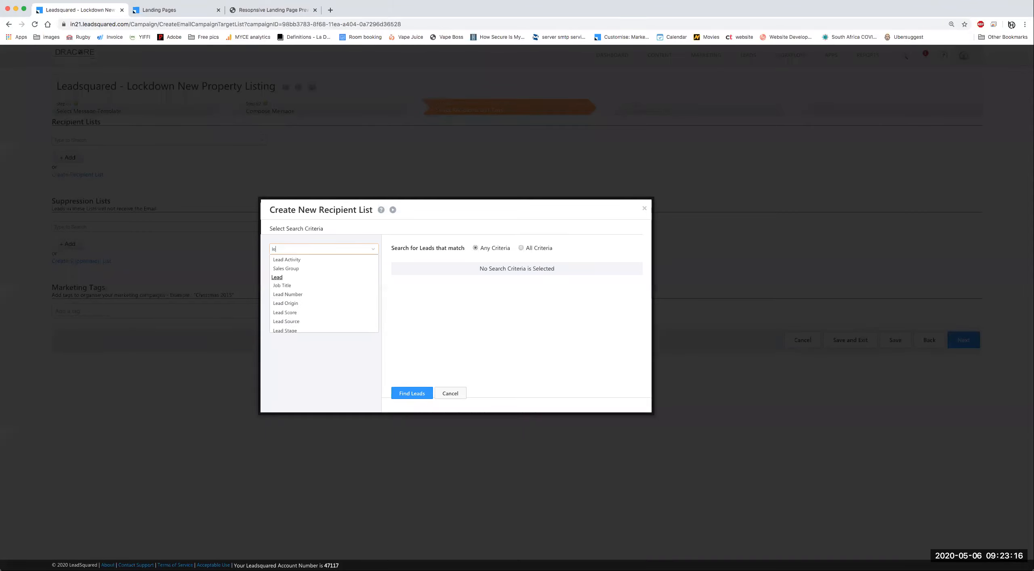
{"action": "left_click", "coordinate": [301, 322]}
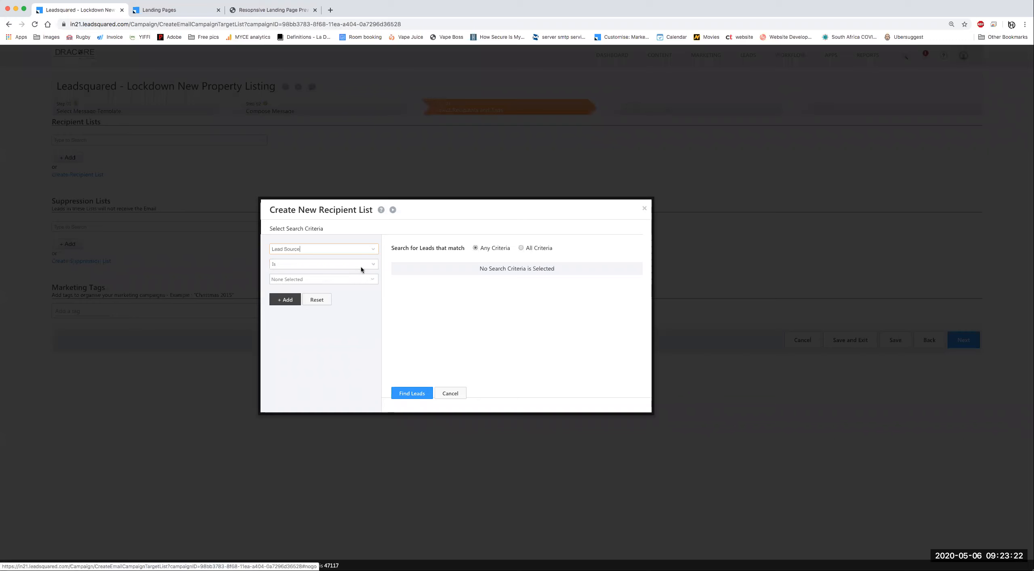
Step: Pick Property24 and Private Property as lead sources, add the criterion, and find the 88 matching leads
{"action": "left_click", "coordinate": [374, 279]}
{"action": "scroll", "coordinate": [351, 326], "scroll_direction": "down", "scroll_amount": 2}
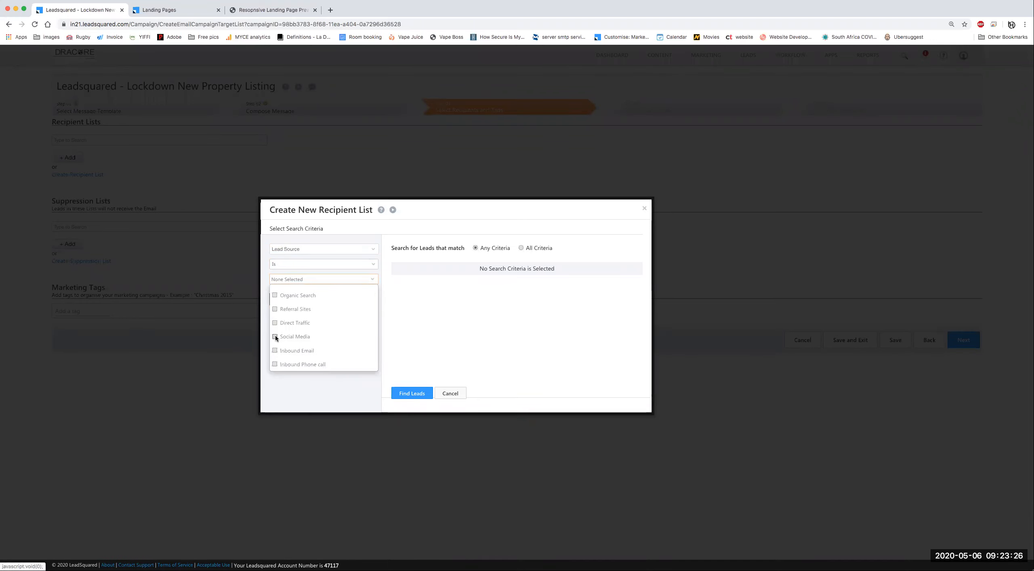
{"action": "scroll", "coordinate": [327, 342], "scroll_direction": "down", "scroll_amount": 3}
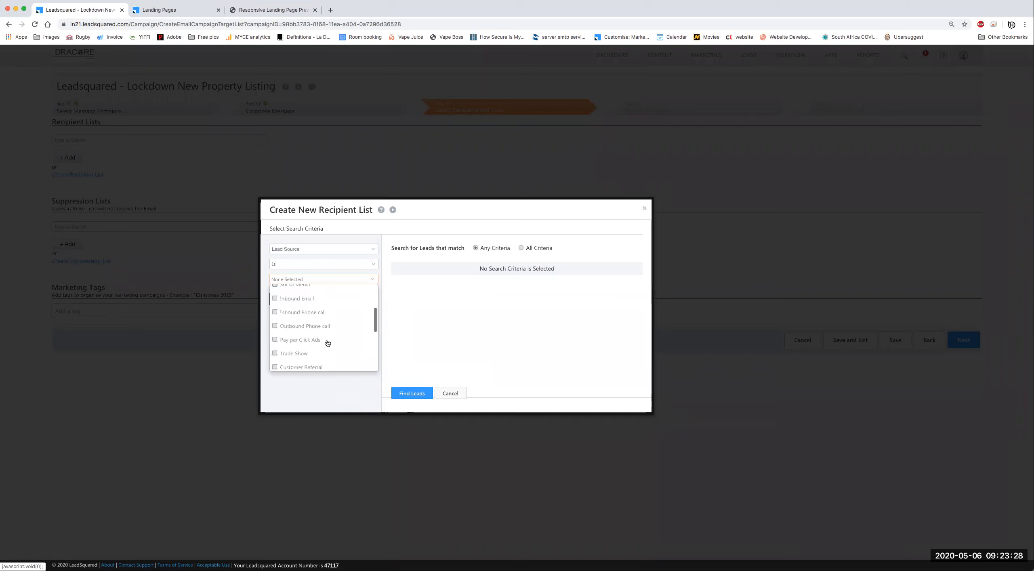
{"action": "scroll", "coordinate": [330, 341], "scroll_direction": "down", "scroll_amount": 3}
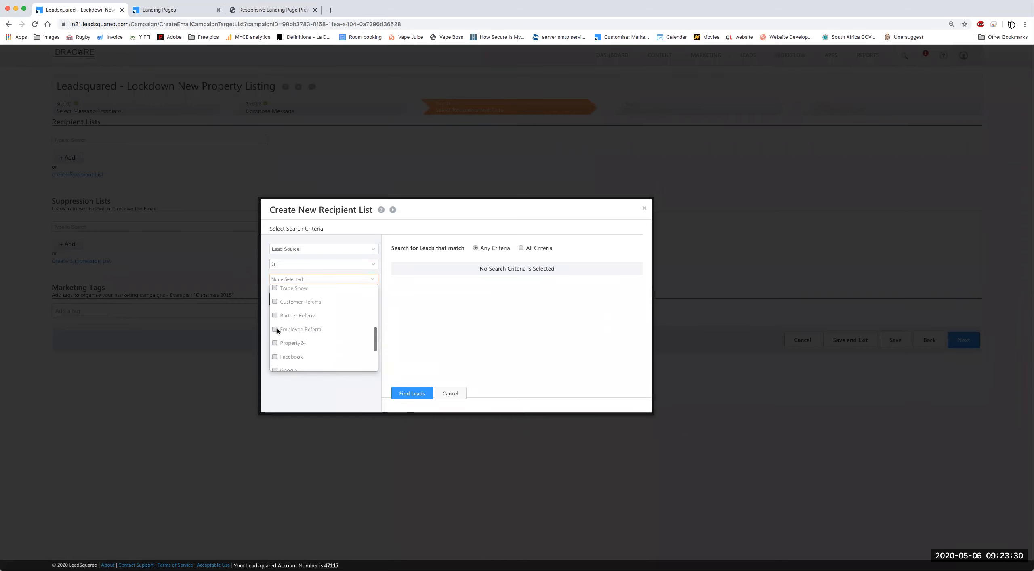
{"action": "scroll", "coordinate": [291, 331], "scroll_direction": "down", "scroll_amount": 1}
{"action": "left_click", "coordinate": [283, 329]}
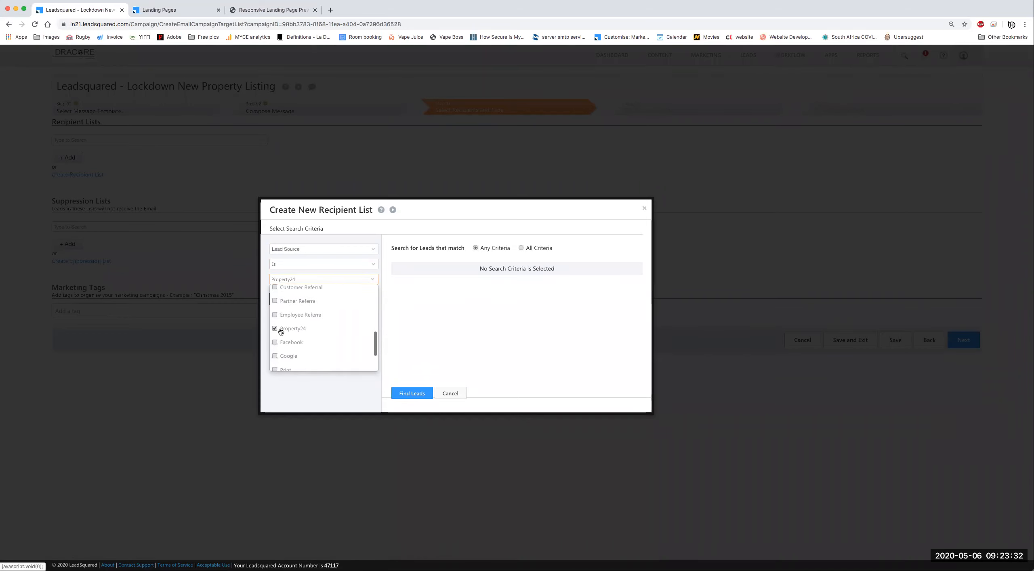
{"action": "scroll", "coordinate": [340, 334], "scroll_direction": "down", "scroll_amount": 3}
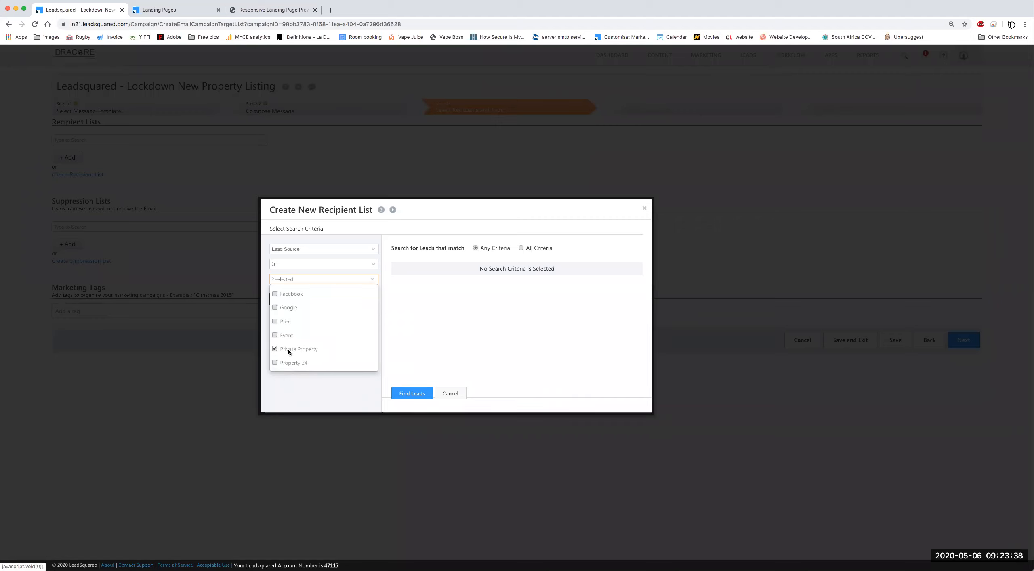
{"action": "scroll", "coordinate": [329, 327], "scroll_direction": "up", "scroll_amount": 2}
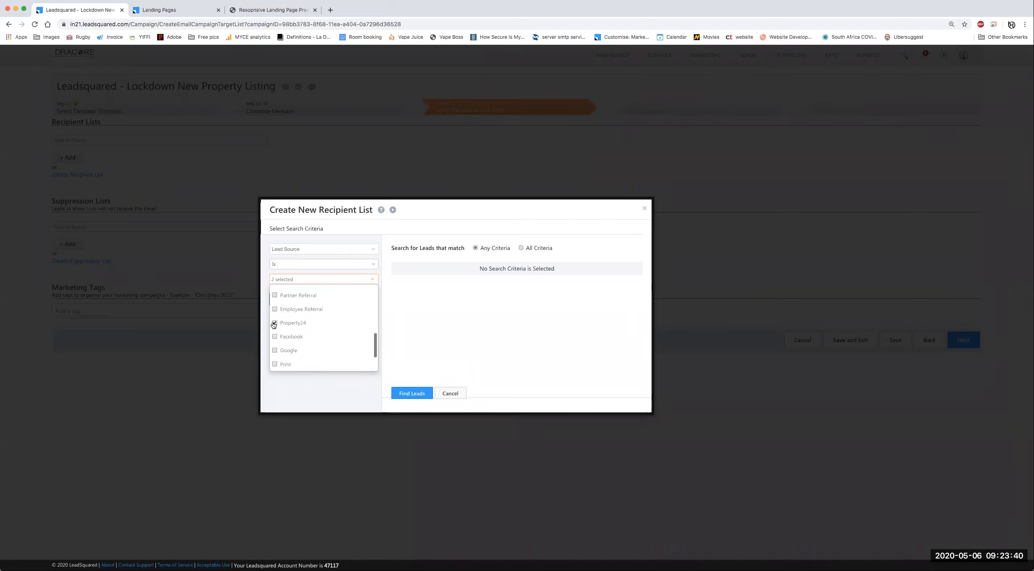
{"action": "scroll", "coordinate": [299, 356], "scroll_direction": "down", "scroll_amount": 2}
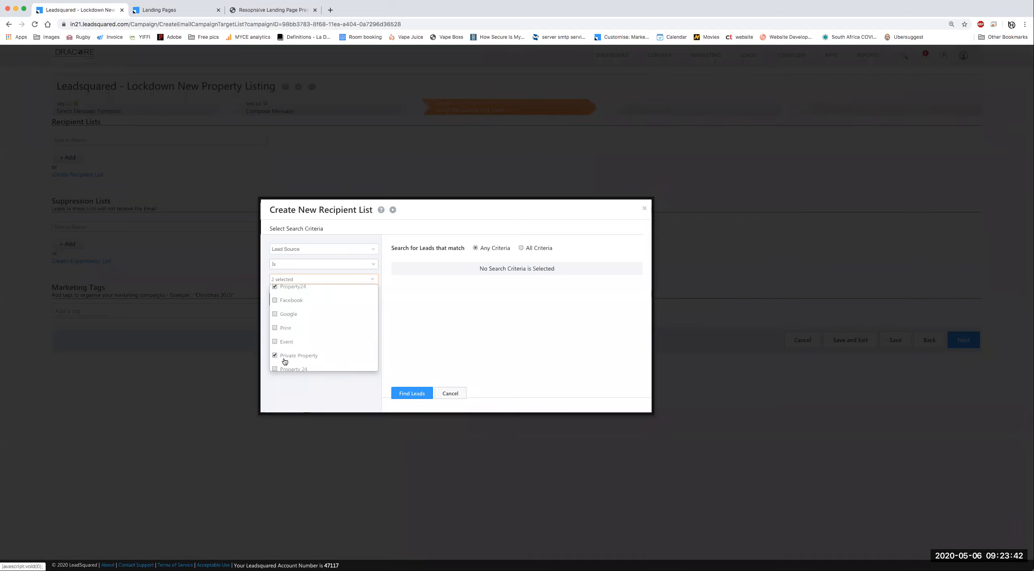
{"action": "scroll", "coordinate": [327, 333], "scroll_direction": "up", "scroll_amount": 1}
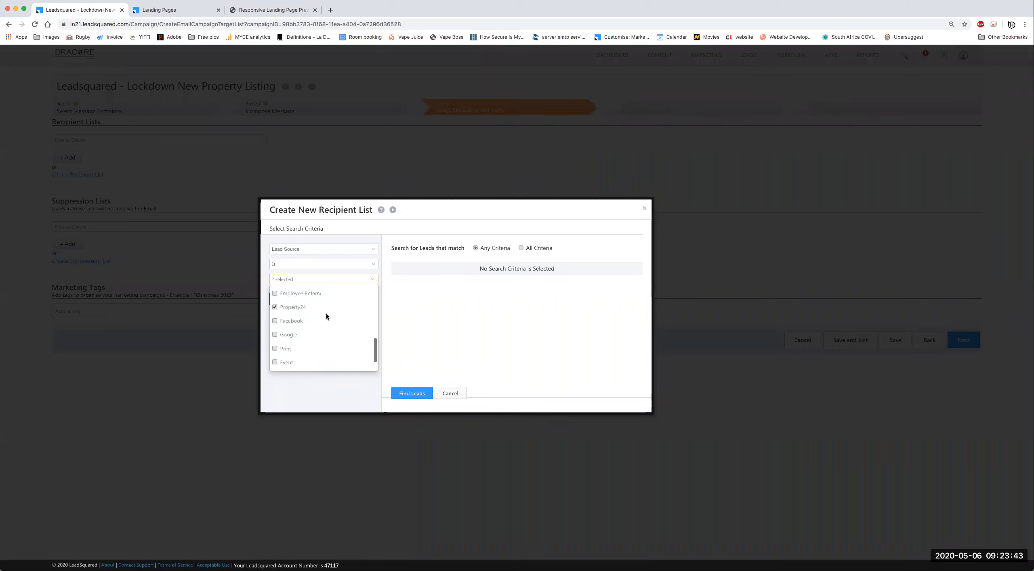
{"action": "left_click", "coordinate": [334, 391]}
{"action": "left_click", "coordinate": [285, 300]}
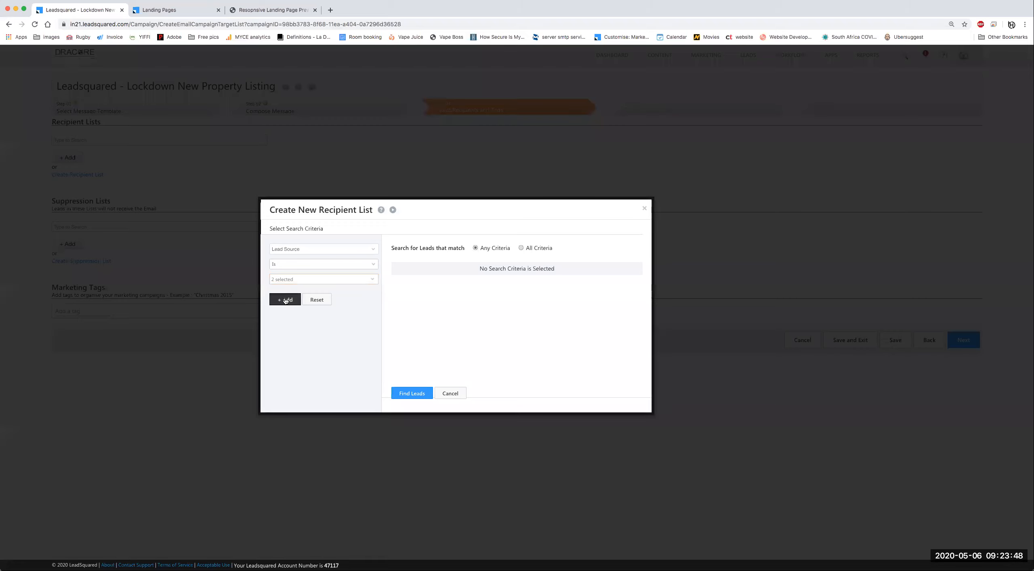
{"action": "left_click", "coordinate": [411, 393]}
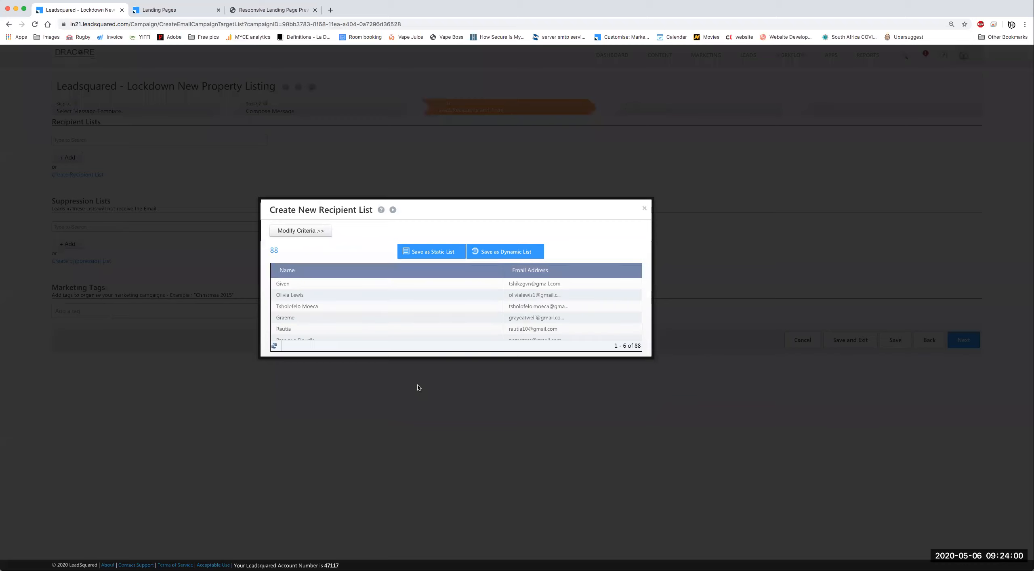
{"action": "scroll", "coordinate": [343, 290], "scroll_direction": "down", "scroll_amount": 1}
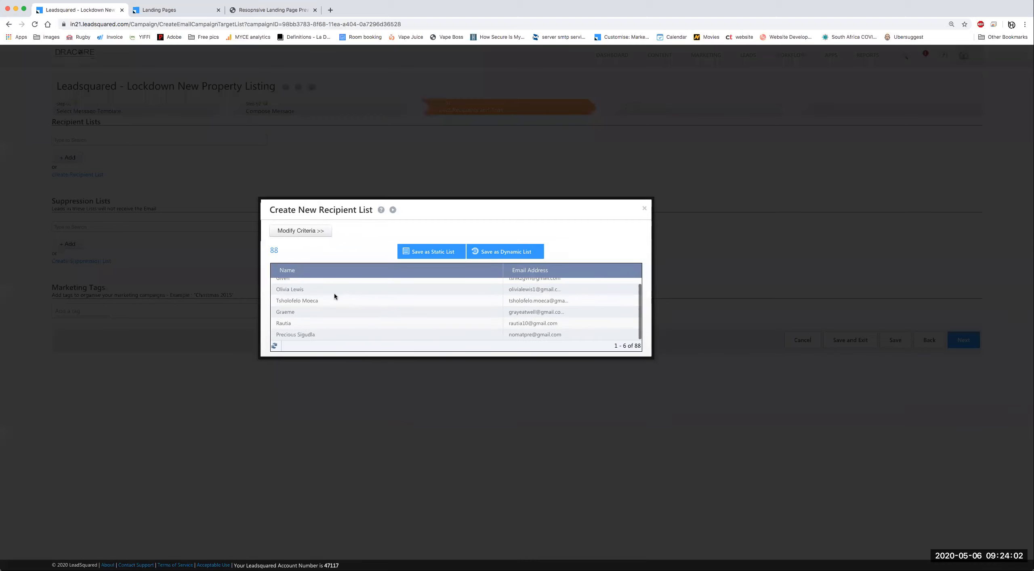
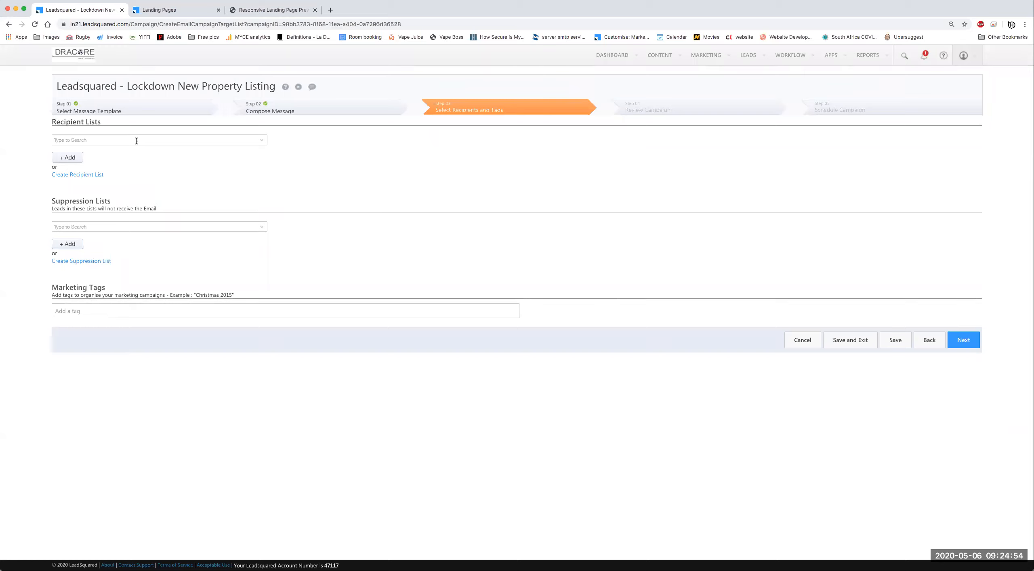
Step: Choose Property 24 and Private Property Leads and All Leads as the recipient lists
{"action": "left_click", "coordinate": [263, 141]}
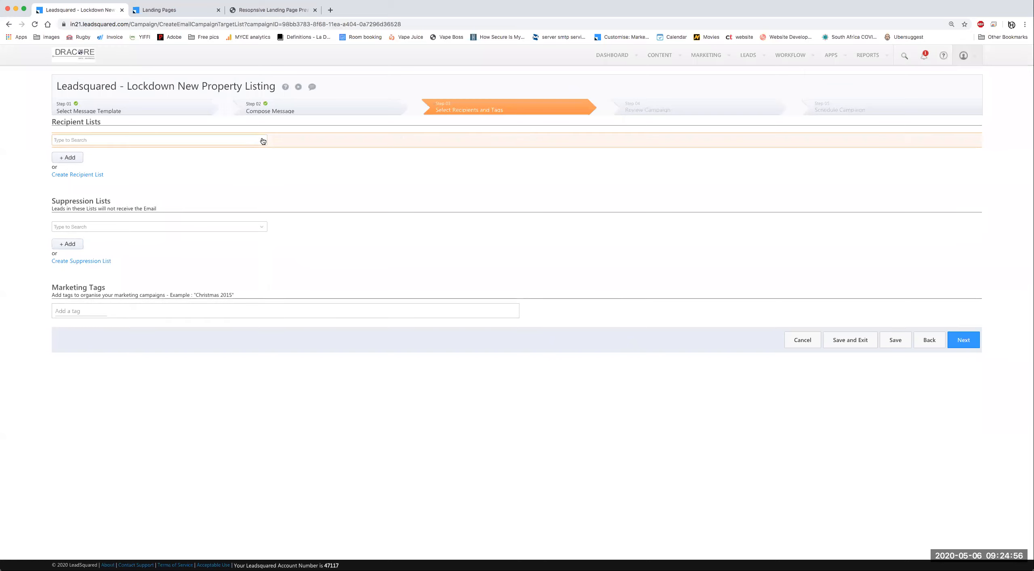
{"action": "scroll", "coordinate": [101, 194], "scroll_direction": "down", "scroll_amount": 3}
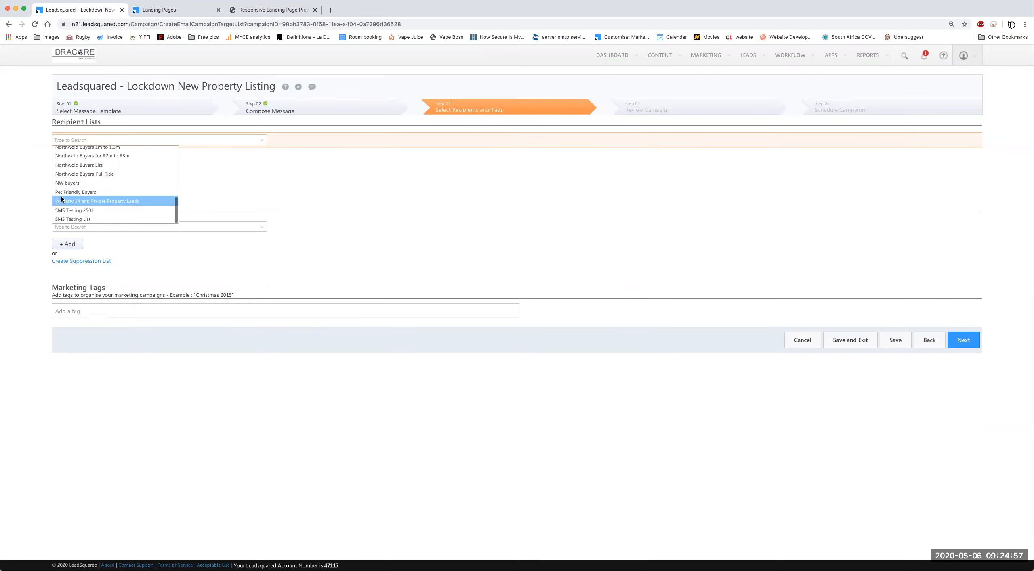
{"action": "left_click", "coordinate": [120, 203]}
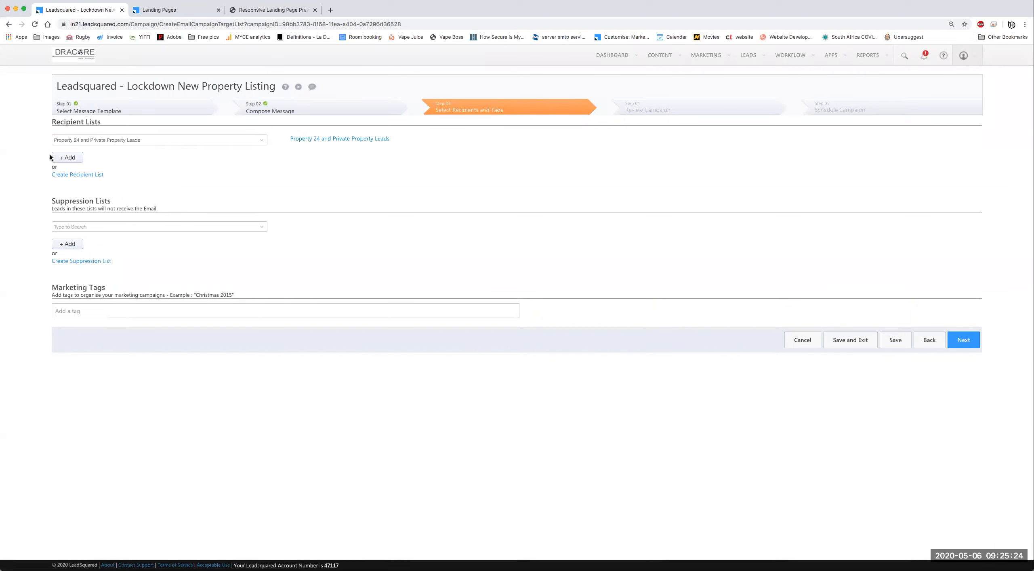
{"action": "left_click", "coordinate": [67, 158]}
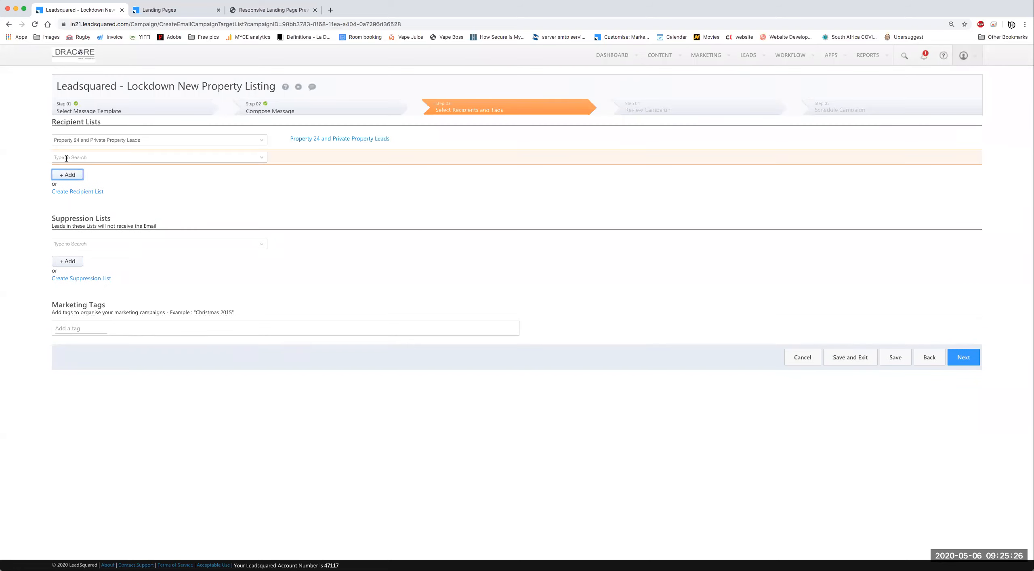
{"action": "left_click", "coordinate": [260, 160]}
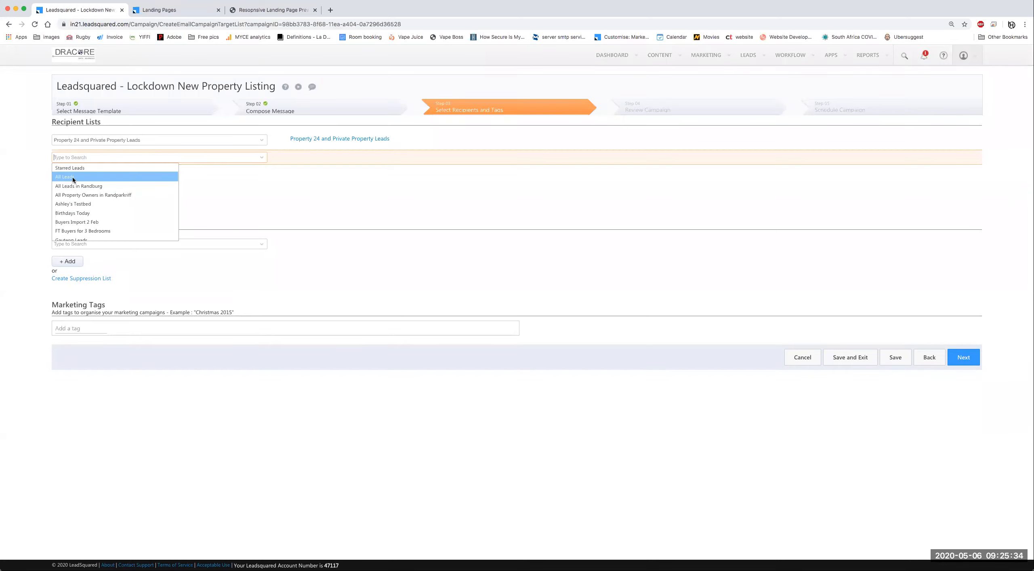
{"action": "left_click", "coordinate": [66, 178]}
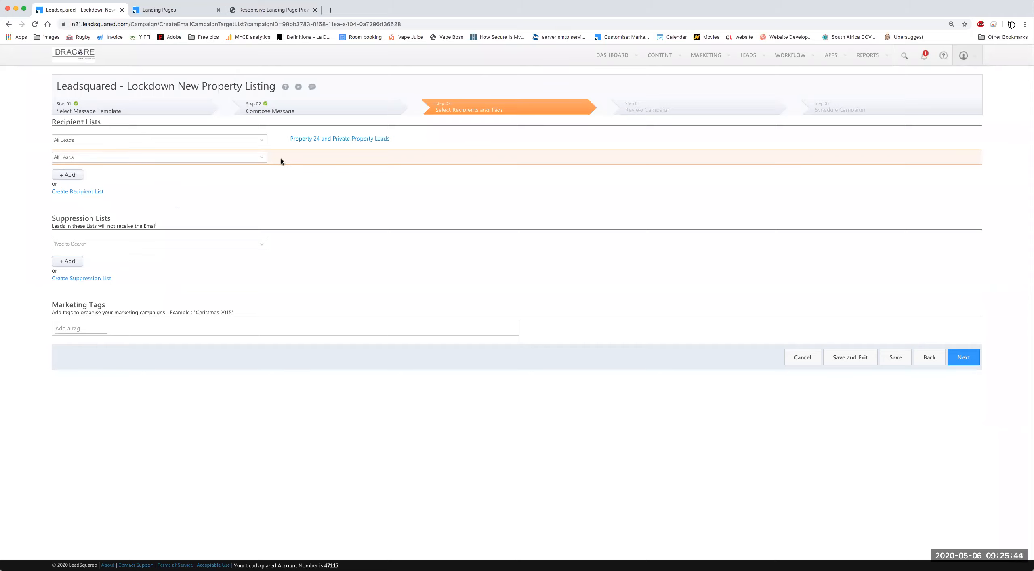
{"action": "left_click", "coordinate": [260, 161]}
{"action": "left_click", "coordinate": [254, 195]}
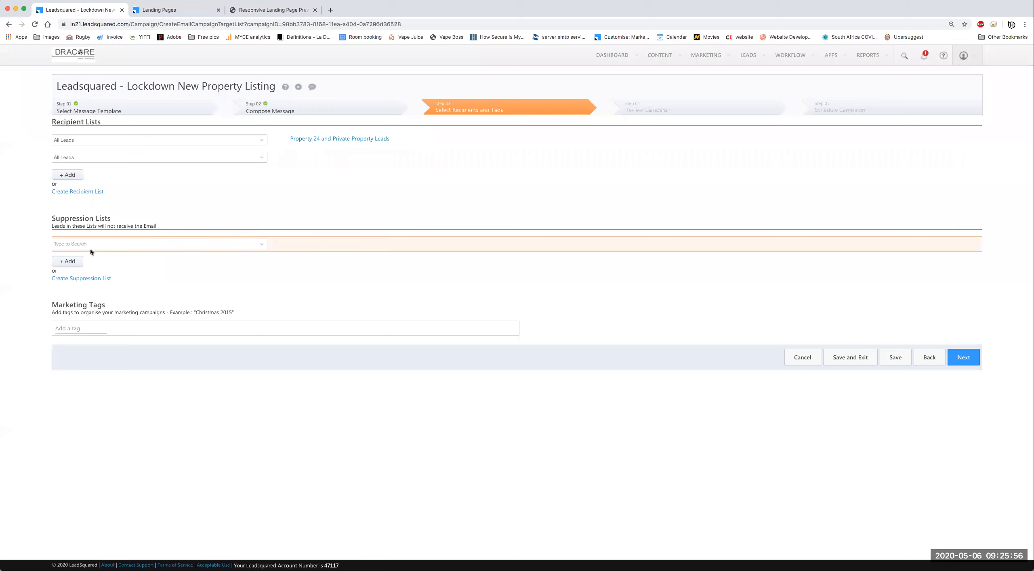
Step: Suppress Property 24 and Private Property Leads, adding two extra suppression list rows
{"action": "left_click", "coordinate": [264, 247]}
{"action": "scroll", "coordinate": [118, 304], "scroll_direction": "down", "scroll_amount": 3}
{"action": "scroll", "coordinate": [147, 304], "scroll_direction": "down", "scroll_amount": 3}
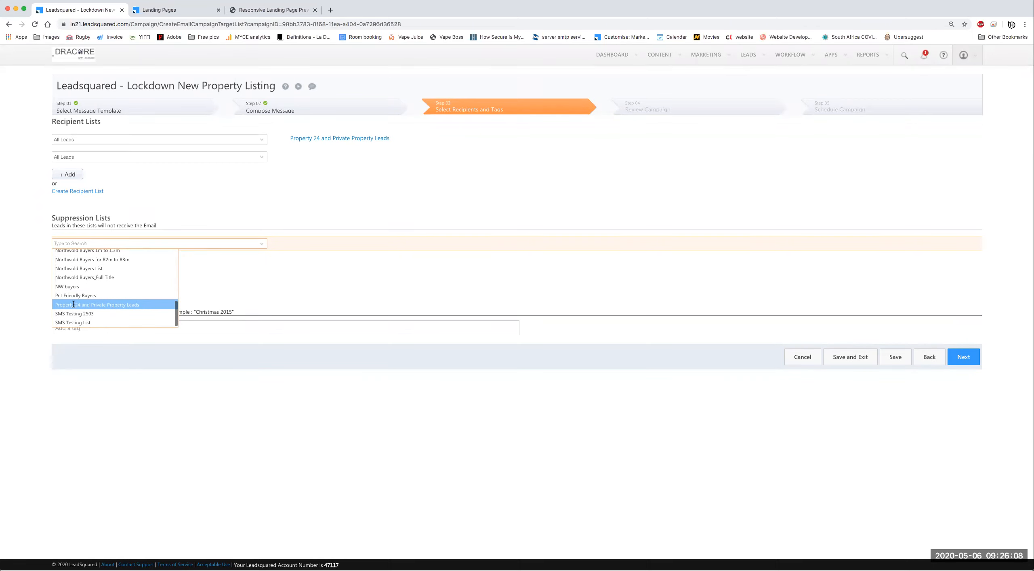
{"action": "left_click", "coordinate": [106, 304]}
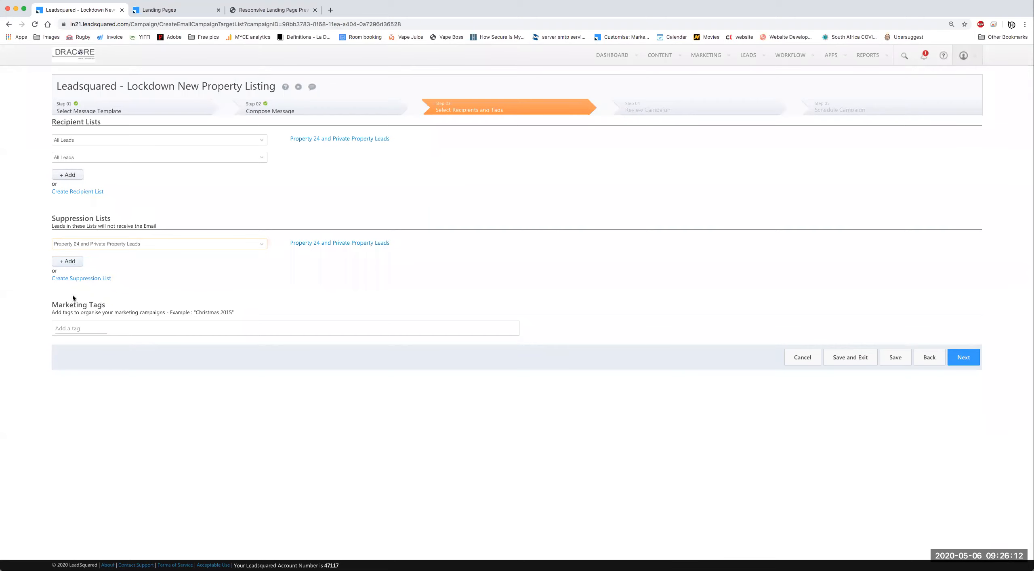
{"action": "left_click", "coordinate": [69, 262]}
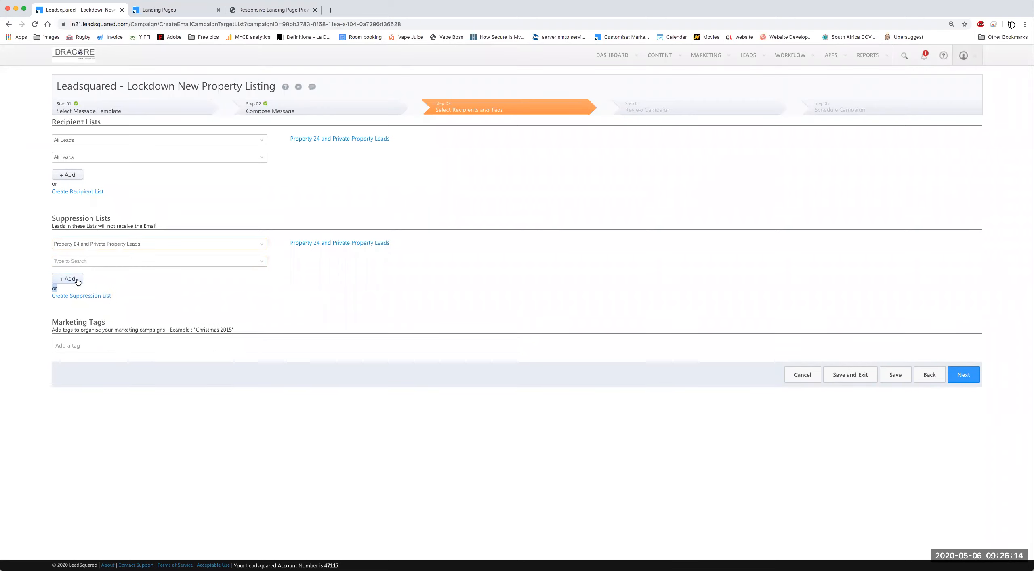
{"action": "left_click", "coordinate": [77, 280]}
{"action": "left_click", "coordinate": [281, 140]}
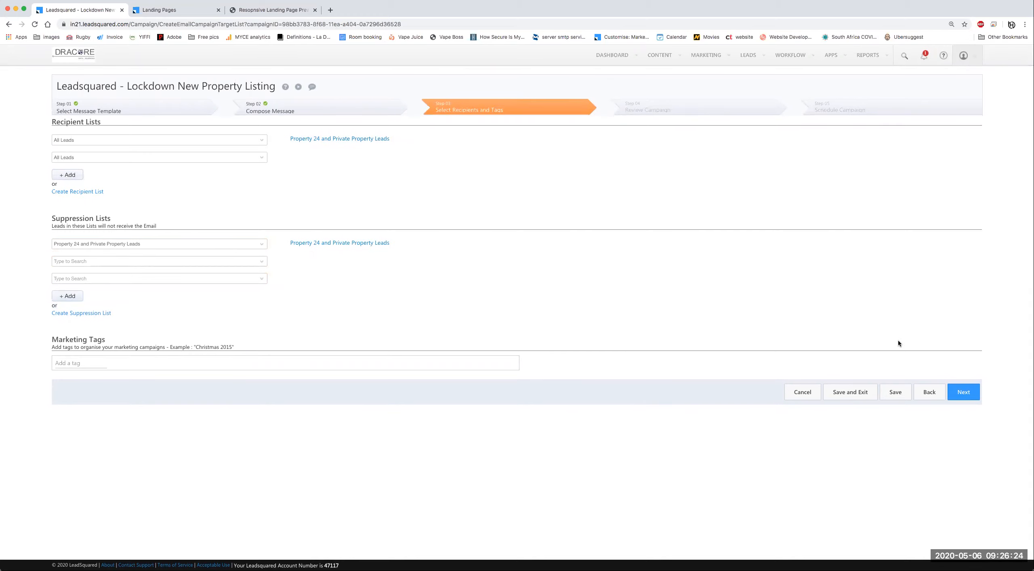
Step: Save the recipient and suppression choices, dismissing the duplicate-list warning
{"action": "left_click", "coordinate": [896, 392]}
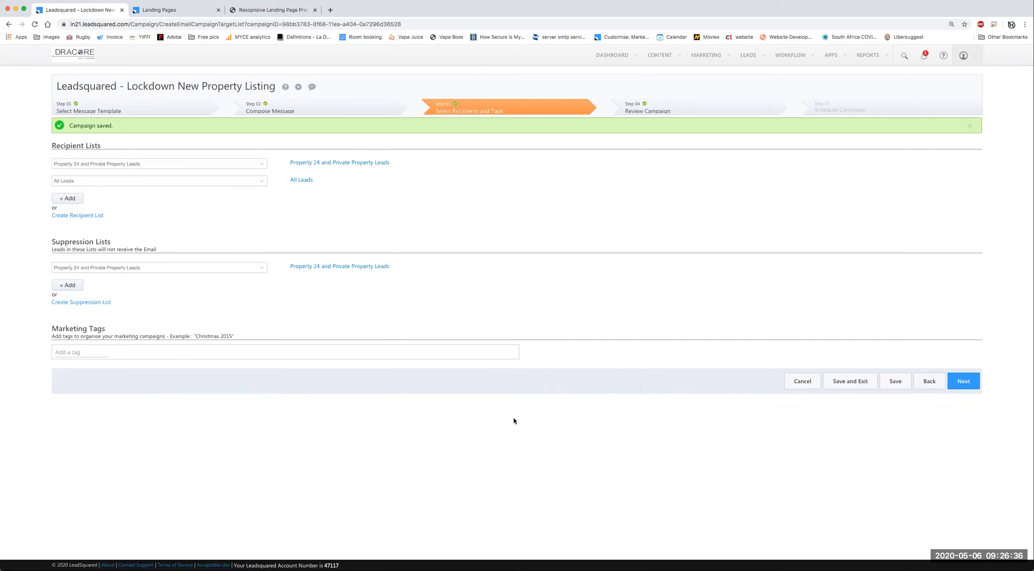
{"action": "left_click", "coordinate": [947, 379]}
{"action": "left_click", "coordinate": [623, 304]}
Step: Switch the suppression list to Starred Leads, save, and decline continuing with the empty list
{"action": "left_click", "coordinate": [259, 271]}
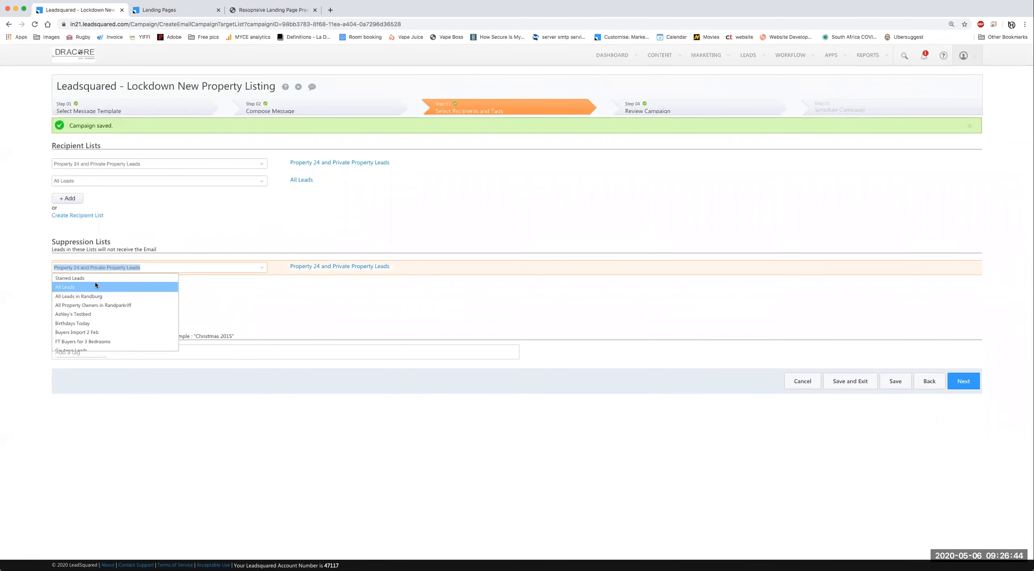
{"action": "left_click", "coordinate": [588, 282]}
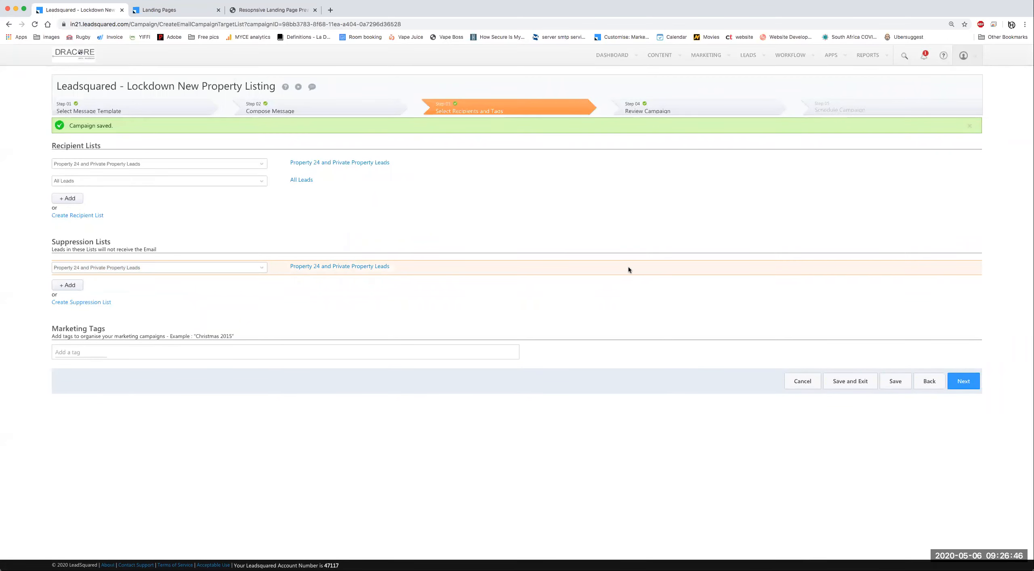
{"action": "left_click", "coordinate": [265, 270]}
{"action": "left_click", "coordinate": [243, 269]}
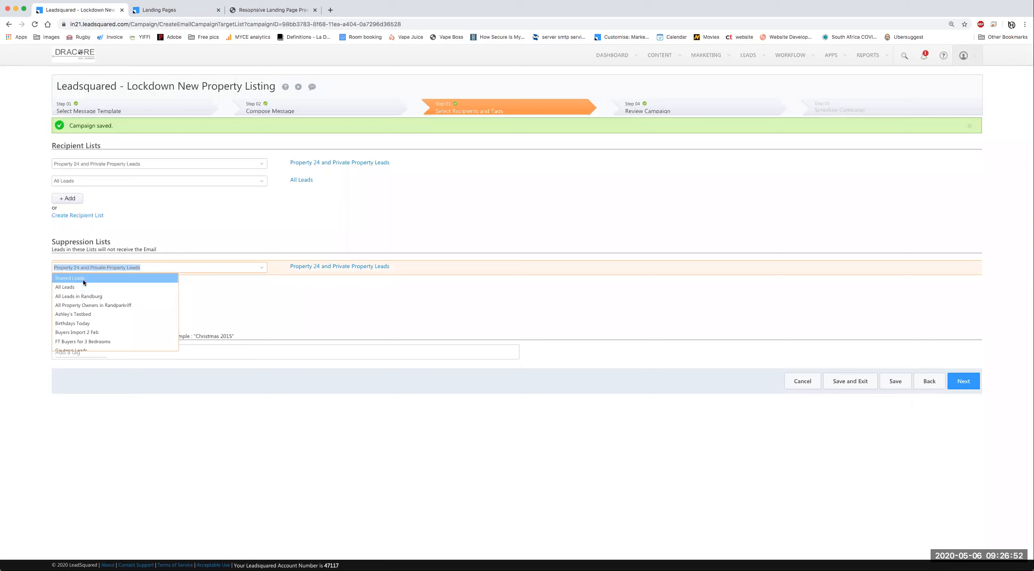
{"action": "left_click", "coordinate": [93, 280]}
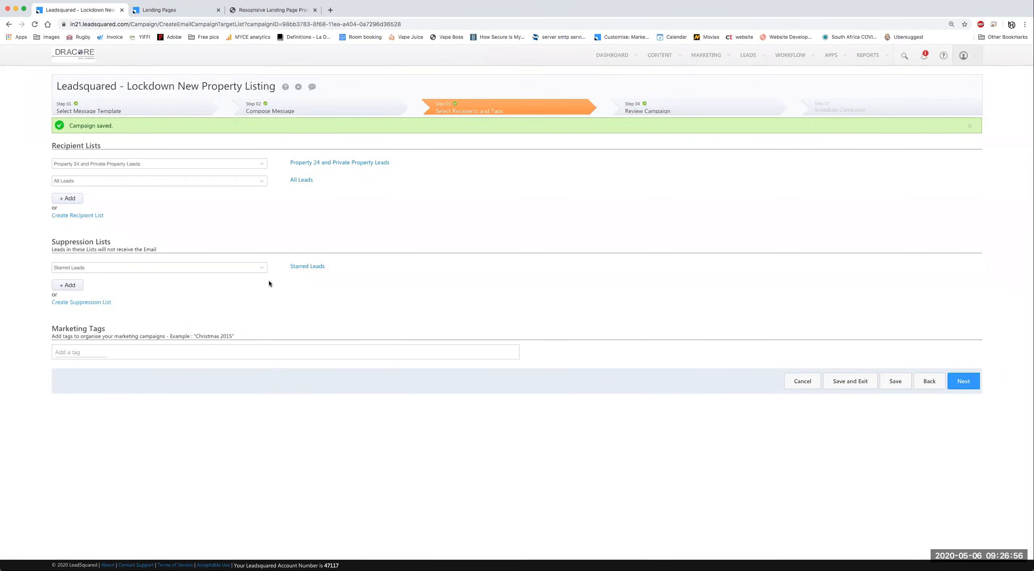
{"action": "left_click", "coordinate": [891, 382]}
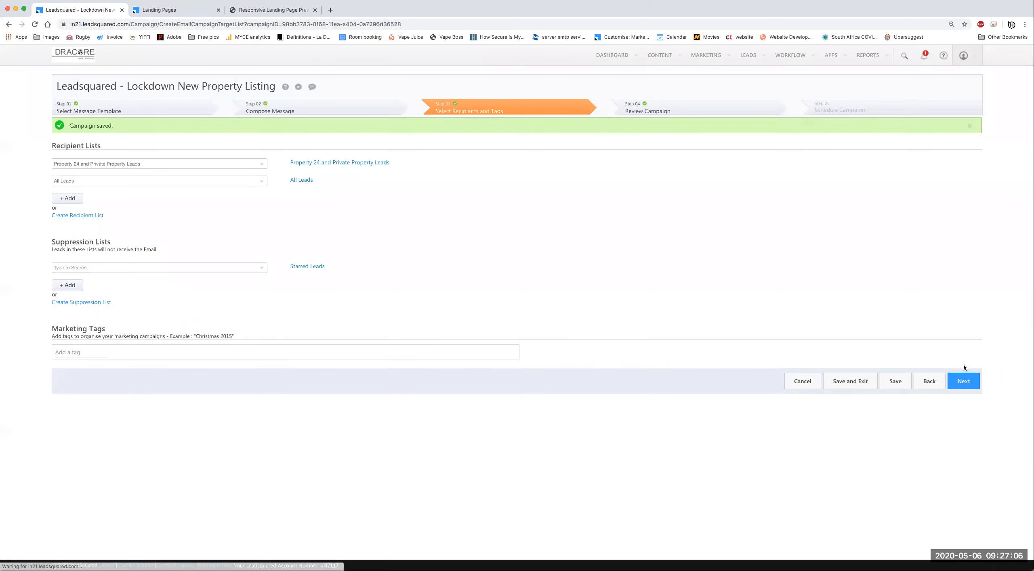
{"action": "left_click", "coordinate": [965, 382]}
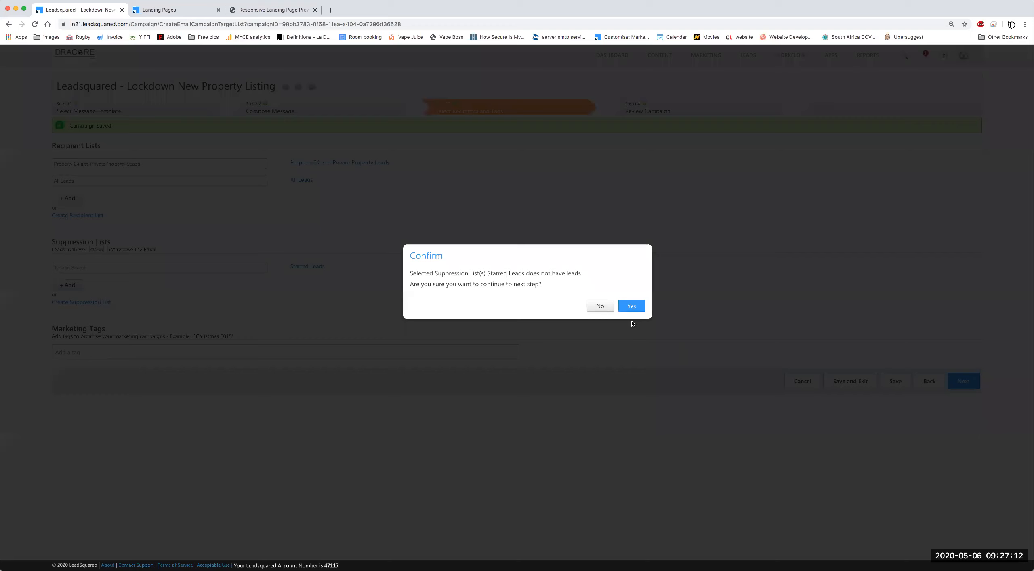
{"action": "left_click", "coordinate": [601, 307]}
Step: Change the second recipient list to All Leads in Randburg
{"action": "left_click", "coordinate": [184, 181]}
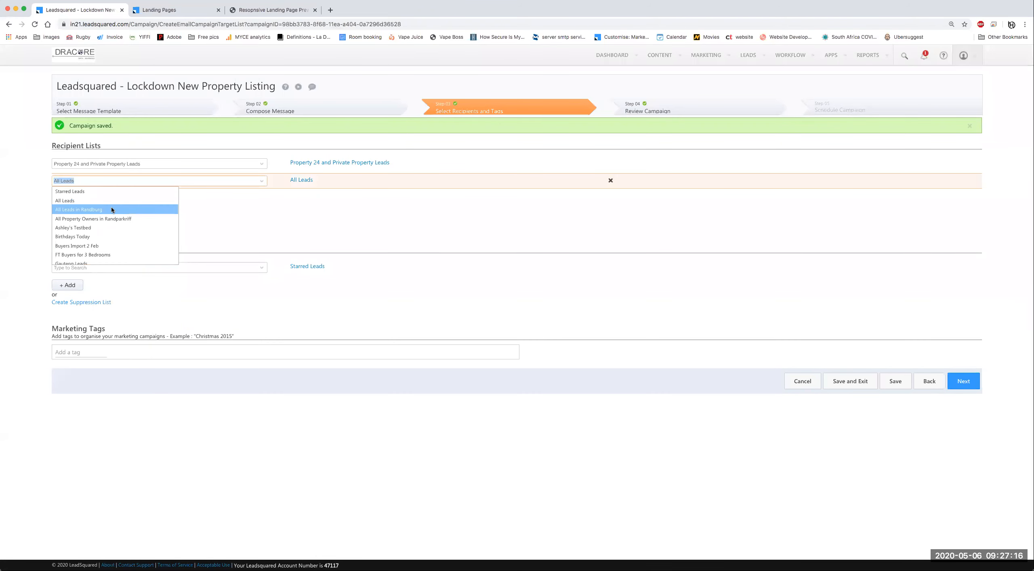
{"action": "left_click", "coordinate": [113, 209]}
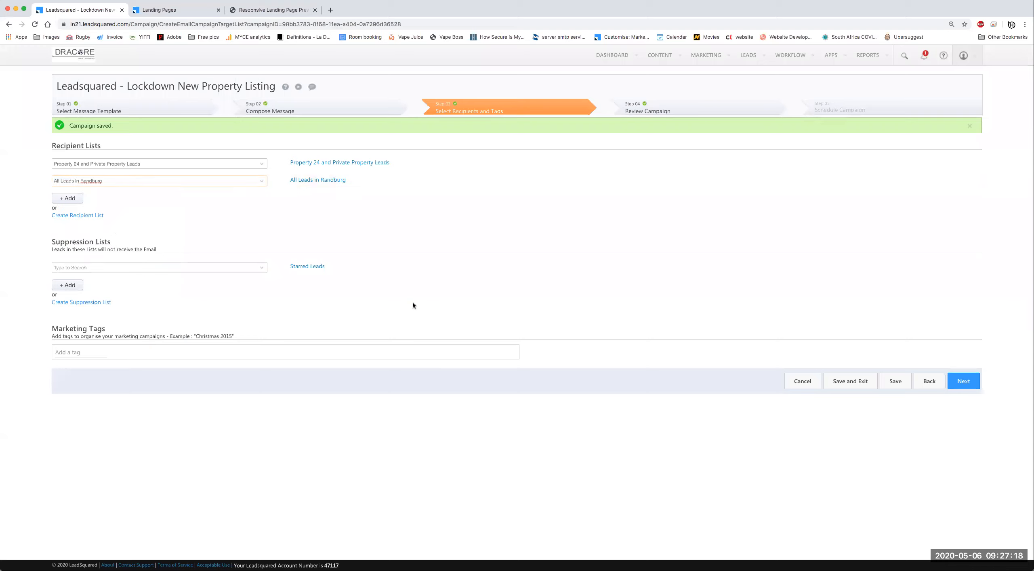
{"action": "right_click", "coordinate": [365, 268]}
{"action": "left_click", "coordinate": [861, 355]}
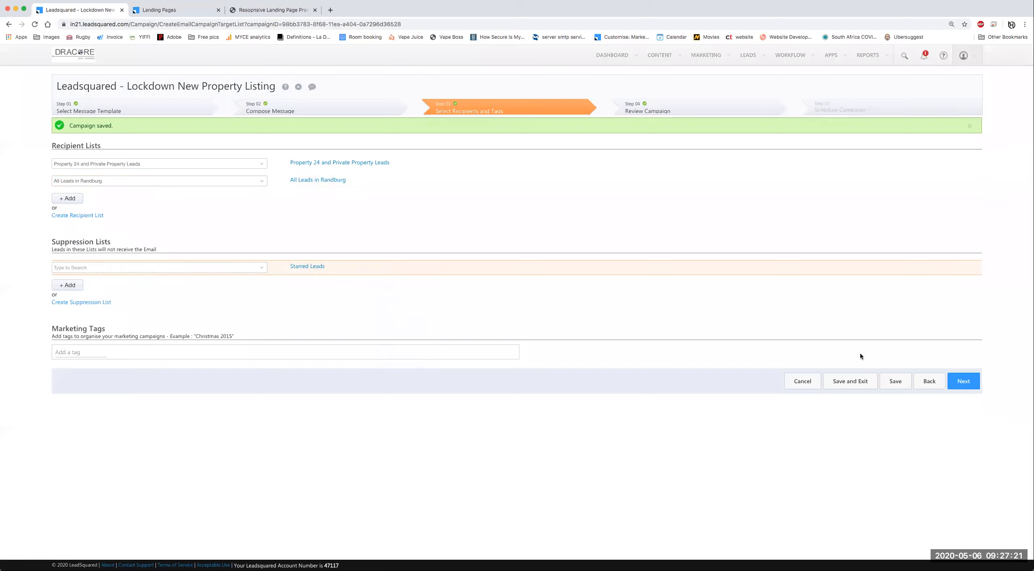
Step: Save the campaign despite the empty suppression list and confirm moving to the review step
{"action": "left_click", "coordinate": [896, 382]}
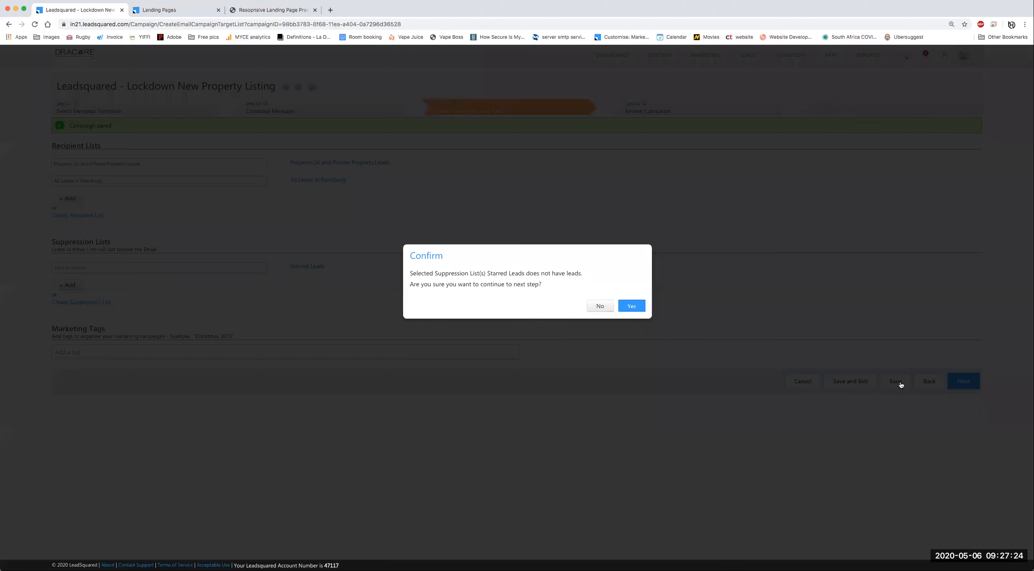
{"action": "left_click", "coordinate": [632, 306]}
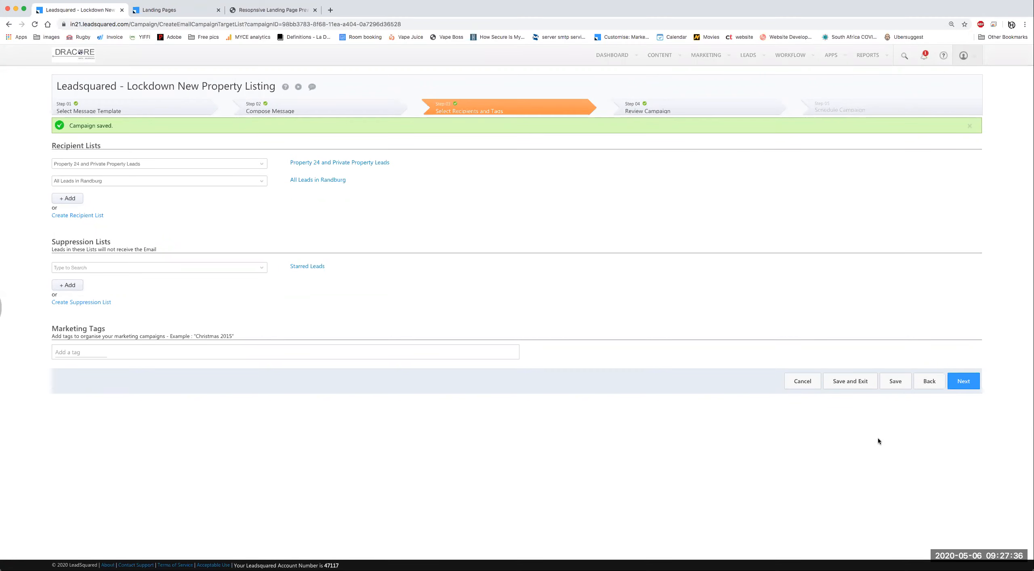
{"action": "left_click", "coordinate": [963, 382]}
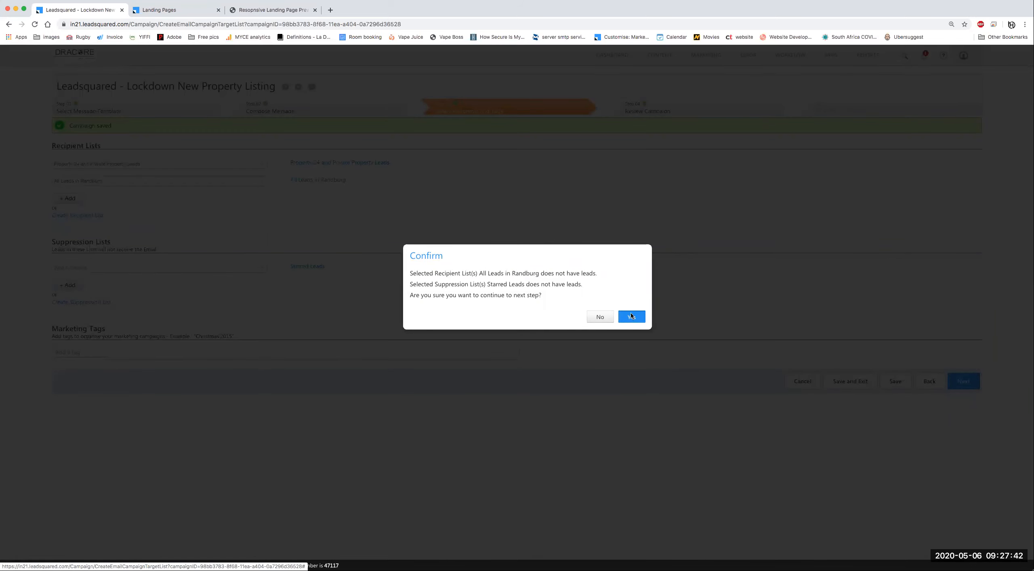
{"action": "left_click", "coordinate": [632, 317]}
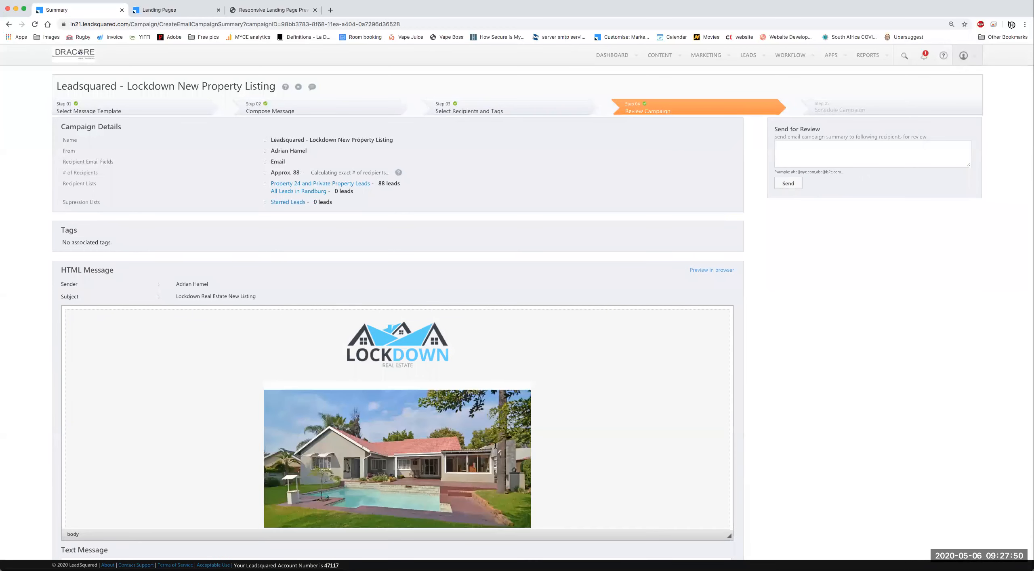
Step: Scroll through the Review Campaign summary of the property listing campaign
{"action": "scroll", "coordinate": [464, 387], "scroll_direction": "down", "scroll_amount": 6}
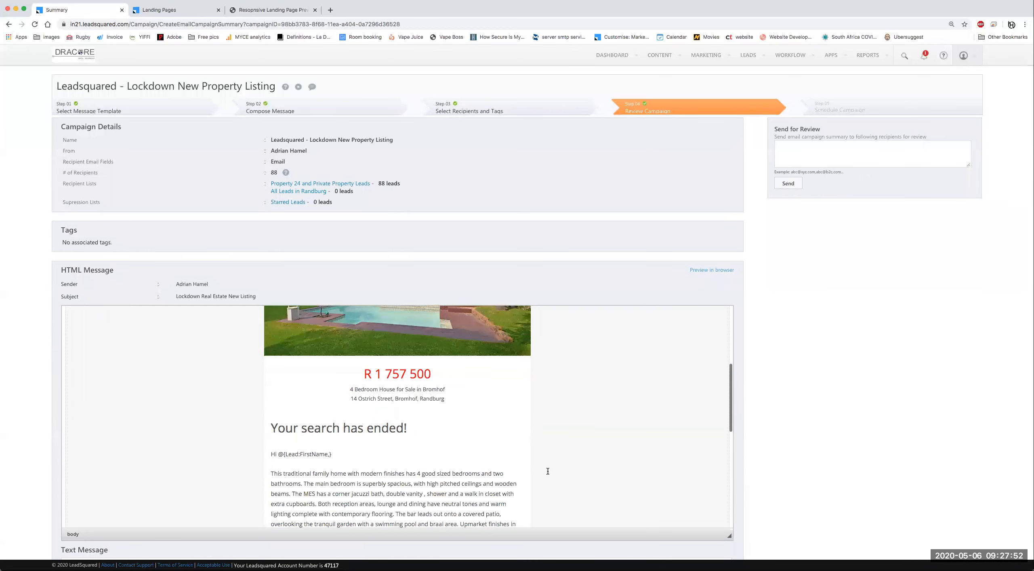
{"action": "scroll", "coordinate": [548, 472], "scroll_direction": "down", "scroll_amount": 15}
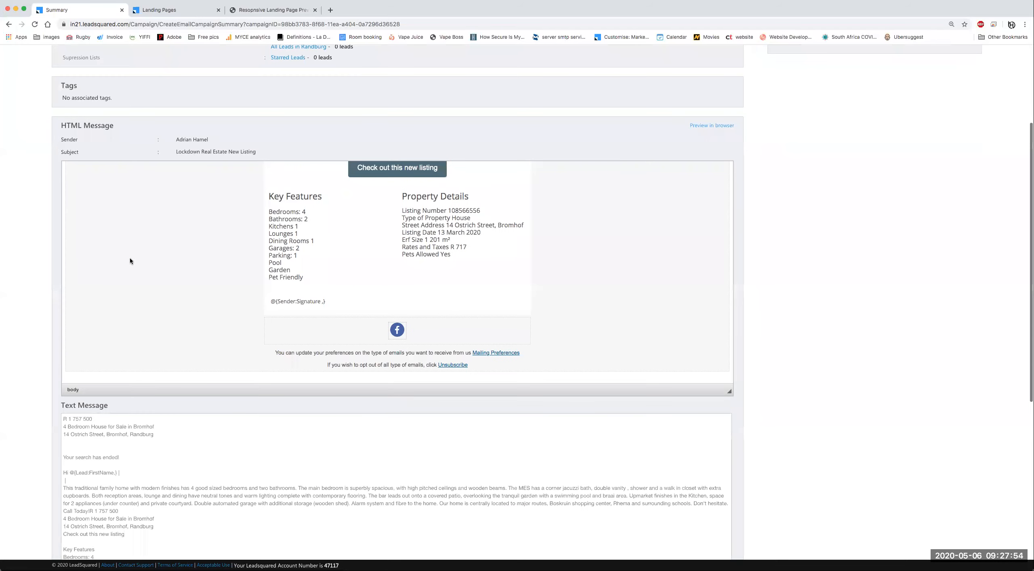
{"action": "scroll", "coordinate": [381, 411], "scroll_direction": "down", "scroll_amount": 5}
{"action": "scroll", "coordinate": [365, 351], "scroll_direction": "down", "scroll_amount": 3}
{"action": "scroll", "coordinate": [442, 261], "scroll_direction": "up", "scroll_amount": 4}
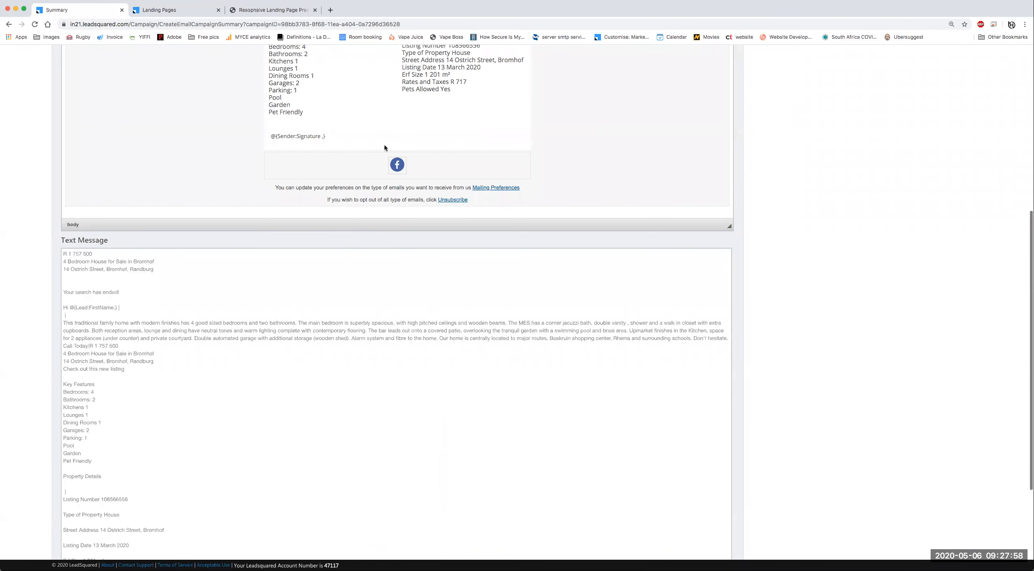
{"action": "scroll", "coordinate": [425, 249], "scroll_direction": "up", "scroll_amount": 5}
{"action": "scroll", "coordinate": [340, 197], "scroll_direction": "up", "scroll_amount": 10}
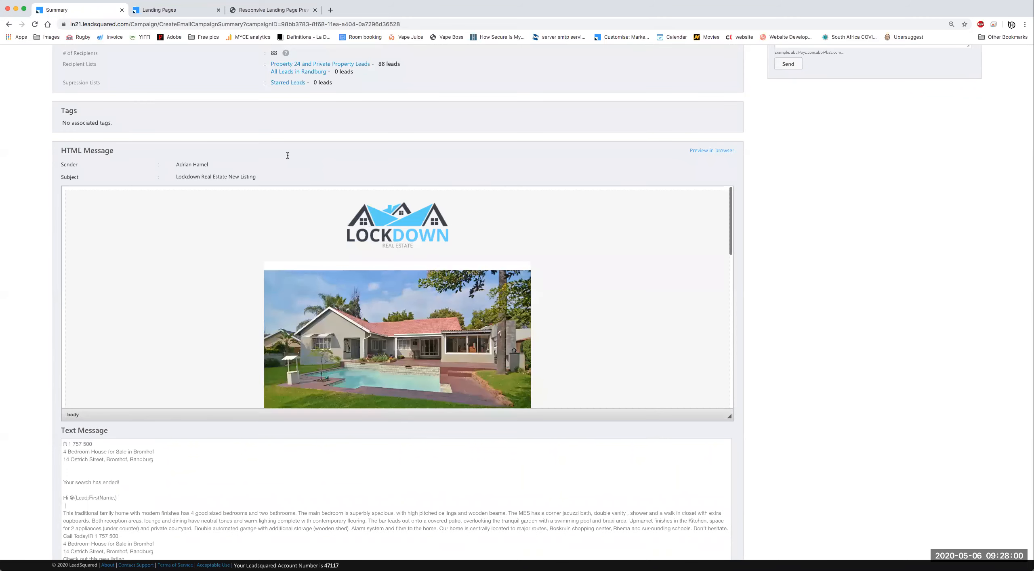
{"action": "scroll", "coordinate": [375, 187], "scroll_direction": "up", "scroll_amount": 3}
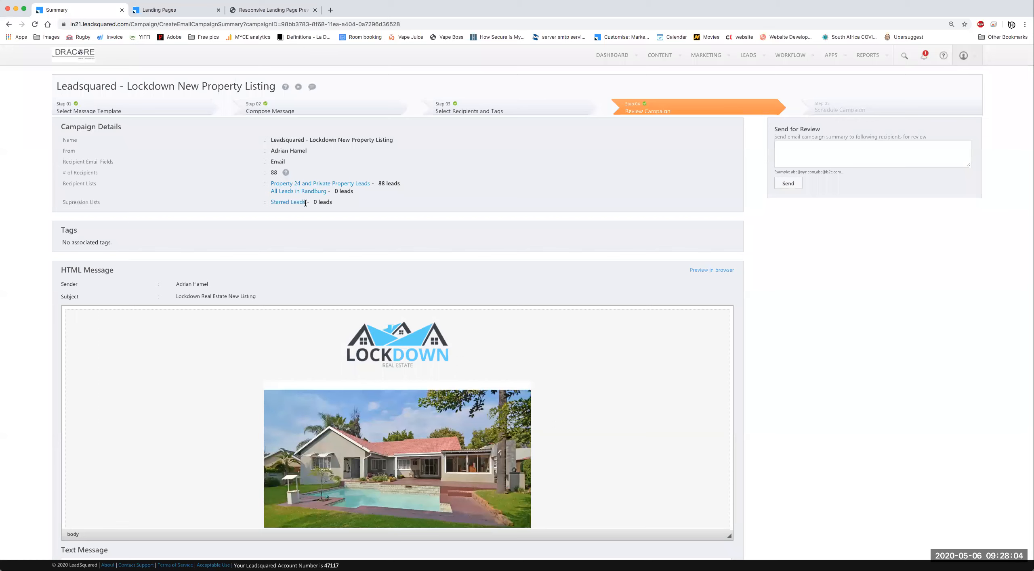
{"action": "left_click_drag", "start_coordinate": [313, 203], "coordinate": [355, 207]}
{"action": "left_click", "coordinate": [333, 198]}
Step: Advance from Review Campaign to the Schedule Campaign step
{"action": "scroll", "coordinate": [698, 400], "scroll_direction": "down", "scroll_amount": 5}
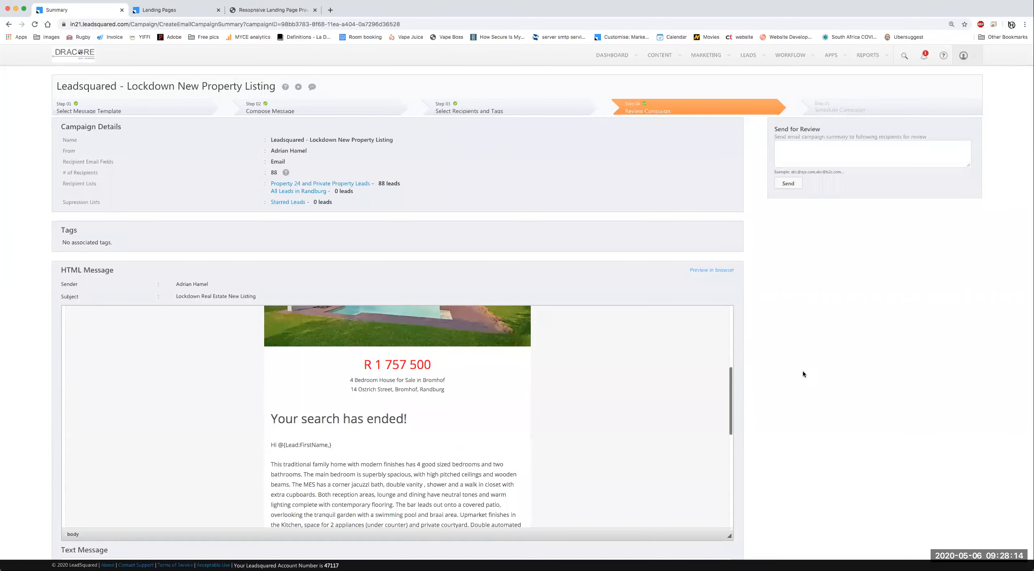
{"action": "scroll", "coordinate": [803, 370], "scroll_direction": "down", "scroll_amount": 2}
{"action": "scroll", "coordinate": [800, 380], "scroll_direction": "down", "scroll_amount": 12}
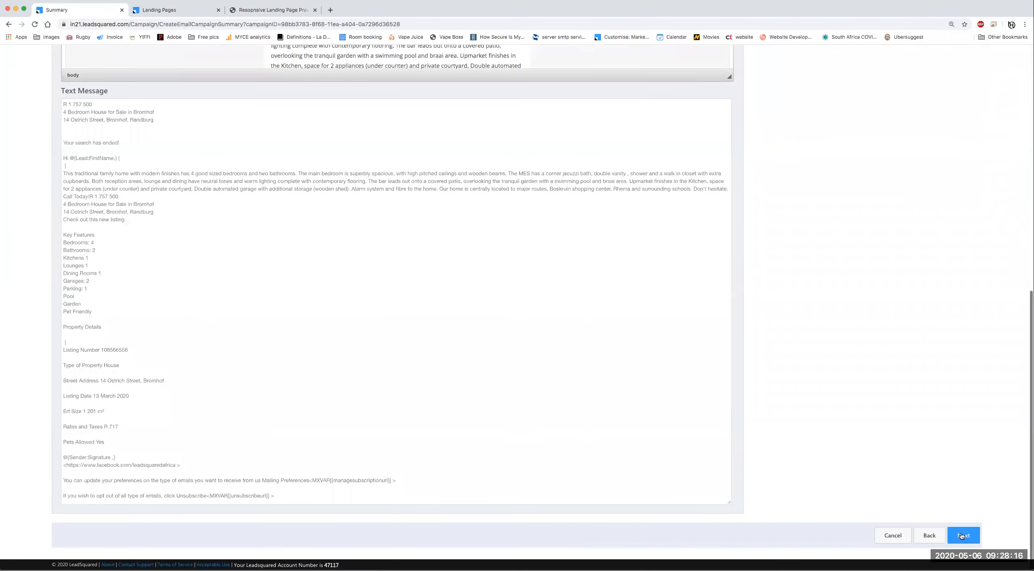
{"action": "left_click", "coordinate": [965, 536]}
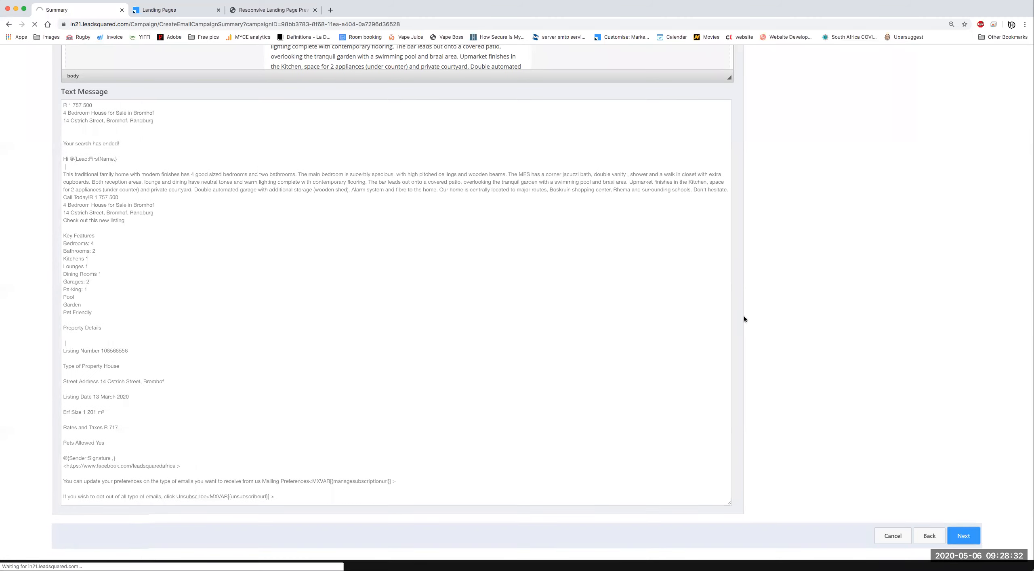
{"action": "scroll", "coordinate": [739, 321], "scroll_direction": "up", "scroll_amount": 1}
{"action": "scroll", "coordinate": [740, 321], "scroll_direction": "up", "scroll_amount": 10}
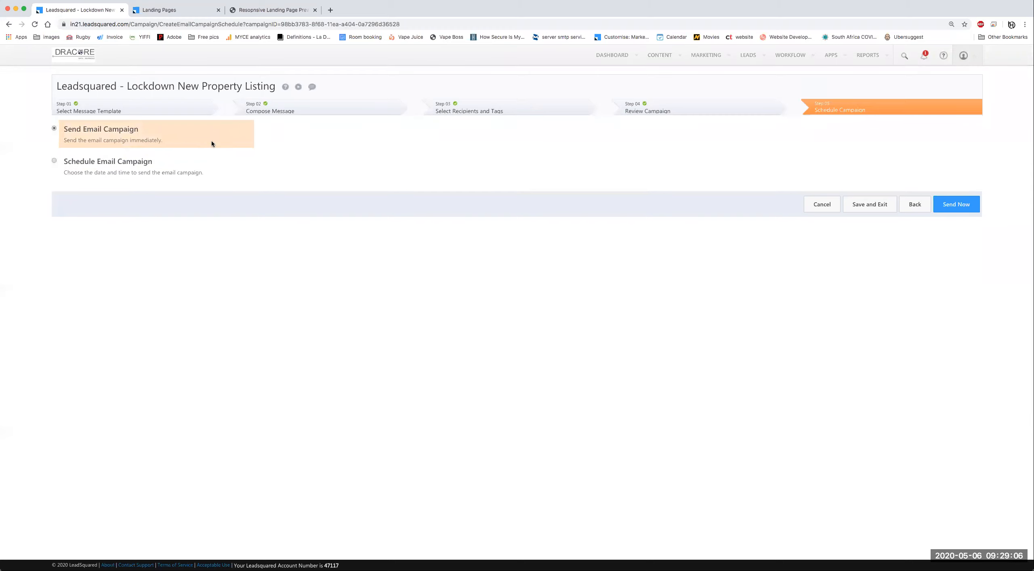
Step: Keep the send-immediately option and Save and Exit, leaving the campaign as a Draft
{"action": "left_click", "coordinate": [55, 161]}
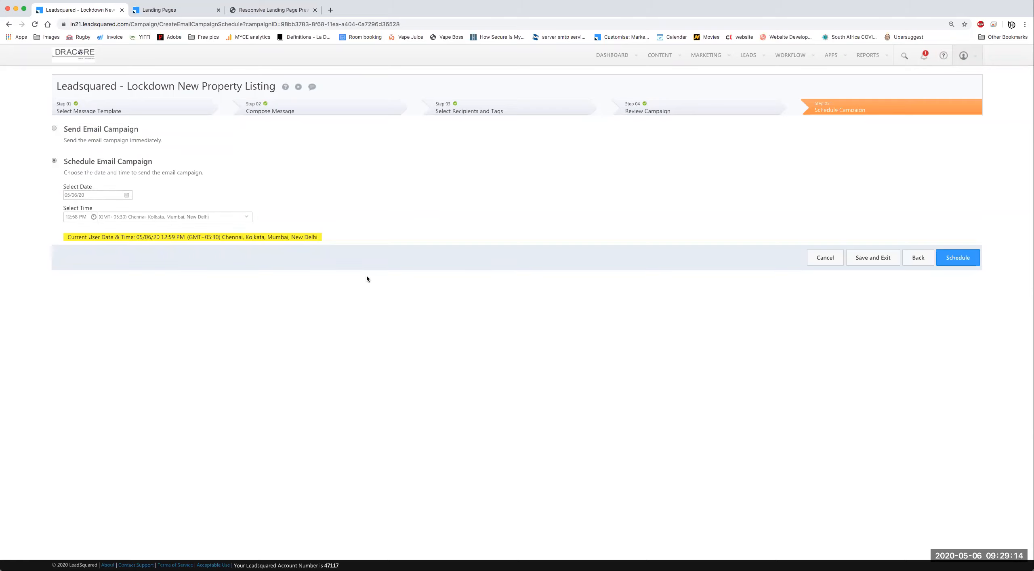
{"action": "left_click", "coordinate": [54, 130]}
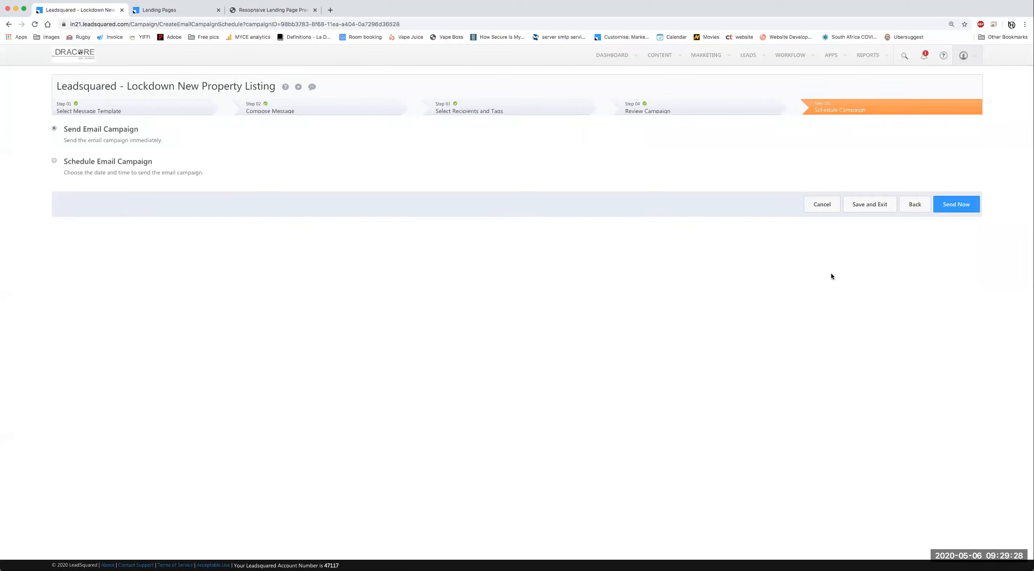
{"action": "left_click", "coordinate": [875, 206]}
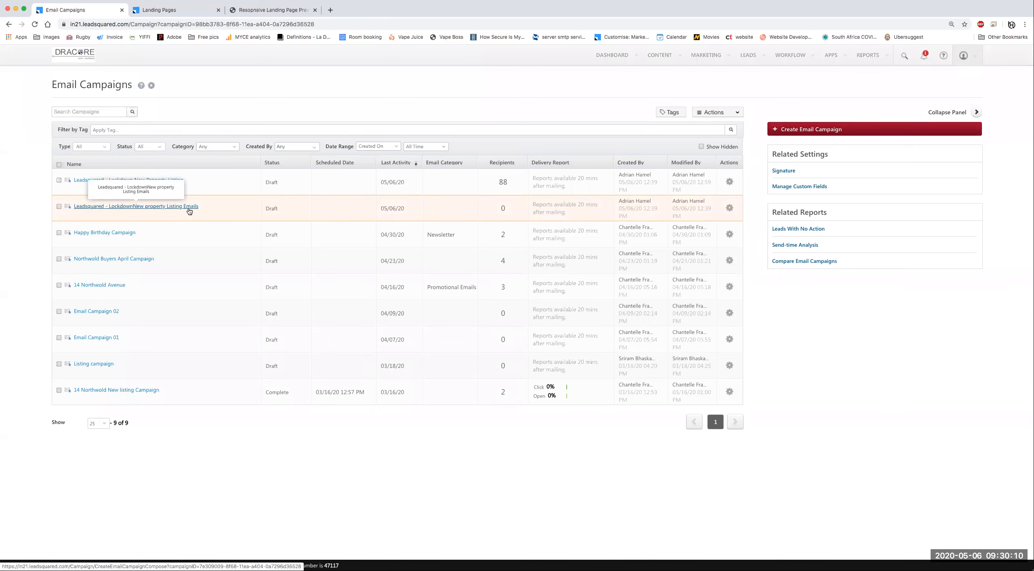
Step: Create a new email campaign from the Email Campaigns list, opening Email Campaign 03
{"action": "left_click", "coordinate": [730, 208]}
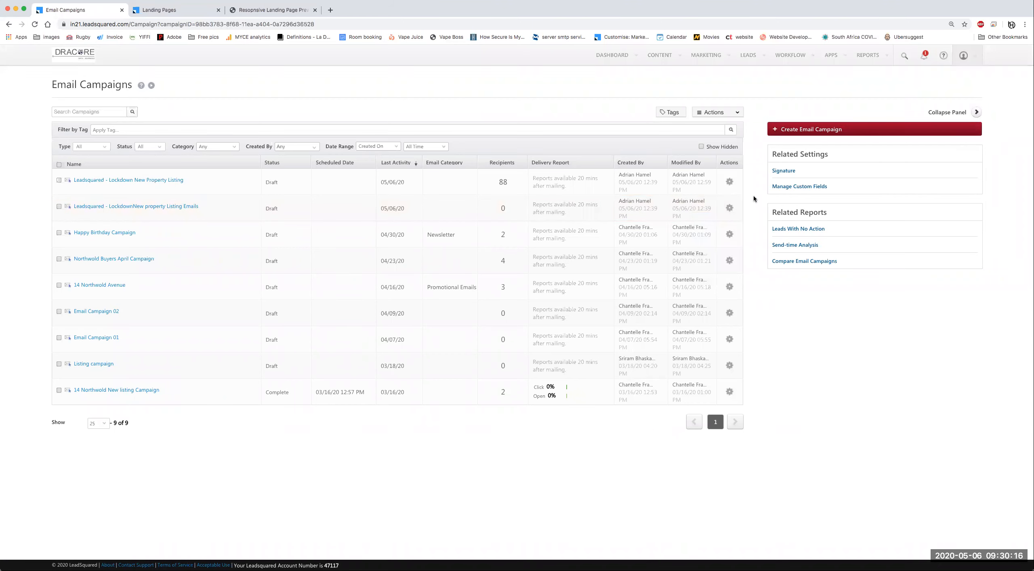
{"action": "left_click", "coordinate": [829, 131]}
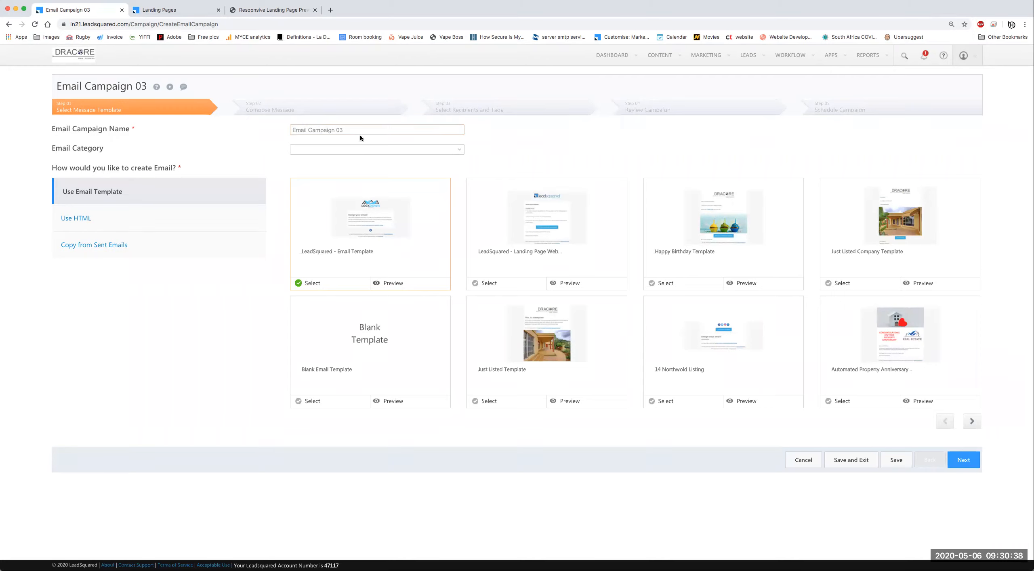
Step: Replace the campaign name with 'LSQ - Lockdown email campaing New Property listing'
{"action": "triple_click", "coordinate": [379, 132]}
{"action": "type", "text": "LDS"}
{"action": "key", "text": "BackSpace"}
{"action": "key", "text": "BackSpace"}
{"action": "type", "text": "SQ - Lockdown email campaing New Property lis"}
Step: Correct 'campaing' to 'campaign' via spelling suggestions and continue to Compose Message
{"action": "key", "text": "super+a"}
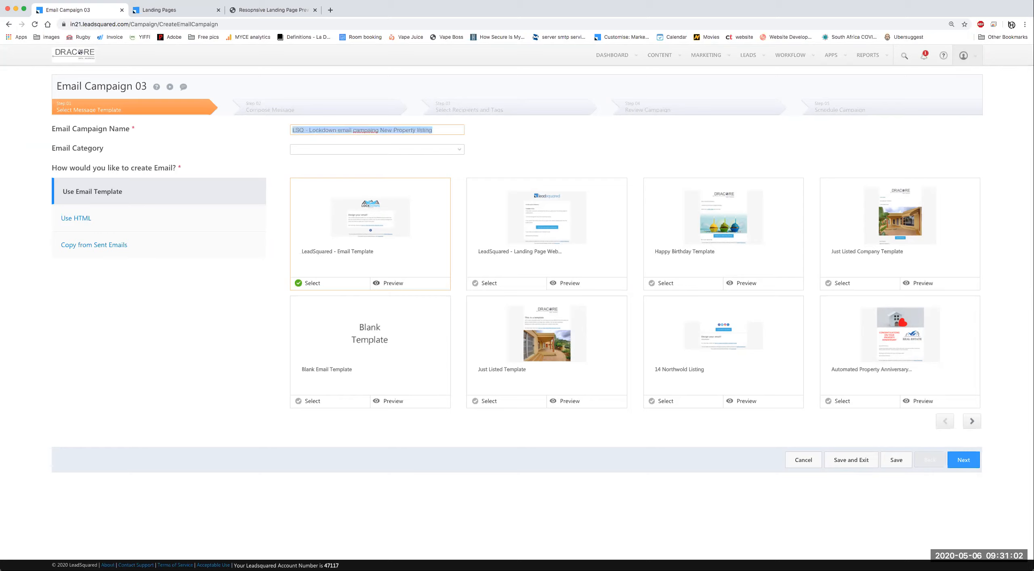
{"action": "right_click", "coordinate": [365, 130]}
{"action": "left_click", "coordinate": [347, 143]}
{"action": "left_click", "coordinate": [361, 130]}
{"action": "right_click", "coordinate": [362, 130]}
{"action": "left_click", "coordinate": [380, 133]}
{"action": "key", "text": "super+a"}
{"action": "key", "text": "super+c"}
{"action": "left_click", "coordinate": [516, 162]}
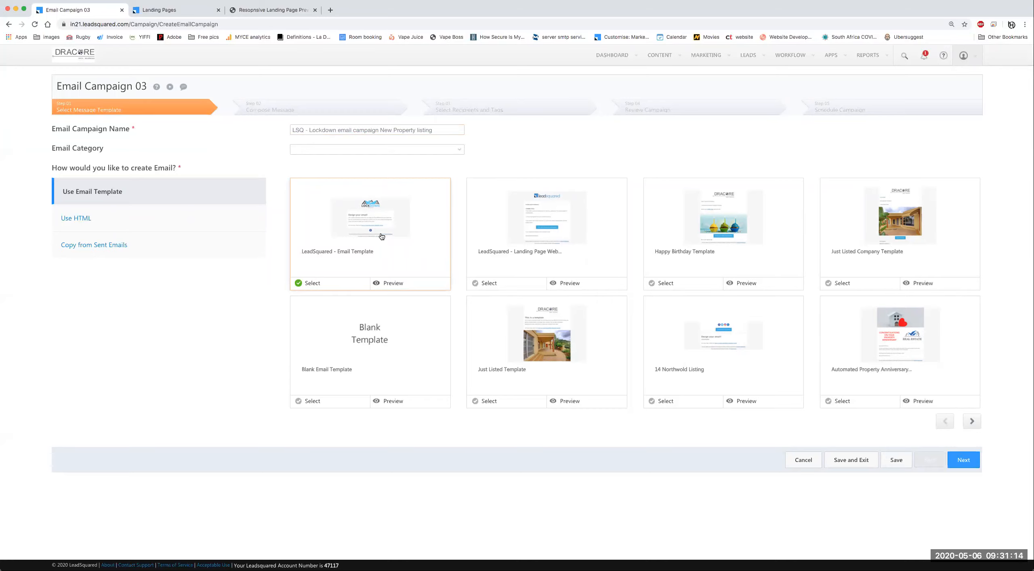
{"action": "left_click", "coordinate": [965, 461]}
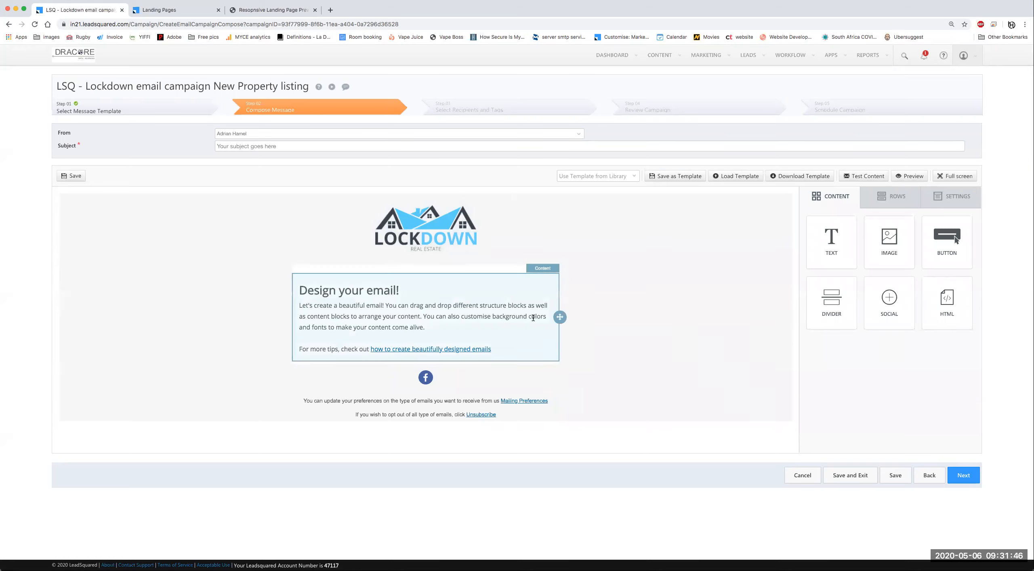
Step: Paste the campaign name as the subject and add a one-column row above 'Design your email!'
{"action": "triple_click", "coordinate": [290, 147]}
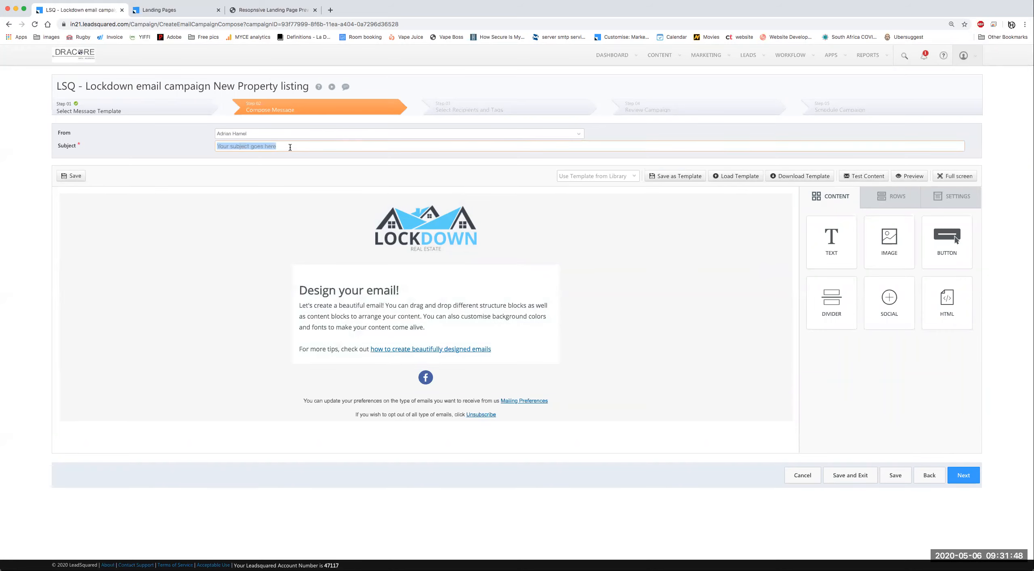
{"action": "key", "text": "super+v"}
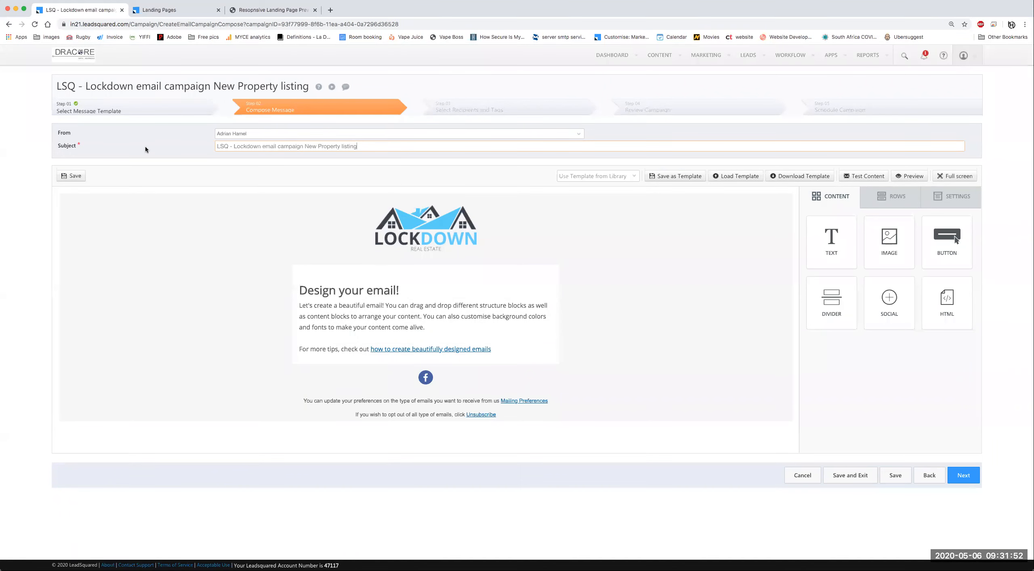
{"action": "left_click", "coordinate": [647, 328]}
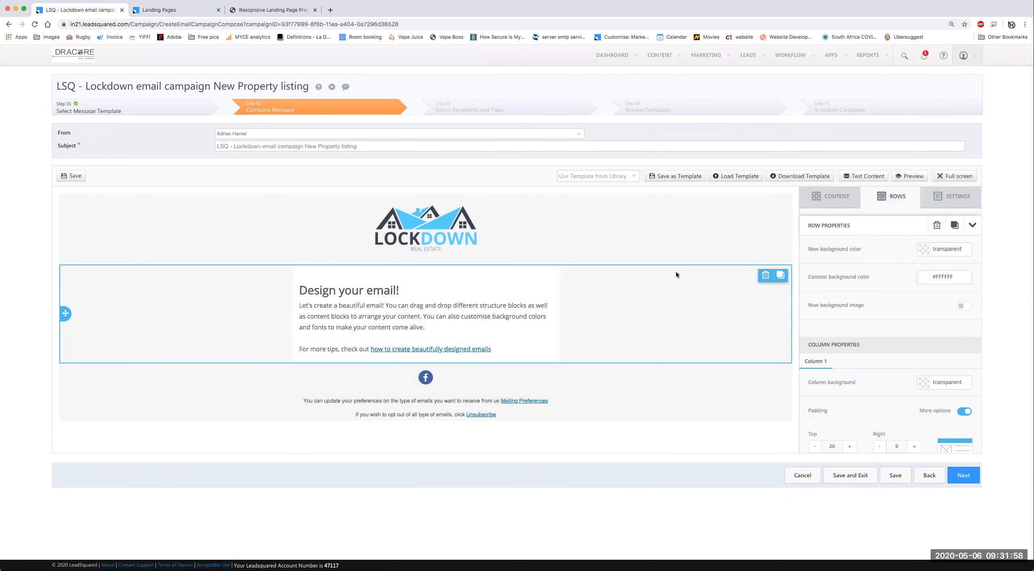
{"action": "left_click", "coordinate": [833, 201]}
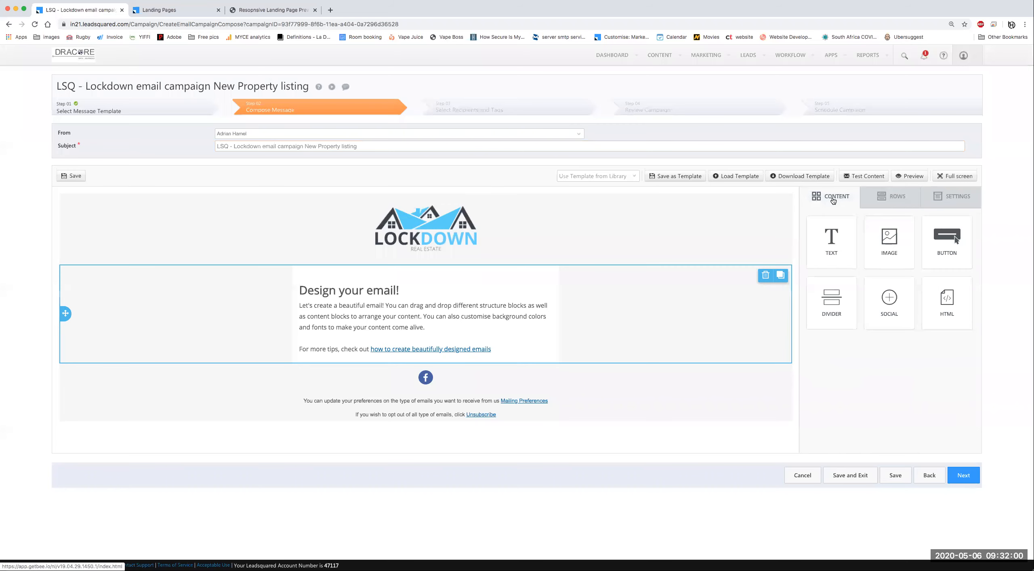
{"action": "left_click", "coordinate": [898, 200]}
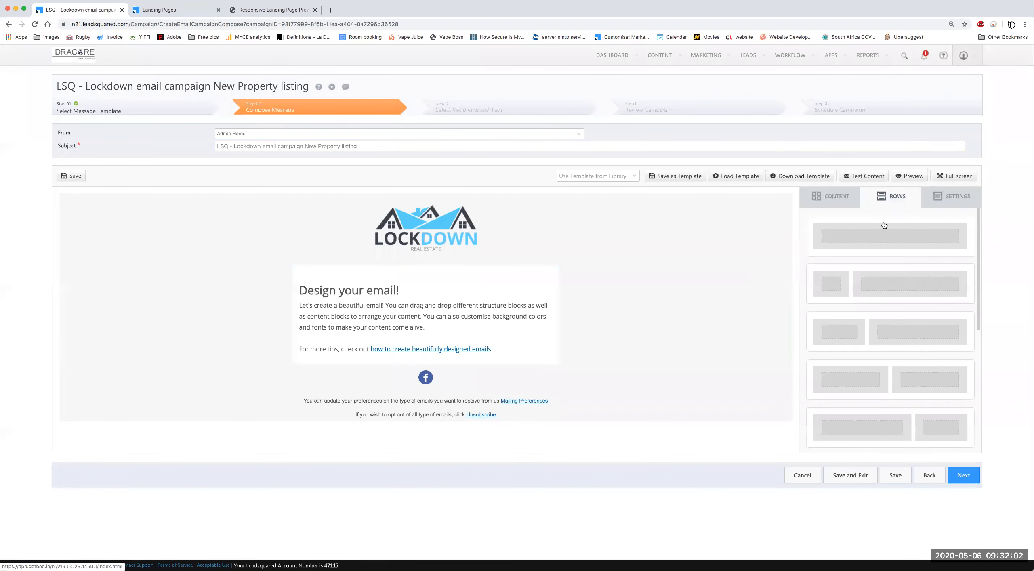
{"action": "left_click_drag", "start_coordinate": [891, 238], "coordinate": [461, 264]}
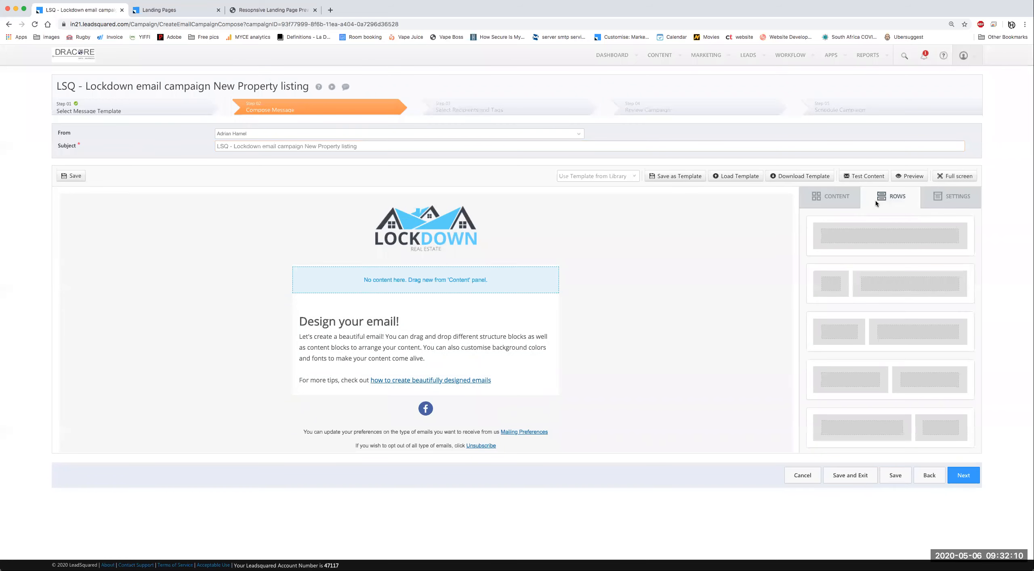
Step: Drop an image block into the empty row and browse to the images folder
{"action": "left_click", "coordinate": [828, 202]}
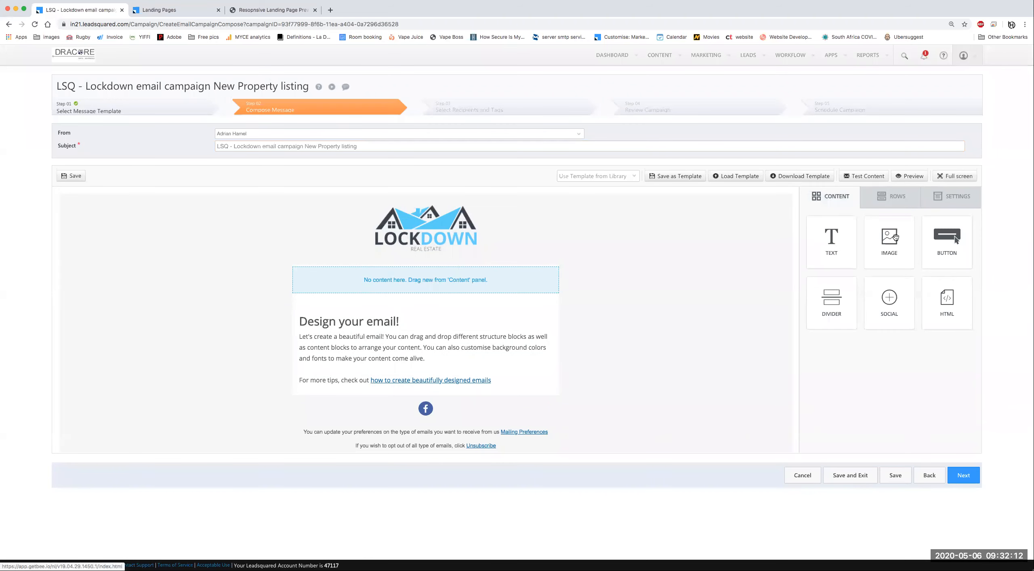
{"action": "left_click_drag", "start_coordinate": [891, 239], "coordinate": [471, 280]}
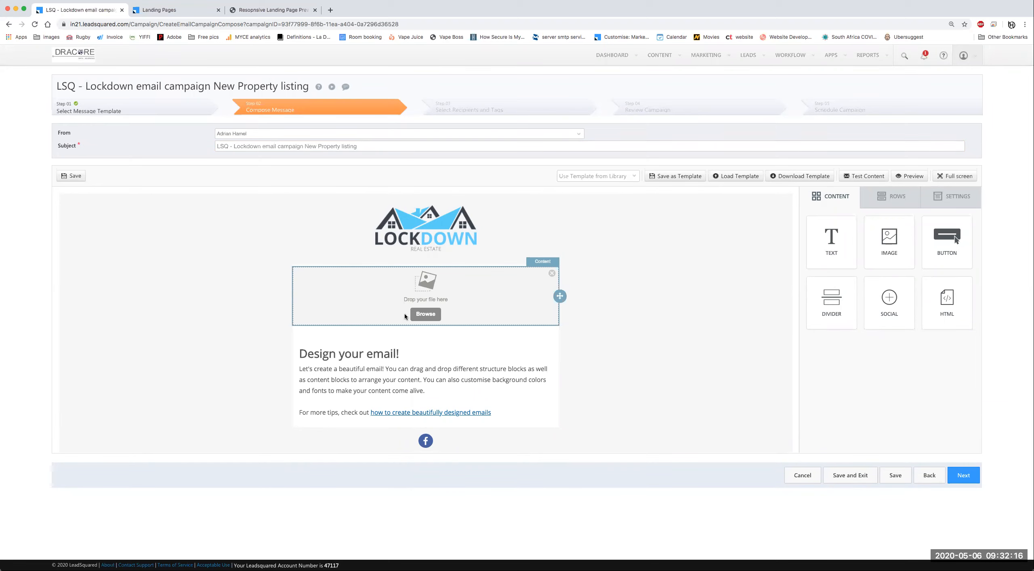
{"action": "left_click", "coordinate": [419, 316]}
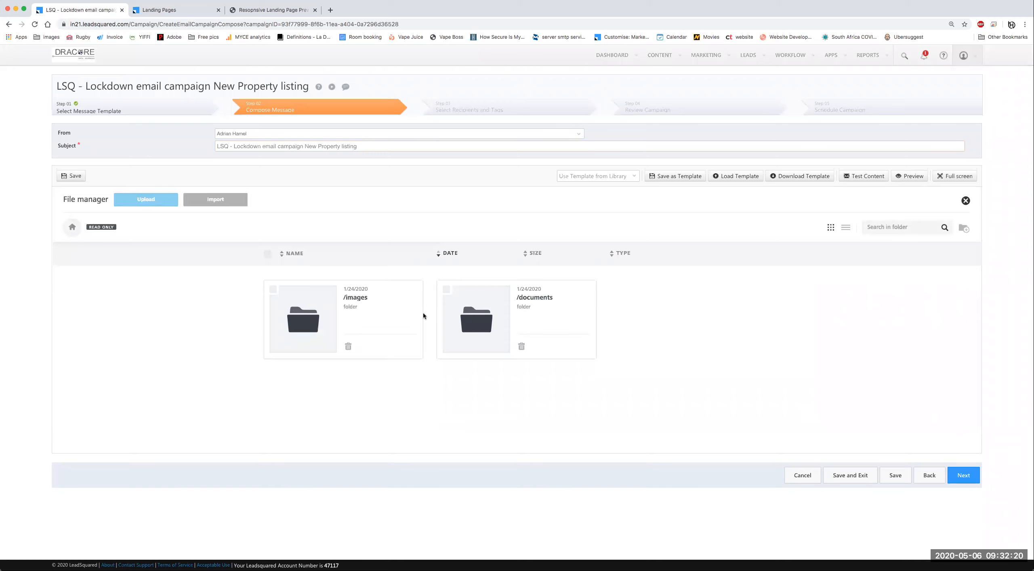
{"action": "left_click", "coordinate": [304, 323]}
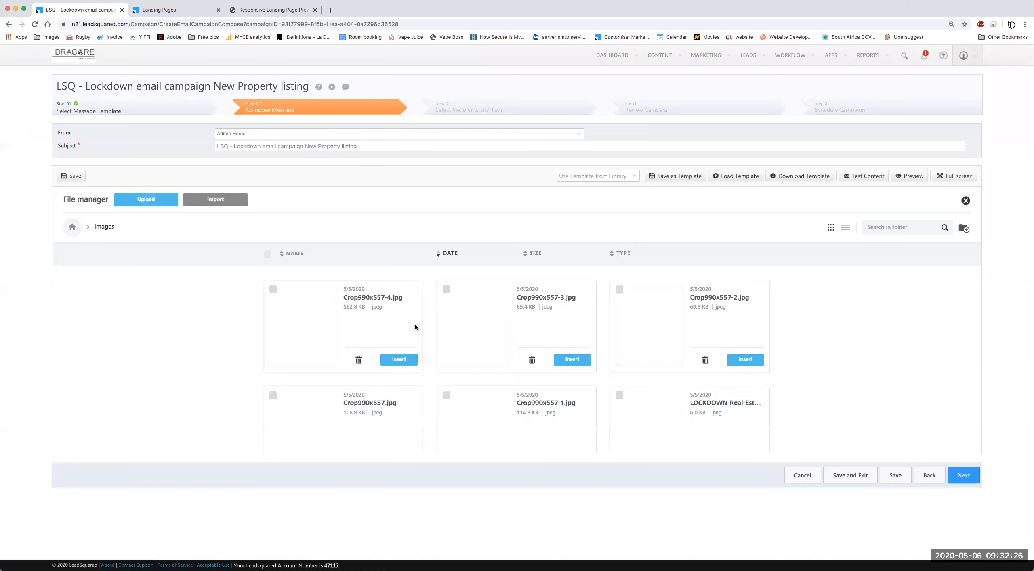
Step: Create a 'New Listings Randburg' folder inside images, then return to images without uploading
{"action": "left_click", "coordinate": [965, 229]}
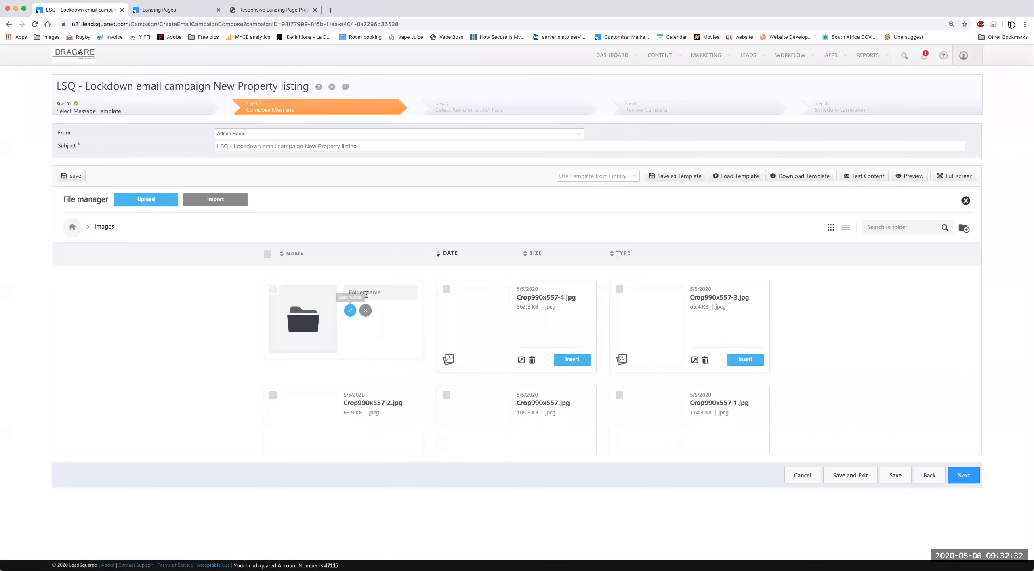
{"action": "type", "text": "N"}
{"action": "key", "text": "BackSpace"}
{"action": "key", "text": "BackSpace"}
{"action": "key", "text": "BackSpace"}
{"action": "type", "text": "rg"}
{"action": "left_click", "coordinate": [351, 312]}
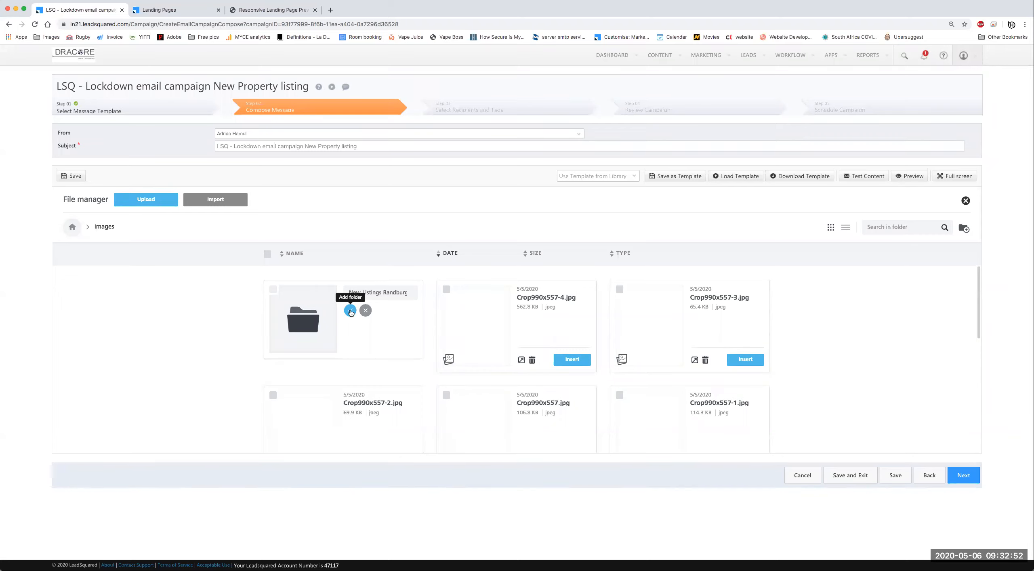
{"action": "left_click", "coordinate": [350, 312]}
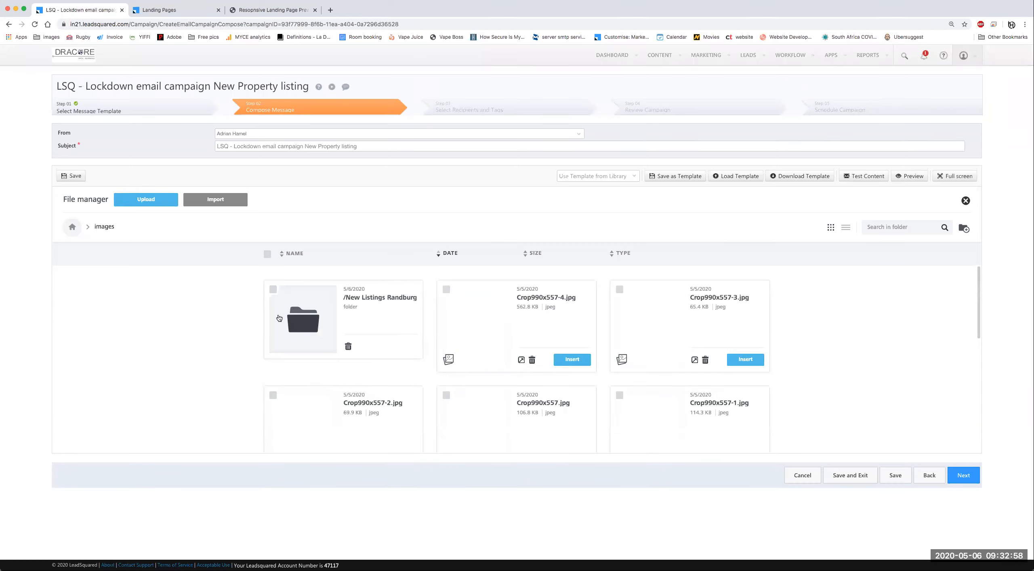
{"action": "left_click", "coordinate": [309, 298]}
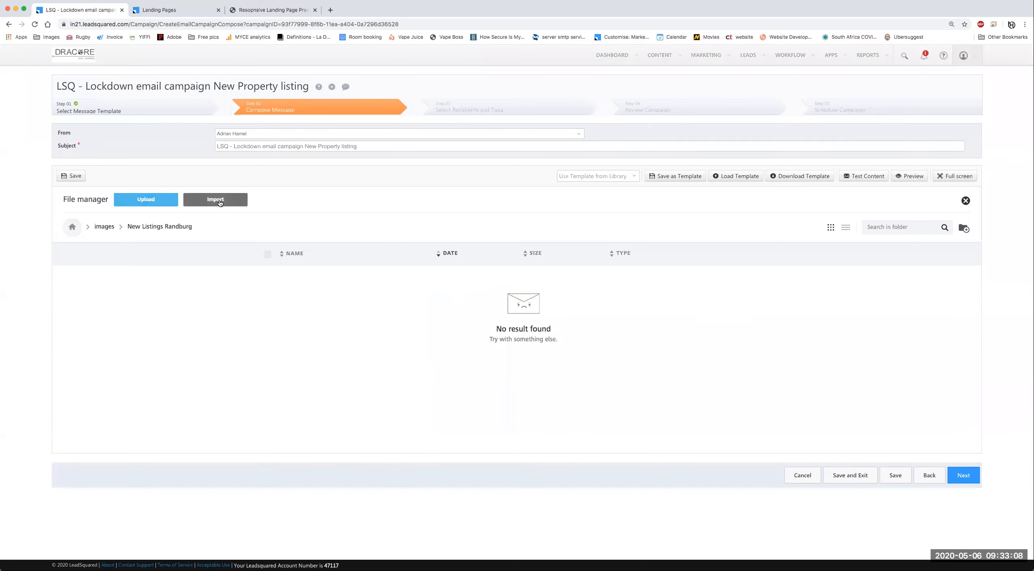
{"action": "left_click", "coordinate": [162, 201]}
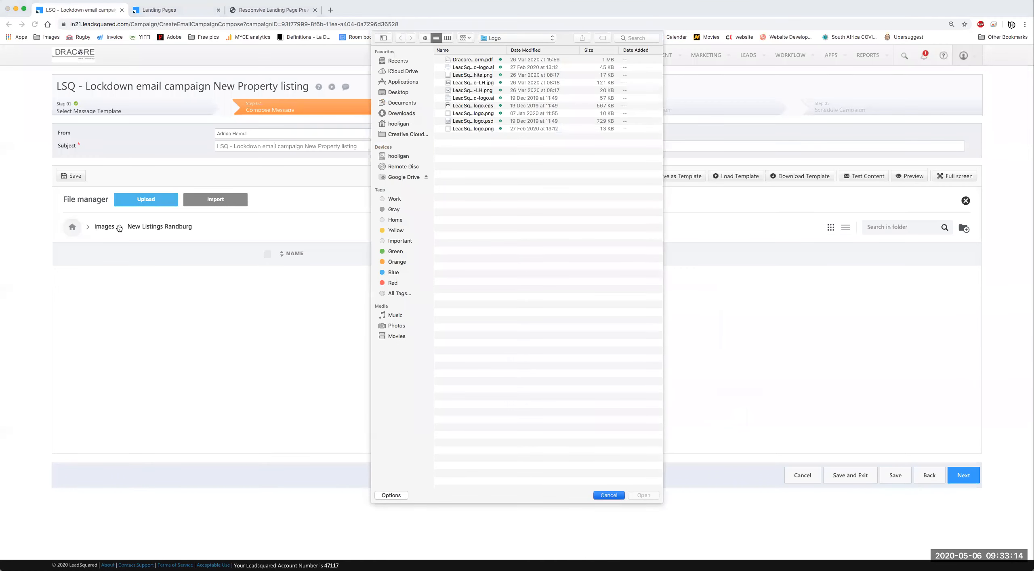
{"action": "left_click", "coordinate": [104, 228]}
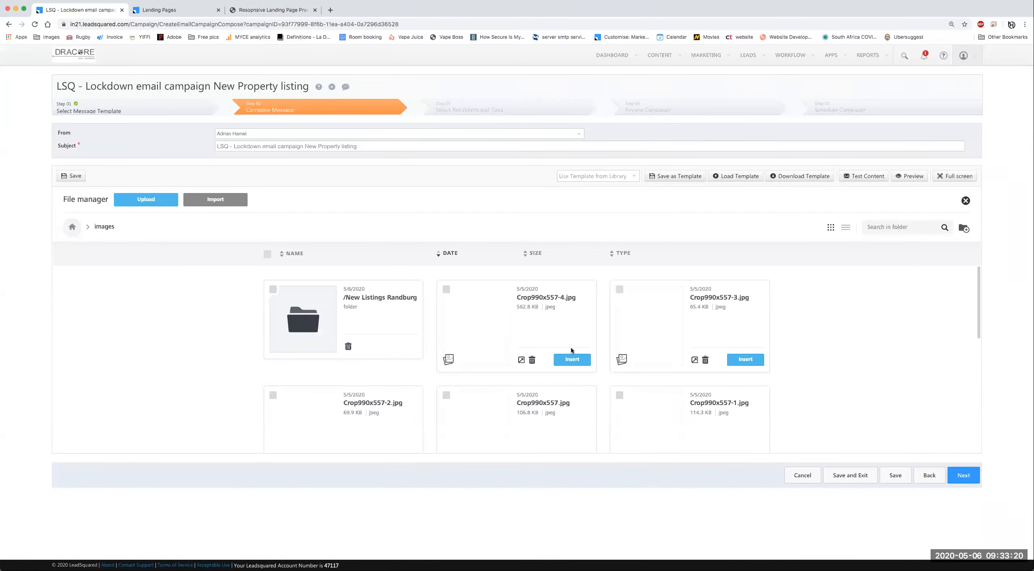
Step: Insert Crop990x557-4.jpg into the new image row
{"action": "left_click", "coordinate": [573, 360]}
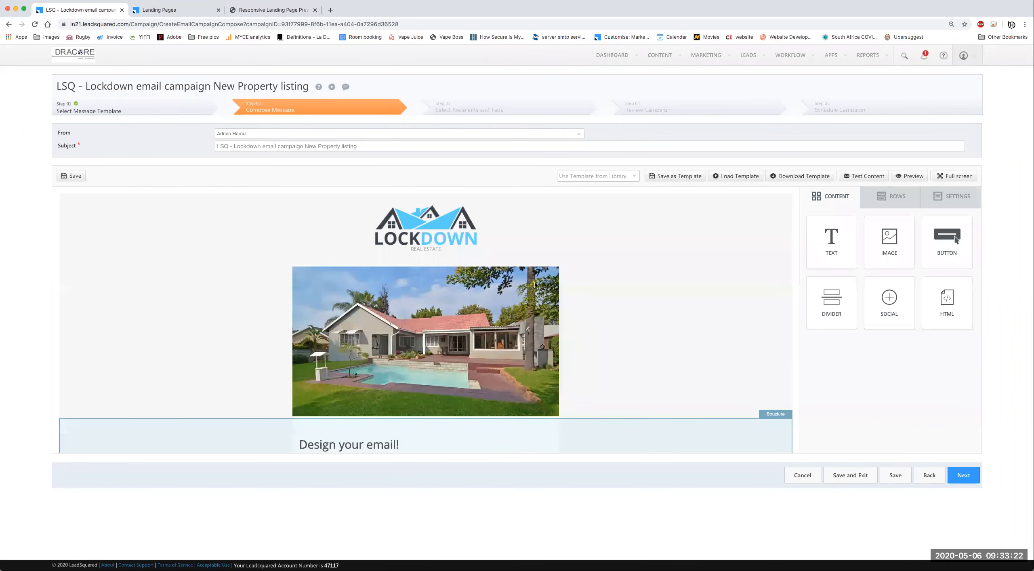
{"action": "scroll", "coordinate": [597, 362], "scroll_direction": "down", "scroll_amount": 3}
{"action": "scroll", "coordinate": [620, 362], "scroll_direction": "up", "scroll_amount": 2}
{"action": "scroll", "coordinate": [621, 362], "scroll_direction": "down", "scroll_amount": 2}
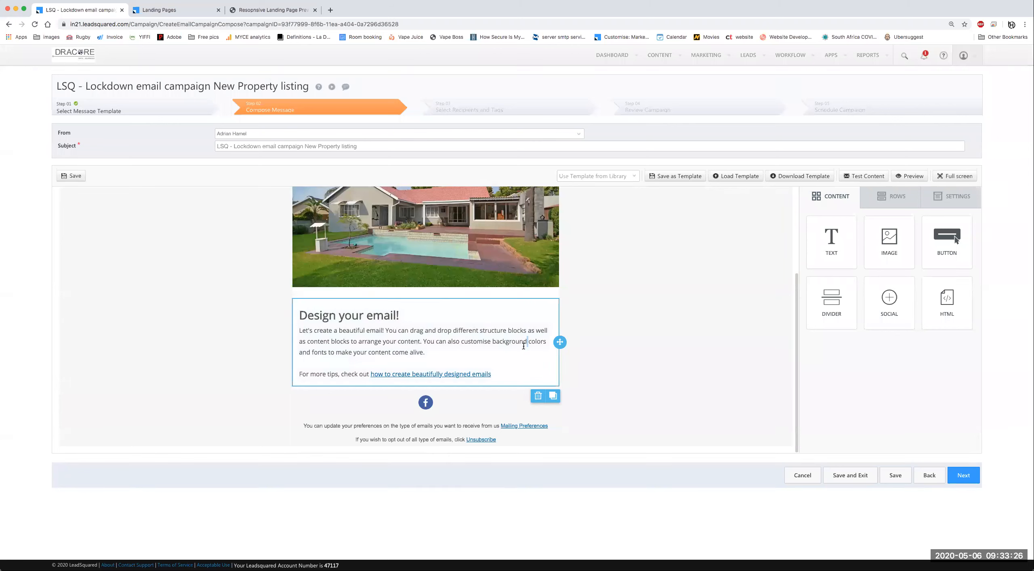
Step: Add an empty two-column row below the 'Design your email!' text block
{"action": "left_click", "coordinate": [559, 386]}
{"action": "left_click", "coordinate": [891, 198]}
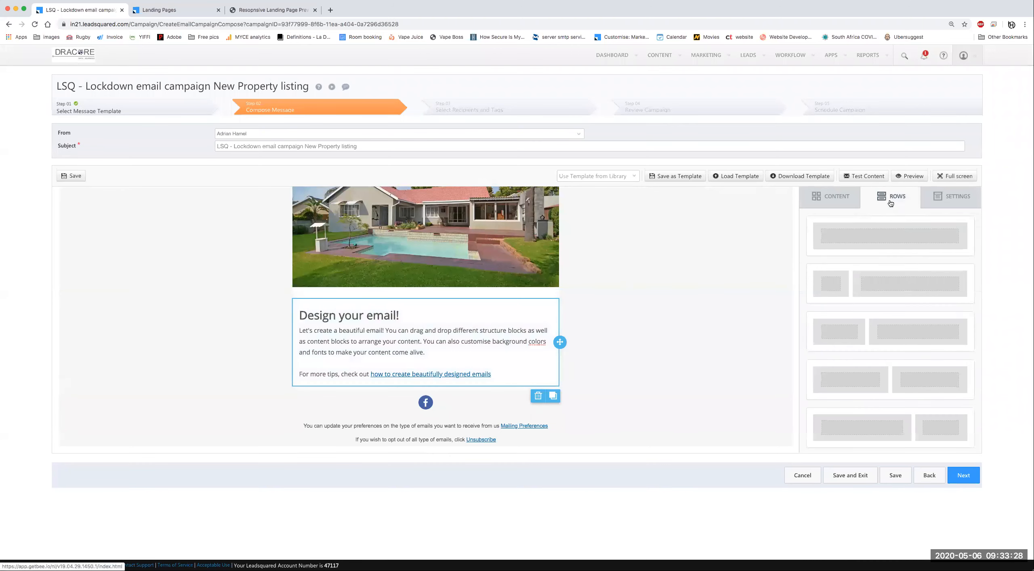
{"action": "scroll", "coordinate": [875, 330], "scroll_direction": "down", "scroll_amount": 3}
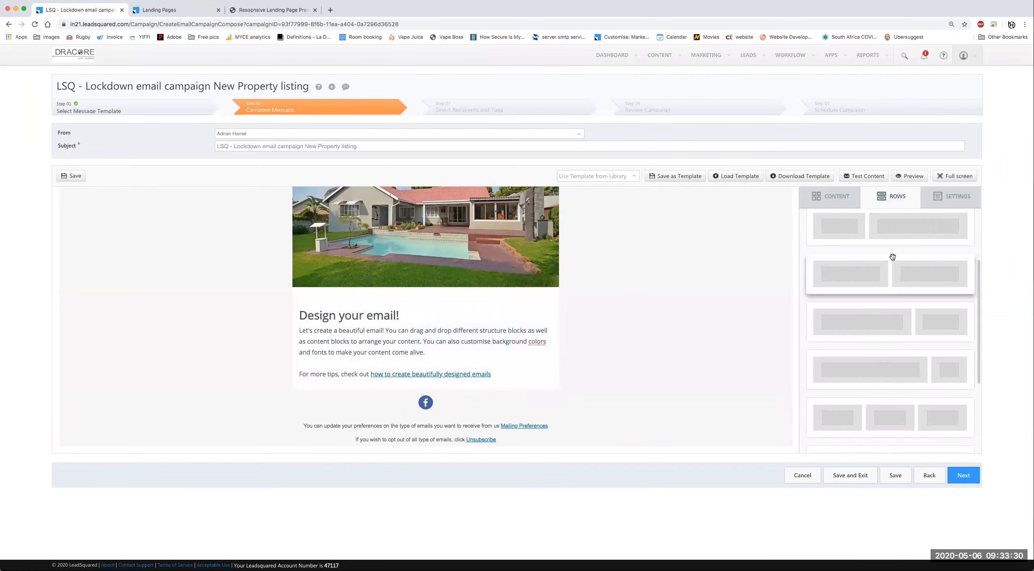
{"action": "left_click_drag", "start_coordinate": [673, 346], "coordinate": [474, 377]}
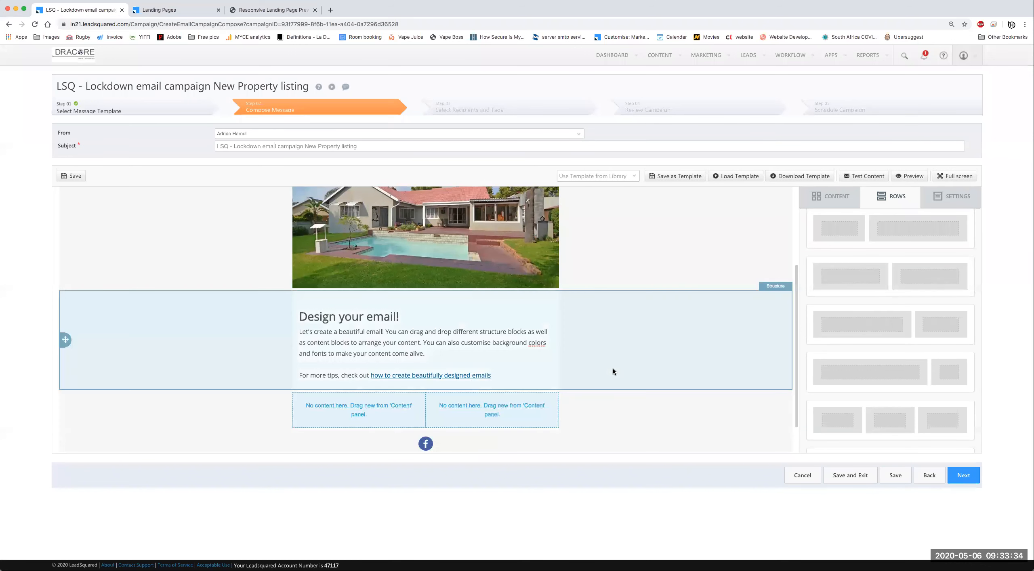
{"action": "left_click", "coordinate": [837, 196]}
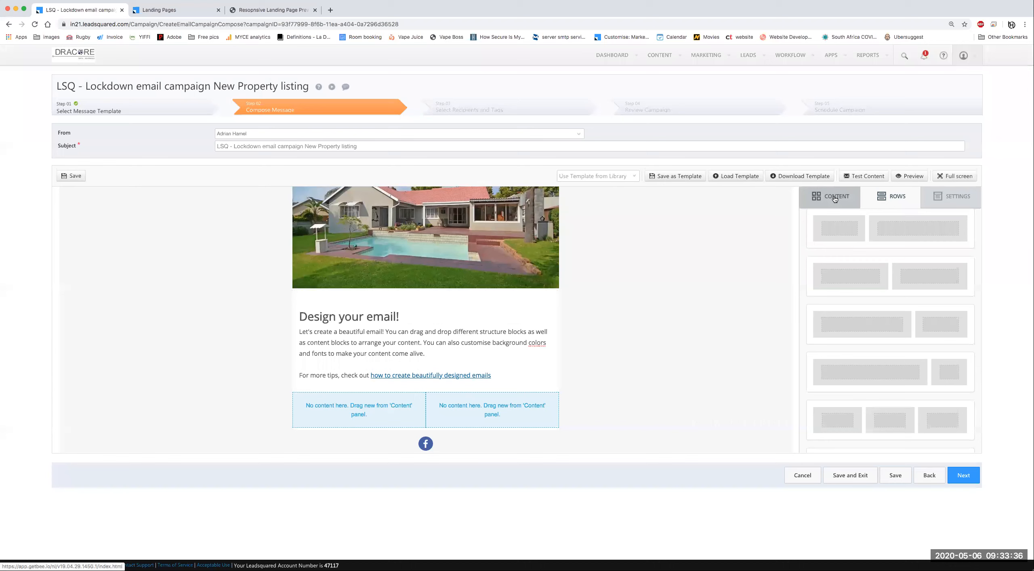
{"action": "left_click", "coordinate": [888, 202]}
{"action": "scroll", "coordinate": [567, 380], "scroll_direction": "down", "scroll_amount": 1}
{"action": "scroll", "coordinate": [610, 400], "scroll_direction": "up", "scroll_amount": 3}
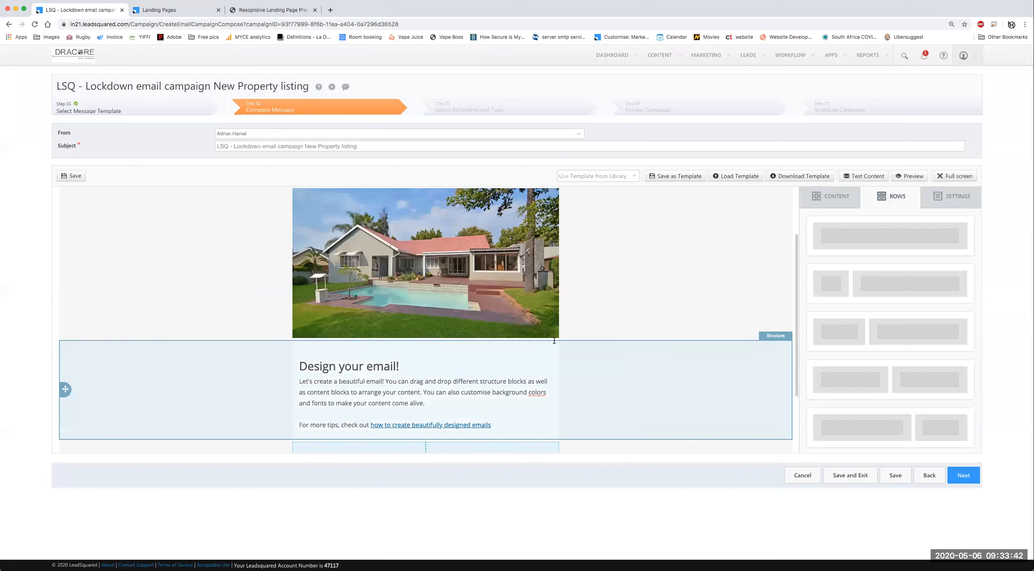
{"action": "scroll", "coordinate": [573, 371], "scroll_direction": "down", "scroll_amount": 3}
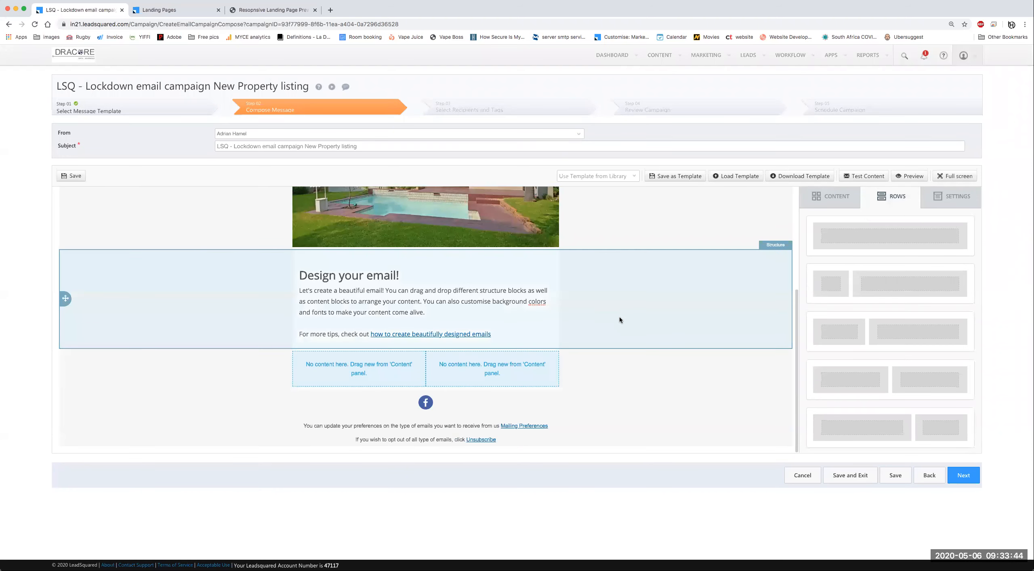
{"action": "scroll", "coordinate": [618, 283], "scroll_direction": "up", "scroll_amount": 1}
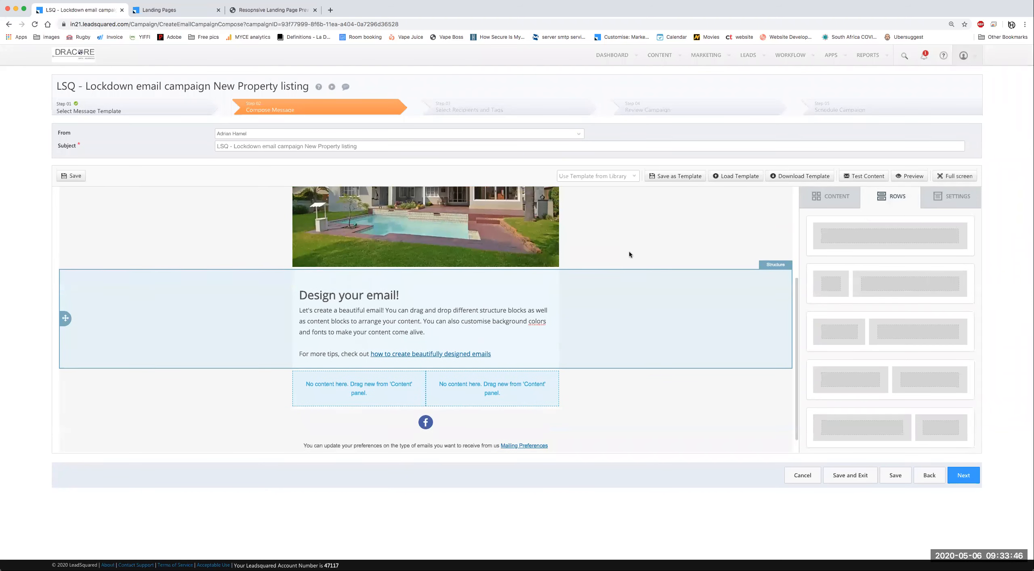
Step: Add an empty single-column row below the two-column row
{"action": "left_click", "coordinate": [598, 418]}
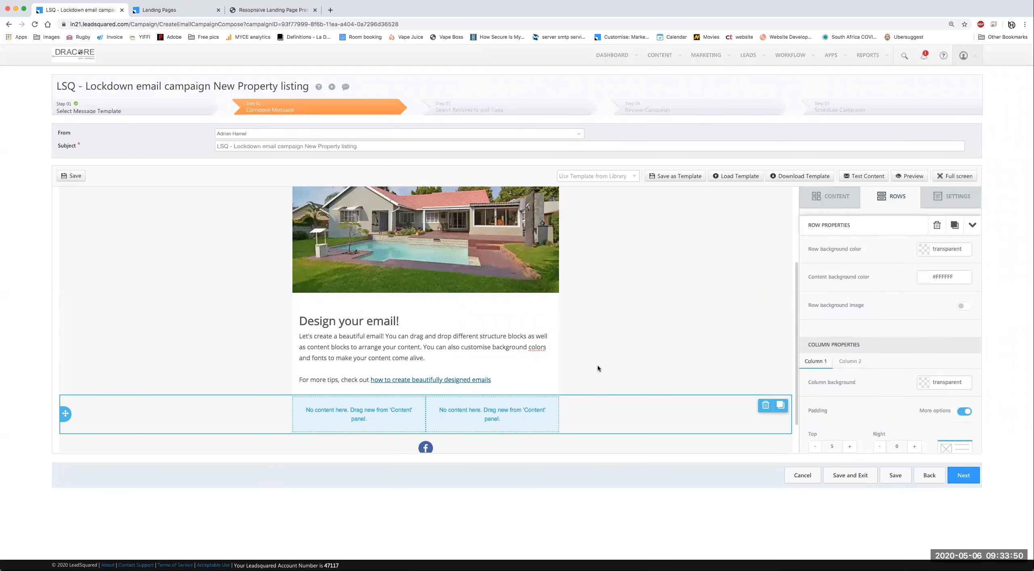
{"action": "left_click", "coordinate": [848, 197]}
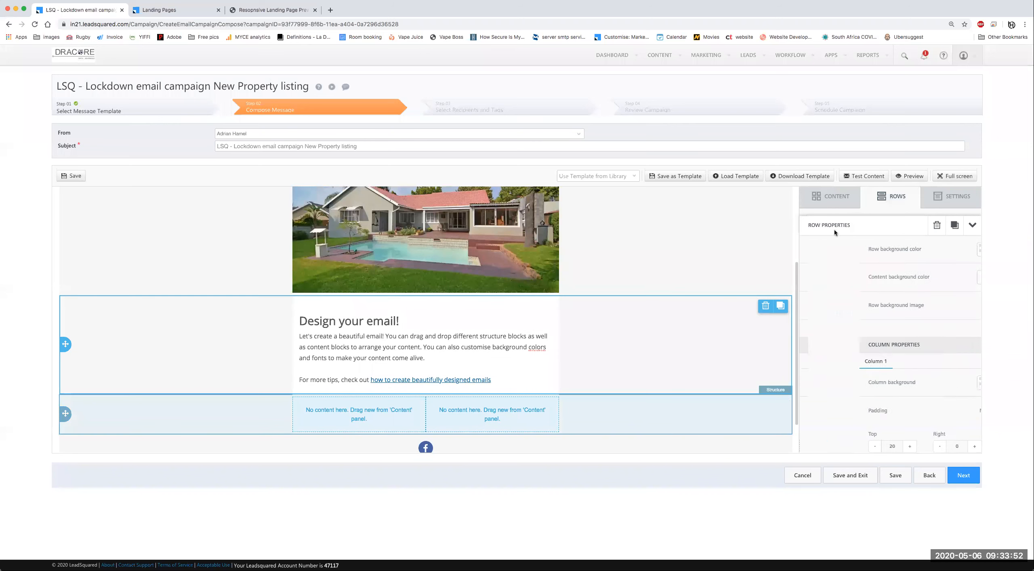
{"action": "left_click", "coordinate": [899, 198]}
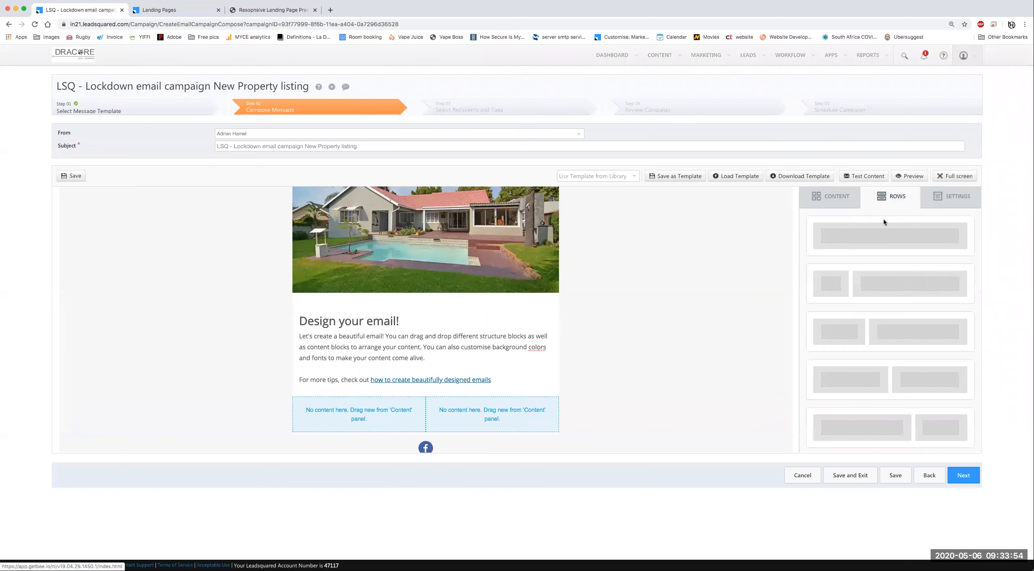
{"action": "left_click_drag", "start_coordinate": [883, 238], "coordinate": [541, 434]}
{"action": "scroll", "coordinate": [627, 395], "scroll_direction": "down", "scroll_amount": 3}
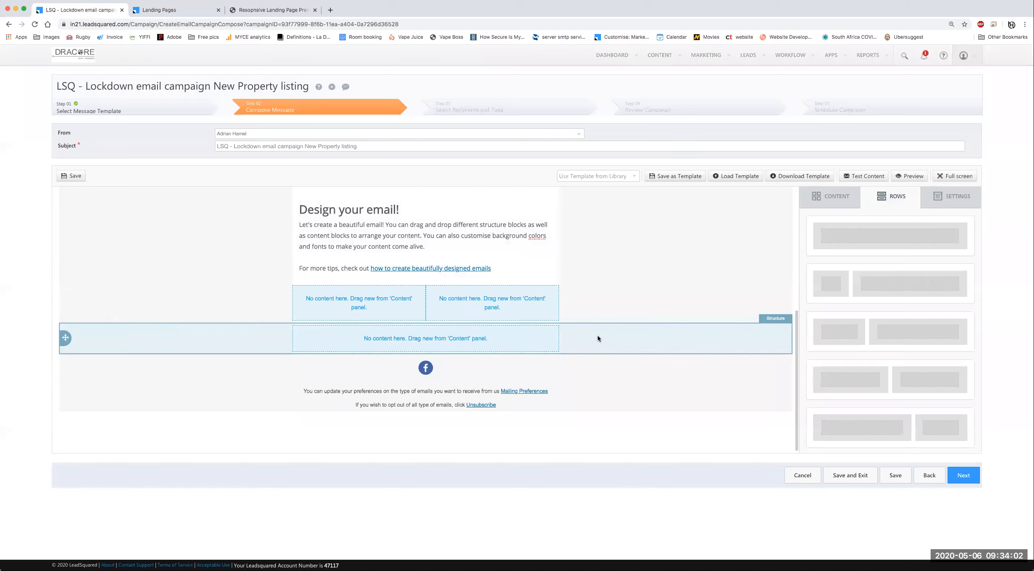
Step: Drop a Text block from CONTENT into the new single-column bottom row
{"action": "left_click", "coordinate": [399, 337]}
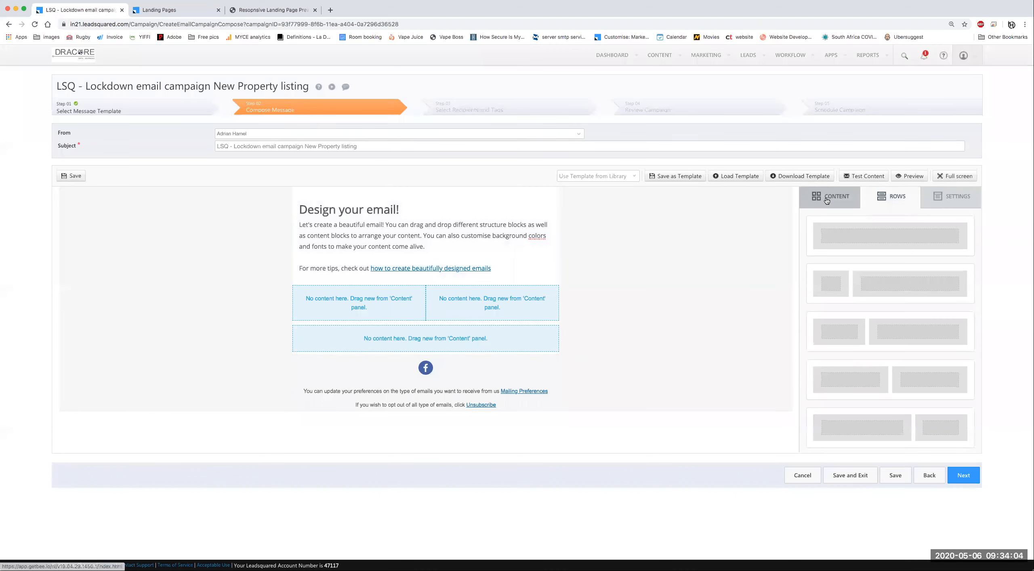
{"action": "left_click_drag", "start_coordinate": [831, 241], "coordinate": [424, 332]}
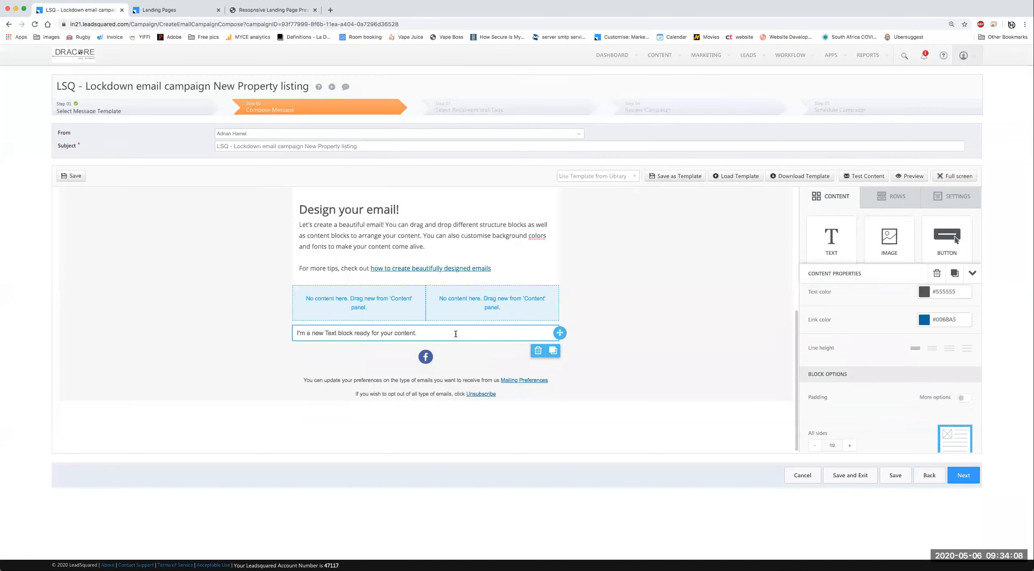
{"action": "triple_click", "coordinate": [424, 331]}
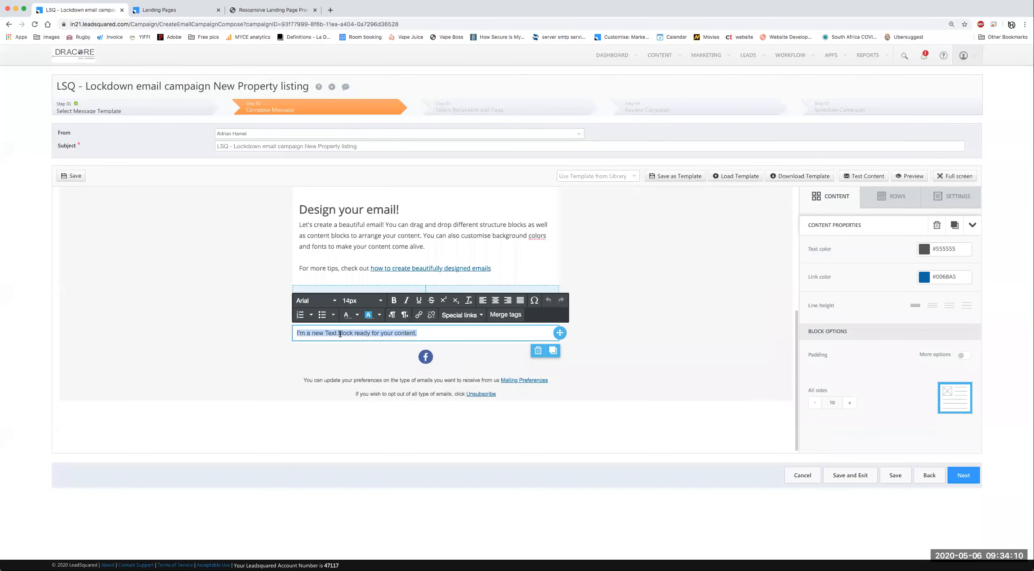
{"action": "left_click", "coordinate": [320, 301]}
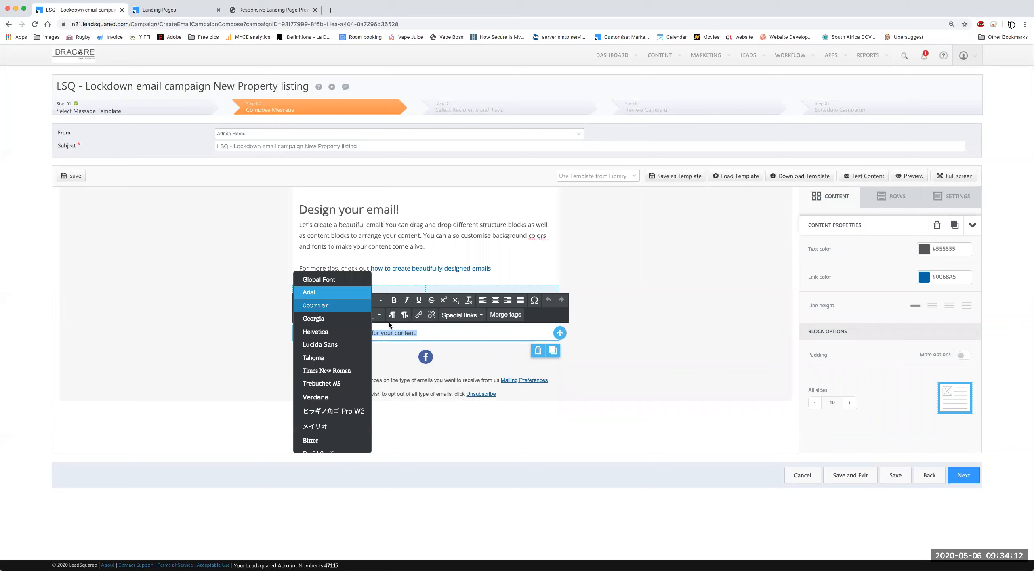
{"action": "left_click", "coordinate": [475, 329]}
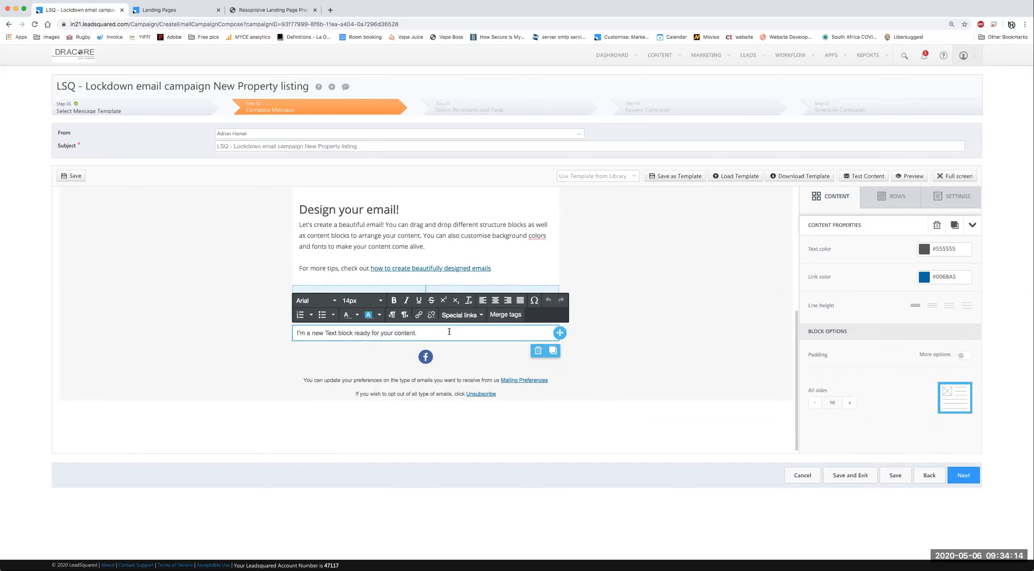
Step: Replace the text block's placeholder sentence with the Sender: Signature merge tag
{"action": "triple_click", "coordinate": [451, 332]}
{"action": "left_click", "coordinate": [506, 315]}
{"action": "scroll", "coordinate": [527, 350], "scroll_direction": "down", "scroll_amount": 10}
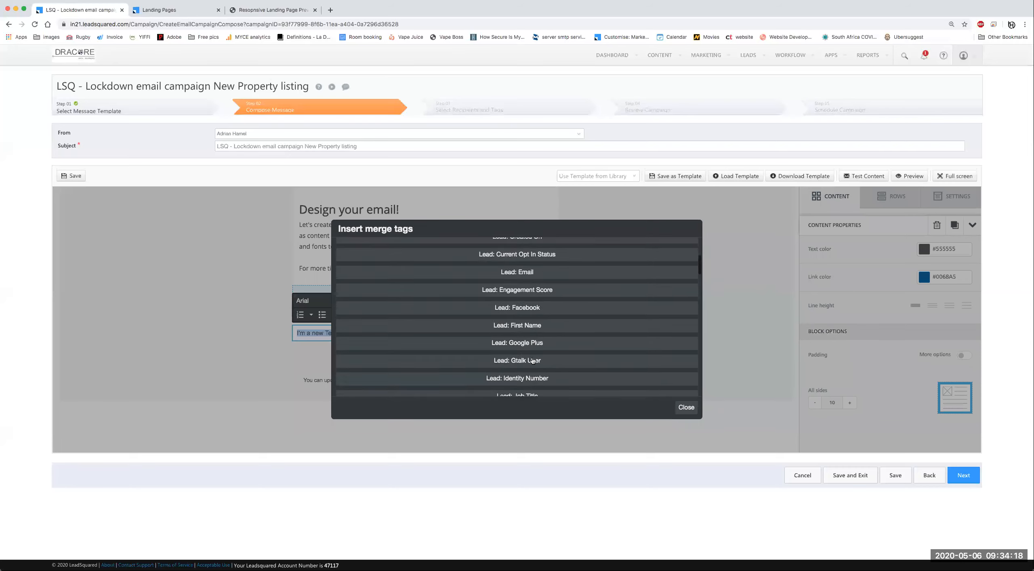
{"action": "scroll", "coordinate": [538, 367], "scroll_direction": "down", "scroll_amount": 15}
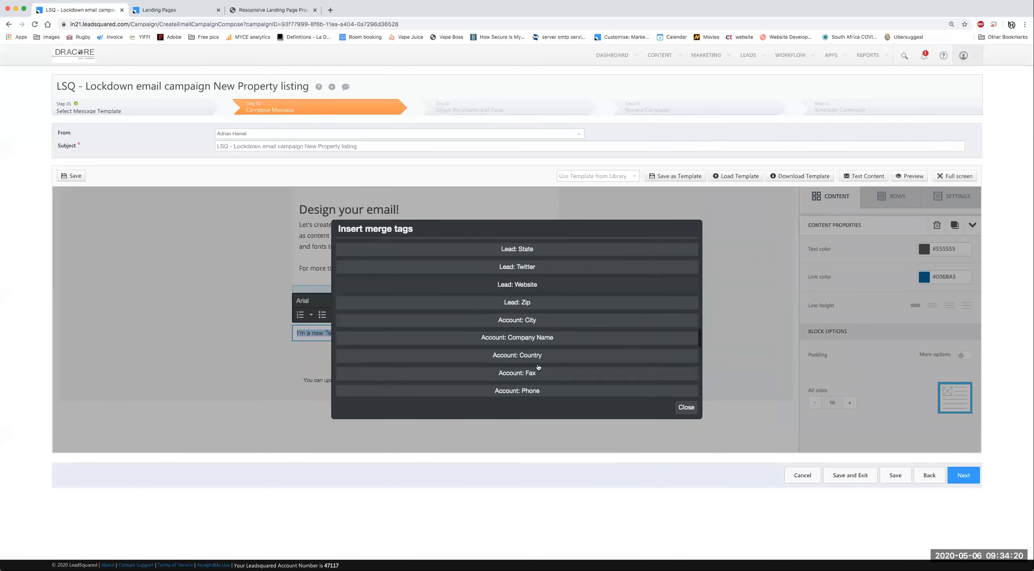
{"action": "scroll", "coordinate": [544, 365], "scroll_direction": "down", "scroll_amount": 3}
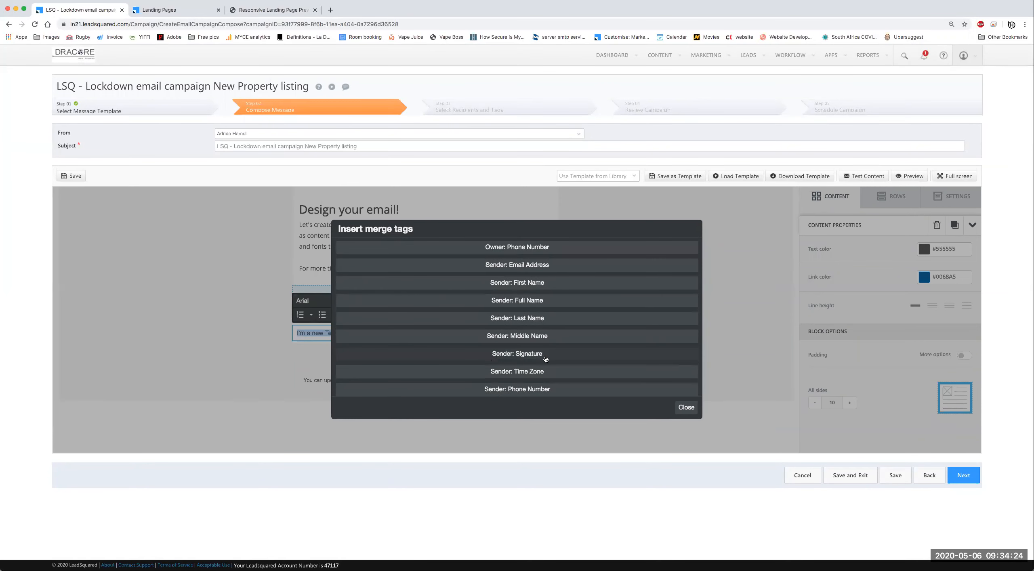
{"action": "left_click", "coordinate": [525, 354]}
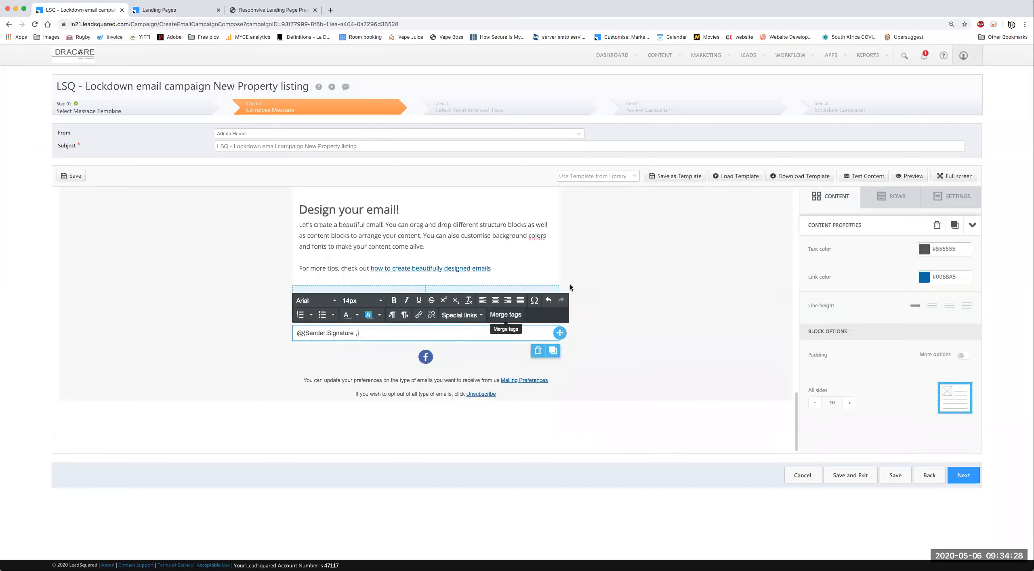
{"action": "left_click", "coordinate": [614, 297]}
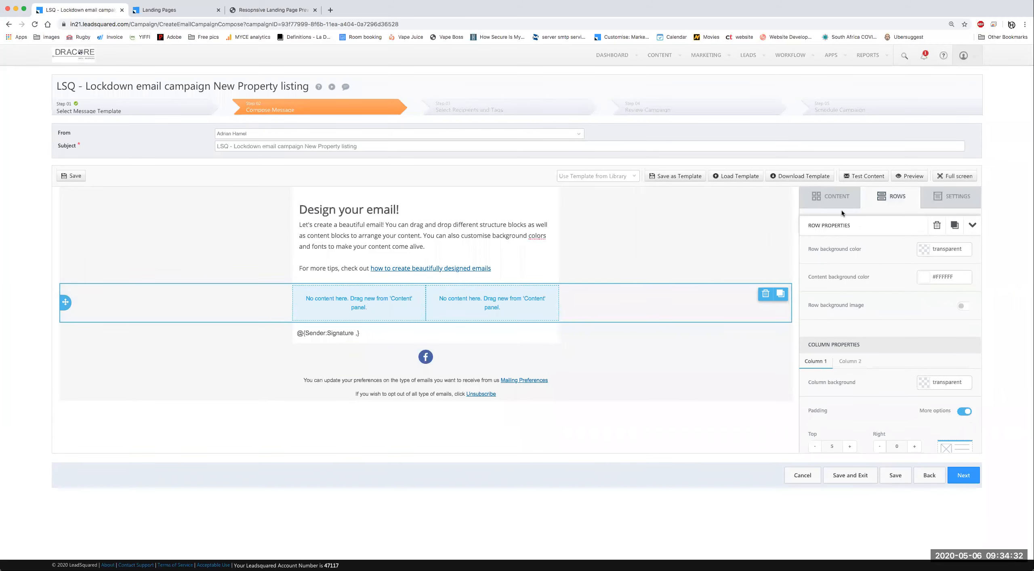
Step: Set the signature row's top and bottom padding to 20
{"action": "left_click", "coordinate": [594, 338]}
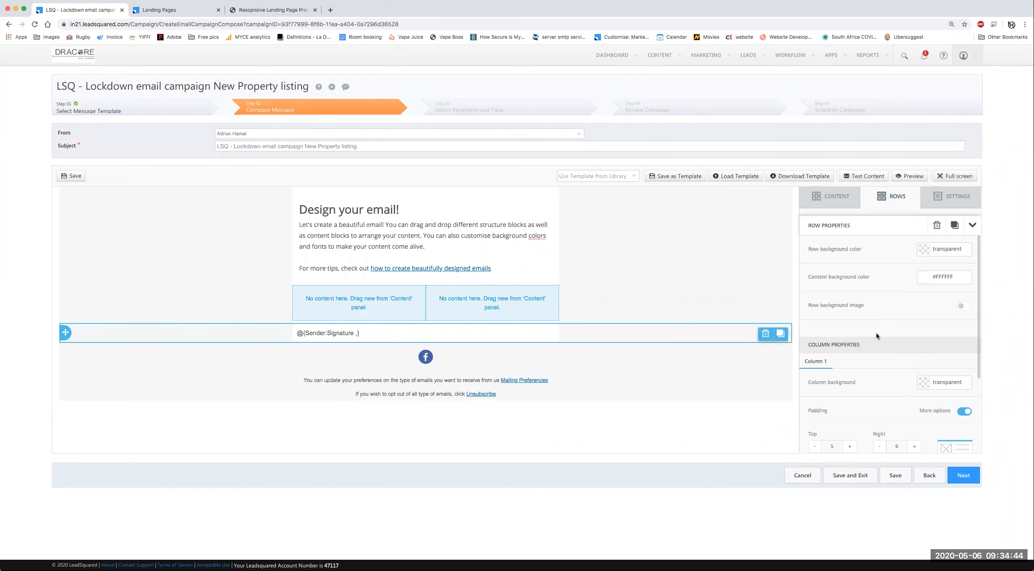
{"action": "scroll", "coordinate": [838, 304], "scroll_direction": "down", "scroll_amount": 3}
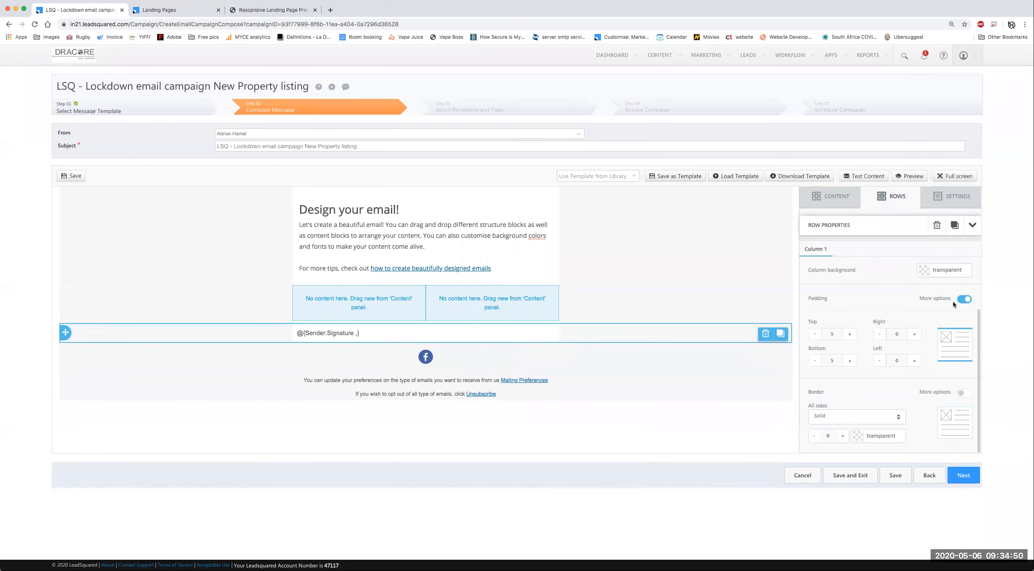
{"action": "double_click", "coordinate": [829, 333]}
{"action": "key", "text": "Tab"}
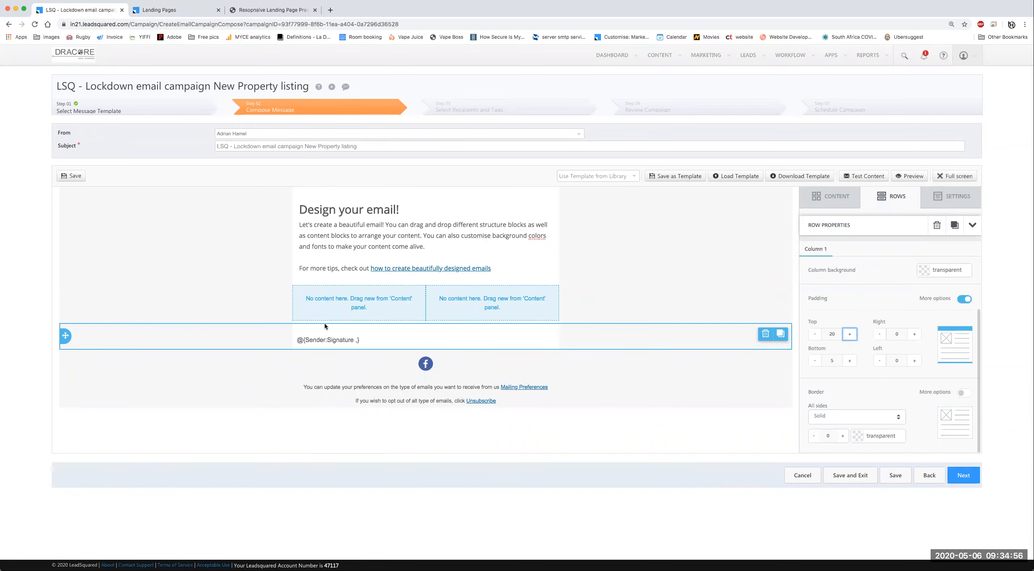
{"action": "double_click", "coordinate": [830, 358]}
{"action": "type", "text": "20"}
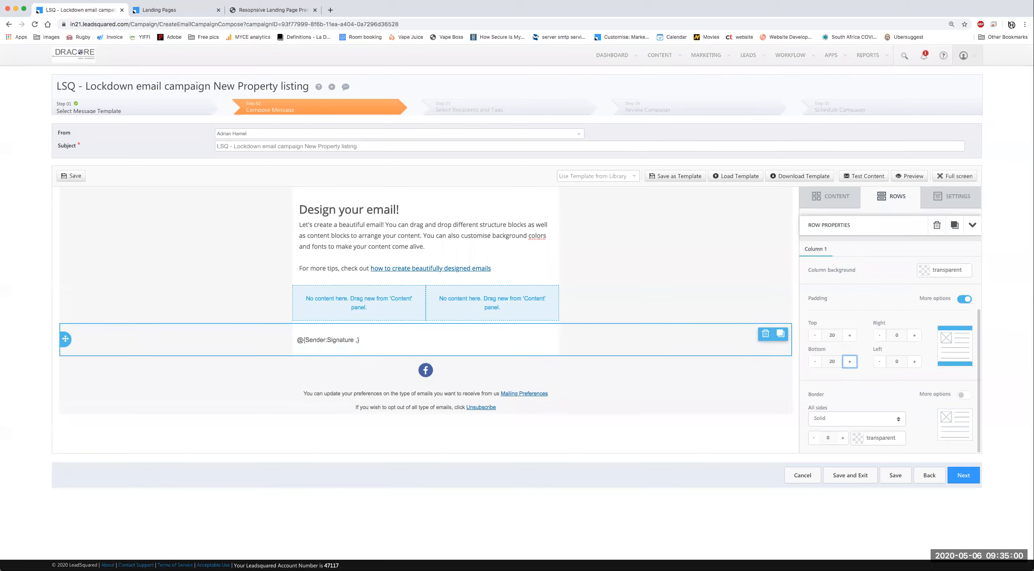
{"action": "left_click", "coordinate": [625, 347]}
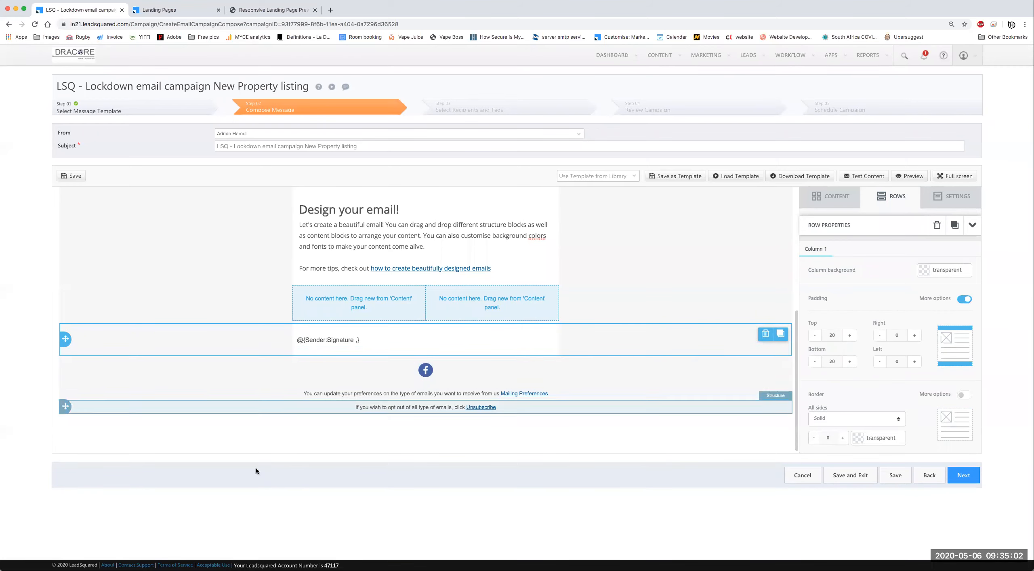
Step: Set the signature row's left padding to 20
{"action": "left_click", "coordinate": [432, 342]}
{"action": "left_click", "coordinate": [595, 341]}
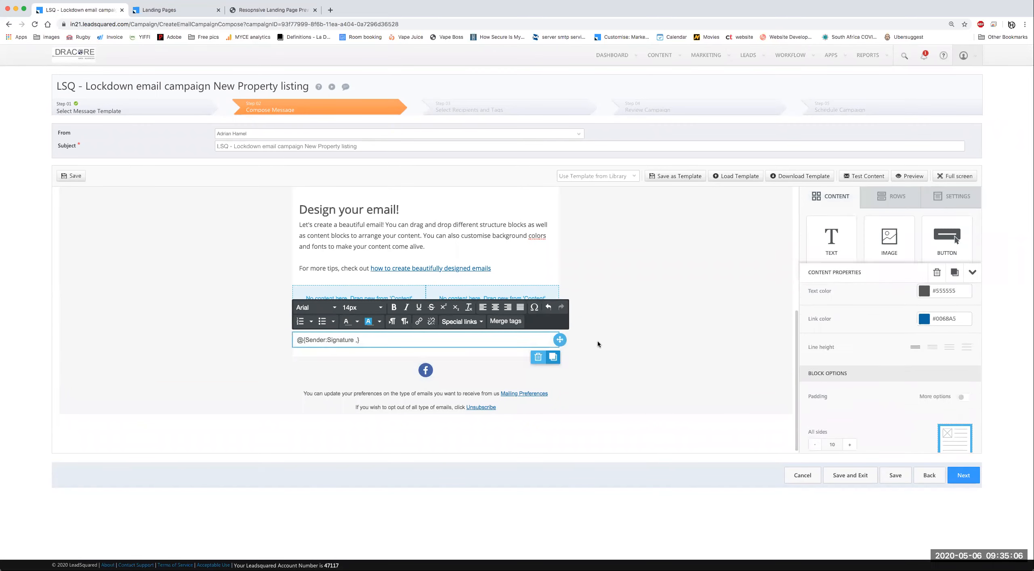
{"action": "scroll", "coordinate": [937, 392], "scroll_direction": "down", "scroll_amount": 5}
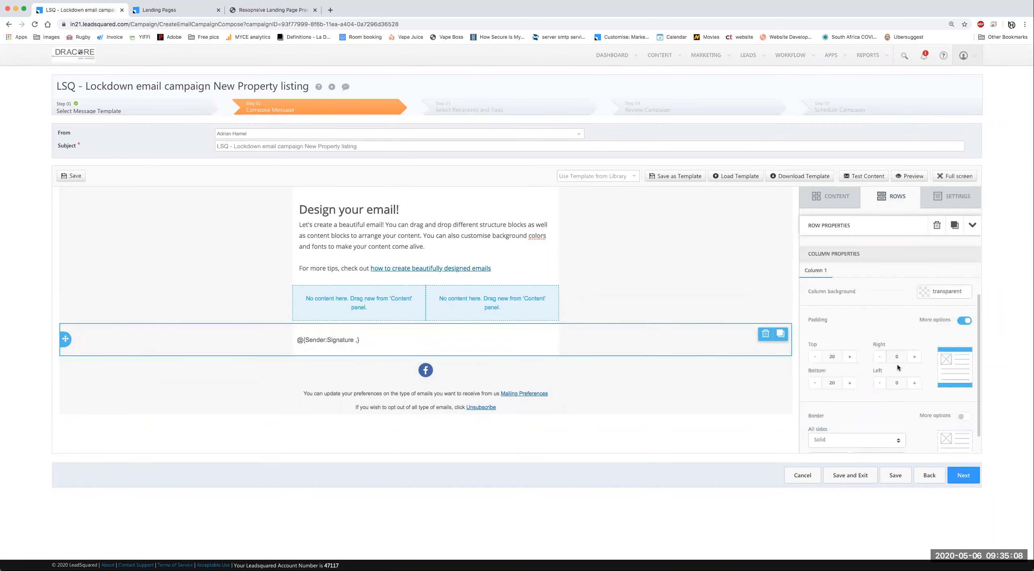
{"action": "type", "text": "20"}
{"action": "key", "text": "Tab"}
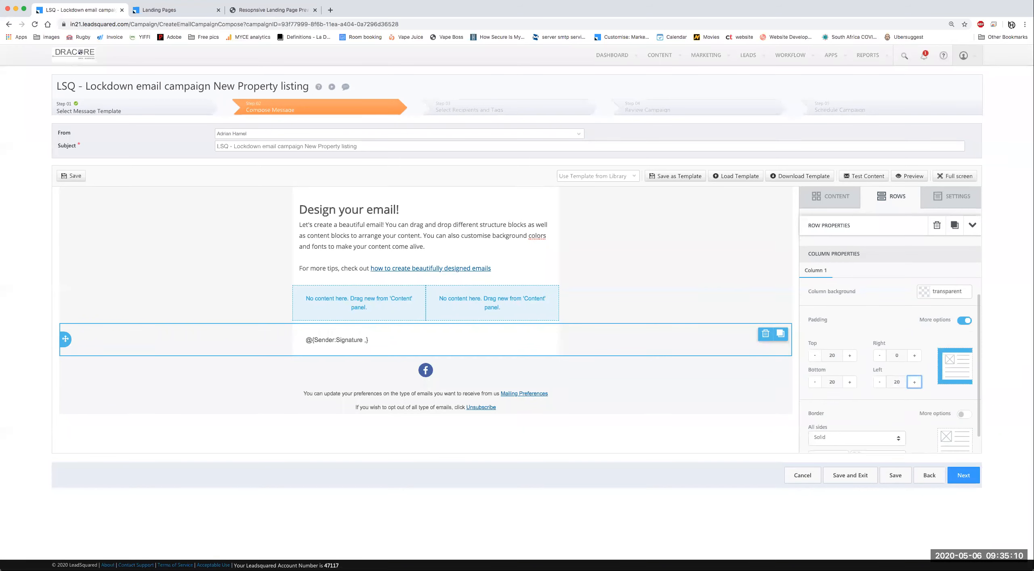
{"action": "left_click", "coordinate": [632, 297]}
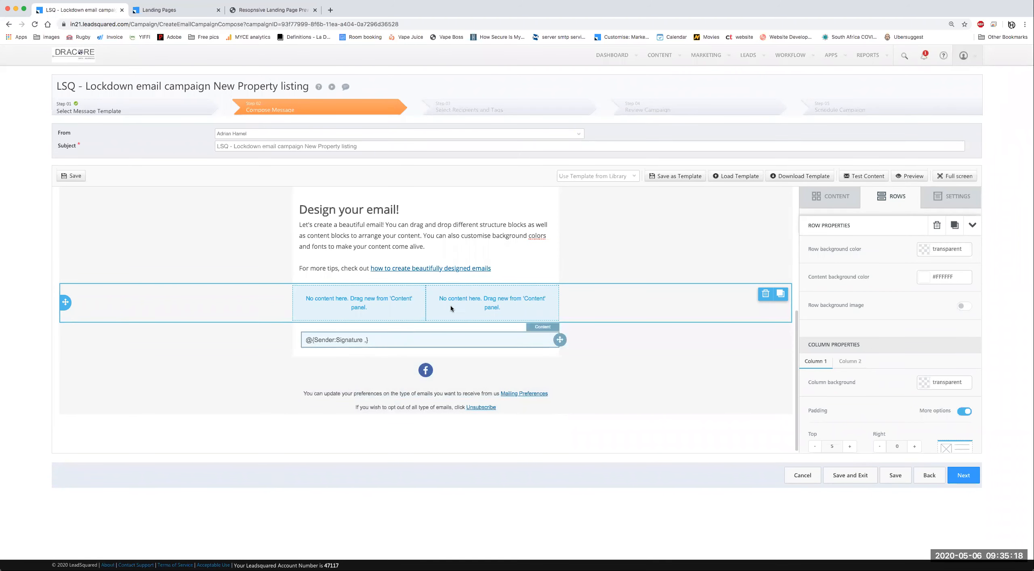
{"action": "left_click", "coordinate": [548, 250]}
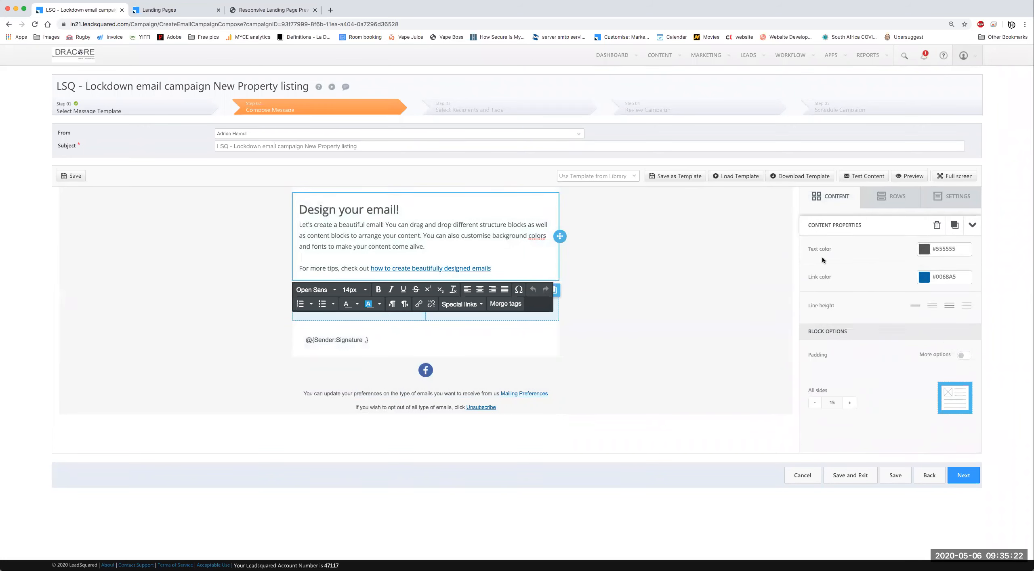
Step: Set the Design your email! row's column padding to 20 on the left and right
{"action": "left_click", "coordinate": [686, 231]}
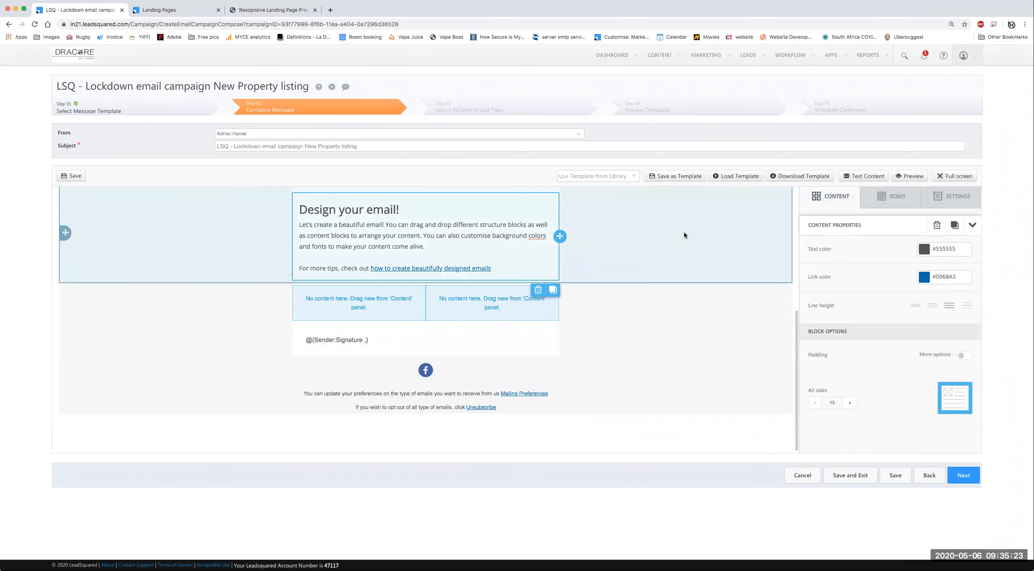
{"action": "left_click", "coordinate": [285, 210]}
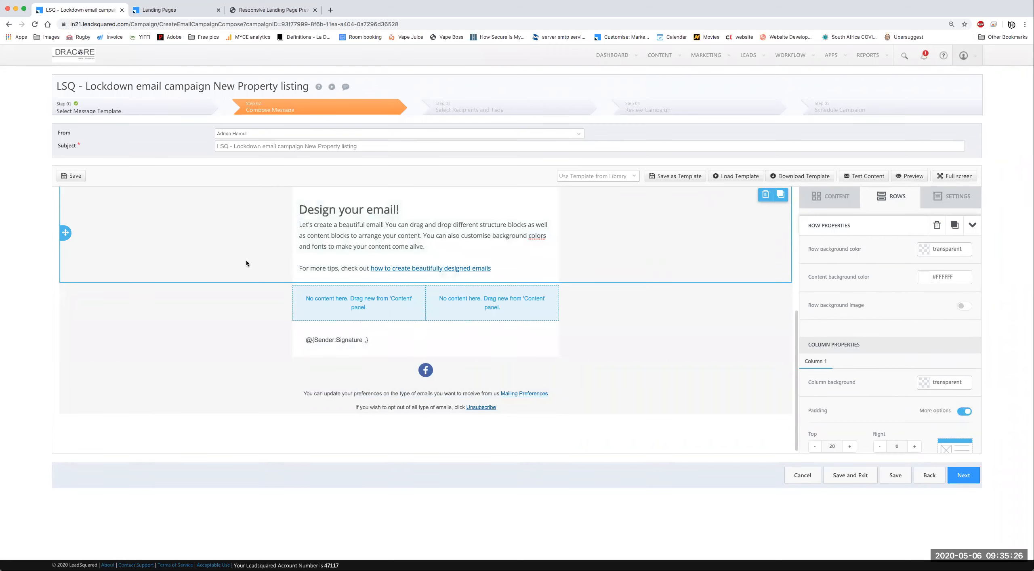
{"action": "scroll", "coordinate": [978, 376], "scroll_direction": "down", "scroll_amount": 5}
{"action": "left_click", "coordinate": [897, 372]}
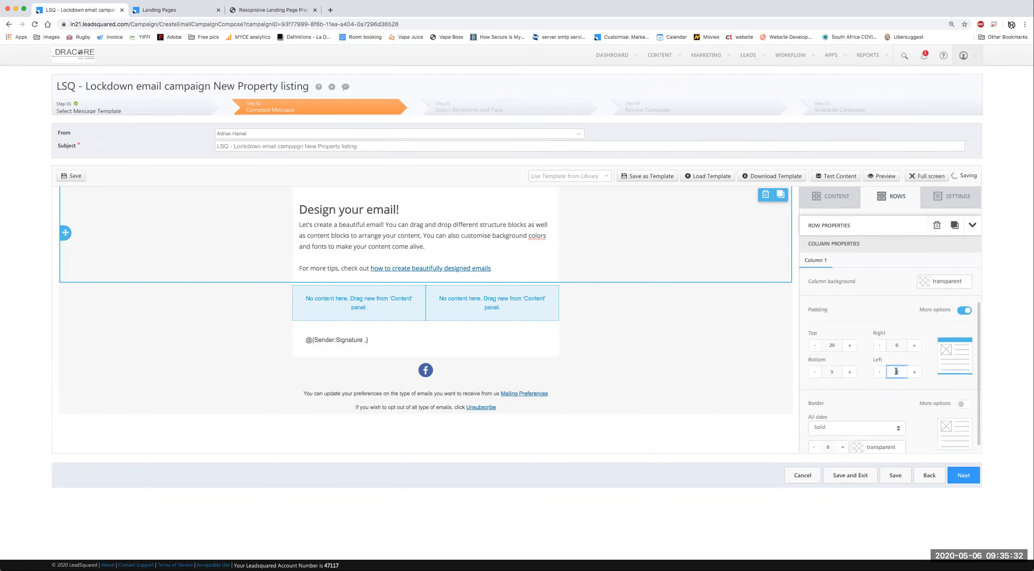
{"action": "type", "text": "20"}
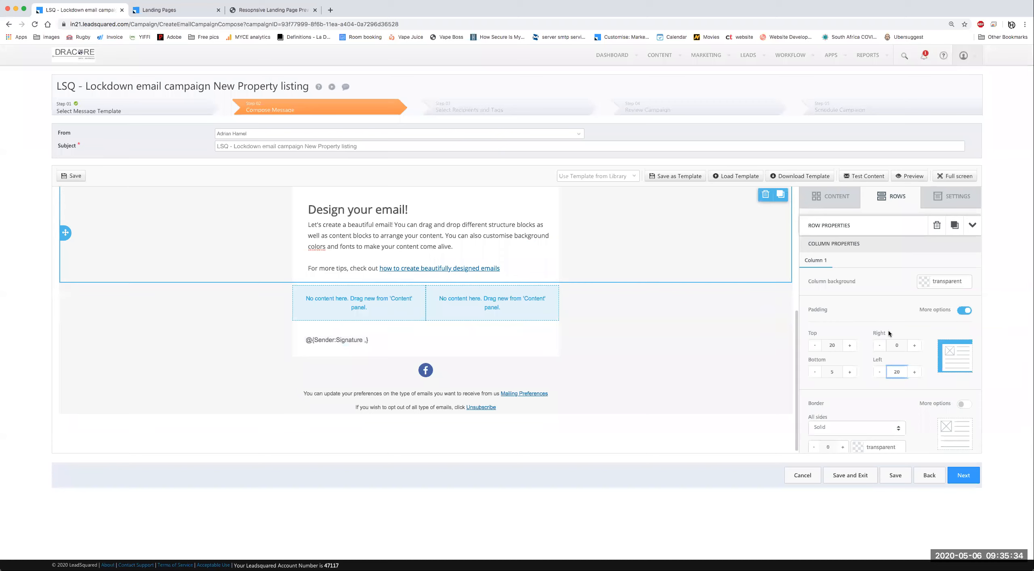
{"action": "left_click", "coordinate": [895, 344]}
{"action": "type", "text": "20"}
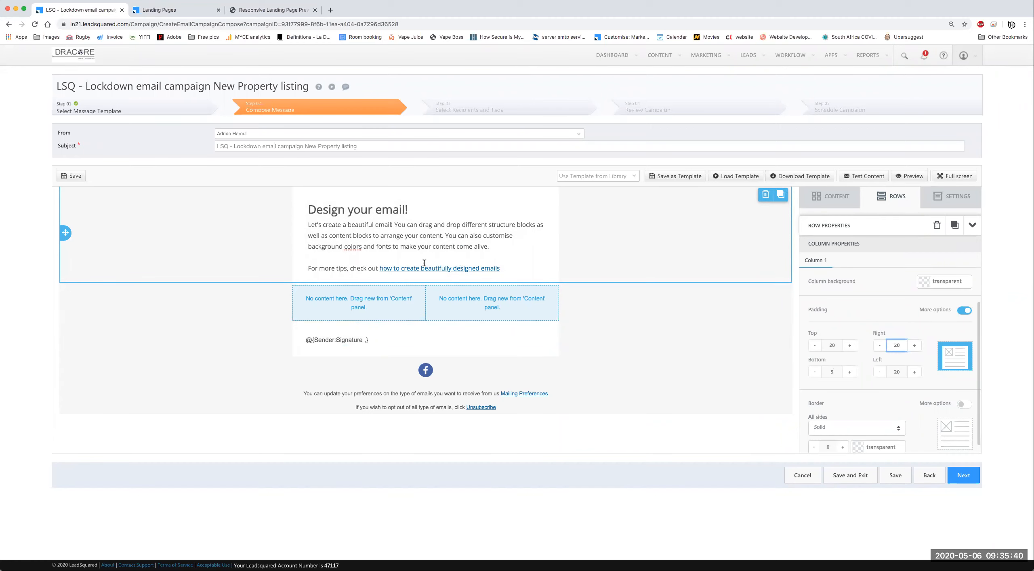
{"action": "left_click", "coordinate": [597, 374]}
{"action": "scroll", "coordinate": [606, 326], "scroll_direction": "up", "scroll_amount": 3}
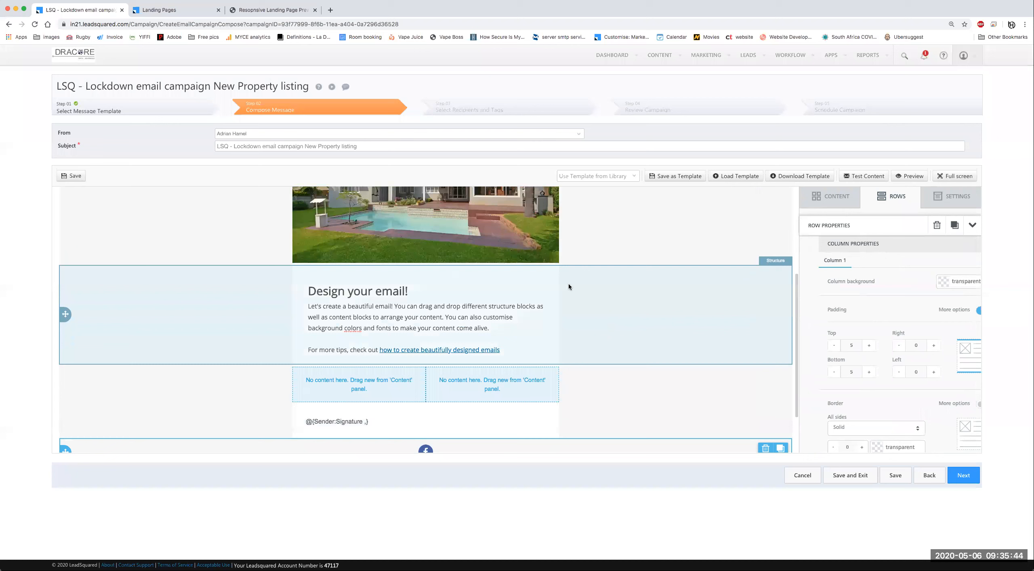
{"action": "scroll", "coordinate": [569, 283], "scroll_direction": "down", "scroll_amount": 2}
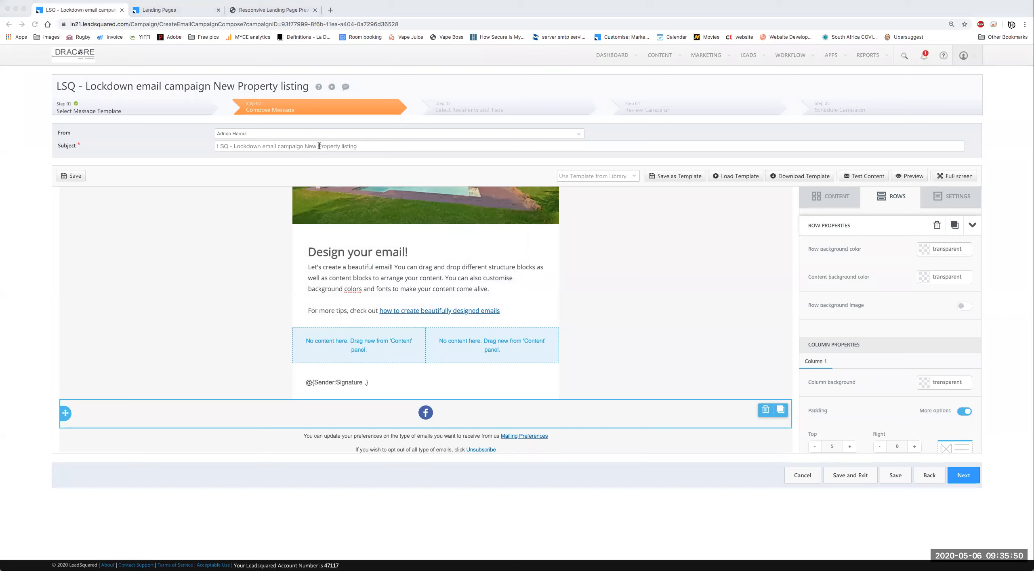
{"action": "left_click", "coordinate": [397, 267]}
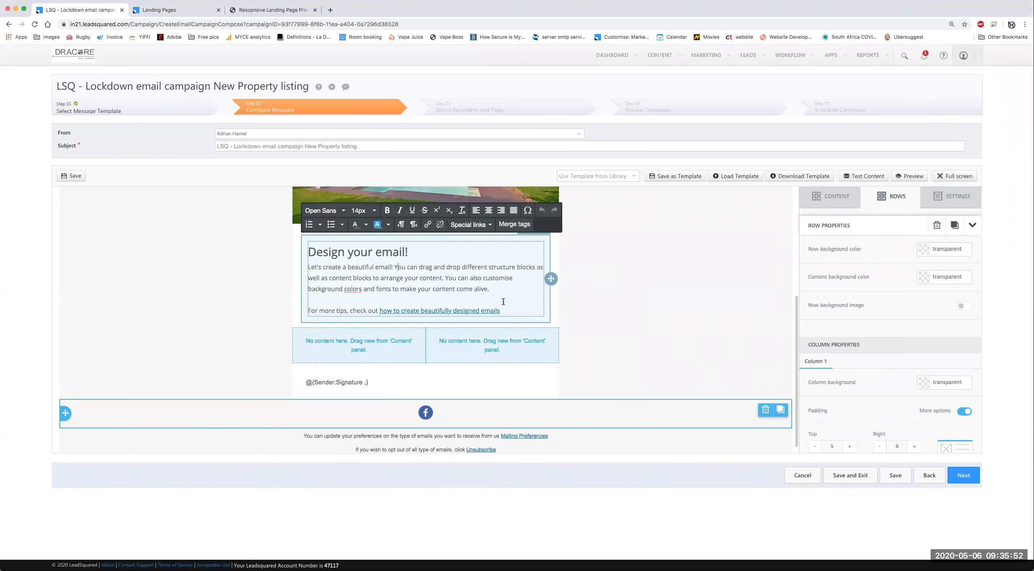
Step: Paste the property description over the placeholder body text and add a blank line above it
{"action": "left_click", "coordinate": [308, 267]}
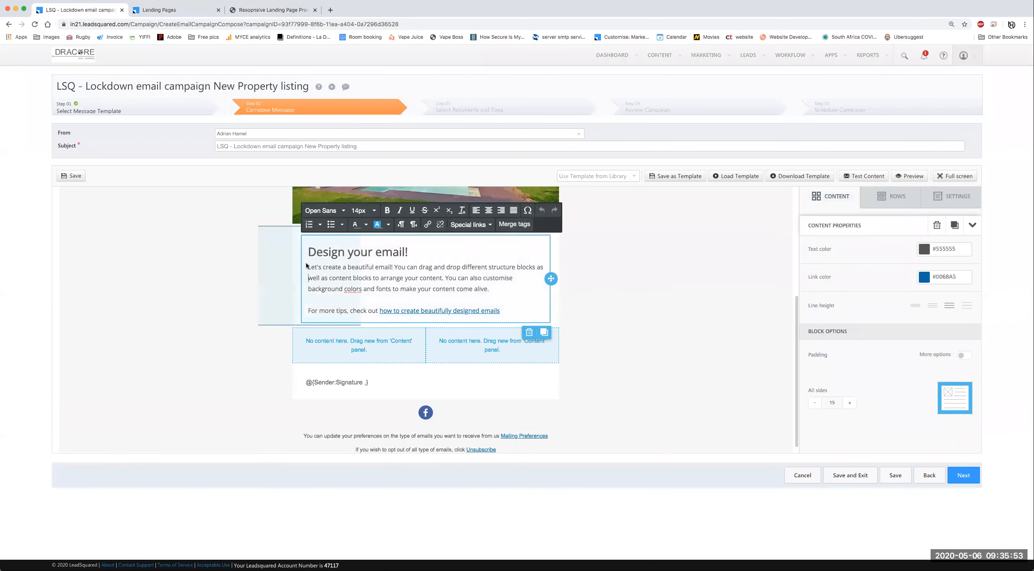
{"action": "left_click", "coordinate": [506, 315], "text": "shift"}
{"action": "type", "text": "Your search has ended! This traditional family home with modern finishes has 4 good sized bedrooms and two bathrooms. The main bedroom is superbly spacious, with high pitched ceilings and wooden beams. The MES has a corner jacuzzi bath, double vanity , shower and a walk in closet with extra cupboards. Both reception areas, lounge and dining have neutral tones and warm lighting complete with contemporary flooring. The bar leads out onto a covered patio, overlooking the tranquil garden with a swimming pool and braai area. Upmarket finishes in the Kitchen, space for 2 appliances (under counter) and private courtyard. Double automated garage with additional storage (wooden shed). Alarm system and fibre to the home. Our home is centrally located to major routes, Boskruin shopping center, Rhema and surrounding schools. Don't hesitate. Call Today!"}
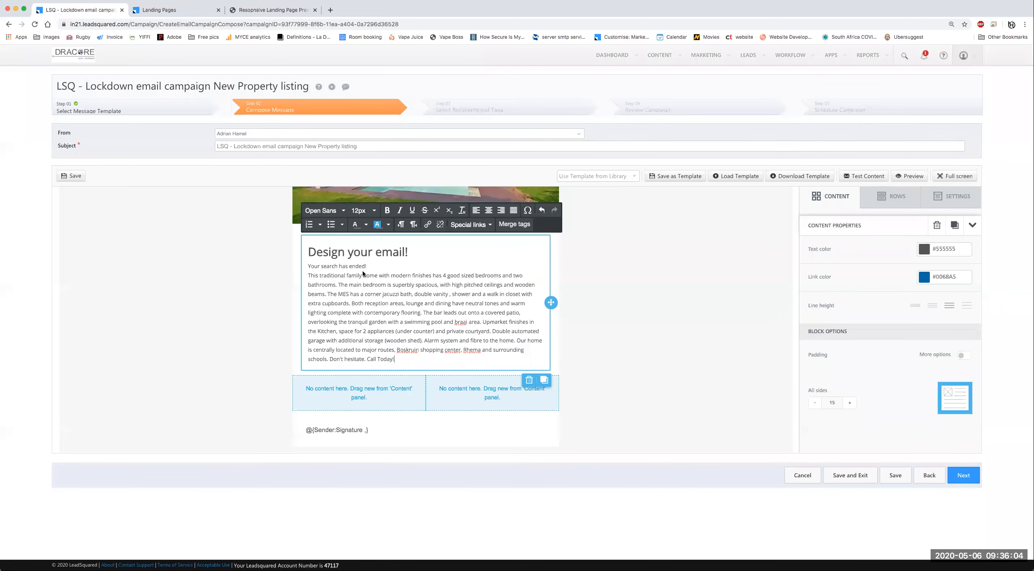
{"action": "left_click", "coordinate": [312, 277]}
{"action": "key", "text": "Return"}
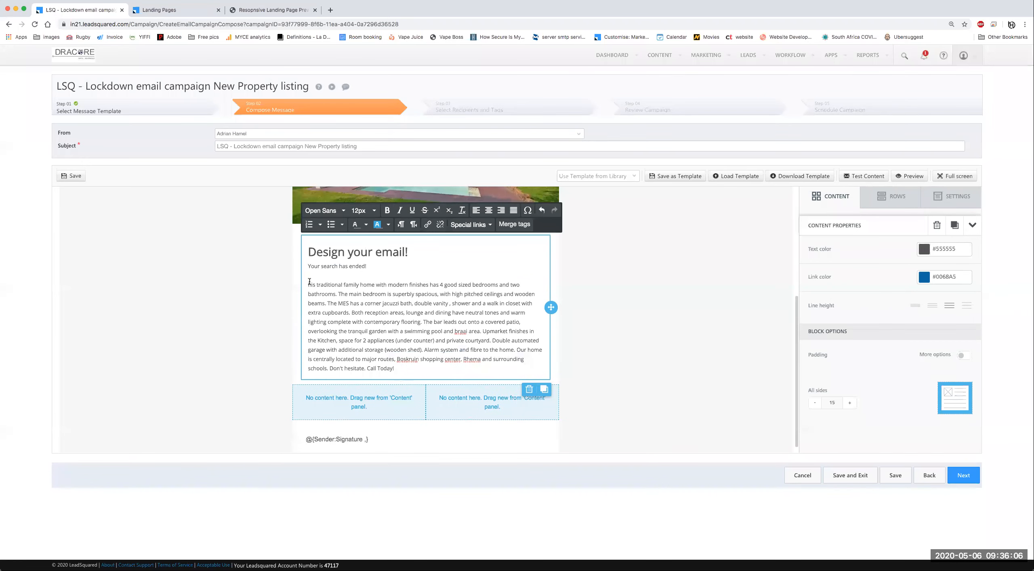
{"action": "key", "text": "BackSpace"}
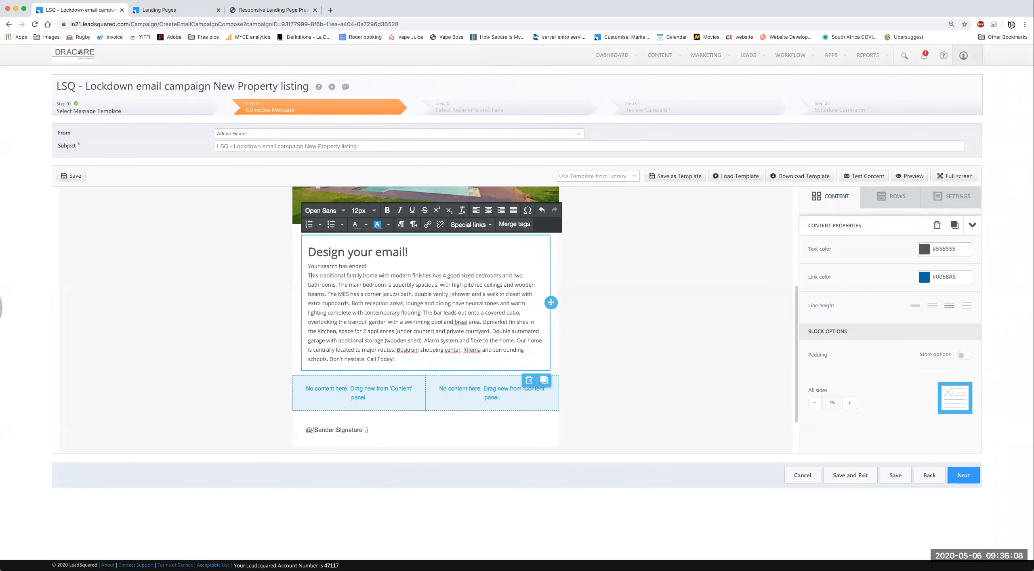
{"action": "key", "text": "Return"}
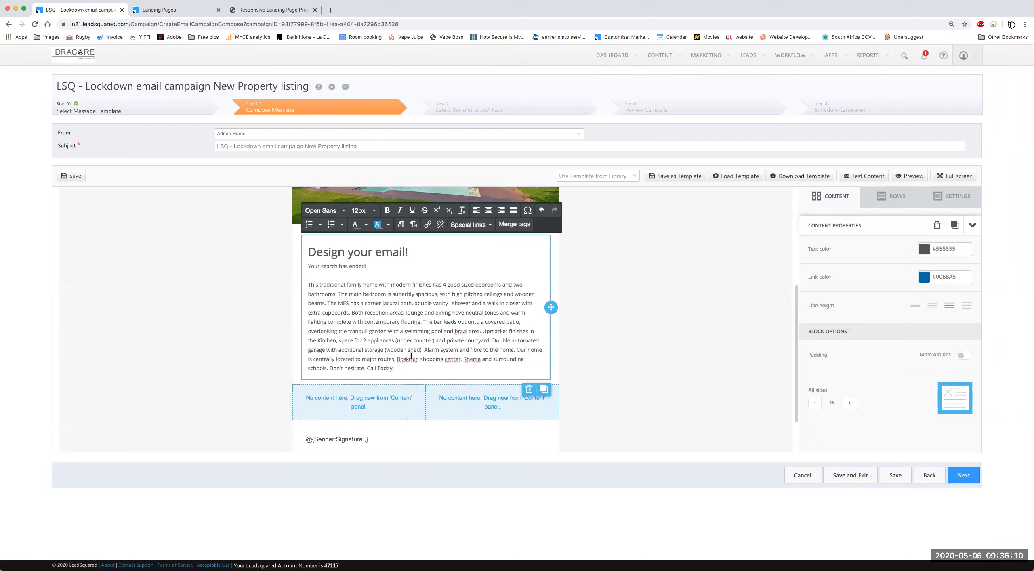
Step: Insert blank lines above the description and begin the 'Hi' greeting
{"action": "left_click", "coordinate": [395, 340]}
{"action": "key", "text": "ctrl+a"}
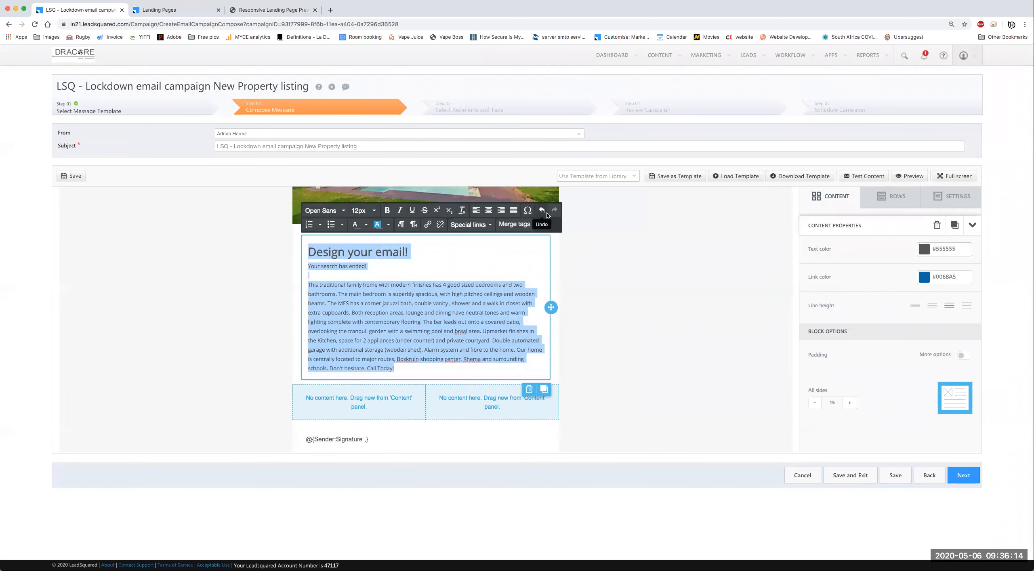
{"action": "left_click", "coordinate": [344, 211]}
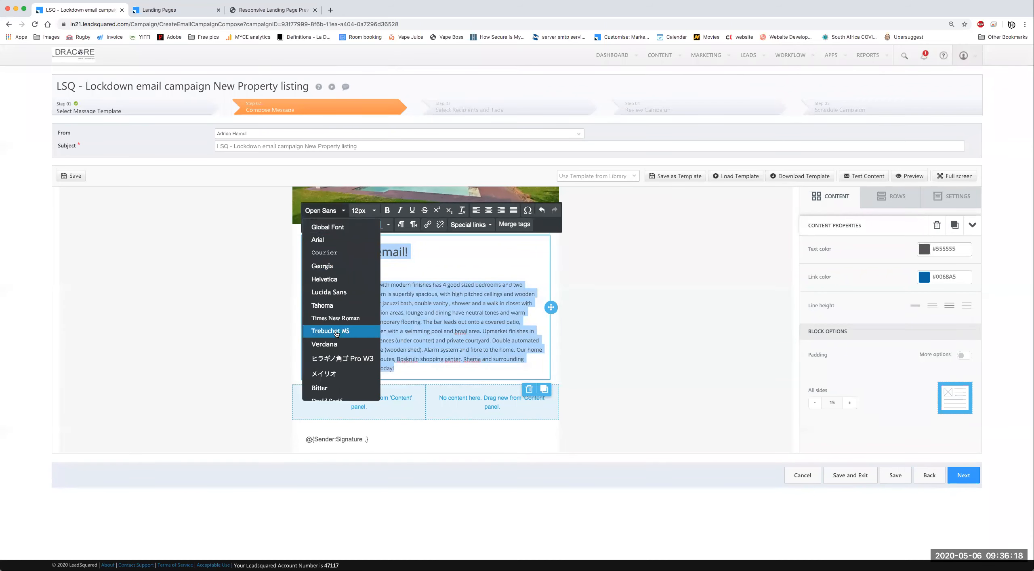
{"action": "scroll", "coordinate": [337, 334], "scroll_direction": "down", "scroll_amount": 3}
{"action": "left_click", "coordinate": [421, 311]}
{"action": "left_click_drag", "start_coordinate": [421, 311], "coordinate": [402, 329]}
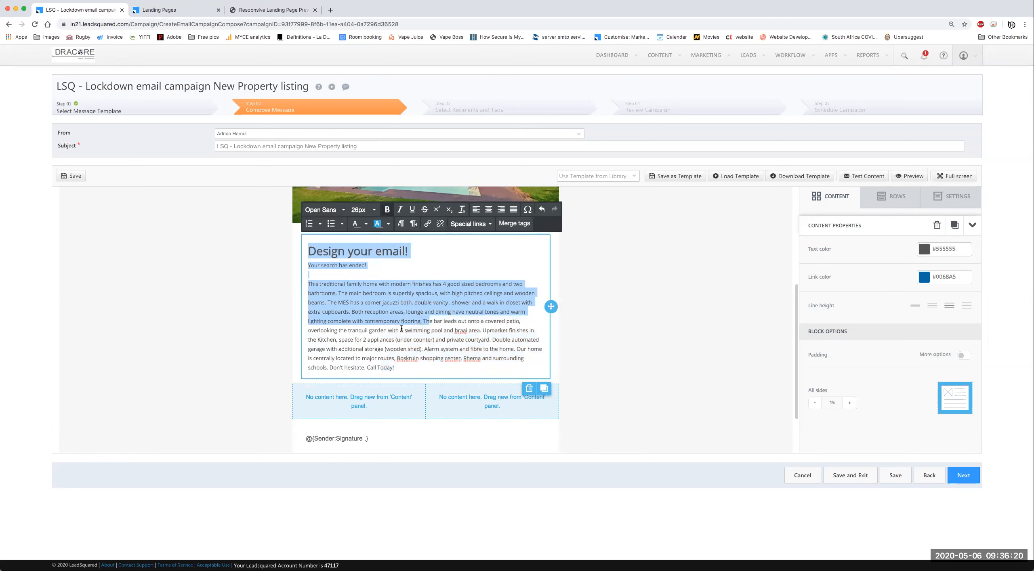
{"action": "left_click", "coordinate": [367, 268]}
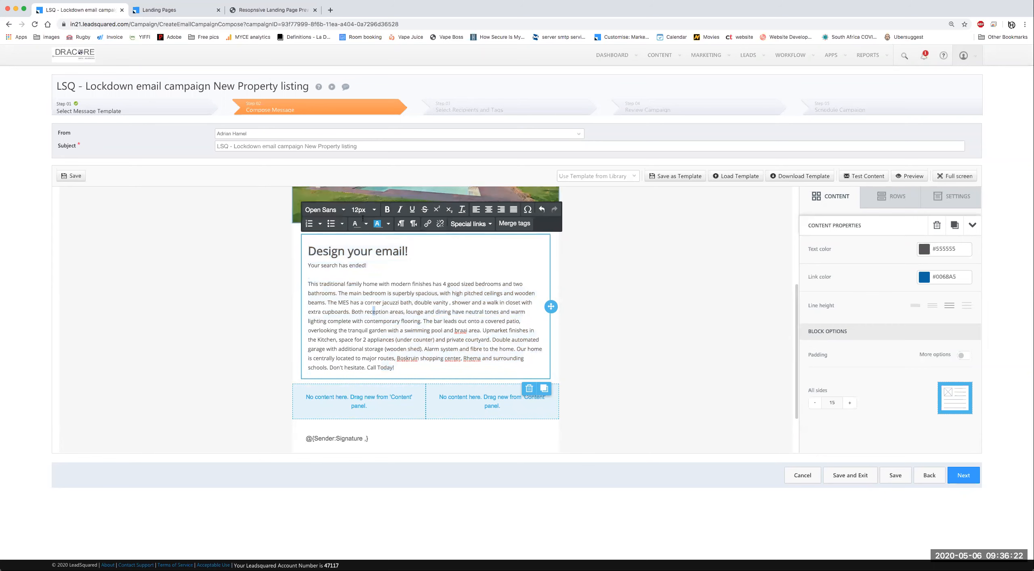
{"action": "left_click_drag", "start_coordinate": [398, 368], "coordinate": [284, 267]}
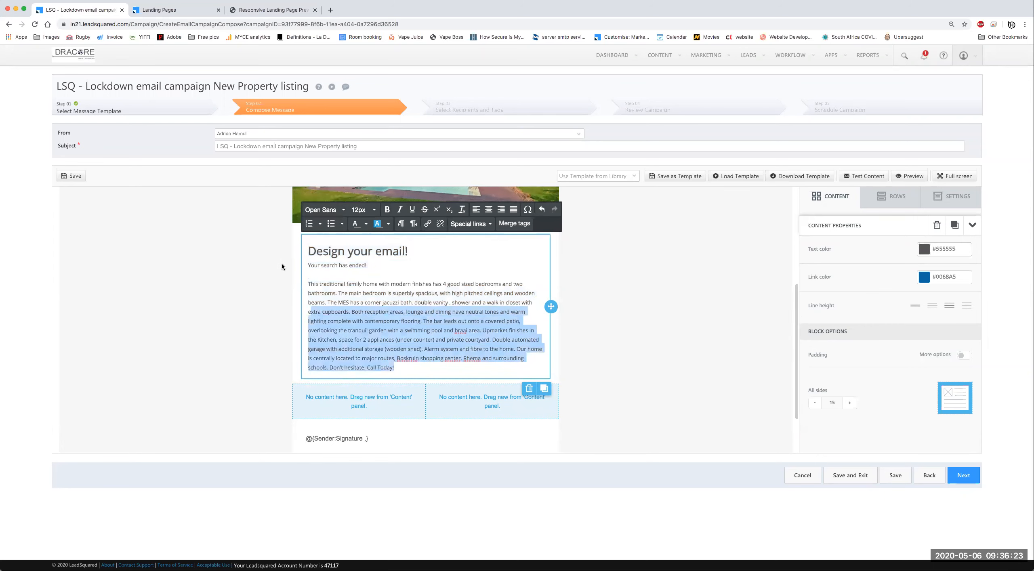
{"action": "left_click", "coordinate": [309, 265]}
{"action": "left_click", "coordinate": [309, 282]}
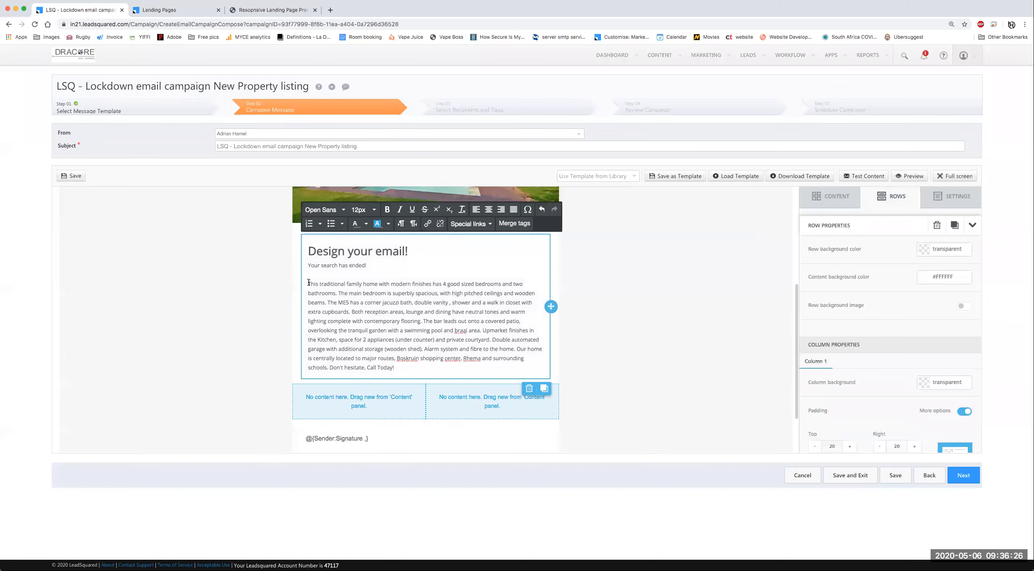
{"action": "key", "text": "Return"}
{"action": "key", "text": "Return"}
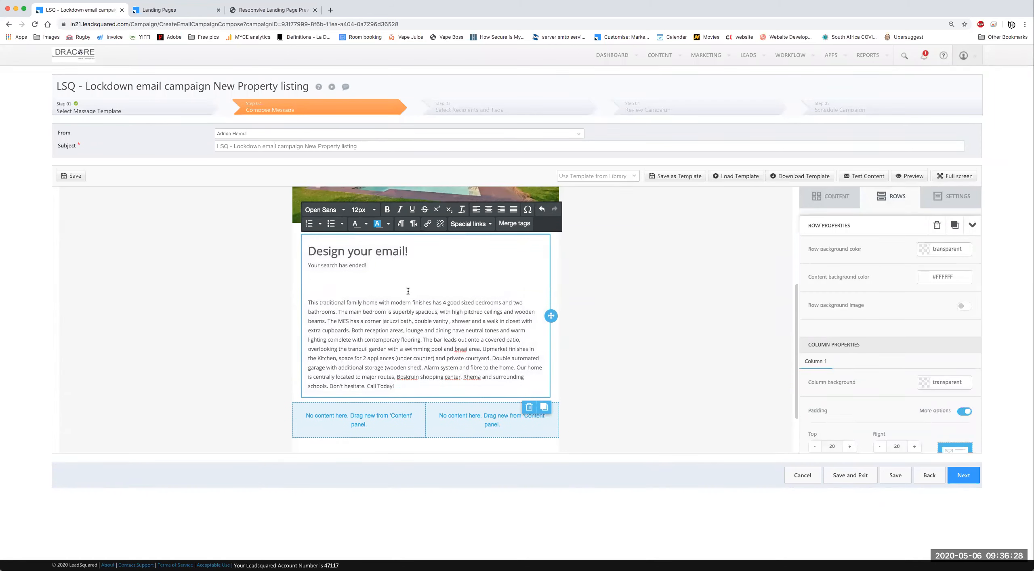
{"action": "type", "text": "H"}
Step: Insert the Lead: First Name merge tag after 'Hi' in the greeting
{"action": "left_click", "coordinate": [525, 224]}
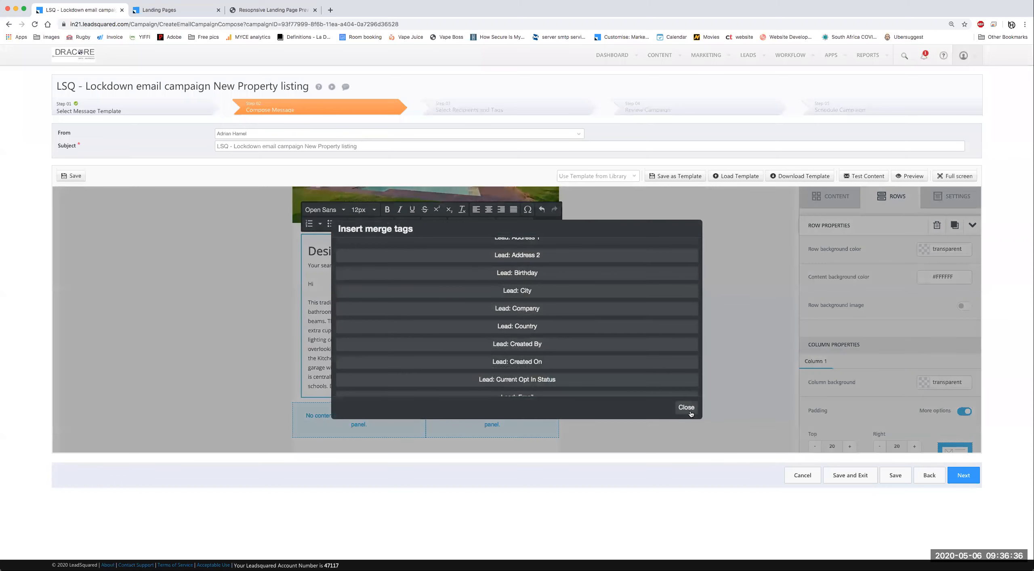
{"action": "left_click", "coordinate": [690, 411]}
{"action": "left_click", "coordinate": [518, 226]}
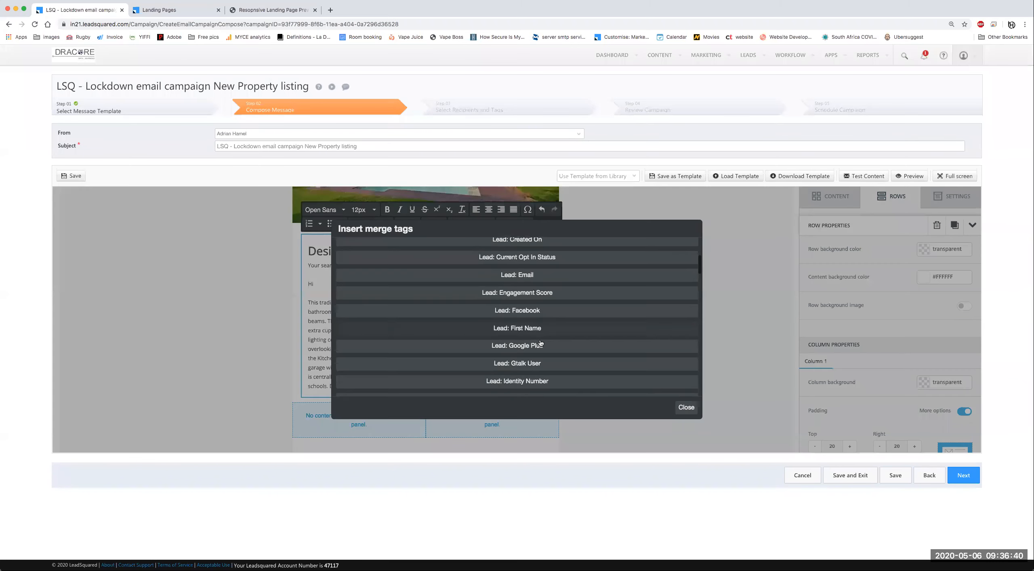
{"action": "scroll", "coordinate": [526, 327], "scroll_direction": "down", "scroll_amount": 3}
{"action": "left_click", "coordinate": [513, 324]}
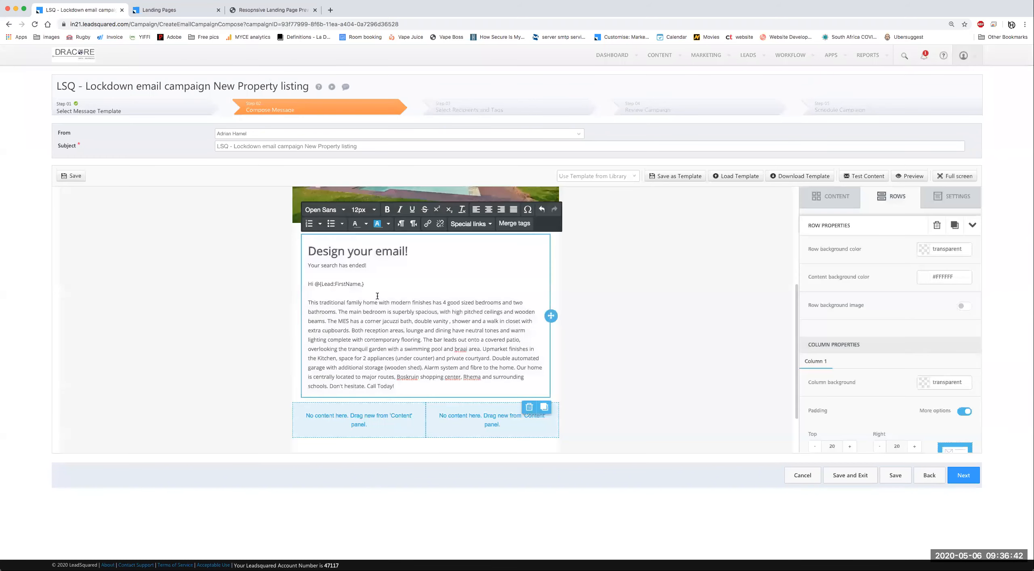
{"action": "scroll", "coordinate": [340, 283], "scroll_direction": "down", "scroll_amount": 3}
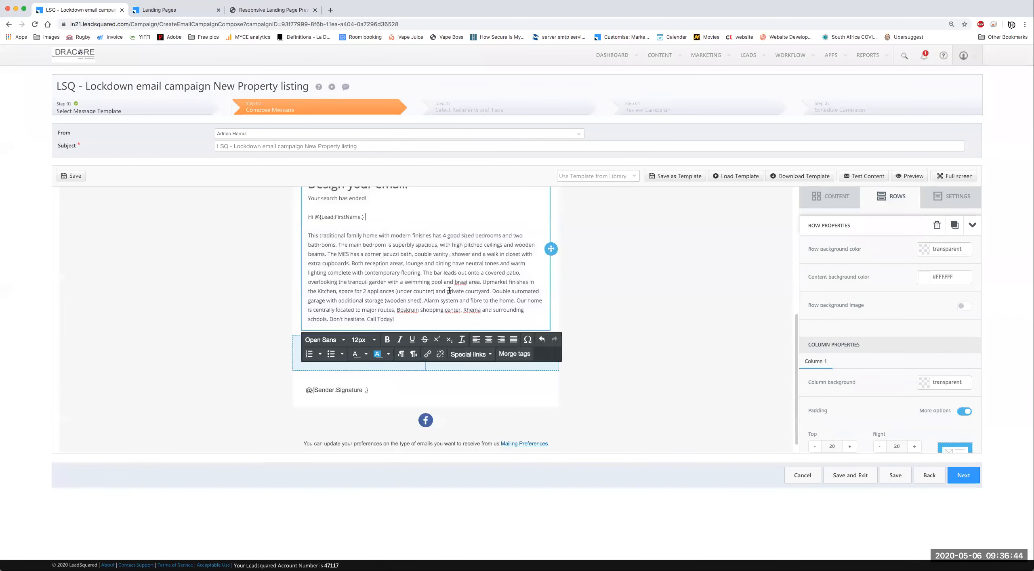
{"action": "scroll", "coordinate": [363, 267], "scroll_direction": "up", "scroll_amount": 2}
Step: Delete the Design your email! heading, leaving Your search has ended! on top
{"action": "left_click_drag", "start_coordinate": [367, 276], "coordinate": [289, 276]}
{"action": "left_click_drag", "start_coordinate": [408, 263], "coordinate": [367, 257]}
{"action": "key", "text": "BackSpace"}
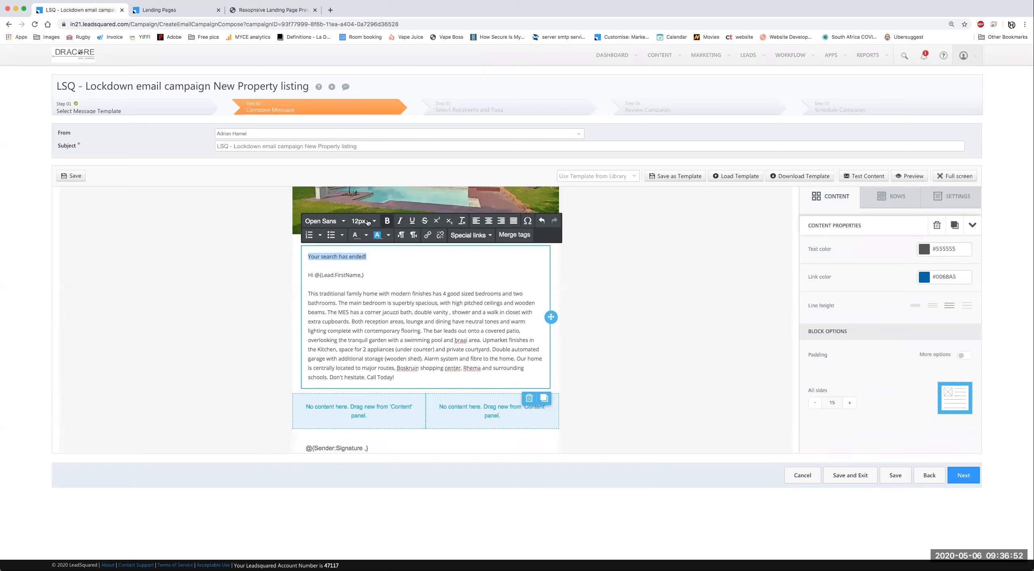
Step: Make the Your search has ended! heading 38px and red
{"action": "left_click", "coordinate": [374, 221]}
{"action": "scroll", "coordinate": [402, 395], "scroll_direction": "down", "scroll_amount": 2}
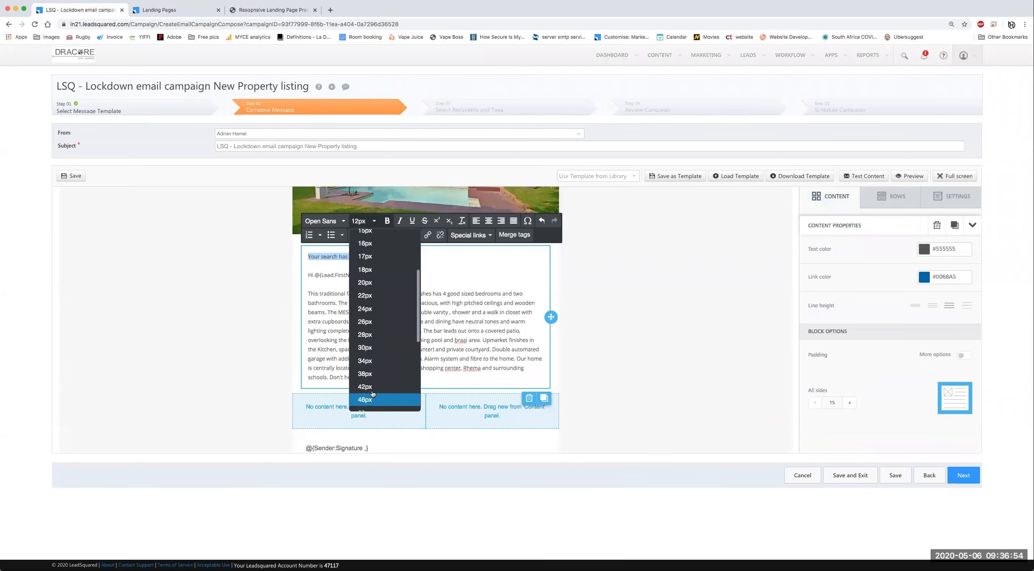
{"action": "left_click", "coordinate": [365, 369]}
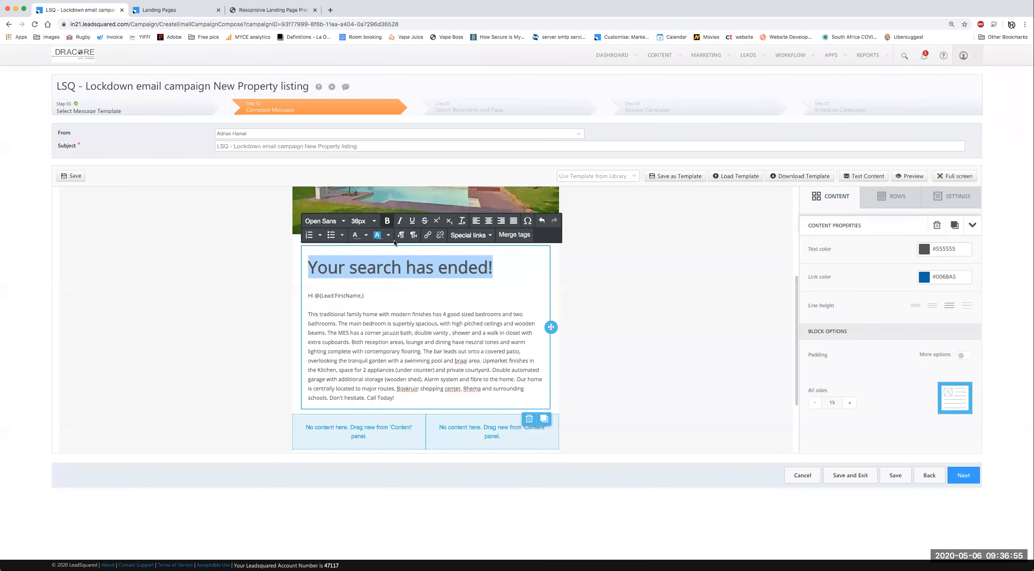
{"action": "left_click", "coordinate": [366, 235]}
{"action": "left_click", "coordinate": [330, 270]}
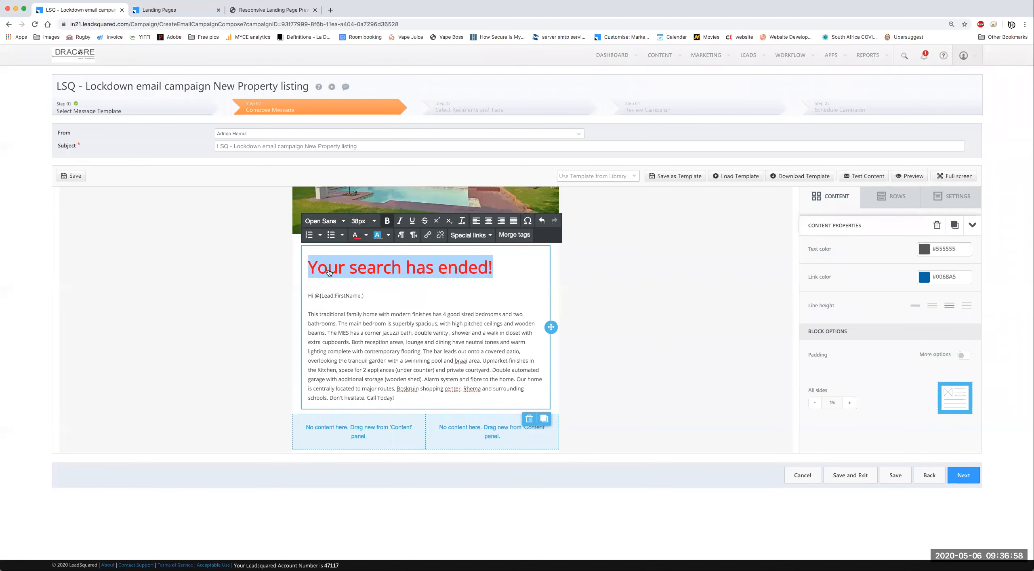
{"action": "left_click", "coordinate": [458, 341]}
Step: Select the text row and show the CONTENT block tiles
{"action": "scroll", "coordinate": [666, 309], "scroll_direction": "down", "scroll_amount": 2}
{"action": "left_click", "coordinate": [666, 309]}
{"action": "scroll", "coordinate": [661, 424], "scroll_direction": "up", "scroll_amount": 3}
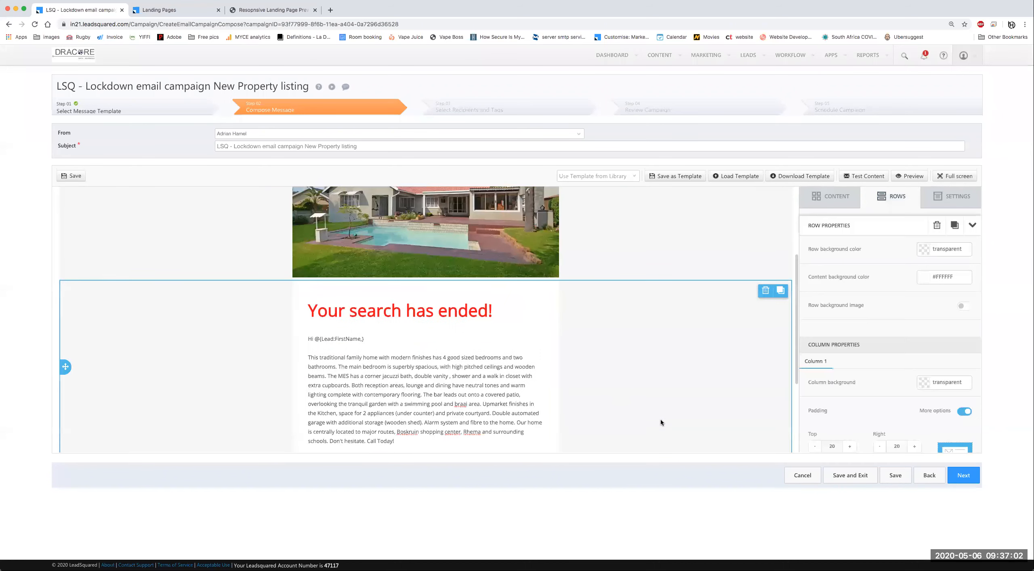
{"action": "scroll", "coordinate": [661, 423], "scroll_direction": "down", "scroll_amount": 2}
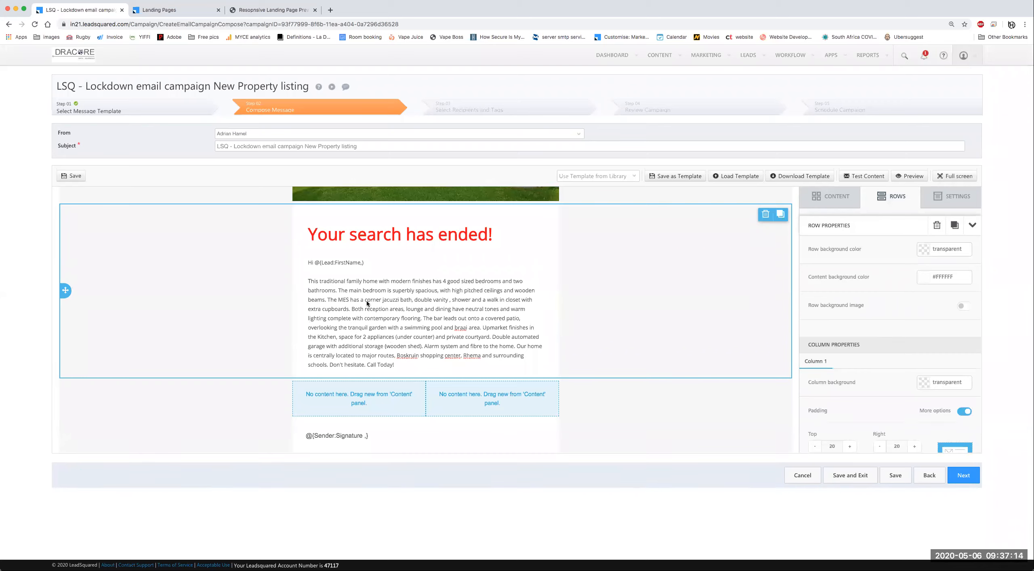
{"action": "left_click", "coordinate": [835, 197]}
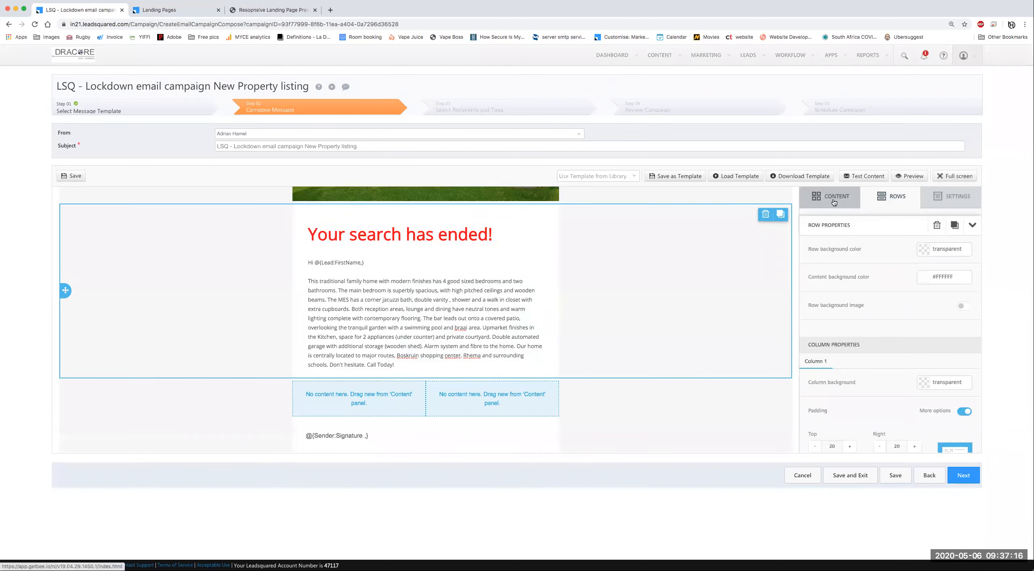
Step: Drop a Text block into the left empty column and paste the property details over its placeholder
{"action": "left_click_drag", "start_coordinate": [830, 240], "coordinate": [373, 396]}
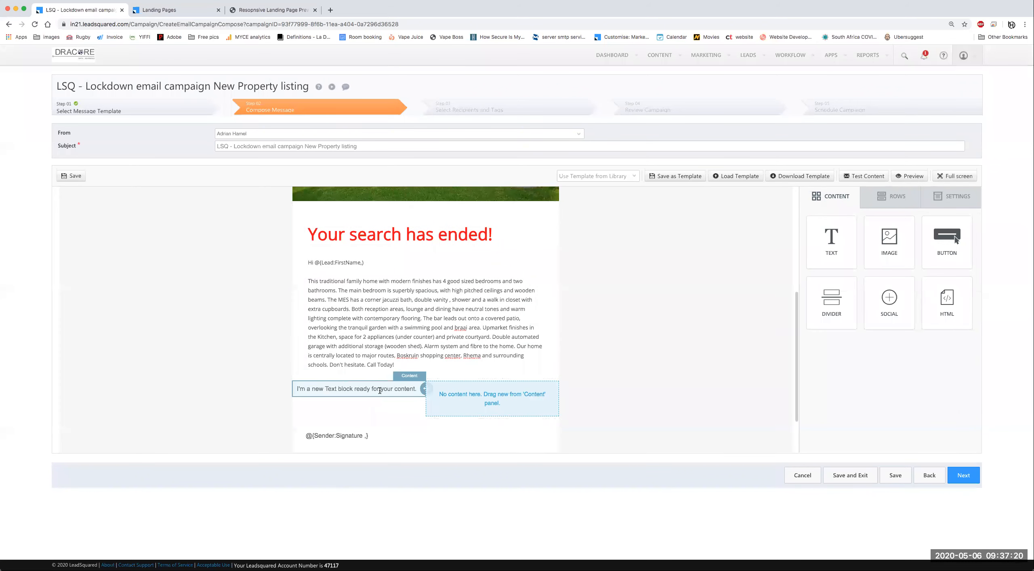
{"action": "left_click", "coordinate": [375, 389]}
{"action": "triple_click", "coordinate": [375, 388]}
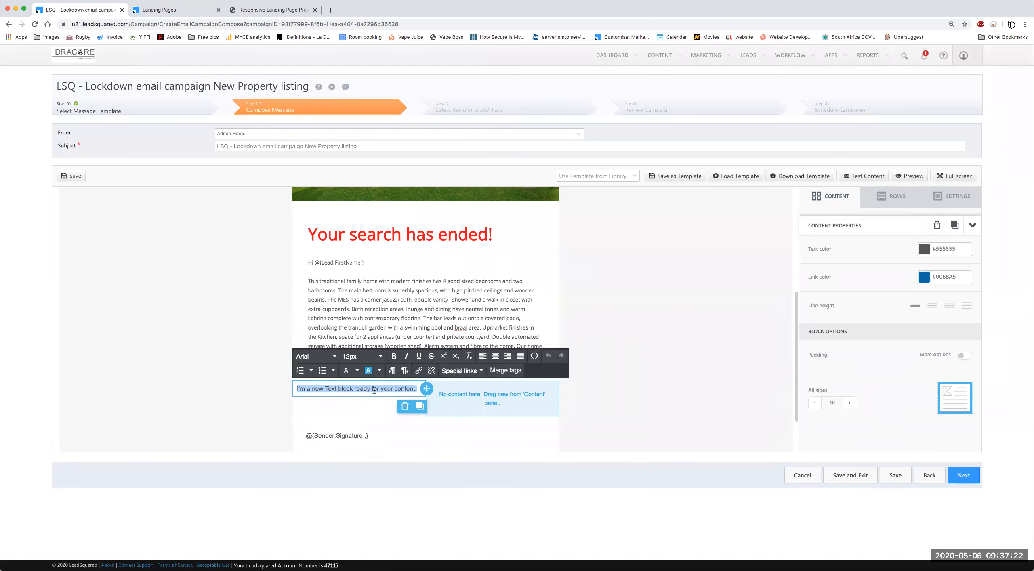
{"action": "key", "text": "super+v"}
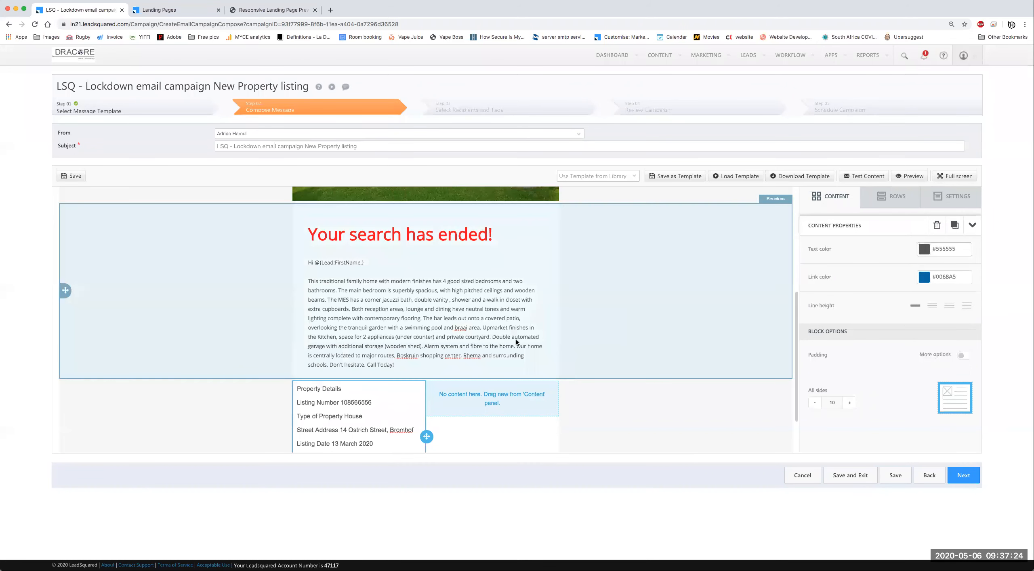
{"action": "left_click", "coordinate": [325, 263]}
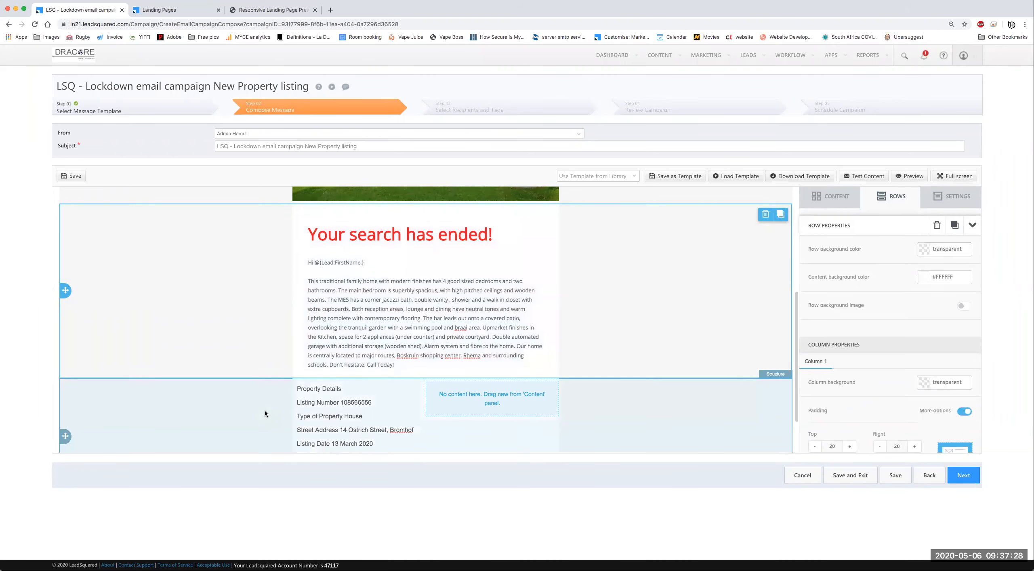
{"action": "scroll", "coordinate": [265, 411], "scroll_direction": "down", "scroll_amount": 5}
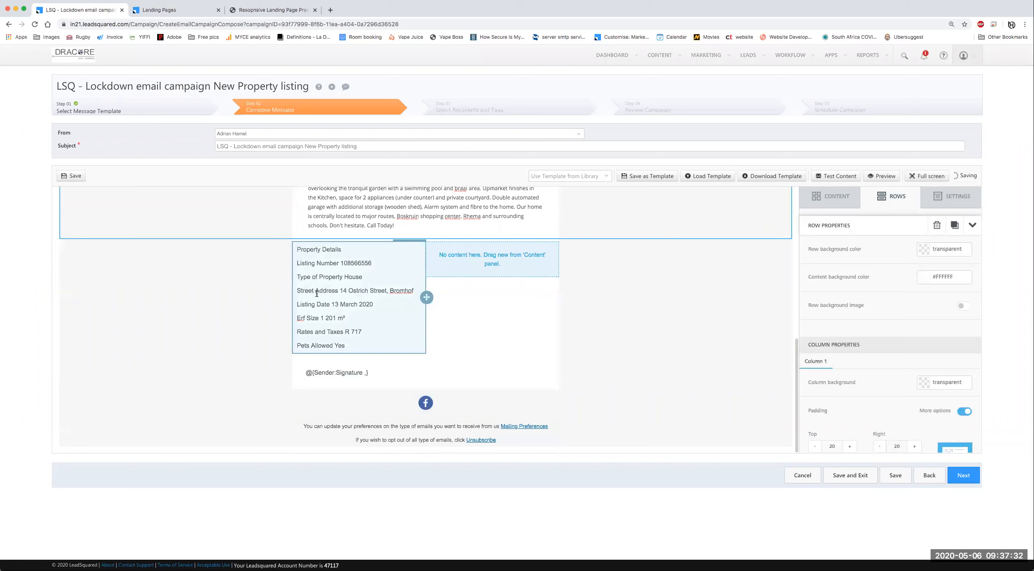
{"action": "left_click", "coordinate": [352, 297]}
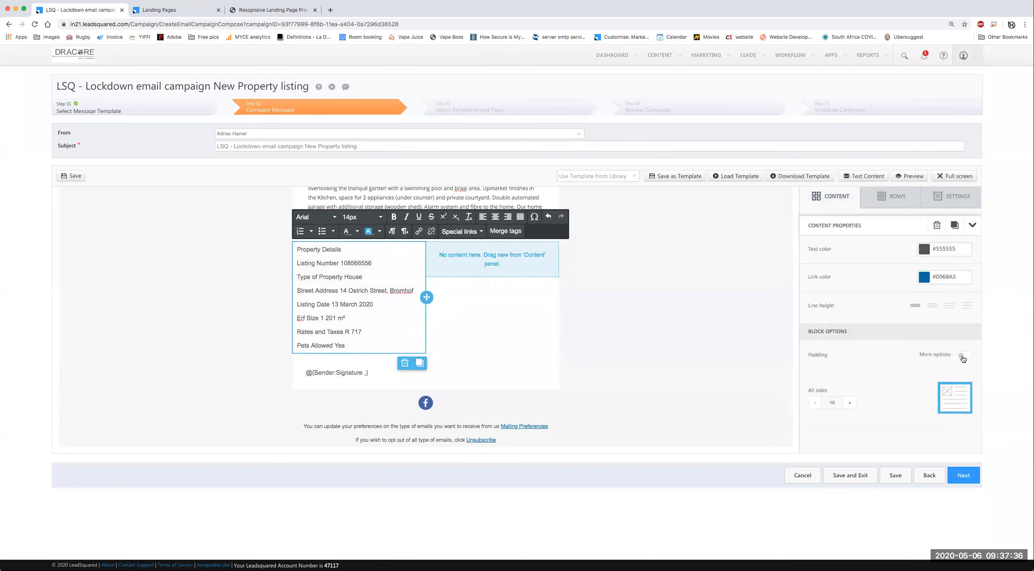
{"action": "left_click", "coordinate": [964, 356]}
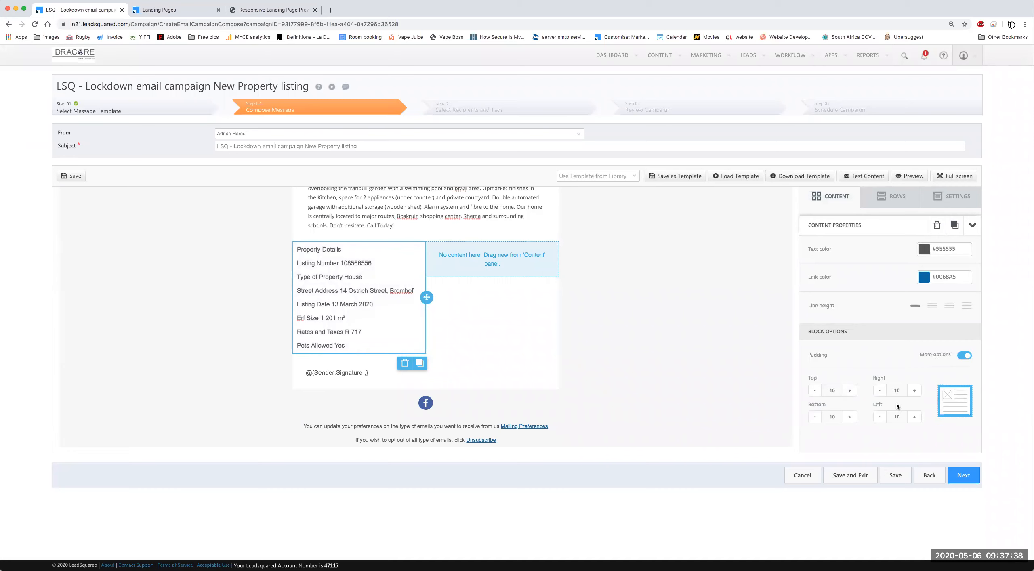
Step: Adjust the property details padding, leaving the text block at 10 on every side
{"action": "double_click", "coordinate": [894, 417]}
{"action": "left_click", "coordinate": [901, 391]}
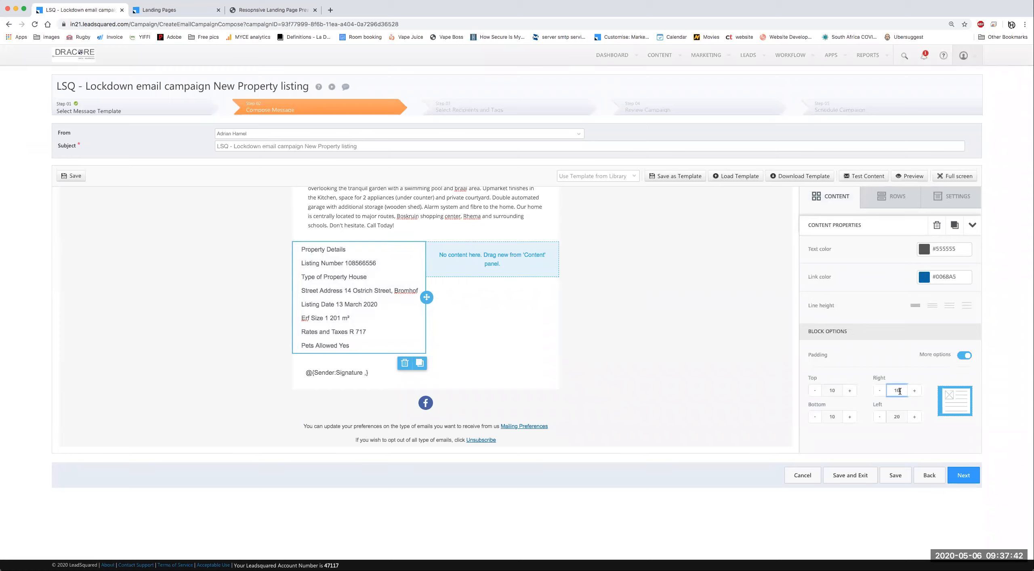
{"action": "double_click", "coordinate": [900, 420]}
{"action": "left_click", "coordinate": [622, 283]}
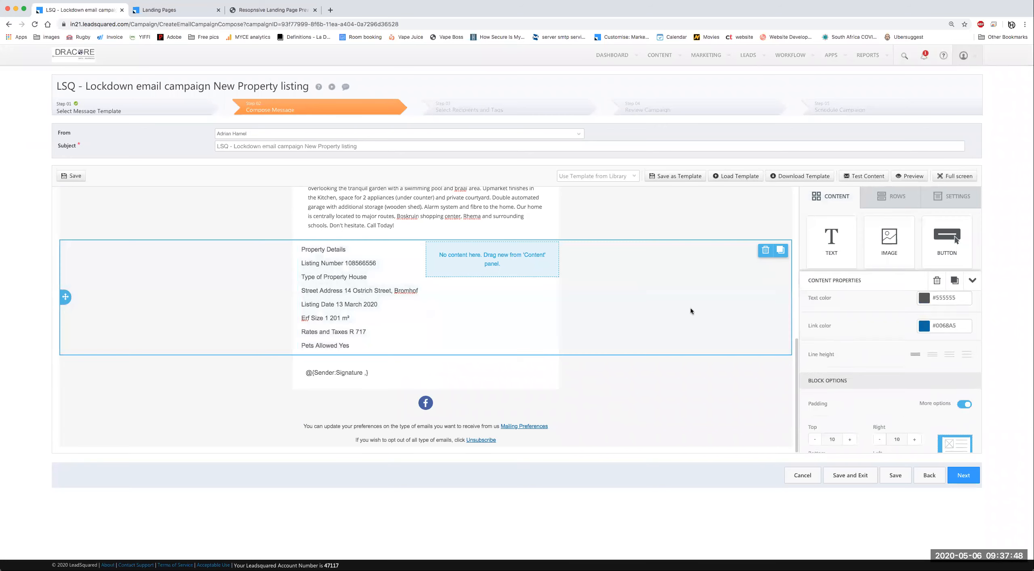
{"action": "left_click", "coordinate": [901, 380]}
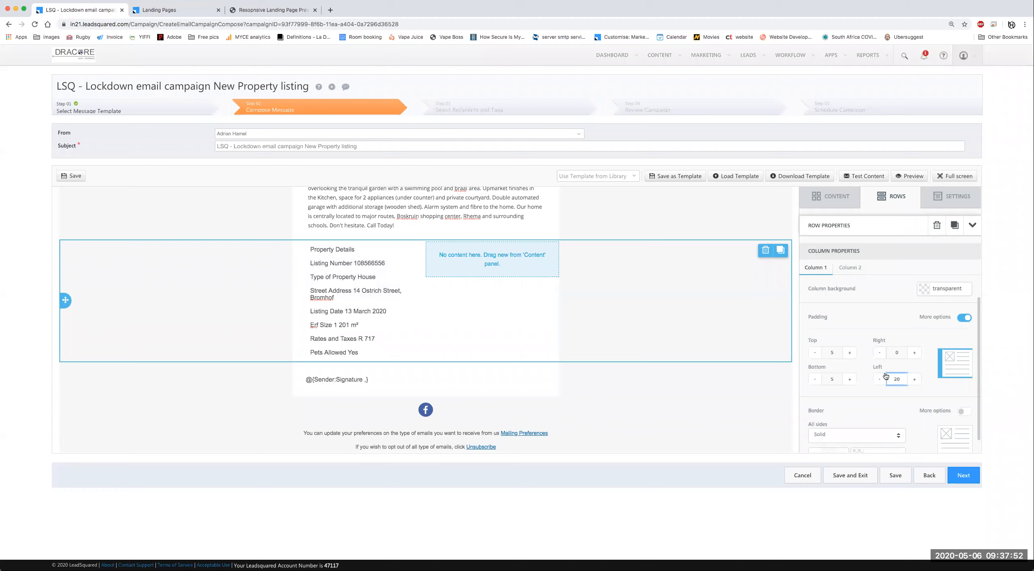
{"action": "left_click", "coordinate": [387, 307]}
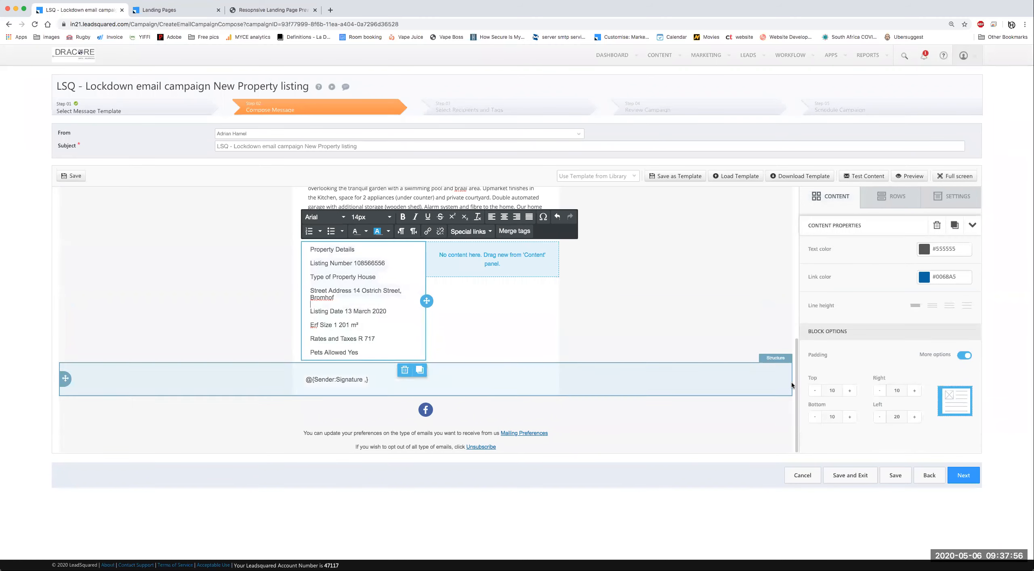
{"action": "left_click", "coordinate": [894, 414]}
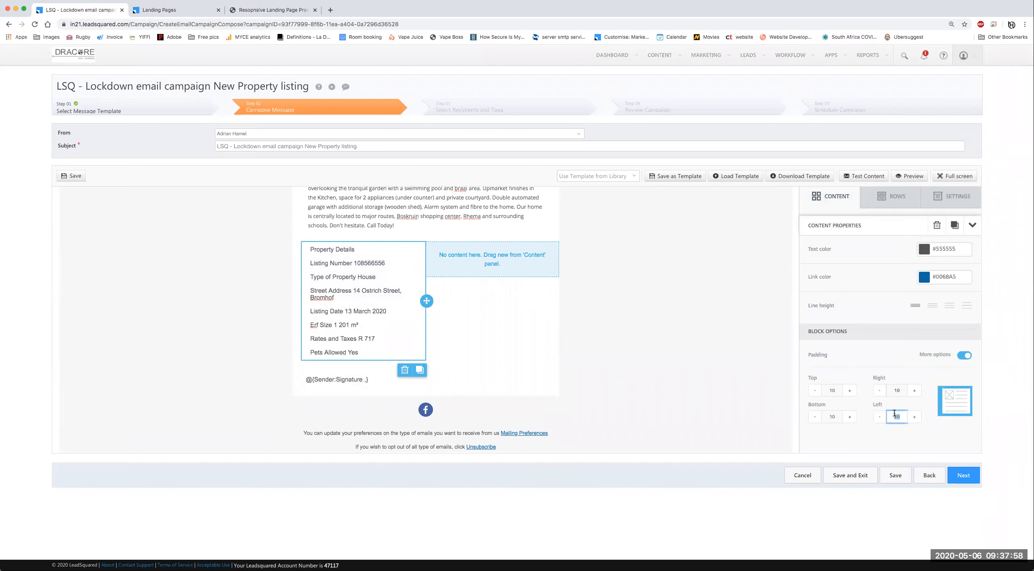
{"action": "type", "text": "210"}
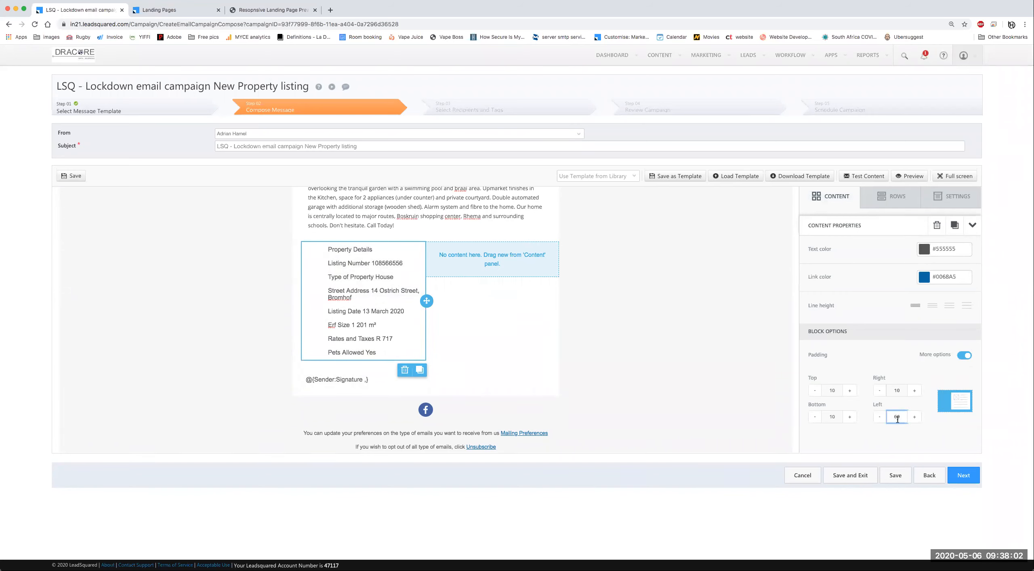
{"action": "type", "text": "10"}
{"action": "left_click", "coordinate": [958, 434]}
{"action": "left_click", "coordinate": [384, 272]}
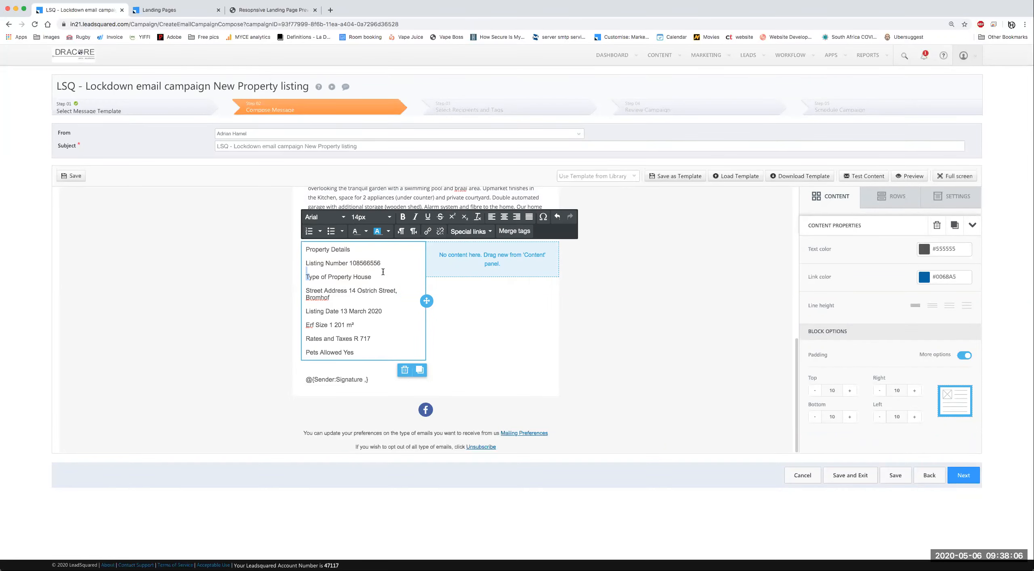
Step: Set all property details text to Open Sans at 12px
{"action": "key", "text": "ctrl+a"}
{"action": "left_click", "coordinate": [339, 218]}
{"action": "scroll", "coordinate": [337, 323], "scroll_direction": "down", "scroll_amount": 5}
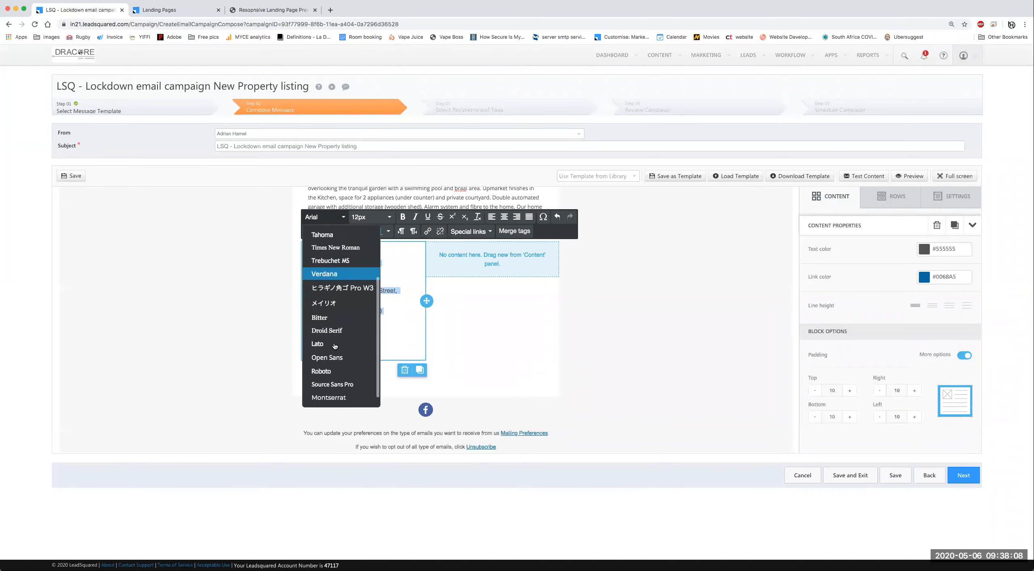
{"action": "left_click", "coordinate": [338, 346]}
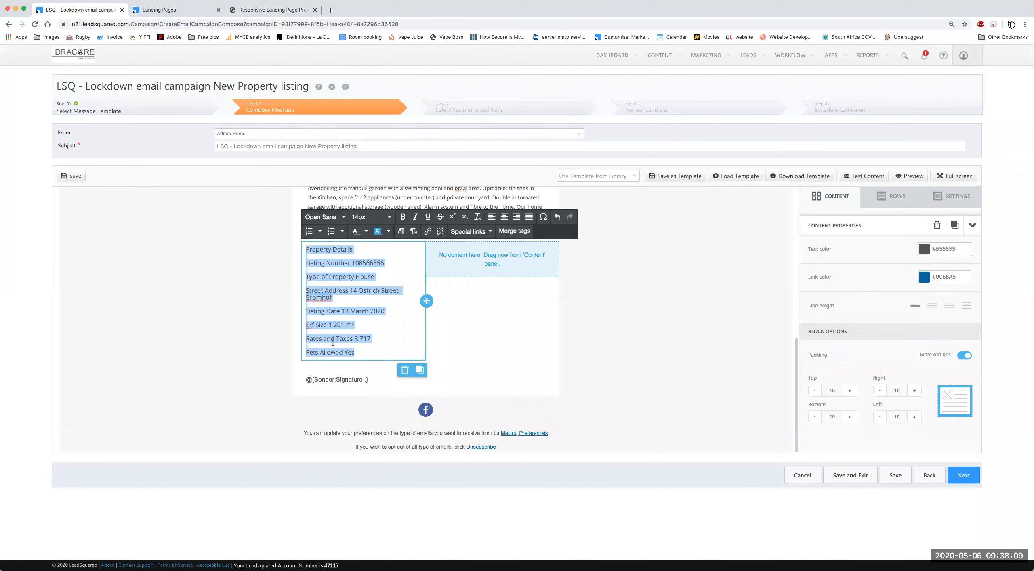
{"action": "left_click", "coordinate": [370, 217]}
{"action": "left_click", "coordinate": [366, 285]}
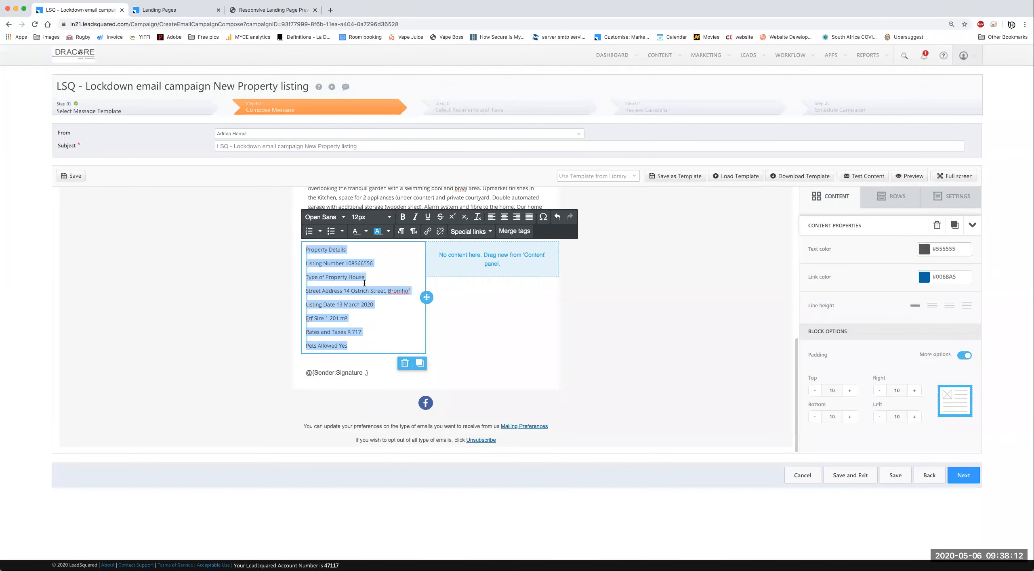
{"action": "left_click", "coordinate": [365, 283]}
Step: Enlarge the font size of the Property Details heading
{"action": "triple_click", "coordinate": [337, 252]}
{"action": "left_click", "coordinate": [403, 218]}
{"action": "left_click", "coordinate": [371, 218]}
{"action": "left_click", "coordinate": [370, 217]}
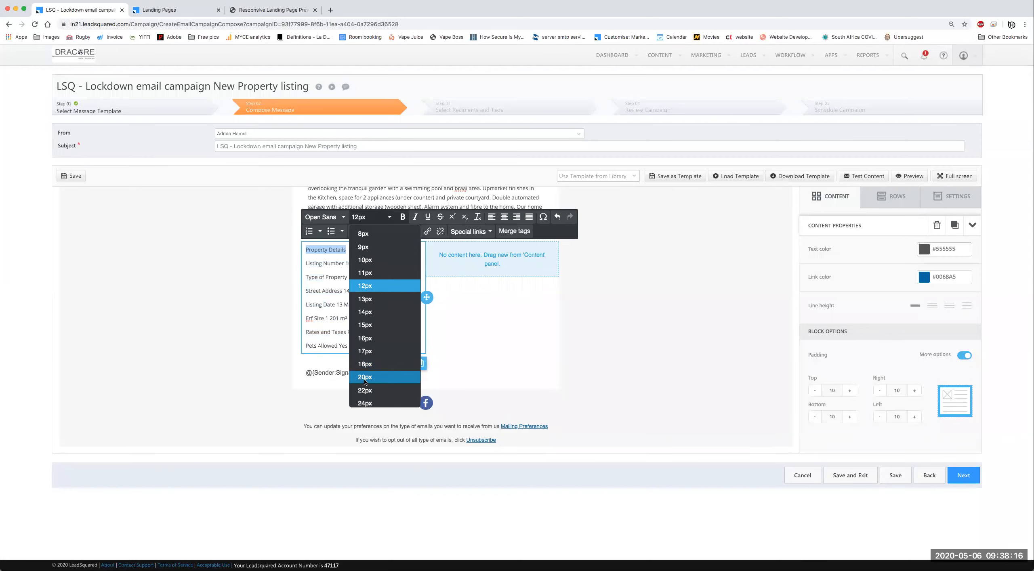
{"action": "left_click", "coordinate": [365, 382]}
{"action": "left_click", "coordinate": [363, 316]}
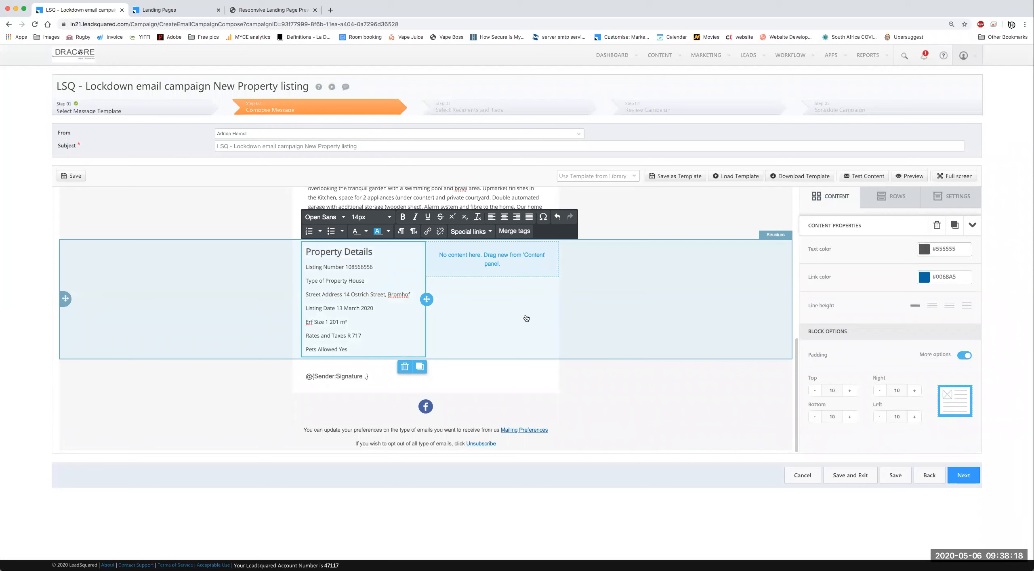
{"action": "key", "text": "super+Tab"}
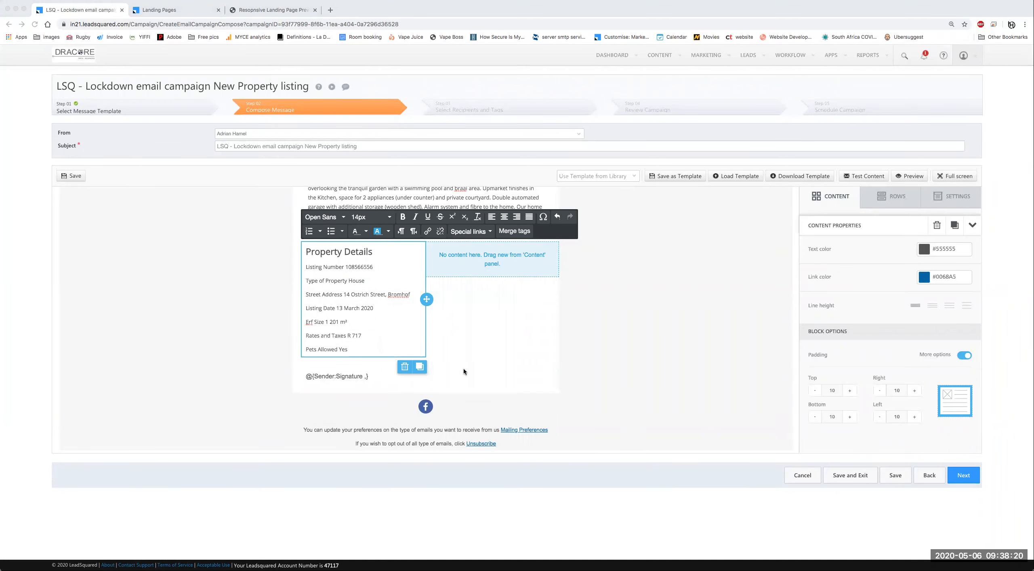
{"action": "key", "text": "super+Tab"}
Step: Give the Property Details column a right padding of 20
{"action": "left_click", "coordinate": [490, 262]}
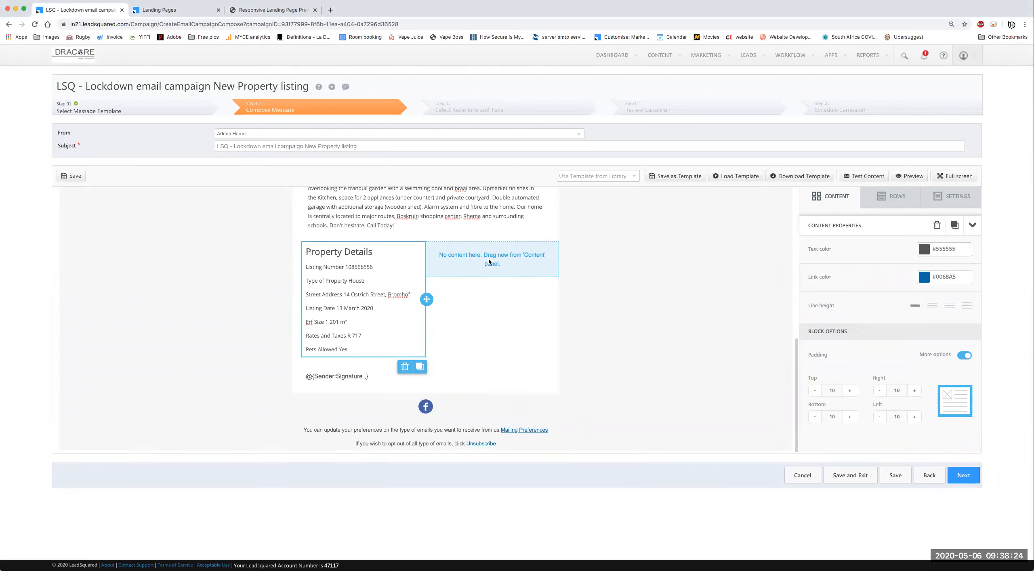
{"action": "left_click", "coordinate": [495, 260]}
{"action": "scroll", "coordinate": [918, 413], "scroll_direction": "down", "scroll_amount": 5}
{"action": "double_click", "coordinate": [897, 334]}
{"action": "type", "text": "20"}
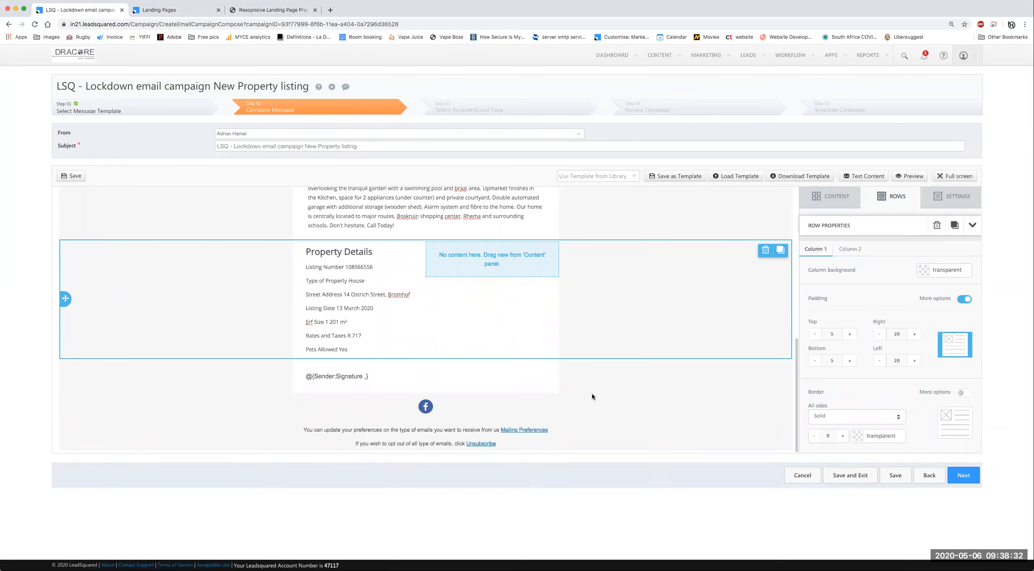
{"action": "left_click", "coordinate": [832, 198]}
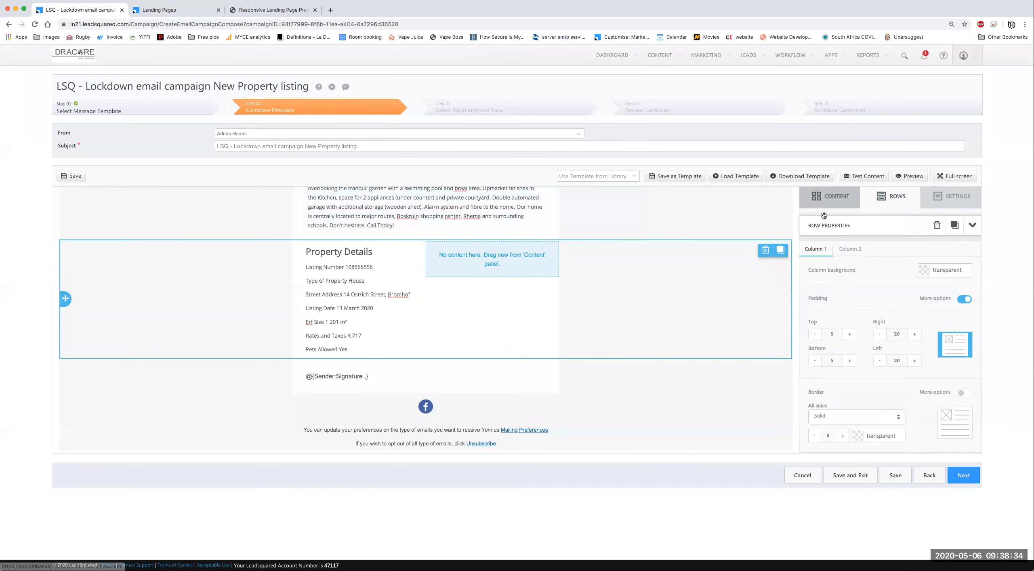
Step: Add a text block to the right column and paste in the Key Features list
{"action": "mouse_move", "coordinate": [824, 238]}
{"action": "left_mouse_down"}
{"action": "mouse_move", "coordinate": [787, 224]}
{"action": "mouse_move", "coordinate": [484, 249]}
{"action": "left_mouse_up"}
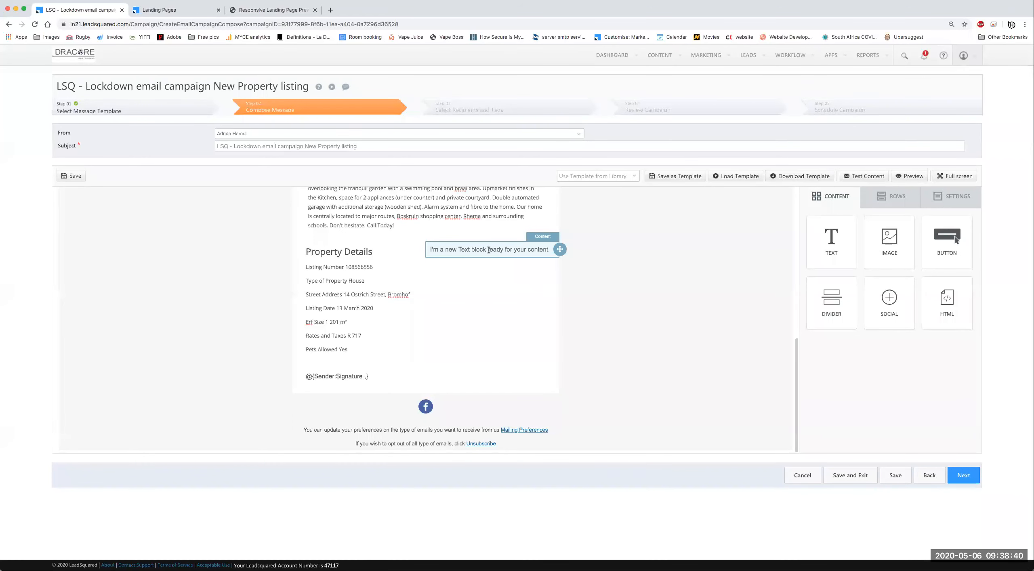
{"action": "left_click", "coordinate": [489, 250]}
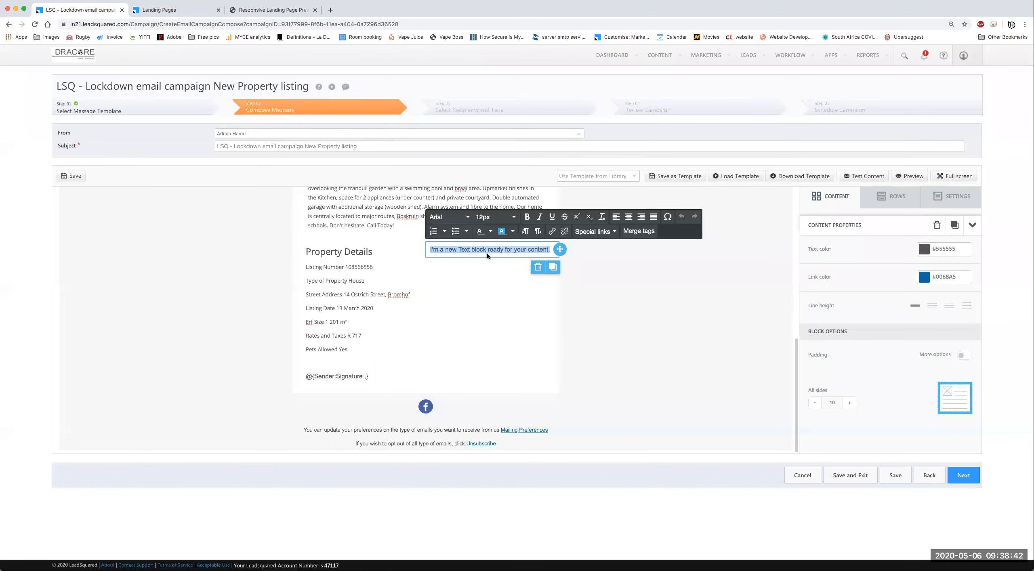
{"action": "type", "text": "Key Features Bedrooms: 4 Bathrooms: 2 Kitchens 1 Lounges 1 Dining Rooms 1 Garages: 2 Parking: 1 Pool Garden Pet Friendly"}
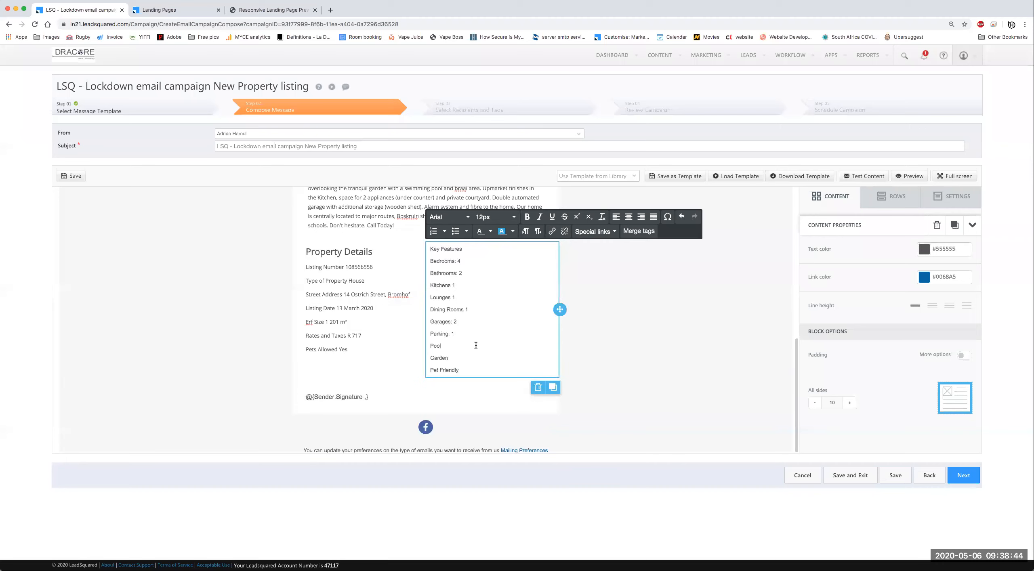
{"action": "key", "text": "super+a"}
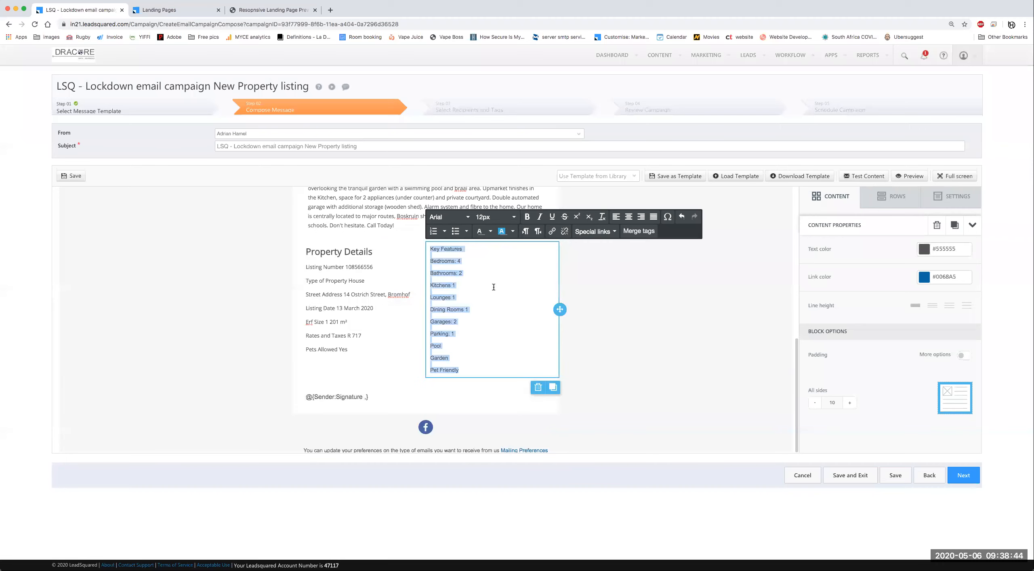
Step: Remove the blank lines between the Key Features entries, from Bedrooms through Garden
{"action": "left_click", "coordinate": [436, 267]}
{"action": "key", "text": "BackSpace"}
{"action": "left_click", "coordinate": [436, 274]}
{"action": "key", "text": "BackSpace"}
{"action": "left_click", "coordinate": [435, 280]}
{"action": "key", "text": "BackSpace"}
{"action": "left_click", "coordinate": [435, 286]}
{"action": "key", "text": "BackSpace"}
{"action": "left_click", "coordinate": [435, 298]}
{"action": "key", "text": "BackSpace"}
{"action": "left_click", "coordinate": [435, 303]}
{"action": "key", "text": "BackSpace"}
{"action": "left_click", "coordinate": [436, 310]}
{"action": "key", "text": "BackSpace"}
{"action": "left_click", "coordinate": [435, 316]}
{"action": "key", "text": "BackSpace"}
{"action": "key", "text": "BackSpace"}
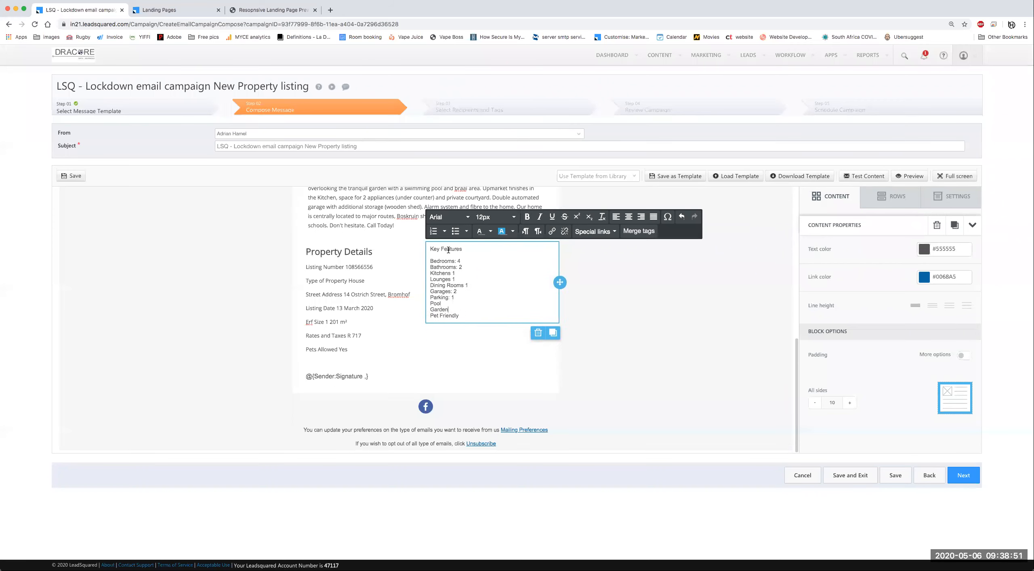
Step: Set the Key Features text to Open Sans at 12px
{"action": "left_click", "coordinate": [449, 217]}
{"action": "scroll", "coordinate": [467, 348], "scroll_direction": "down", "scroll_amount": 3}
{"action": "left_click", "coordinate": [462, 363]}
{"action": "left_click", "coordinate": [495, 217]}
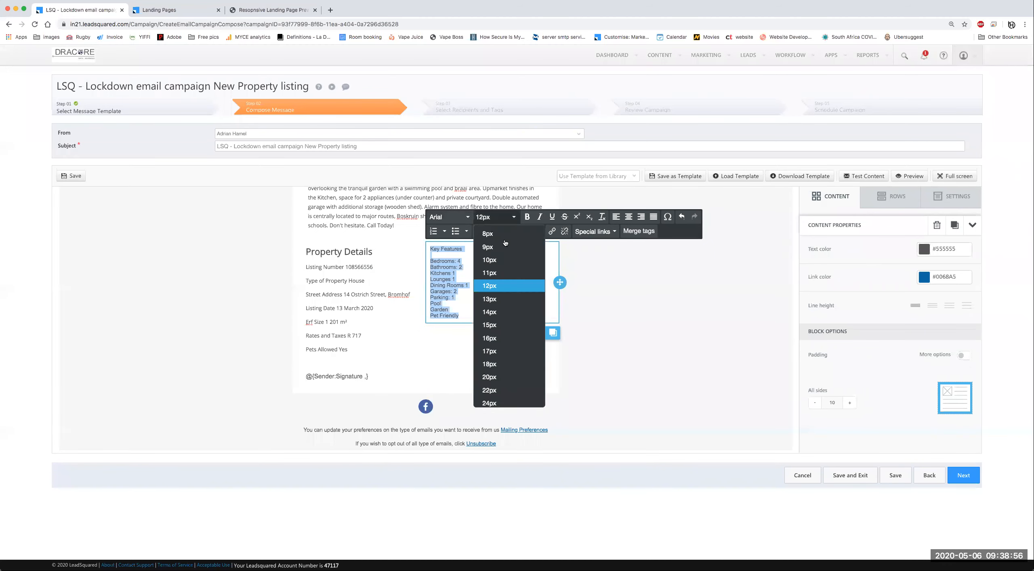
{"action": "left_click", "coordinate": [507, 320]}
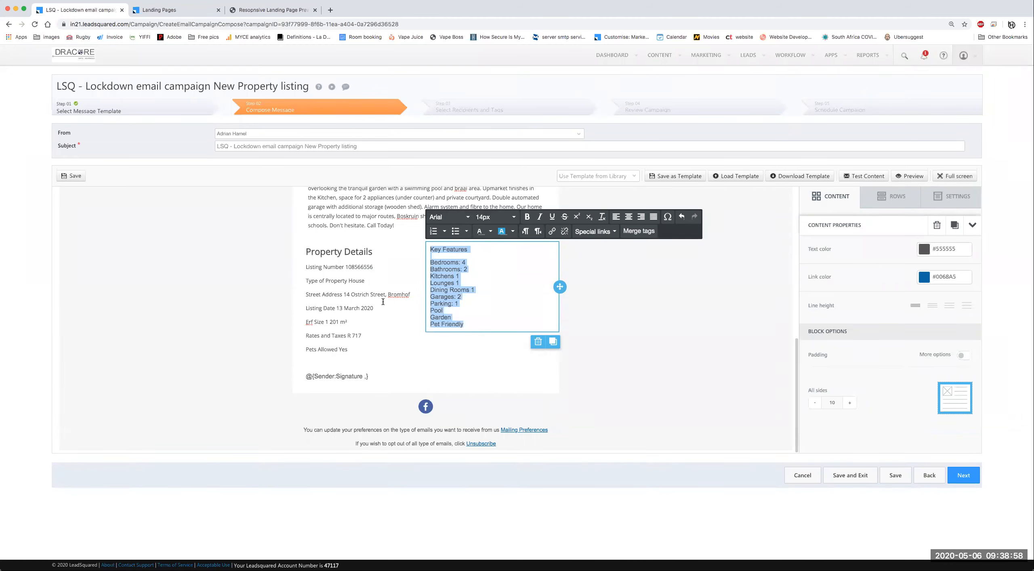
{"action": "left_click", "coordinate": [495, 217]}
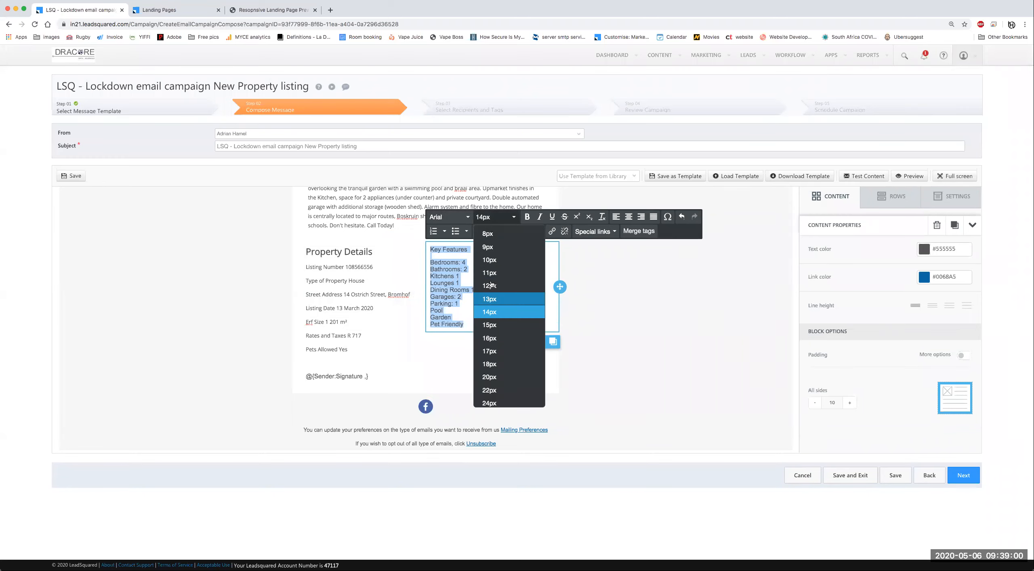
{"action": "left_click", "coordinate": [497, 306]}
{"action": "left_click", "coordinate": [448, 218]}
{"action": "scroll", "coordinate": [464, 364], "scroll_direction": "down", "scroll_amount": 3}
{"action": "left_click", "coordinate": [451, 359]}
Step: Make the Key Features heading 20px
{"action": "double_click", "coordinate": [458, 249]}
{"action": "triple_click", "coordinate": [457, 249]}
{"action": "left_click", "coordinate": [495, 217]}
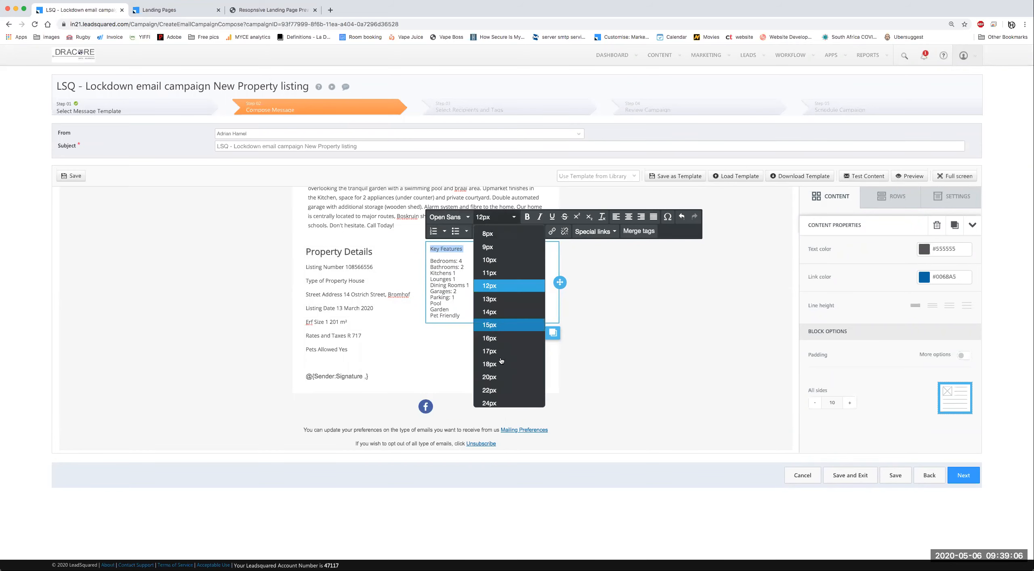
{"action": "left_click", "coordinate": [495, 359]}
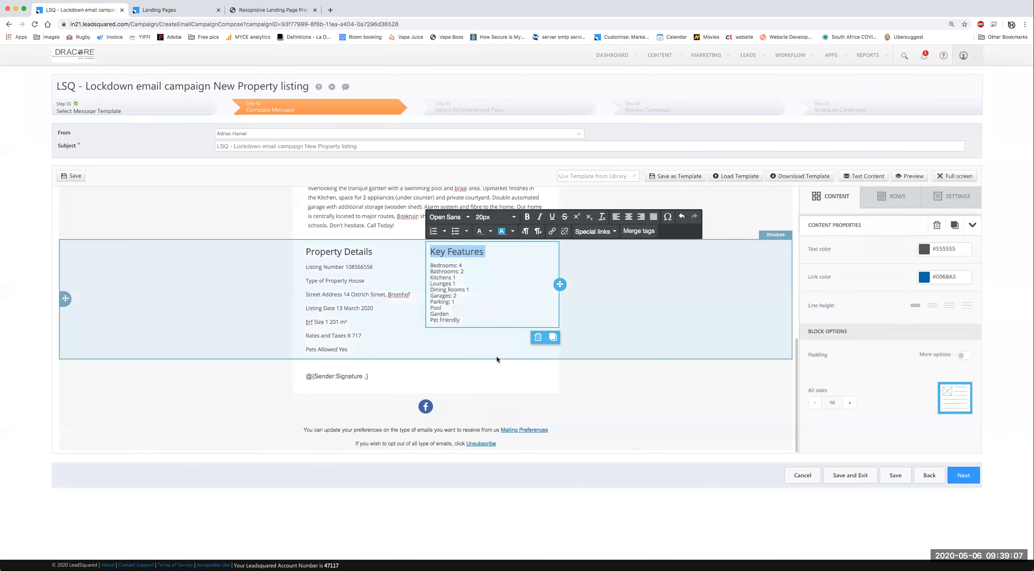
{"action": "left_click", "coordinate": [486, 309]}
Step: Delete the empty lines between the Property Details entries so they are single-spaced
{"action": "left_click_drag", "start_coordinate": [468, 317], "coordinate": [425, 273]}
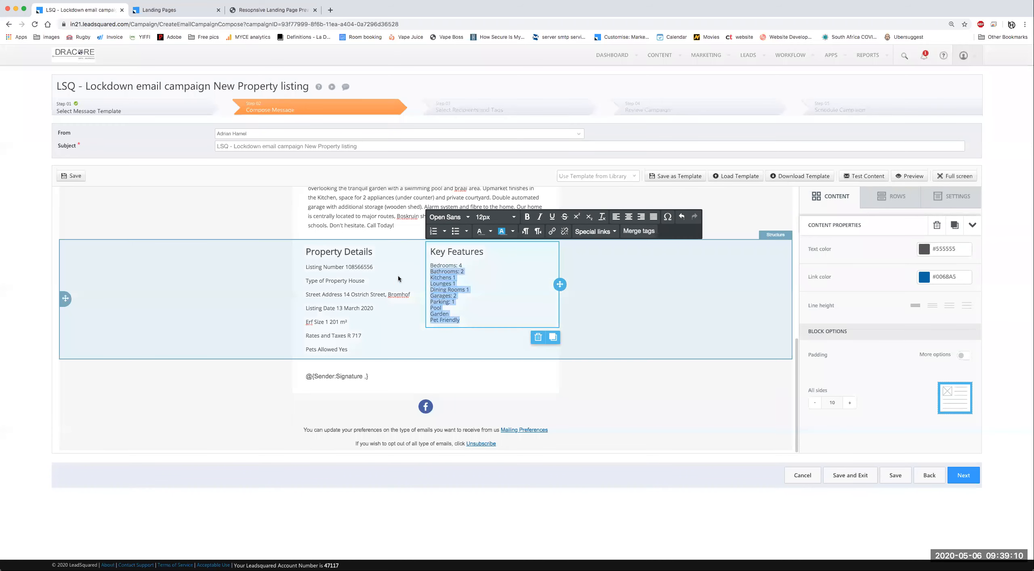
{"action": "triple_click", "coordinate": [336, 281]}
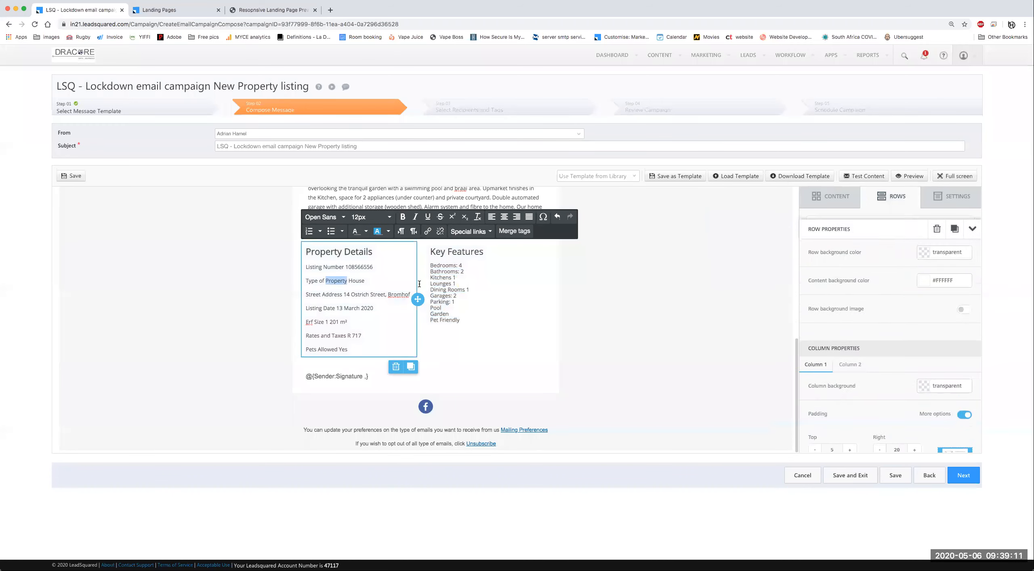
{"action": "left_click", "coordinate": [443, 285]}
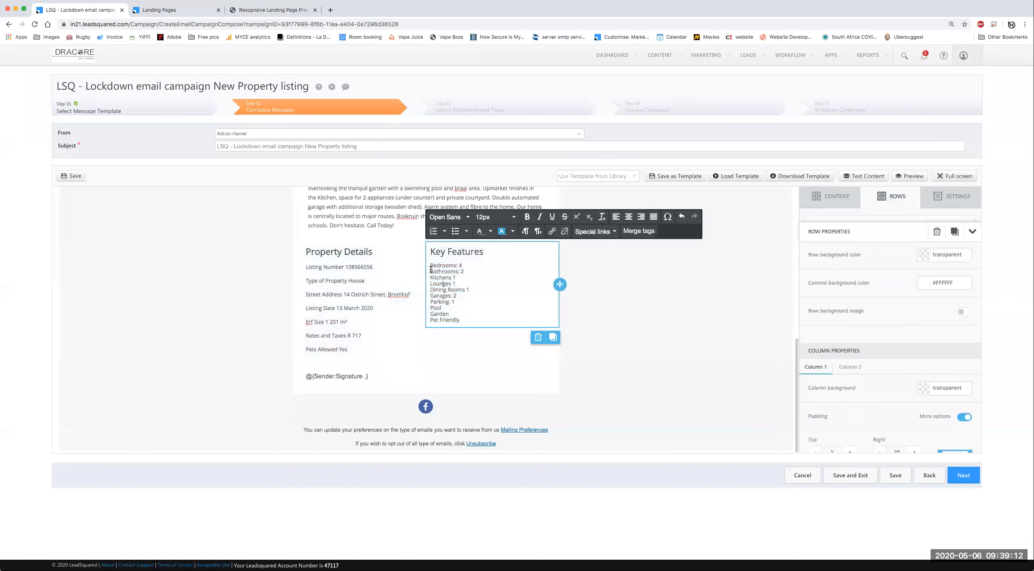
{"action": "left_click", "coordinate": [332, 275]}
{"action": "key", "text": "BackSpace"}
{"action": "left_click", "coordinate": [325, 281]}
{"action": "key", "text": "BackSpace"}
{"action": "key", "text": "BackSpace"}
{"action": "left_click", "coordinate": [316, 296]}
{"action": "key", "text": "BackSpace"}
{"action": "left_click", "coordinate": [315, 302]}
{"action": "key", "text": "BackSpace"}
{"action": "left_click", "coordinate": [316, 308]}
{"action": "key", "text": "BackSpace"}
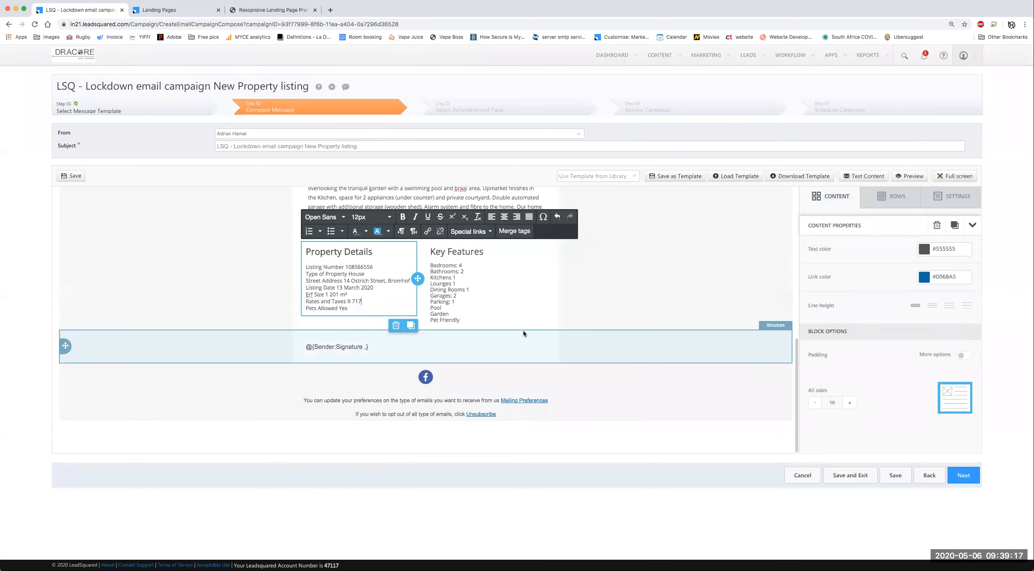
Step: Select all of the sender signature text to change its font
{"action": "left_click", "coordinate": [391, 347]}
{"action": "key", "text": "super+a"}
{"action": "left_click", "coordinate": [315, 317]}
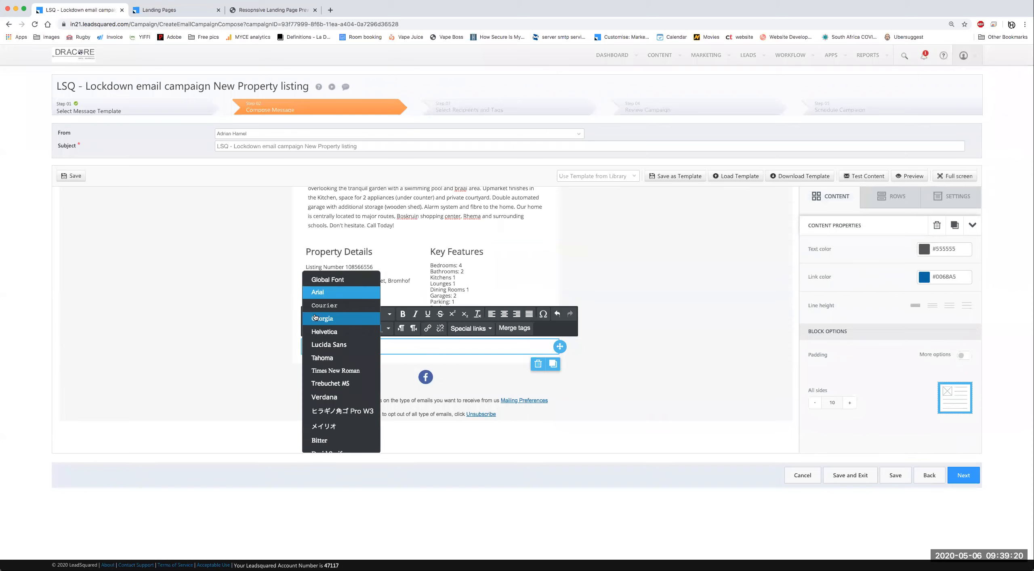
{"action": "scroll", "coordinate": [339, 390], "scroll_direction": "down", "scroll_amount": 5}
Step: Apply Open Sans and a new font size to the signature line
{"action": "left_click", "coordinate": [338, 390]}
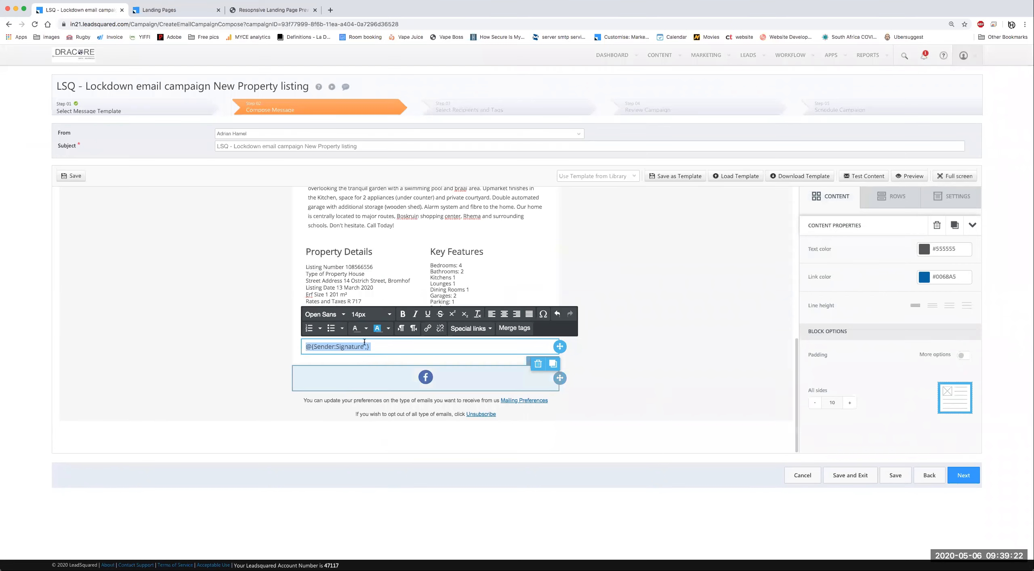
{"action": "left_click", "coordinate": [380, 316]}
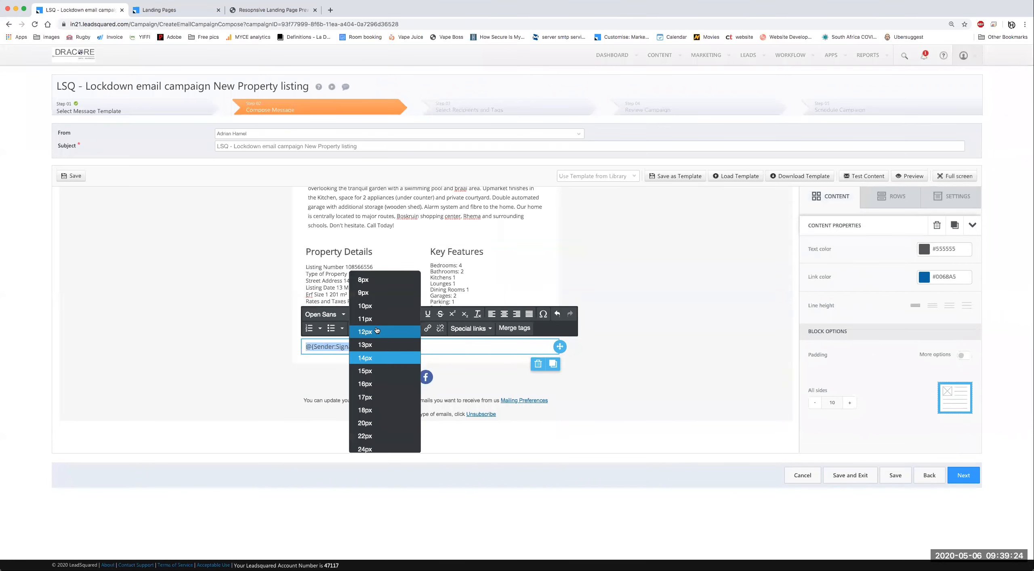
{"action": "left_click", "coordinate": [376, 326]}
{"action": "left_click", "coordinate": [596, 346]}
Step: Scroll through the email to review it, from the house image down to the listing columns
{"action": "left_click", "coordinate": [524, 291]}
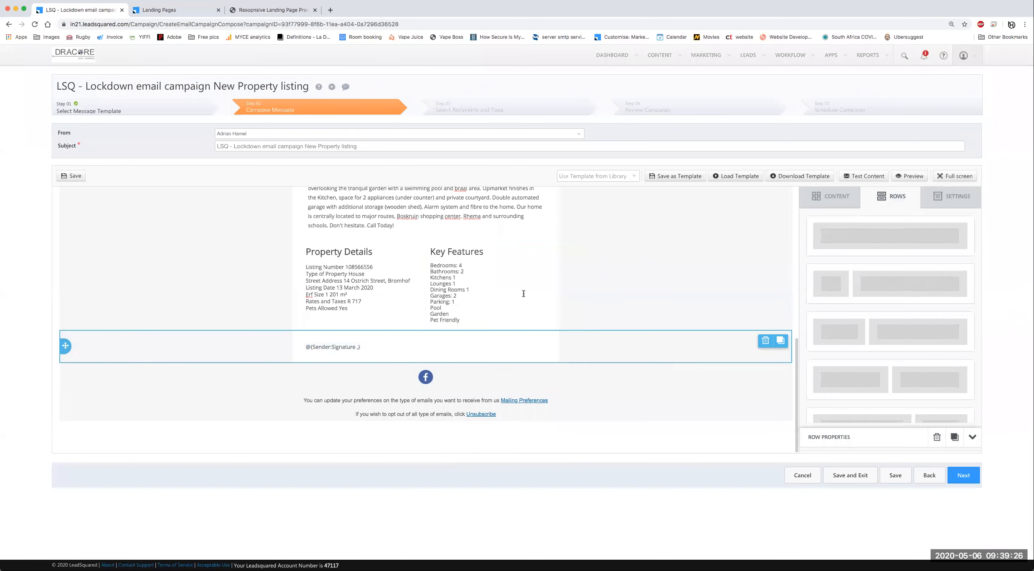
{"action": "scroll", "coordinate": [505, 311], "scroll_direction": "up", "scroll_amount": 4}
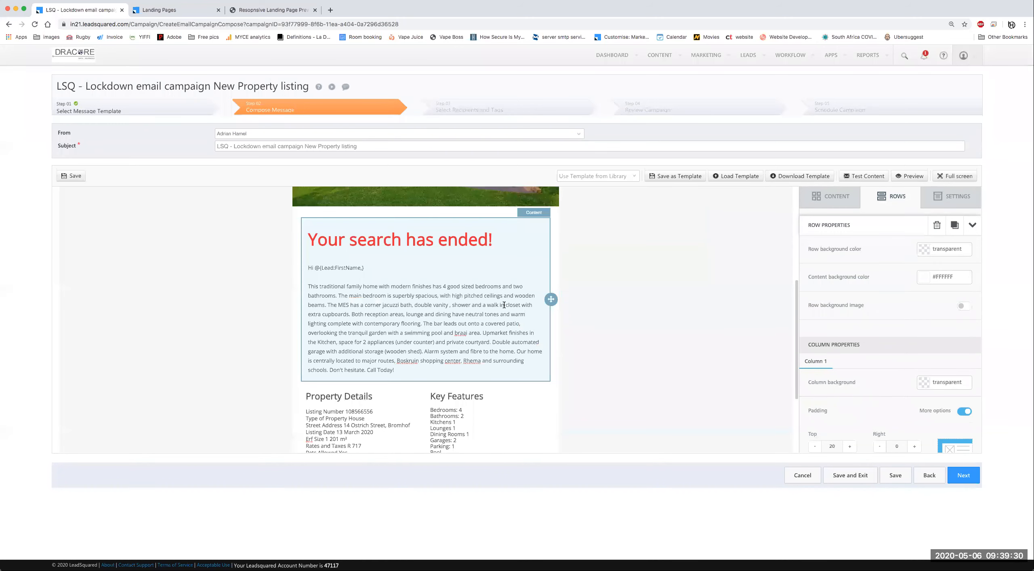
{"action": "scroll", "coordinate": [504, 305], "scroll_direction": "up", "scroll_amount": 1}
{"action": "scroll", "coordinate": [597, 311], "scroll_direction": "up", "scroll_amount": 2}
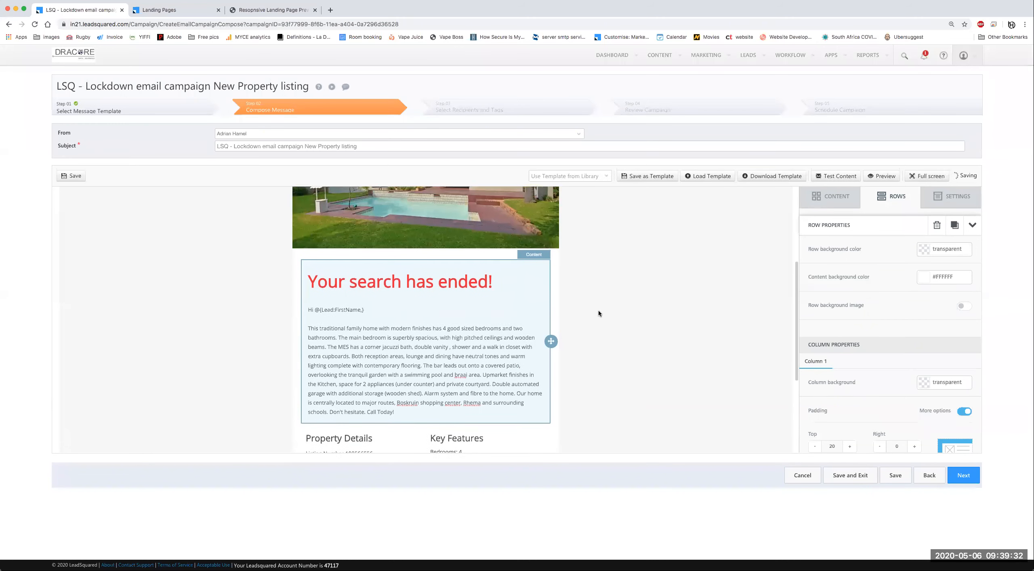
{"action": "scroll", "coordinate": [624, 339], "scroll_direction": "up", "scroll_amount": 4}
{"action": "left_click", "coordinate": [623, 339]}
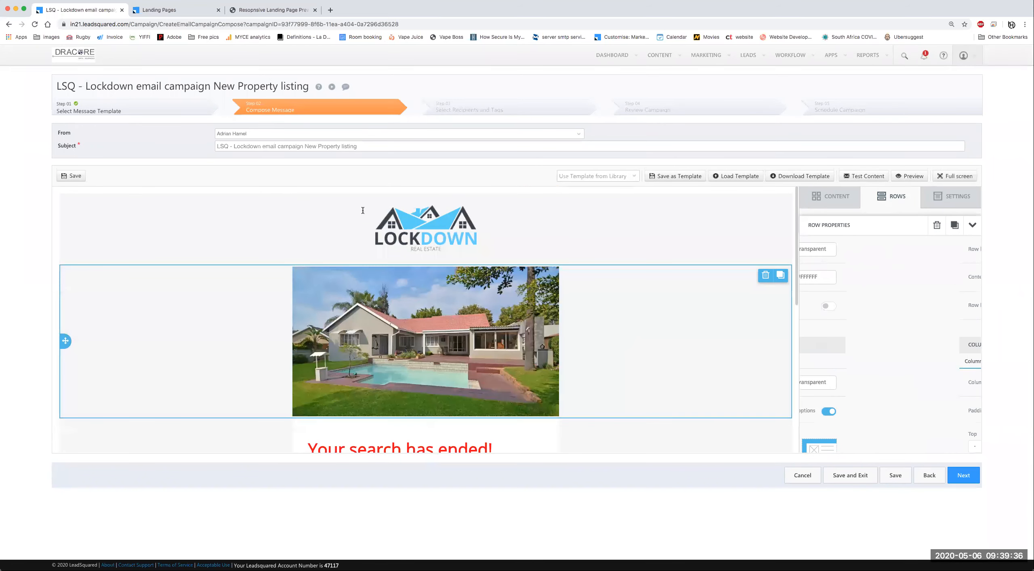
{"action": "scroll", "coordinate": [629, 379], "scroll_direction": "down", "scroll_amount": 2}
{"action": "scroll", "coordinate": [629, 376], "scroll_direction": "down", "scroll_amount": 10}
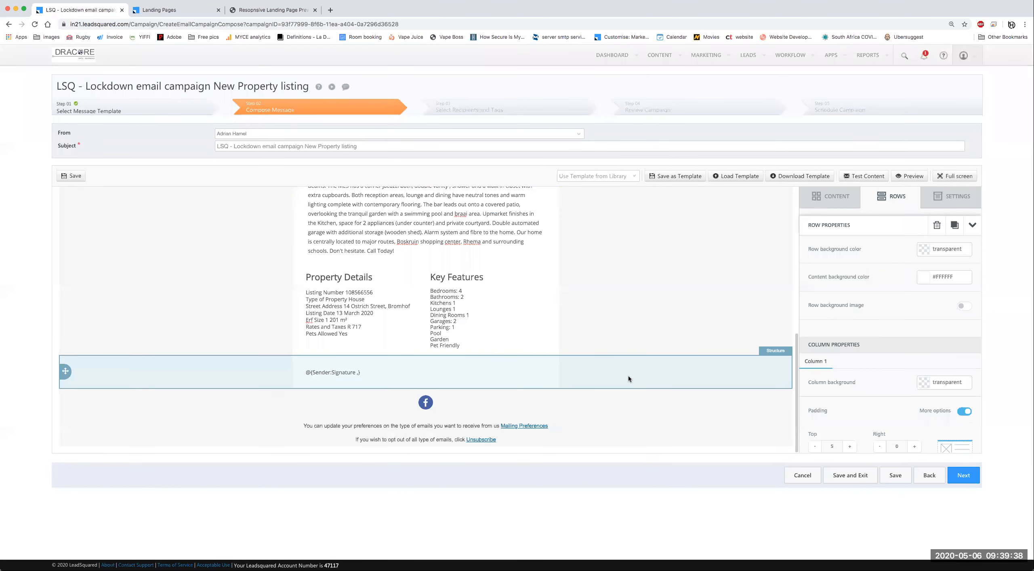
{"action": "scroll", "coordinate": [515, 276], "scroll_direction": "up", "scroll_amount": 3}
{"action": "scroll", "coordinate": [647, 383], "scroll_direction": "down", "scroll_amount": 3}
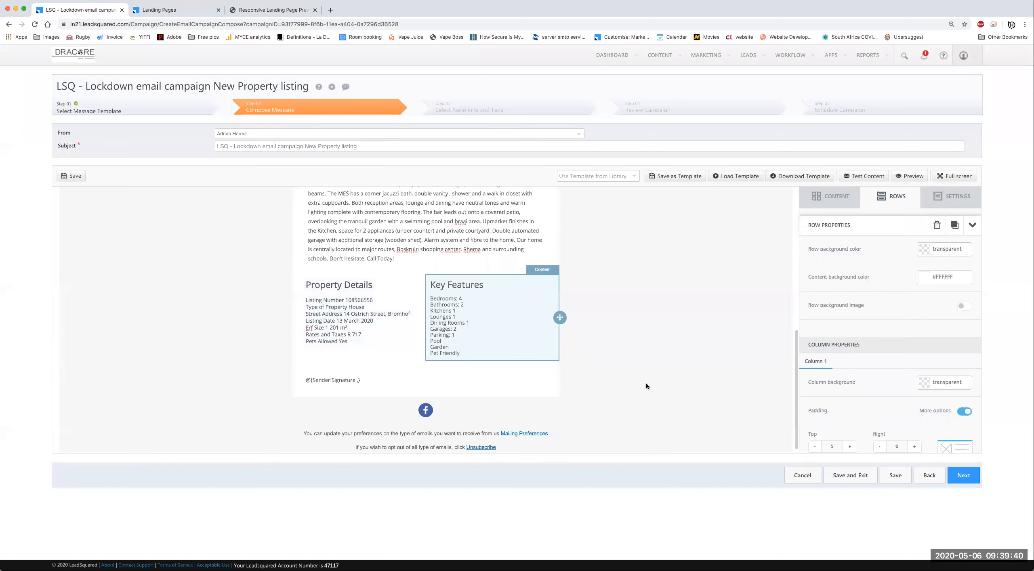
{"action": "scroll", "coordinate": [640, 357], "scroll_direction": "up", "scroll_amount": 6}
{"action": "scroll", "coordinate": [426, 357], "scroll_direction": "up", "scroll_amount": 2}
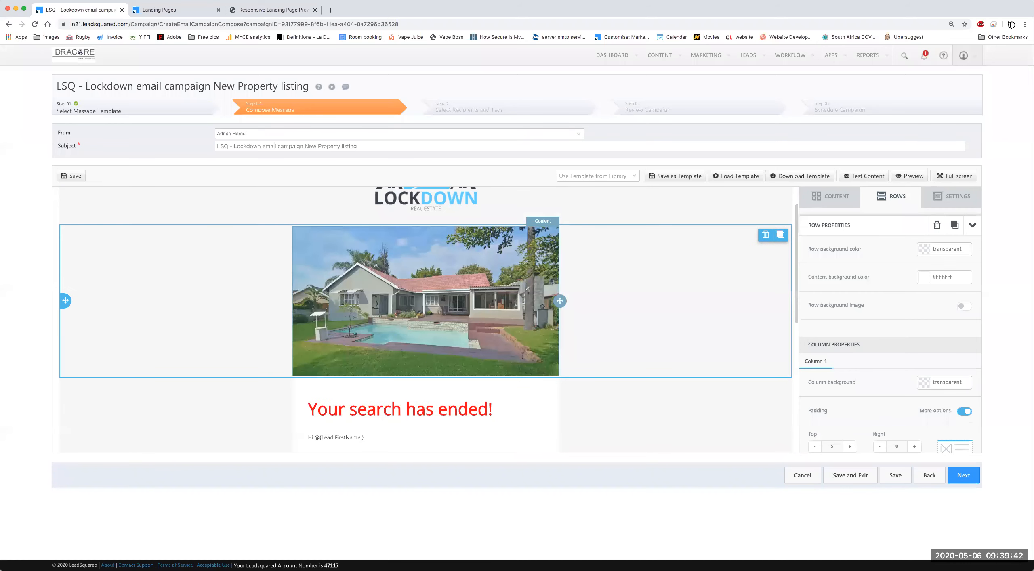
{"action": "scroll", "coordinate": [523, 355], "scroll_direction": "down", "scroll_amount": 6}
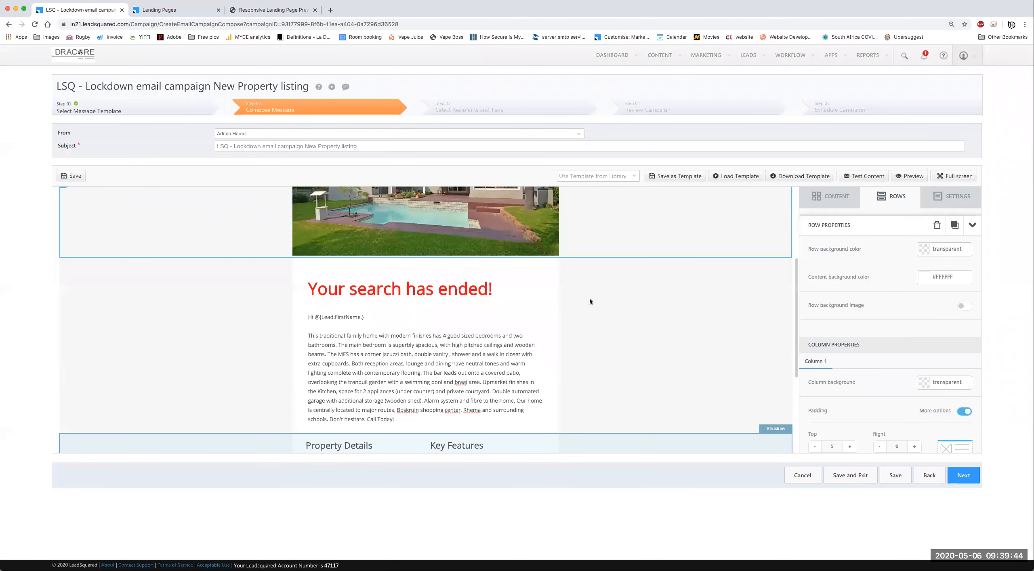
{"action": "scroll", "coordinate": [590, 299], "scroll_direction": "down", "scroll_amount": 8}
Step: Insert an empty row above the signature and drop a Button block into it
{"action": "left_click", "coordinate": [833, 198]}
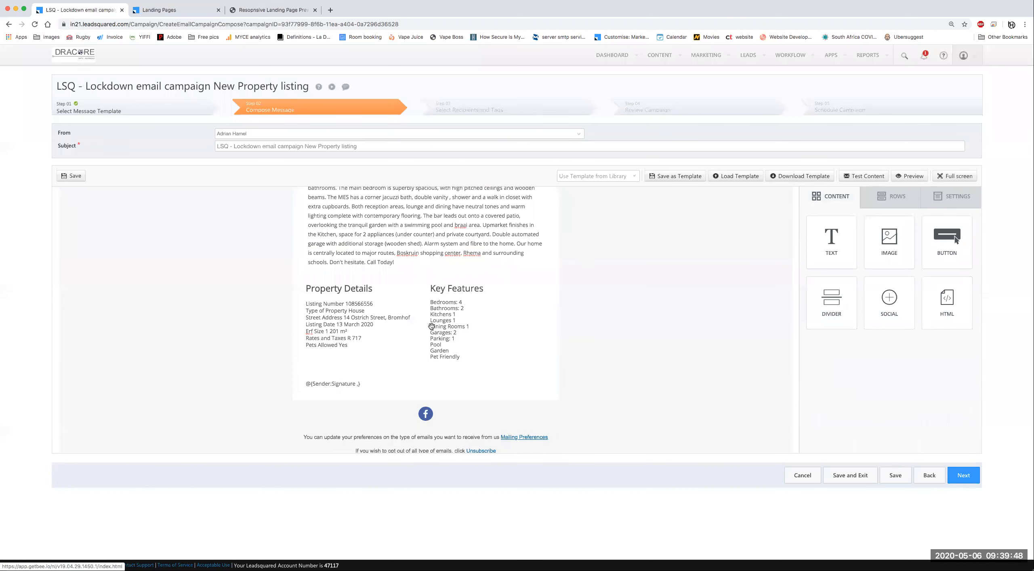
{"action": "left_click_drag", "start_coordinate": [421, 365], "coordinate": [419, 382]}
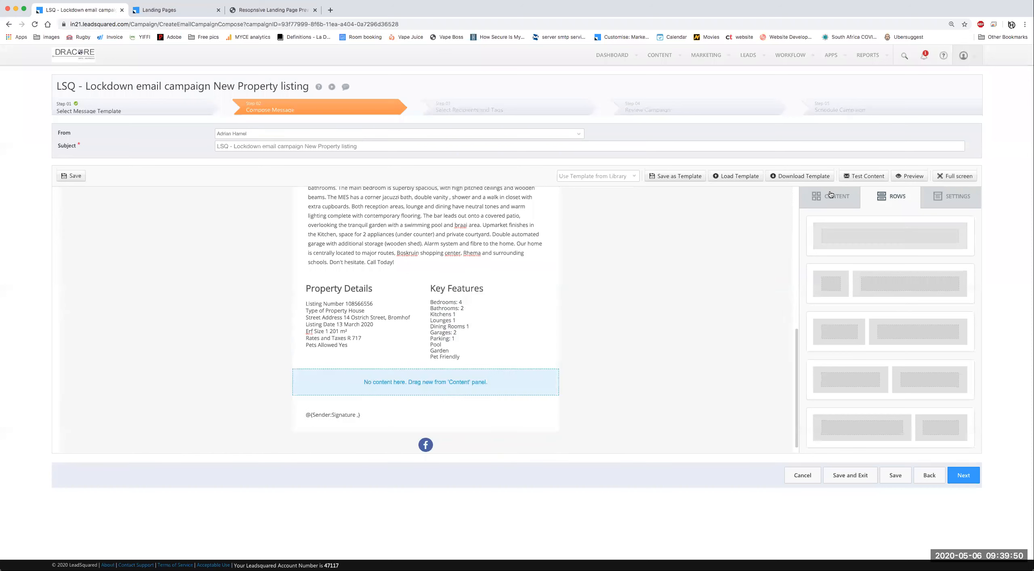
{"action": "left_click", "coordinate": [831, 195]}
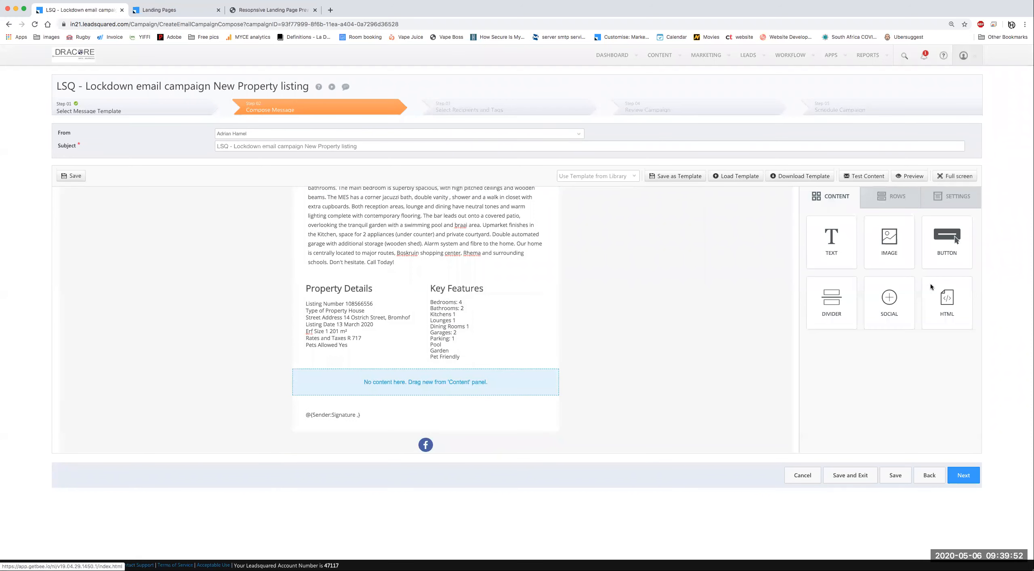
{"action": "mouse_move", "coordinate": [947, 238]}
{"action": "left_mouse_down"}
{"action": "mouse_move", "coordinate": [794, 262]}
{"action": "mouse_move", "coordinate": [421, 382]}
{"action": "mouse_move", "coordinate": [441, 383]}
{"action": "left_mouse_up"}
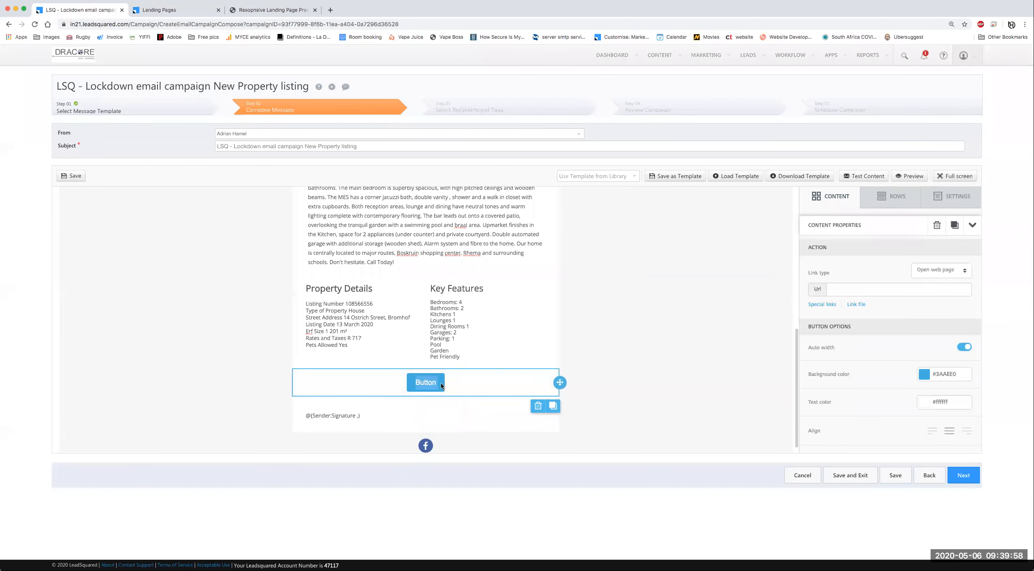
Step: Label the button 'View this Property Listing' and select it to edit its properties
{"action": "type", "text": "View"}
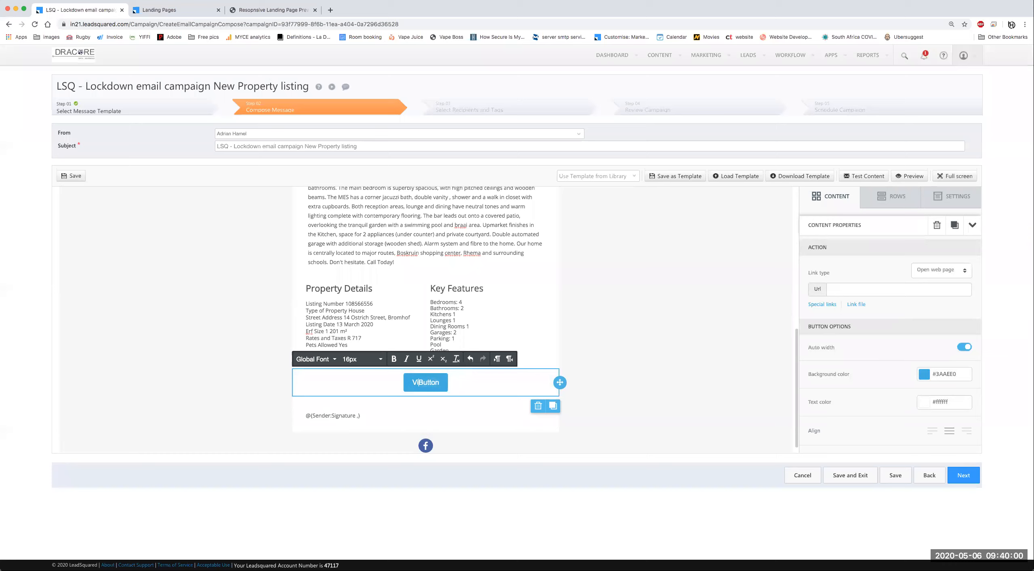
{"action": "type", "text": "View this Property Lising"}
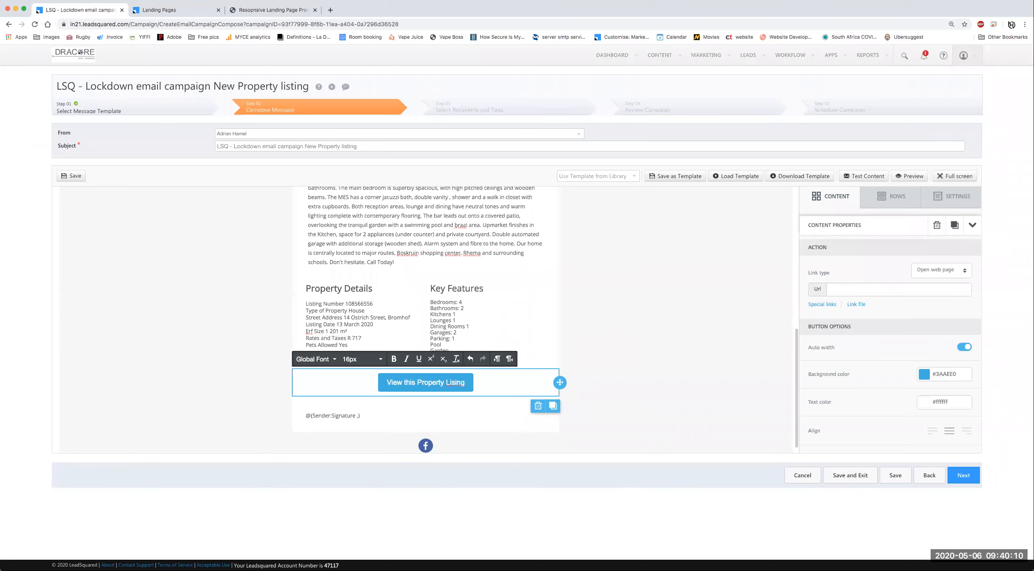
{"action": "type", "text": "t"}
{"action": "left_click", "coordinate": [644, 348]}
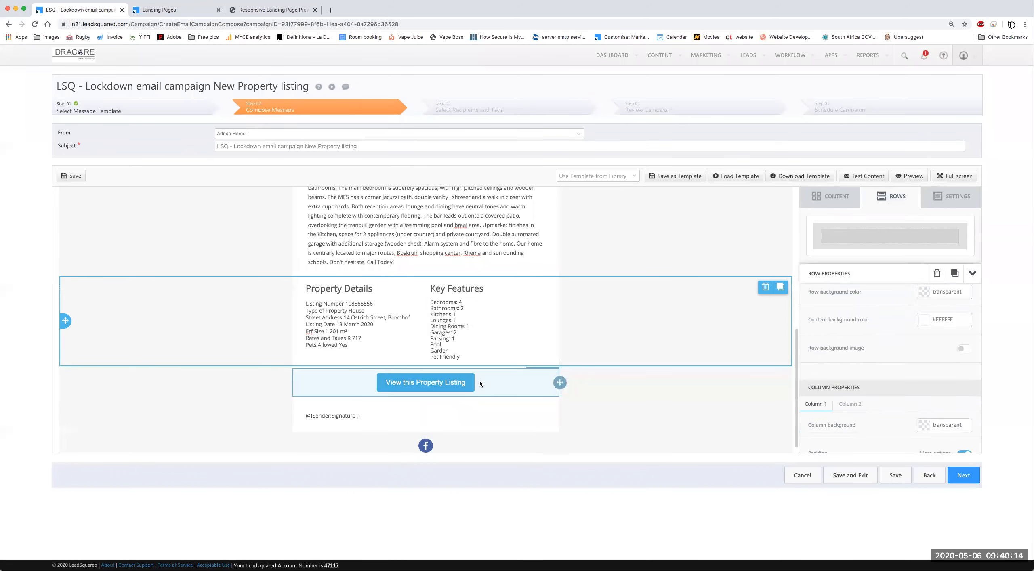
{"action": "left_click", "coordinate": [462, 380]}
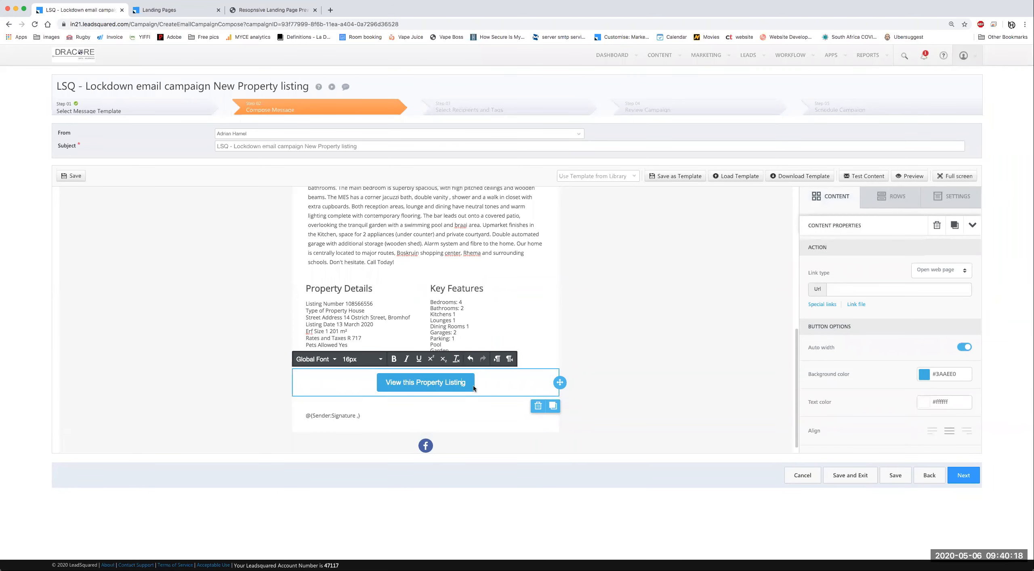
{"action": "left_click_drag", "start_coordinate": [796, 376], "coordinate": [796, 374]}
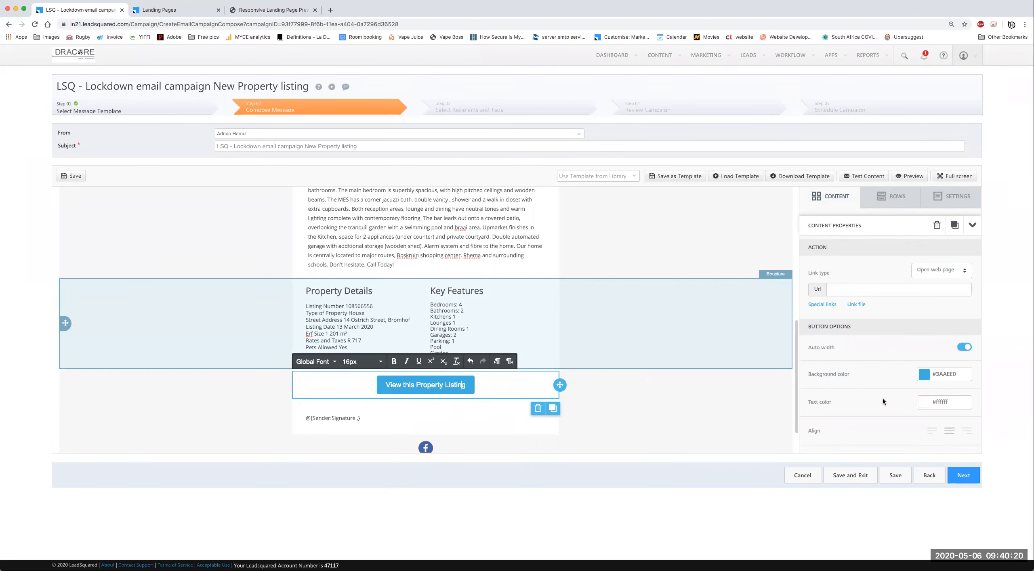
{"action": "scroll", "coordinate": [886, 399], "scroll_direction": "down", "scroll_amount": 5}
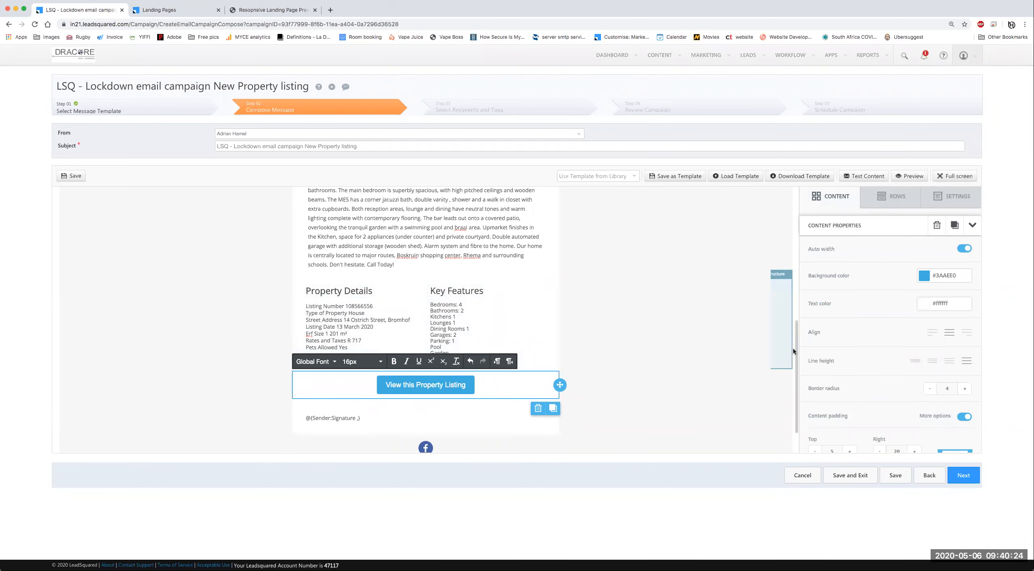
Step: Keep the button centred and give its block the tallest line height
{"action": "scroll", "coordinate": [928, 299], "scroll_direction": "down", "scroll_amount": 2}
{"action": "left_click", "coordinate": [929, 300]}
{"action": "left_click", "coordinate": [966, 300]}
{"action": "left_click", "coordinate": [948, 305]}
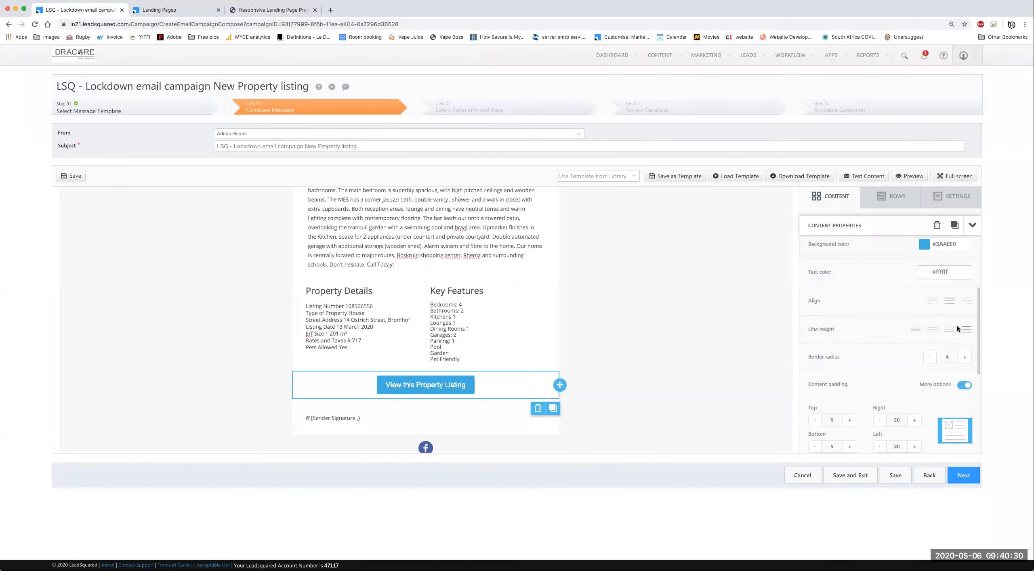
{"action": "left_click", "coordinate": [916, 331]}
{"action": "left_click", "coordinate": [949, 331]}
{"action": "left_click", "coordinate": [967, 329]}
Step: Set the button's border radius to 60
{"action": "left_click", "coordinate": [952, 356]}
{"action": "type", "text": "60"}
{"action": "key", "text": "Tab"}
{"action": "scroll", "coordinate": [872, 368], "scroll_direction": "down", "scroll_amount": 3}
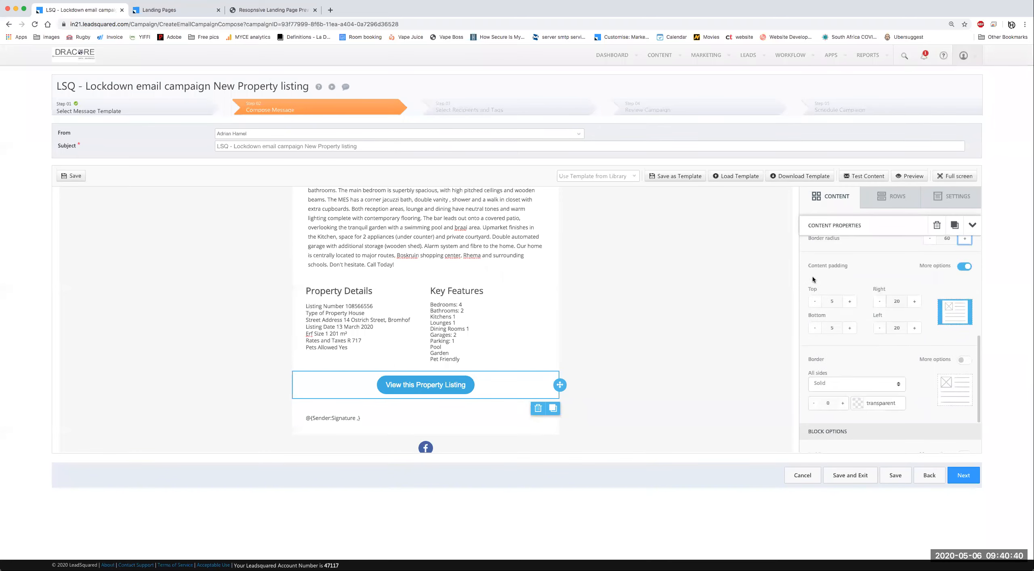
Step: Change the button's top and bottom padding to 20, then set both back to 5
{"action": "left_click", "coordinate": [832, 302]}
{"action": "type", "text": "20"}
{"action": "key", "text": "Tab"}
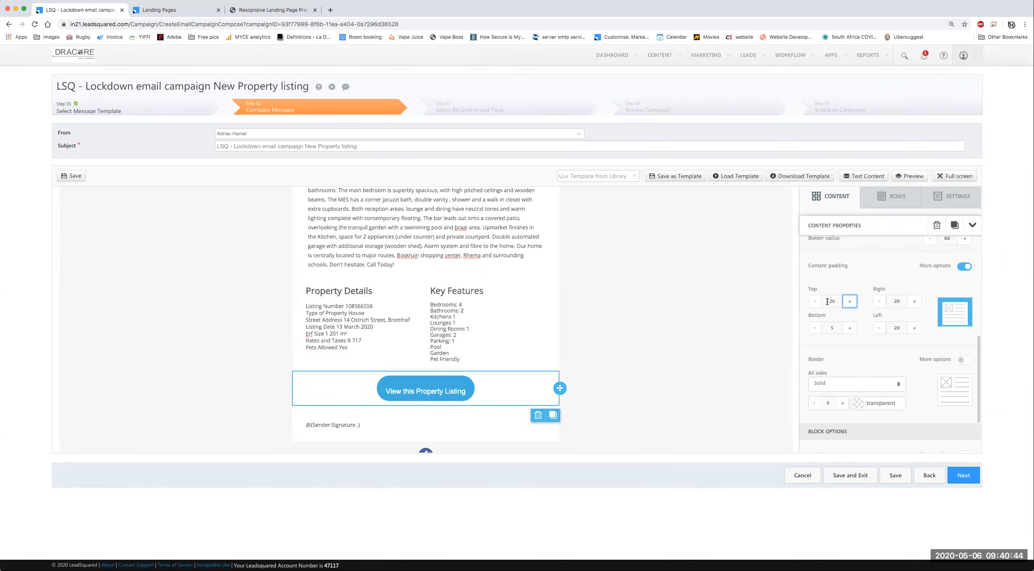
{"action": "left_click", "coordinate": [832, 328]}
{"action": "type", "text": "20"}
{"action": "key", "text": "Tab"}
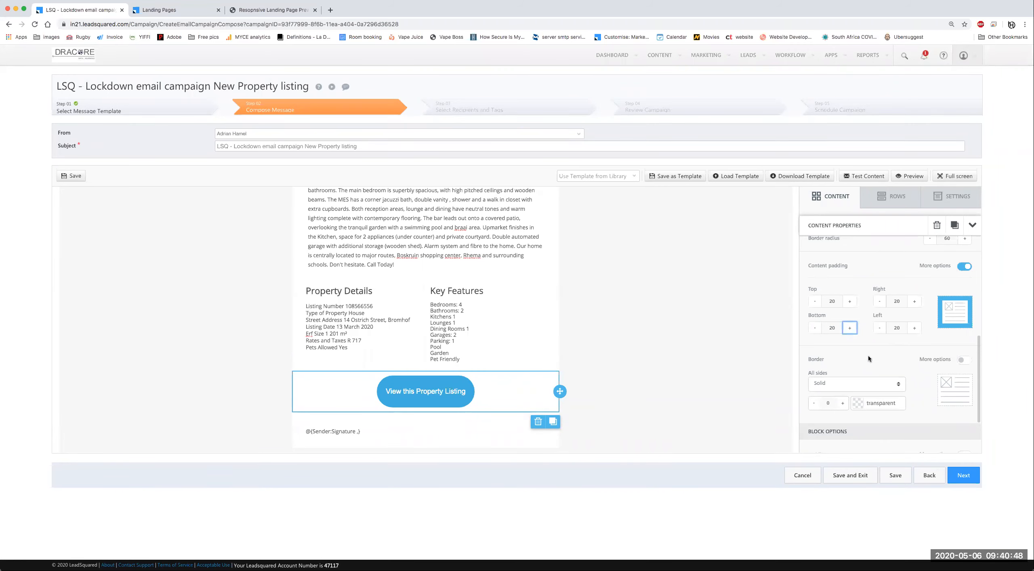
{"action": "double_click", "coordinate": [829, 300]}
{"action": "key", "text": "Tab"}
{"action": "key", "text": "Tab"}
{"action": "key", "text": "Tab"}
{"action": "key", "text": "Tab"}
{"action": "key", "text": "Tab"}
{"action": "key", "text": "Tab"}
{"action": "type", "text": "5"}
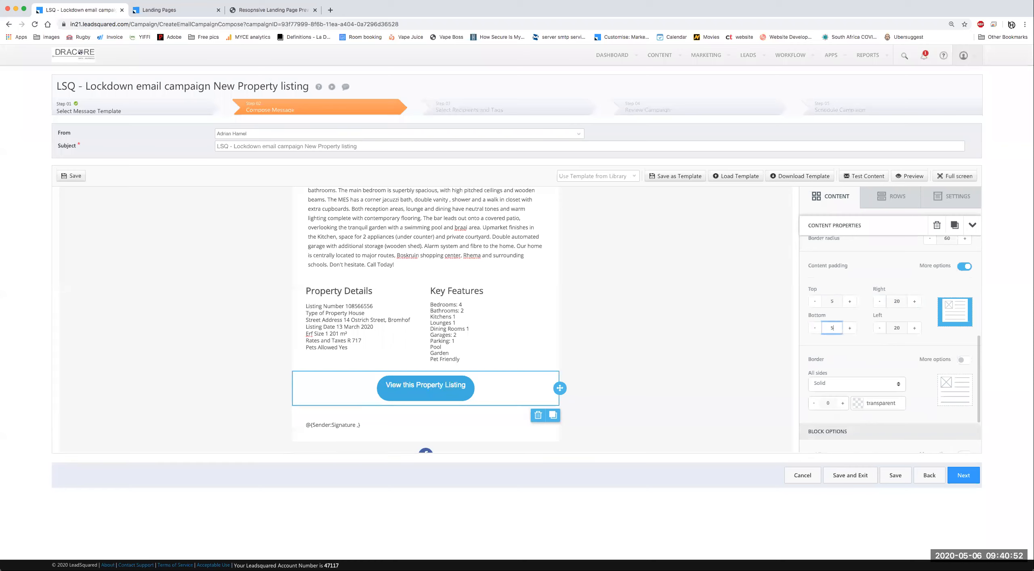
{"action": "key", "text": "Tab"}
{"action": "scroll", "coordinate": [466, 368], "scroll_direction": "down", "scroll_amount": 1}
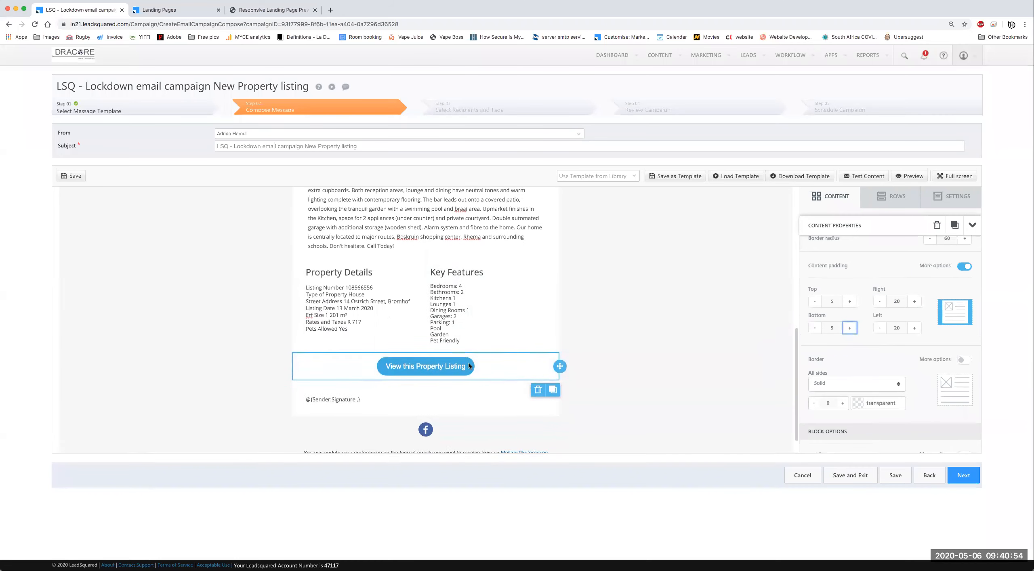
{"action": "scroll", "coordinate": [468, 366], "scroll_direction": "down", "scroll_amount": 1}
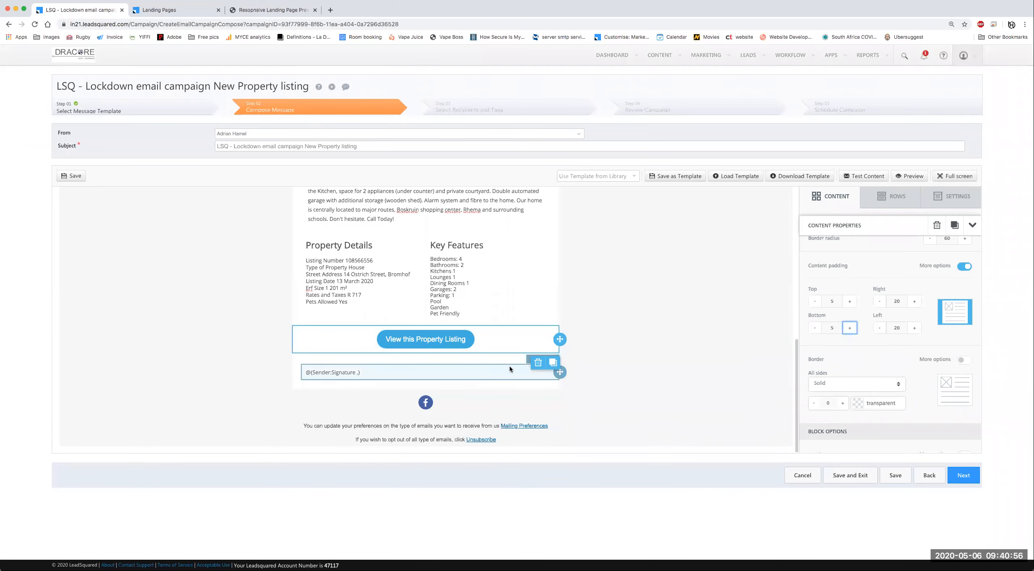
{"action": "scroll", "coordinate": [576, 359], "scroll_direction": "up", "scroll_amount": 1}
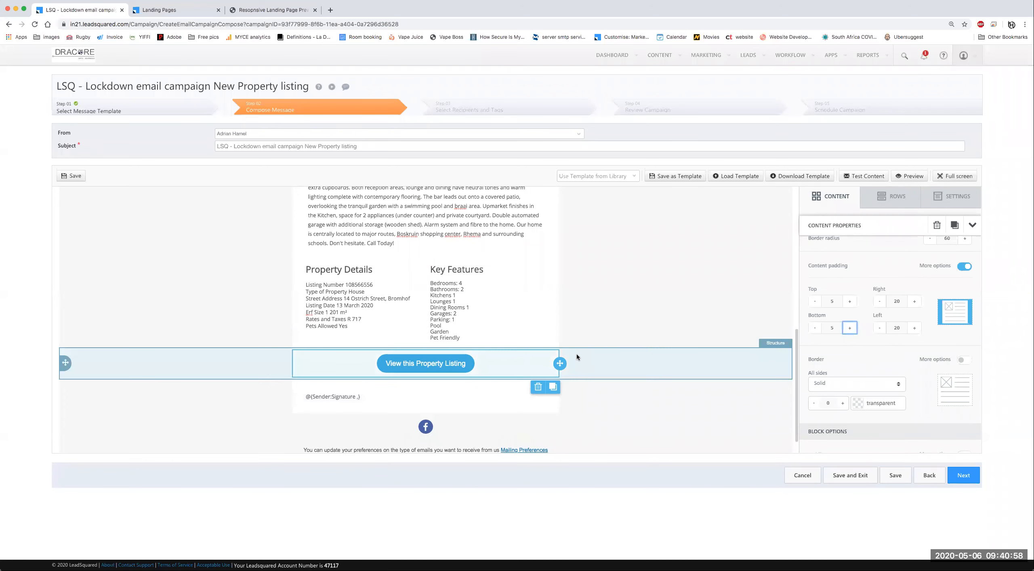
Step: Colour the Key Features and Property Details headings red
{"action": "triple_click", "coordinate": [456, 269]}
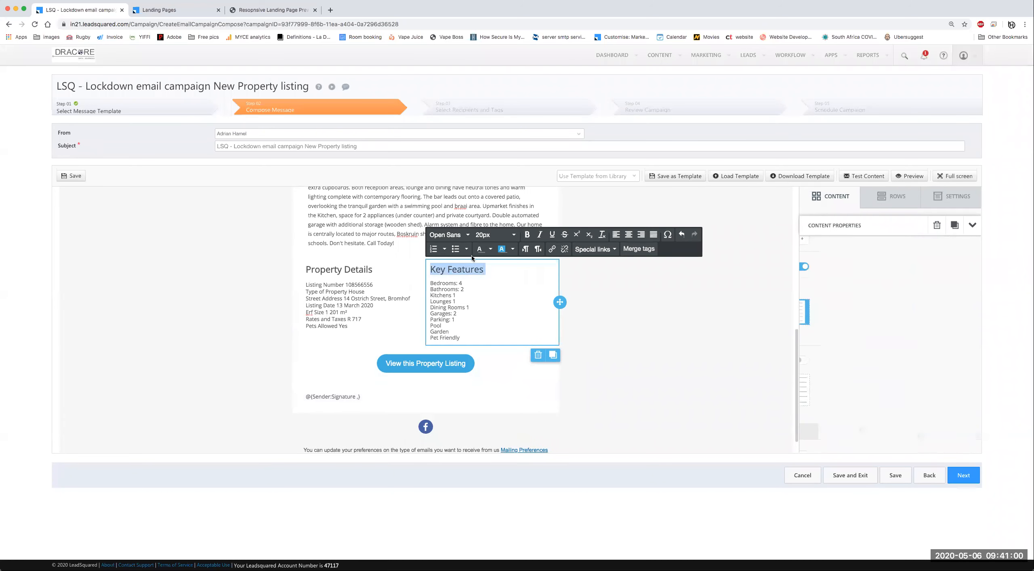
{"action": "left_click", "coordinate": [491, 249]}
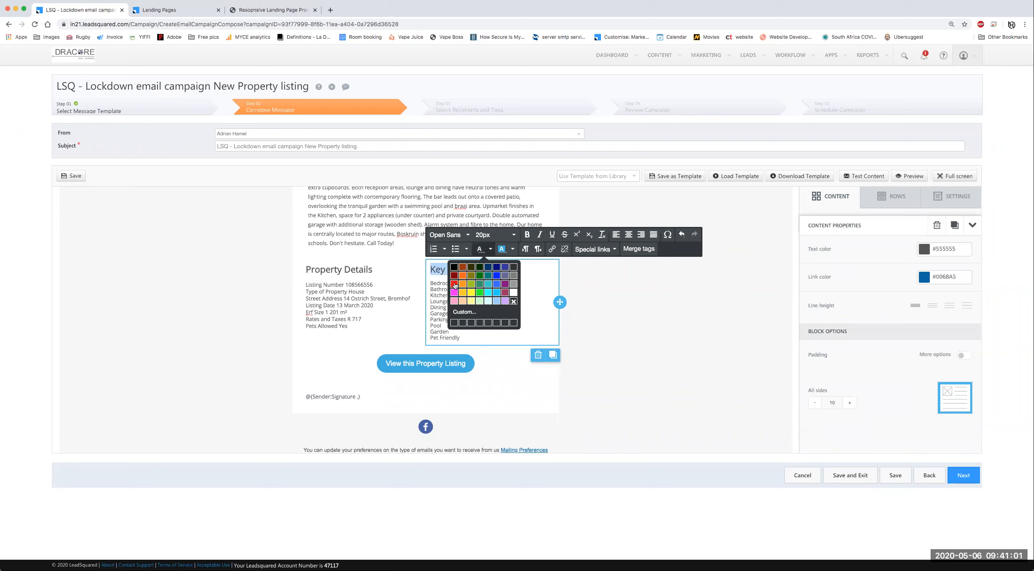
{"action": "triple_click", "coordinate": [343, 273]}
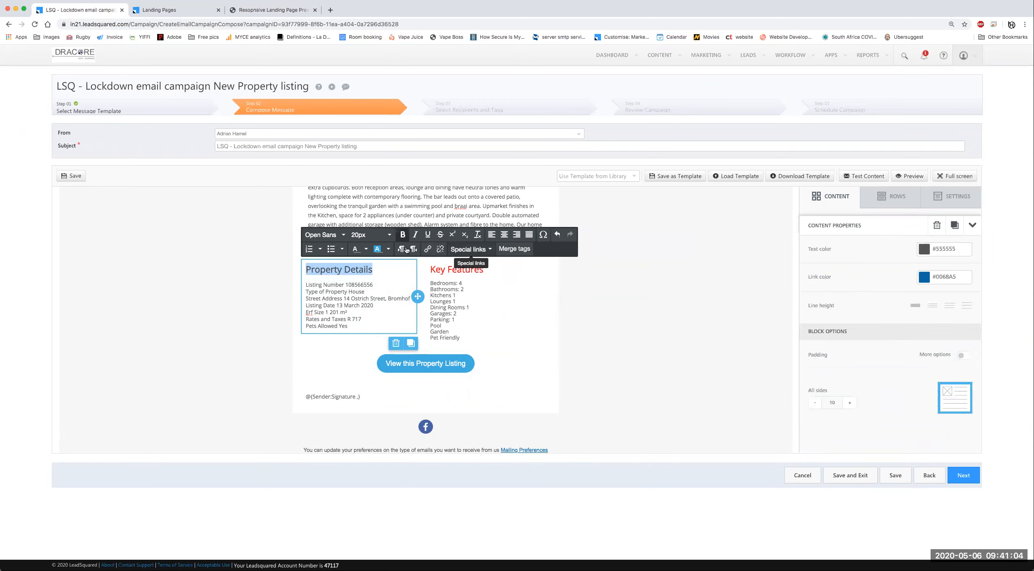
{"action": "left_click", "coordinate": [366, 248]}
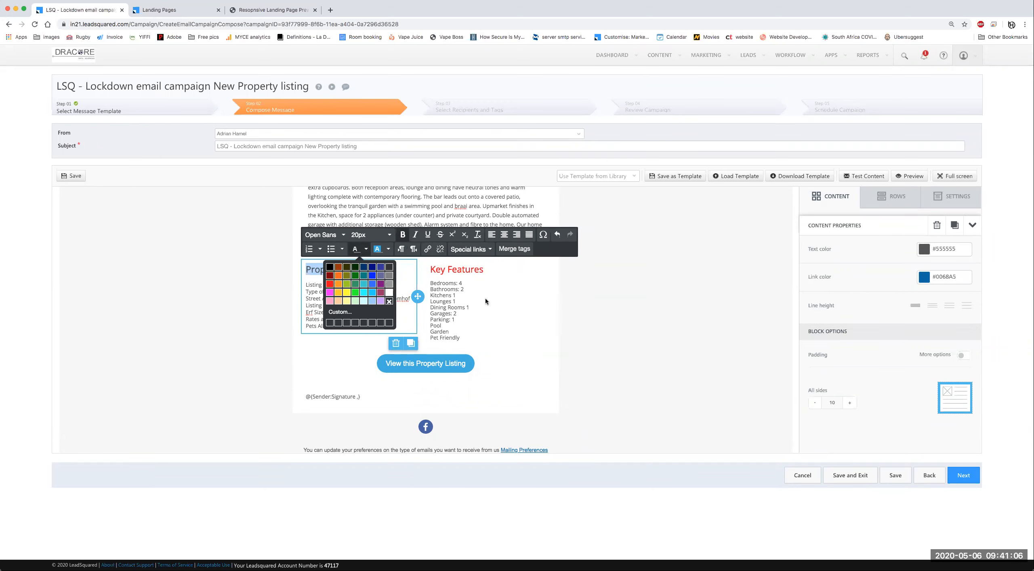
{"action": "left_click", "coordinate": [605, 306]}
Step: Centre-align all the text in the Key Features and Property Details columns
{"action": "left_click", "coordinate": [451, 289]}
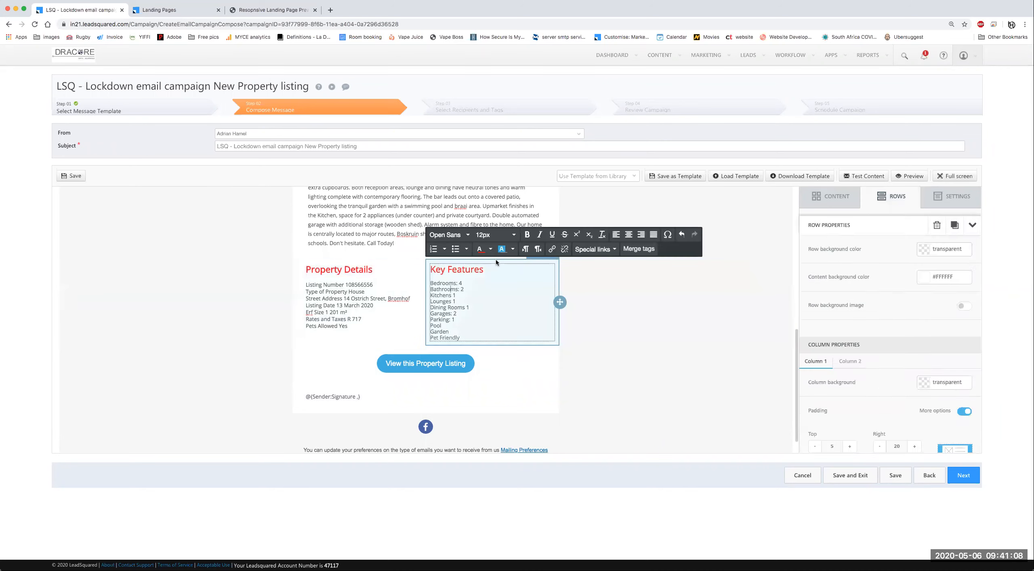
{"action": "key", "text": "super+a"}
{"action": "left_click", "coordinate": [628, 235]}
{"action": "left_click", "coordinate": [351, 286]}
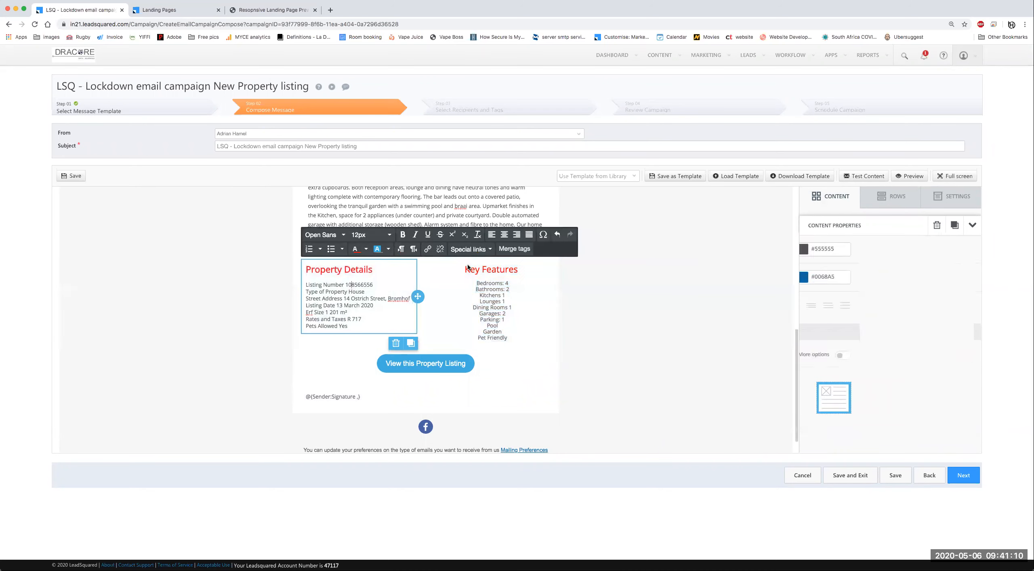
{"action": "key", "text": "super+a"}
{"action": "left_click", "coordinate": [504, 235]}
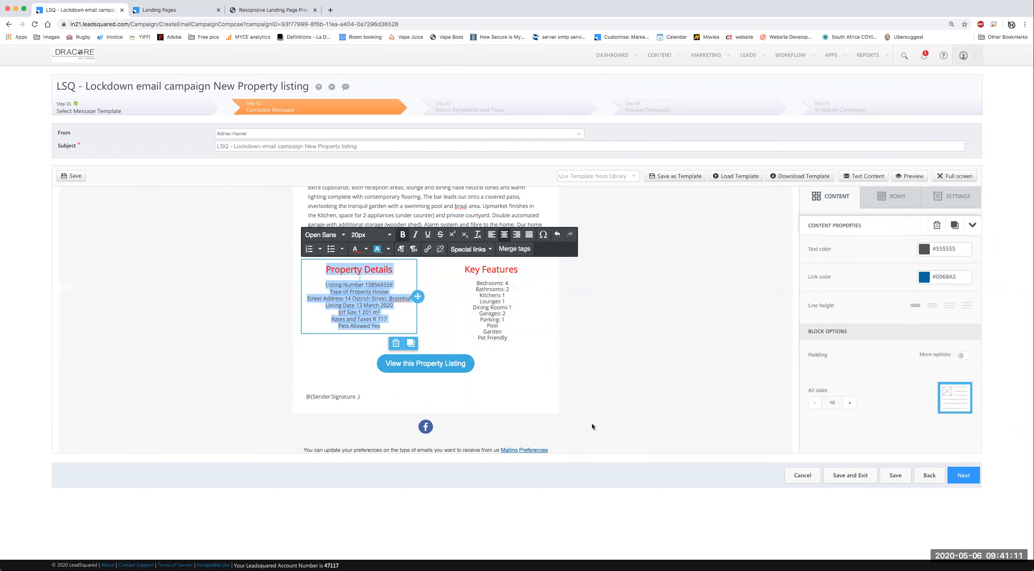
{"action": "left_click", "coordinate": [538, 399]}
Step: Open the View this Property Listing button's link settings, then go to the Landing Pages list
{"action": "left_click", "coordinate": [447, 363]}
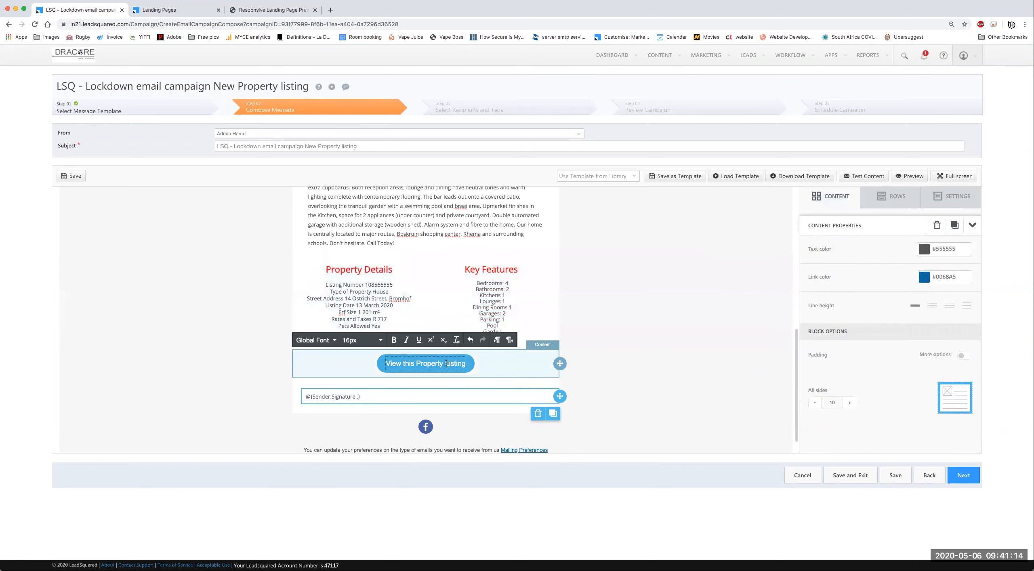
{"action": "left_click", "coordinate": [487, 369]}
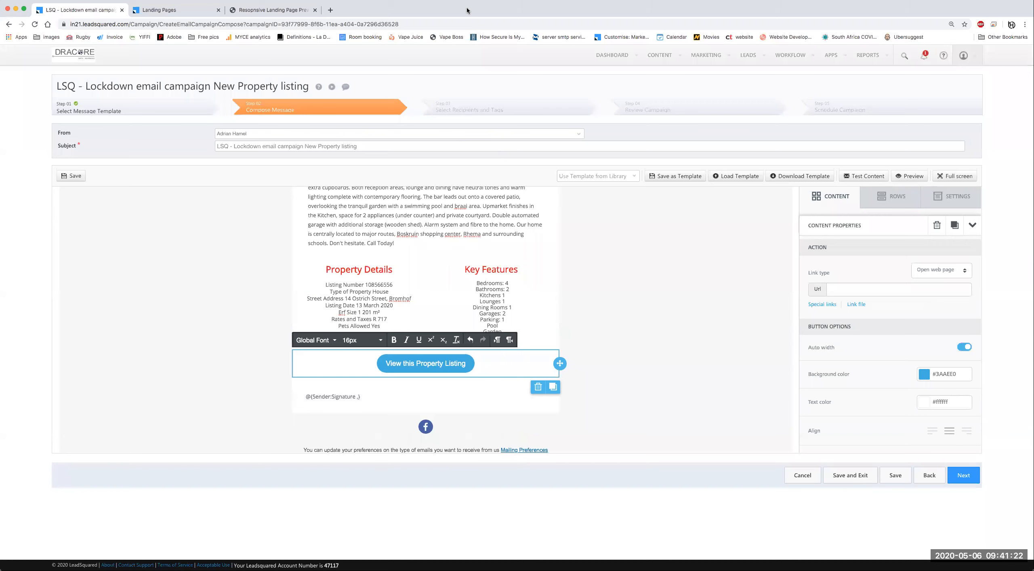
{"action": "left_click", "coordinate": [173, 11]}
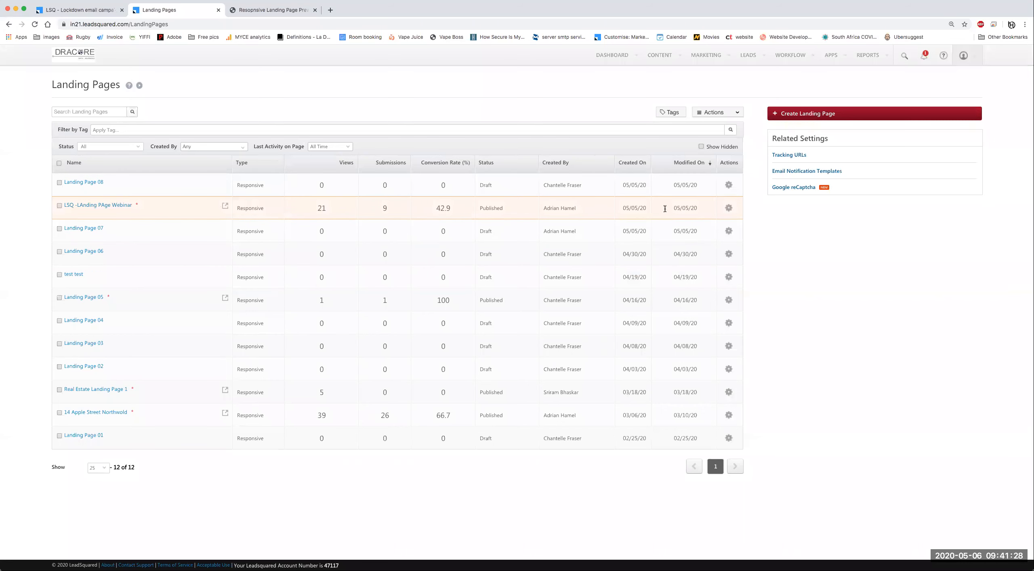
Step: Show the webinar page's URLs and select its https address on leadsquared61.viewpage.co
{"action": "left_click", "coordinate": [728, 209]}
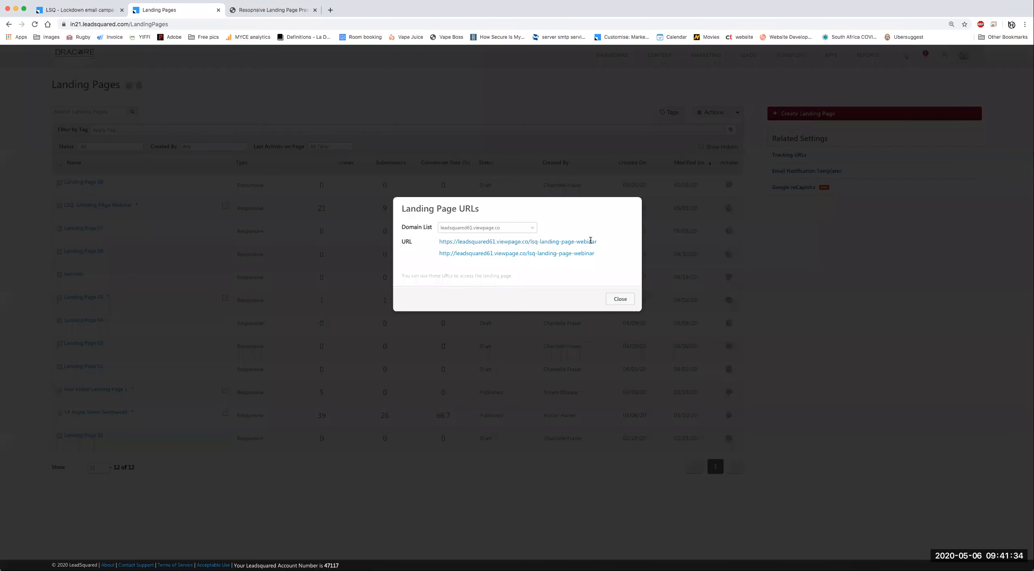
{"action": "triple_click", "coordinate": [425, 239]}
{"action": "key", "text": "super+c"}
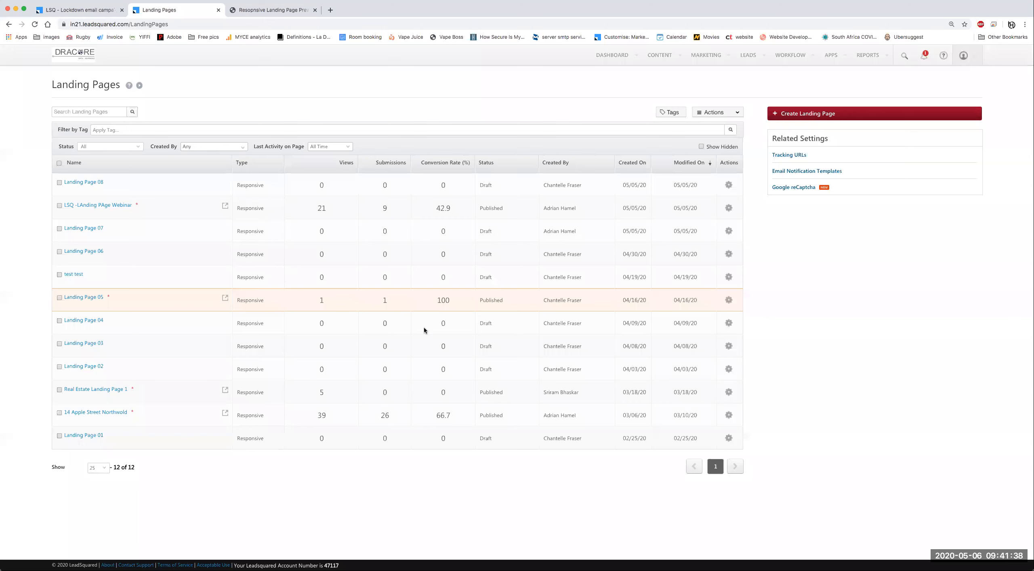
Step: Paste the webinar landing page URL into the button's Url field
{"action": "key", "text": "ctrl+shift+Tab"}
{"action": "left_click", "coordinate": [884, 286]}
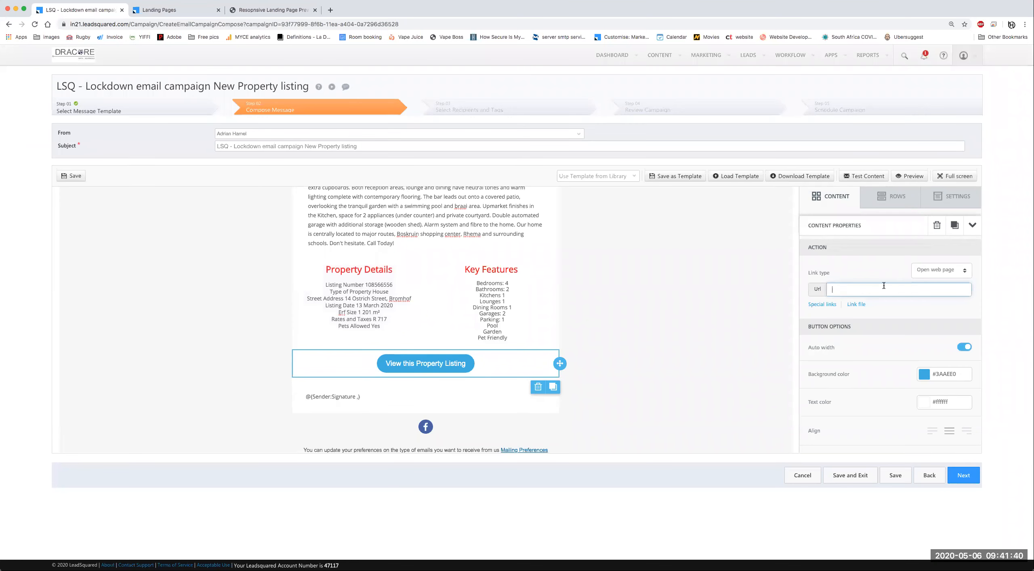
{"action": "key", "text": "super+v"}
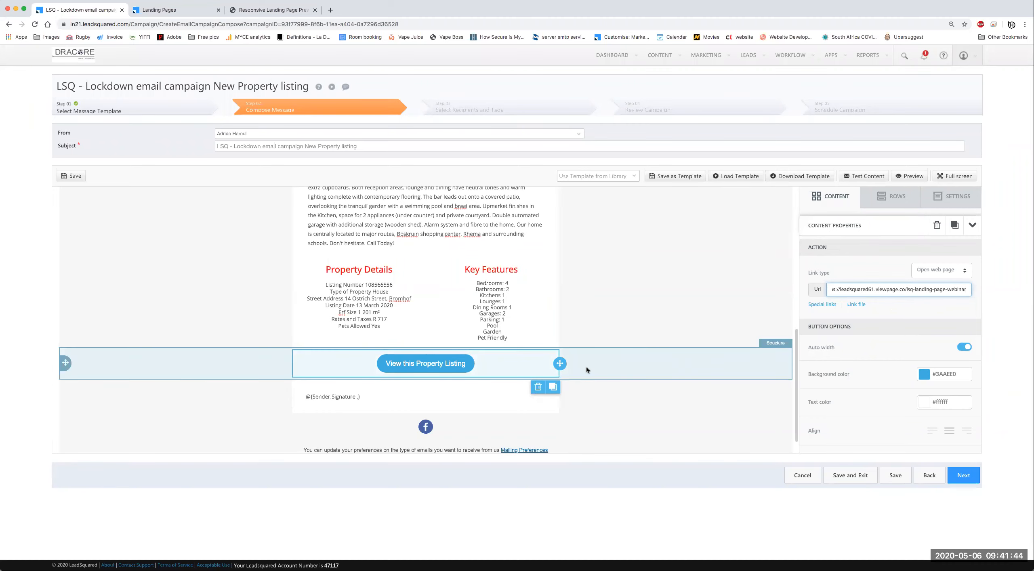
Step: Add a test Button block below the listing button, then delete it
{"action": "left_click", "coordinate": [604, 364]}
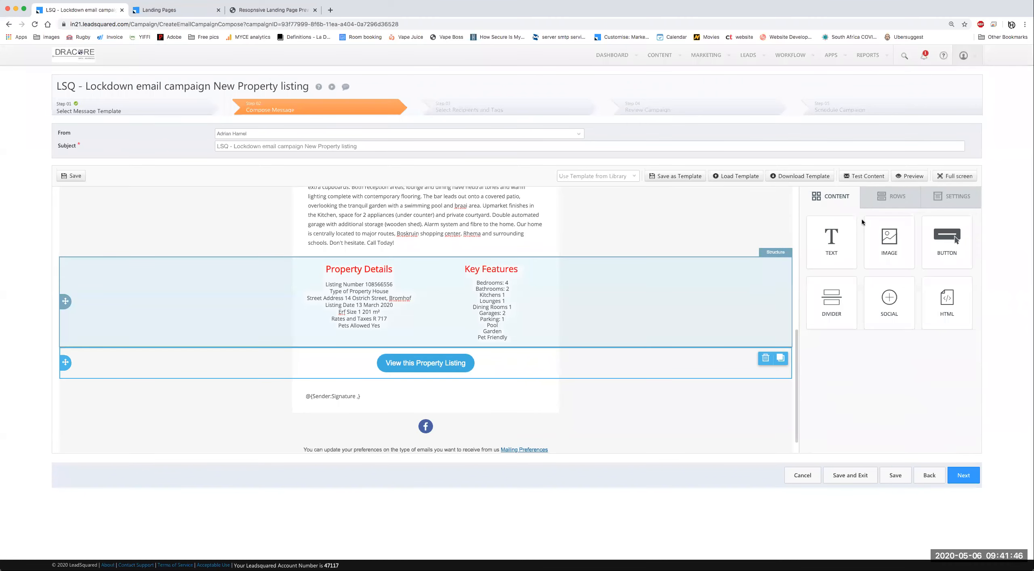
{"action": "left_click", "coordinate": [846, 198]}
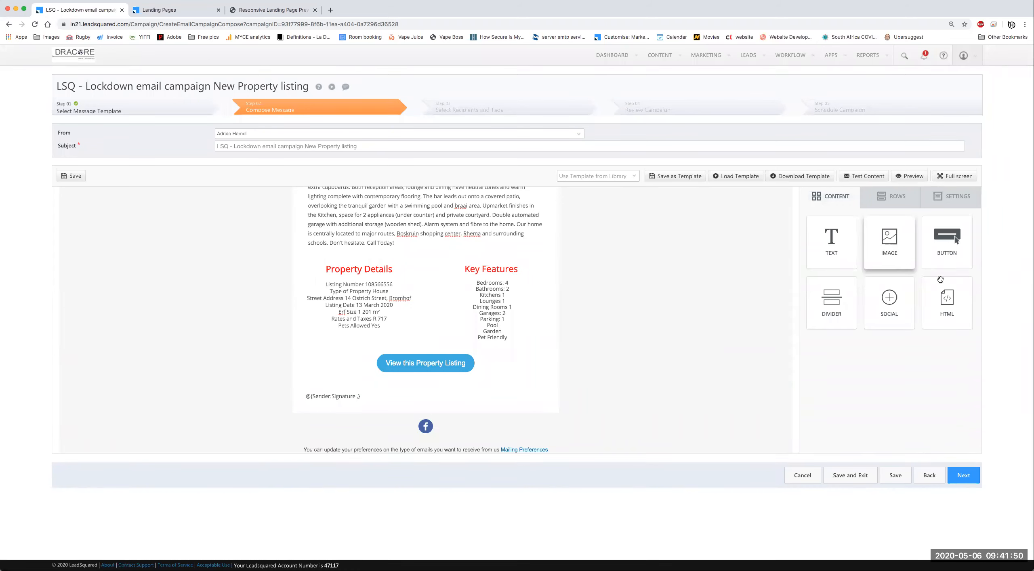
{"action": "left_click_drag", "start_coordinate": [947, 242], "coordinate": [464, 399]}
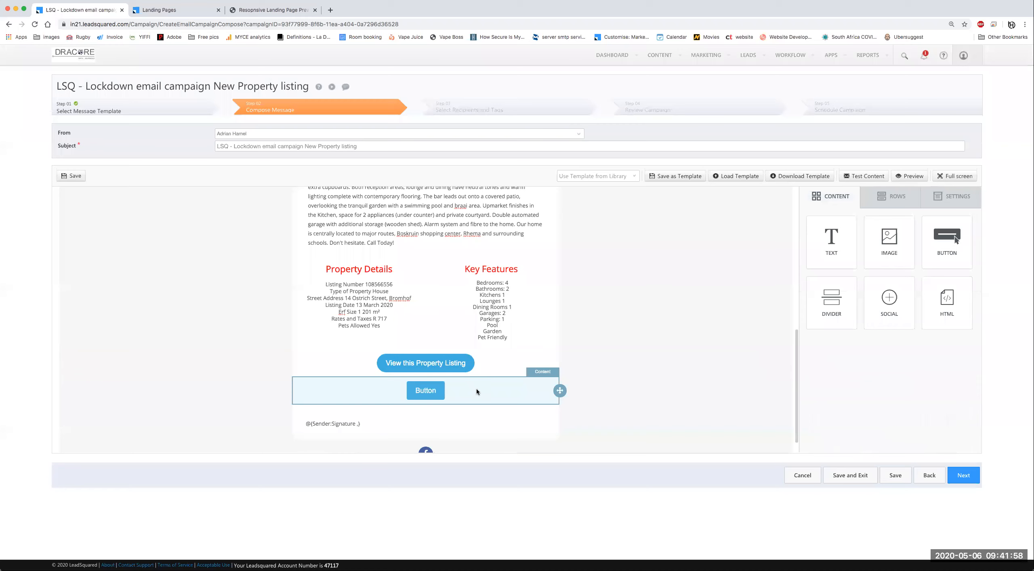
{"action": "scroll", "coordinate": [477, 389], "scroll_direction": "down", "scroll_amount": 3}
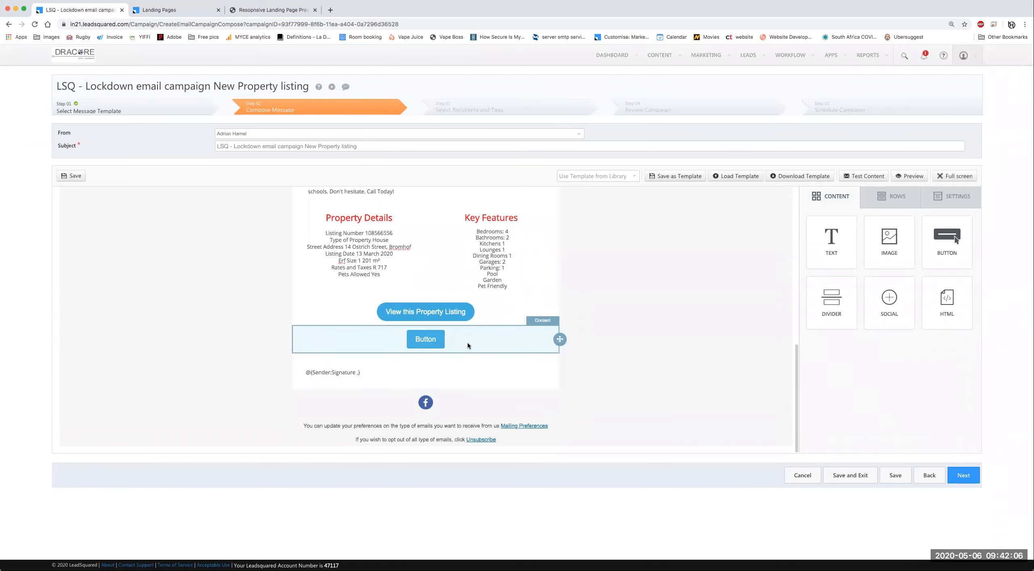
{"action": "left_click", "coordinate": [432, 347]}
{"action": "left_click", "coordinate": [881, 289]}
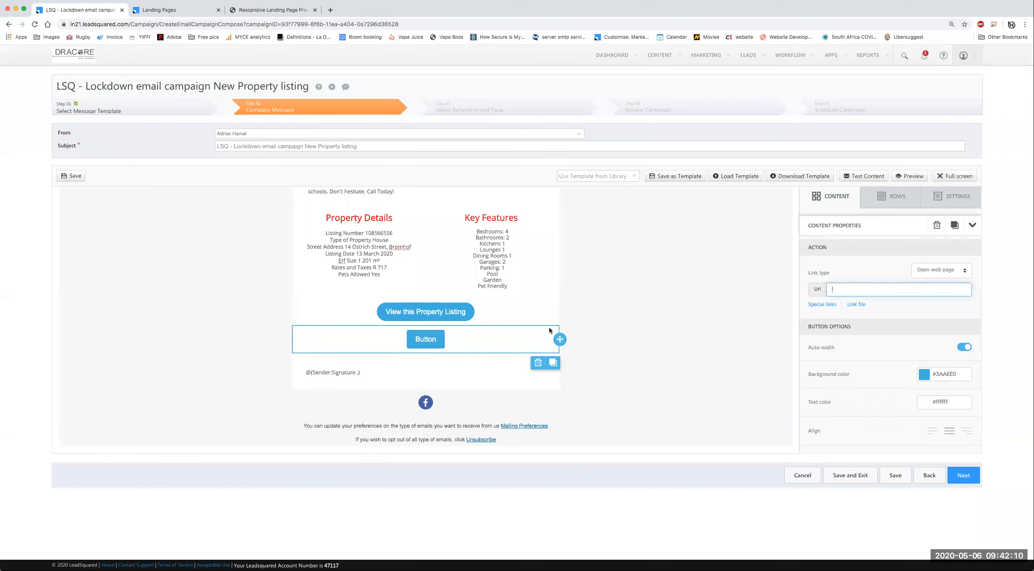
{"action": "left_click", "coordinate": [534, 363]}
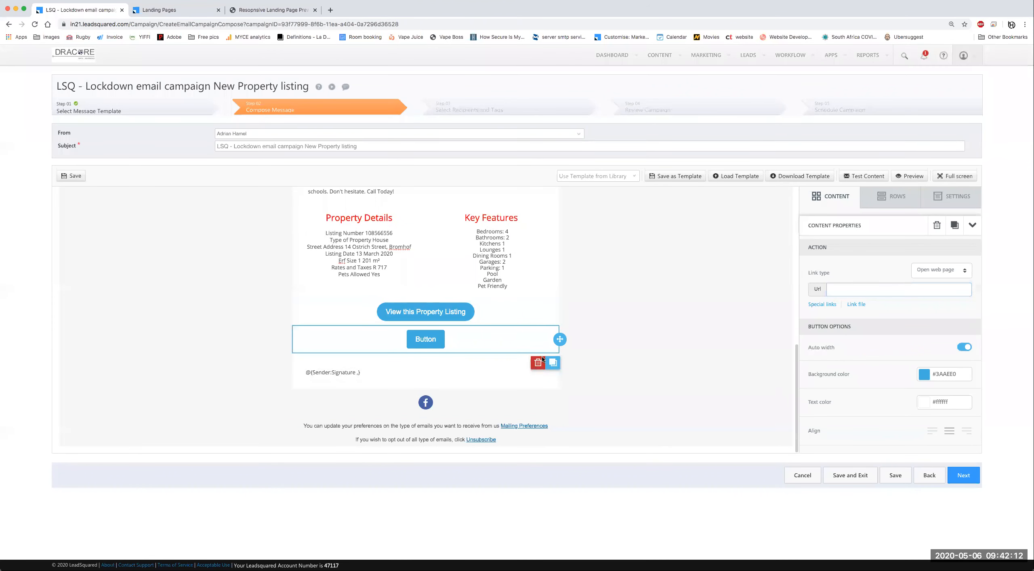
{"action": "left_click", "coordinate": [548, 340]}
Step: Save the email campaign
{"action": "scroll", "coordinate": [566, 275], "scroll_direction": "up", "scroll_amount": 2}
{"action": "scroll", "coordinate": [570, 296], "scroll_direction": "up", "scroll_amount": 3}
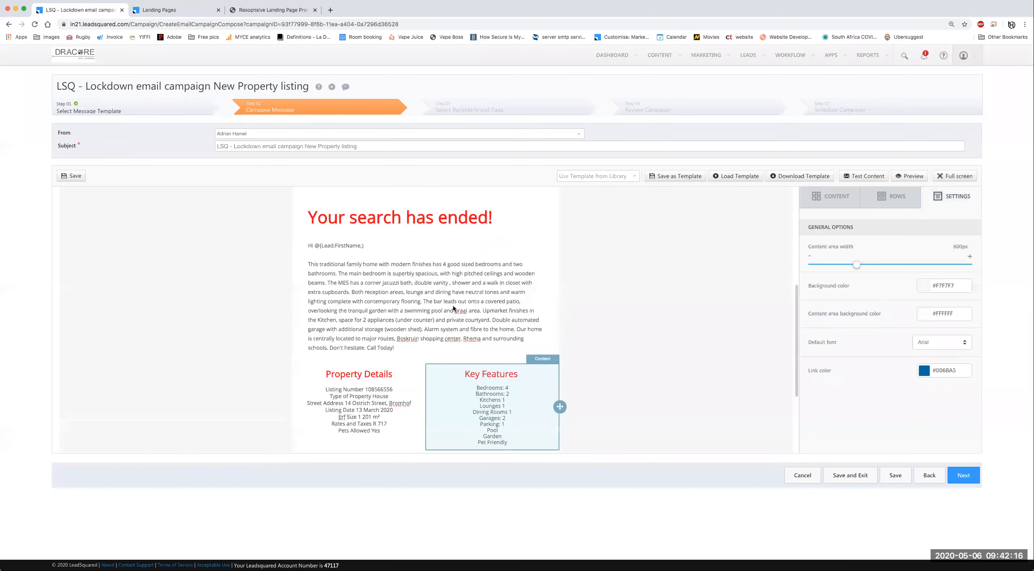
{"action": "scroll", "coordinate": [453, 310], "scroll_direction": "up", "scroll_amount": 1}
{"action": "scroll", "coordinate": [613, 327], "scroll_direction": "up", "scroll_amount": 5}
{"action": "scroll", "coordinate": [613, 326], "scroll_direction": "down", "scroll_amount": 8}
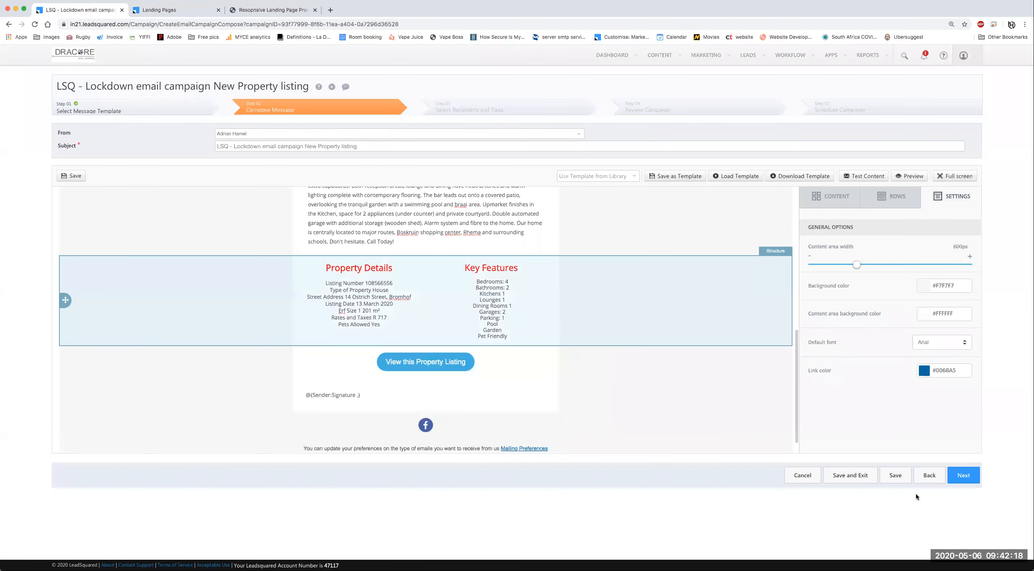
{"action": "left_click", "coordinate": [896, 480]}
Step: Send a test email to the test address, then continue to Select Recipients and Tags
{"action": "left_click", "coordinate": [869, 176]}
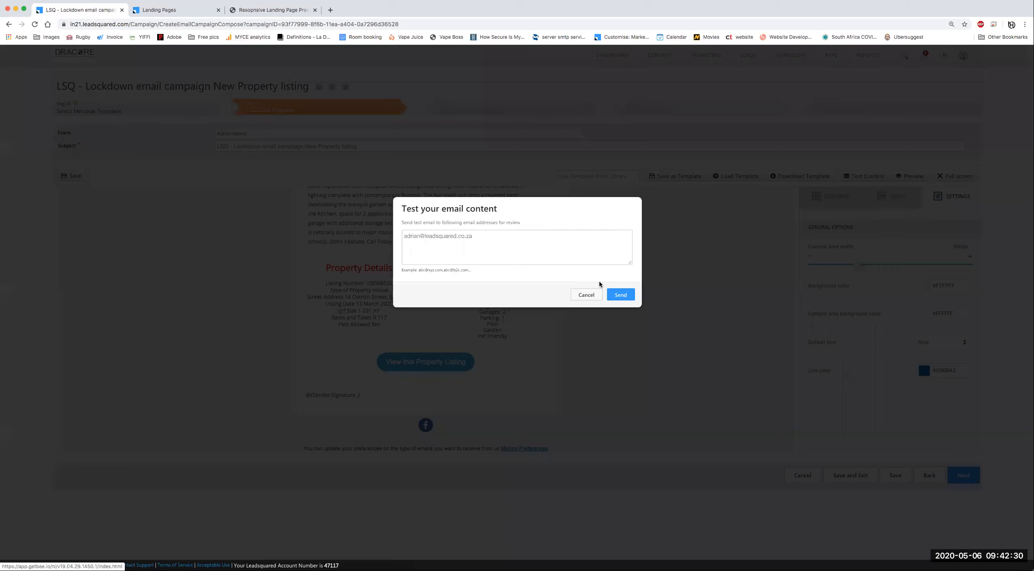
{"action": "left_click", "coordinate": [627, 297]}
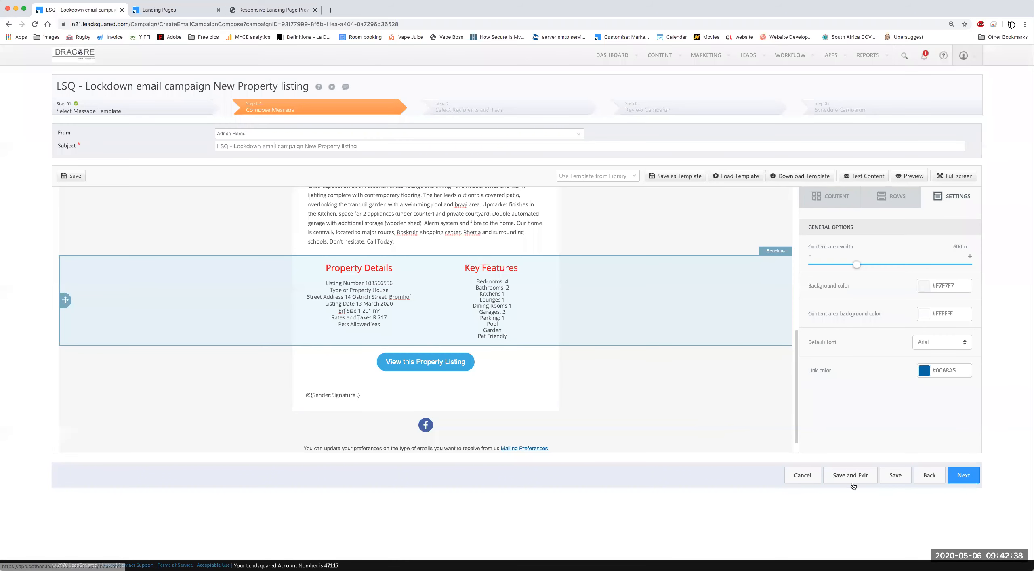
{"action": "scroll", "coordinate": [724, 423], "scroll_direction": "up", "scroll_amount": 4}
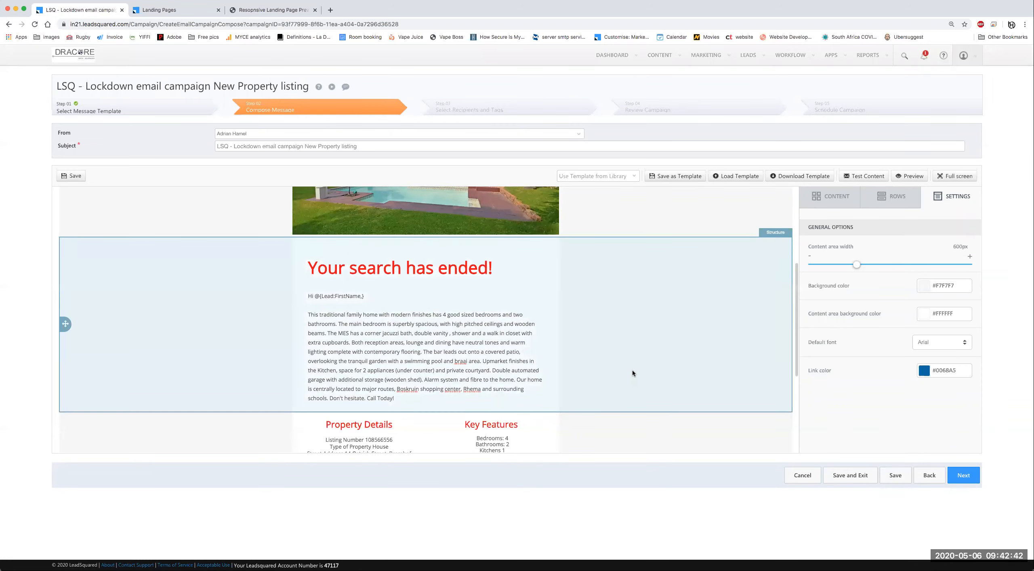
{"action": "left_click", "coordinate": [963, 477]}
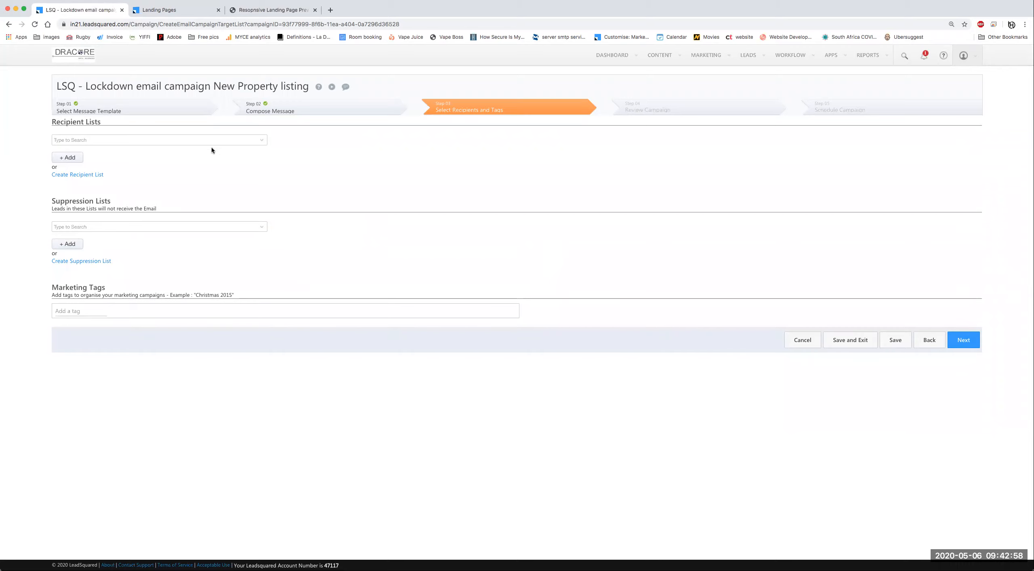
Step: Scroll through the existing recipient lists, close them without selecting one, and begin a new recipient list
{"action": "left_click", "coordinate": [261, 141]}
{"action": "left_click", "coordinate": [241, 168]}
{"action": "left_click", "coordinate": [265, 140]}
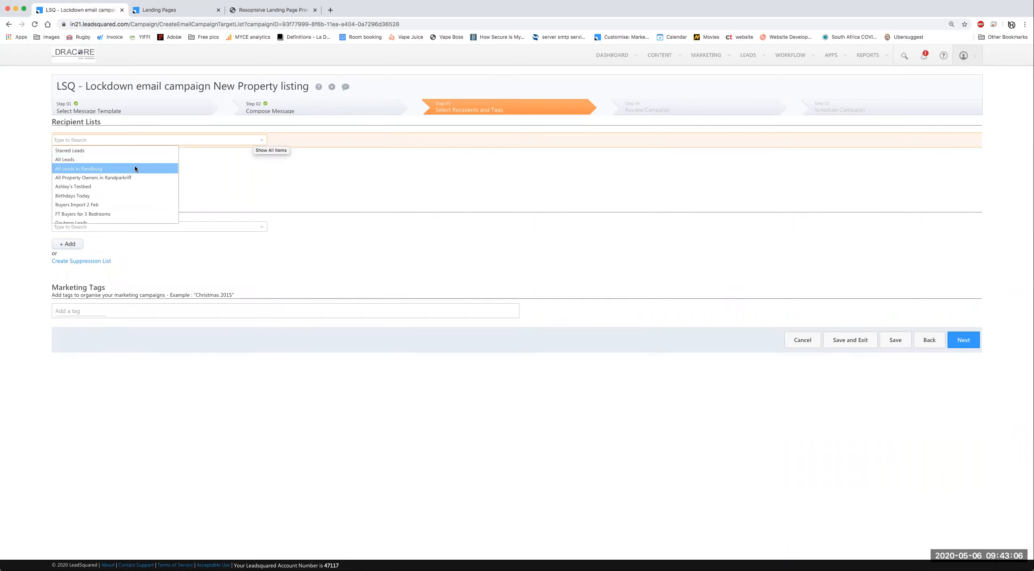
{"action": "scroll", "coordinate": [135, 169], "scroll_direction": "down", "scroll_amount": 1}
{"action": "scroll", "coordinate": [121, 182], "scroll_direction": "up", "scroll_amount": 2}
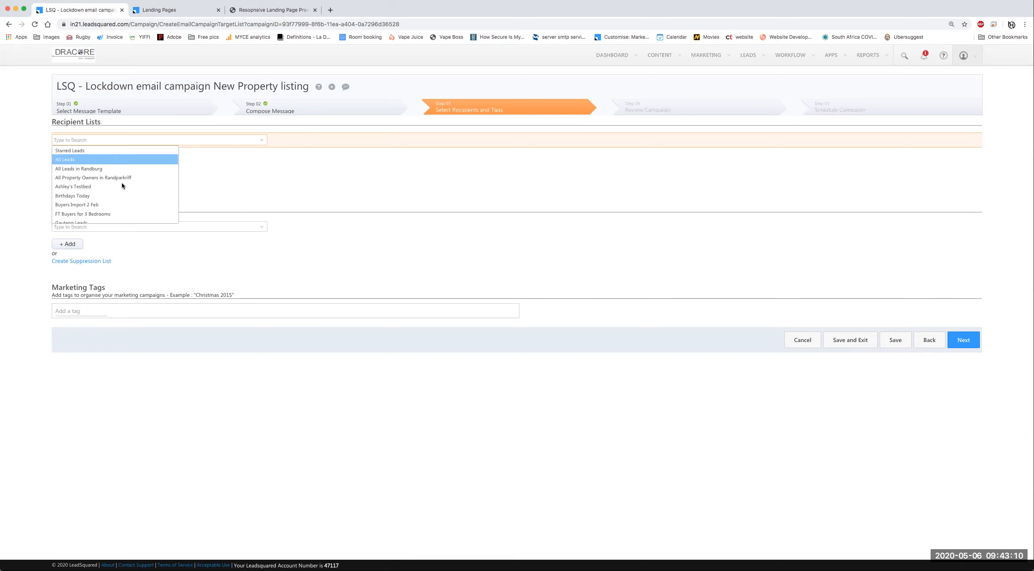
{"action": "scroll", "coordinate": [57, 190], "scroll_direction": "down", "scroll_amount": 1}
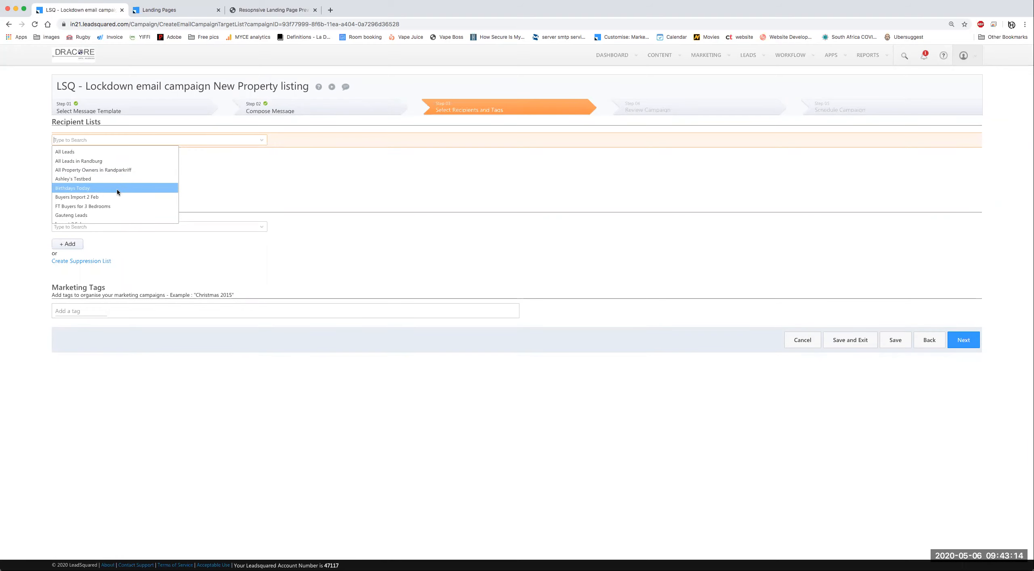
{"action": "scroll", "coordinate": [121, 192], "scroll_direction": "down", "scroll_amount": 5}
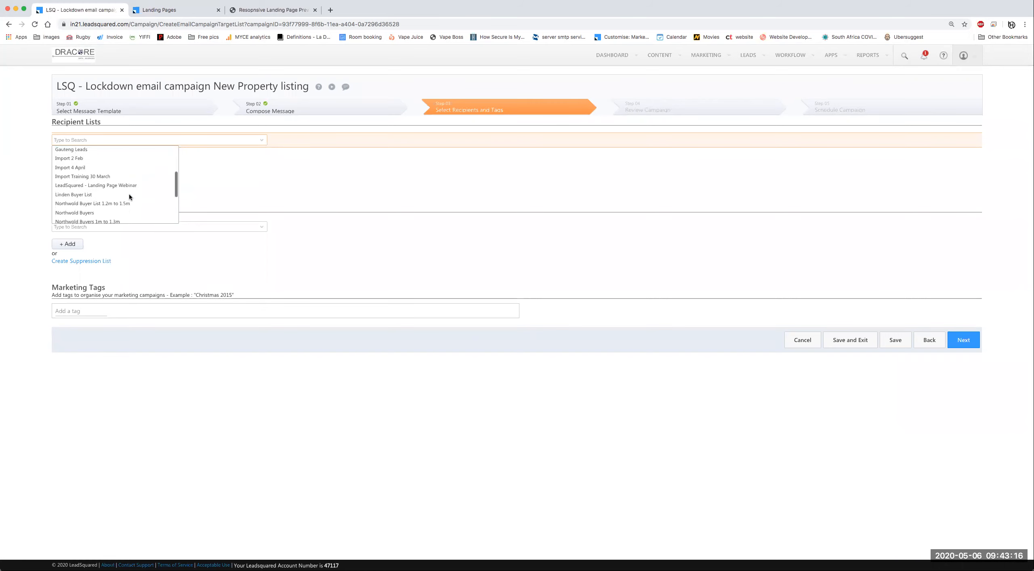
{"action": "scroll", "coordinate": [157, 210], "scroll_direction": "down", "scroll_amount": 3}
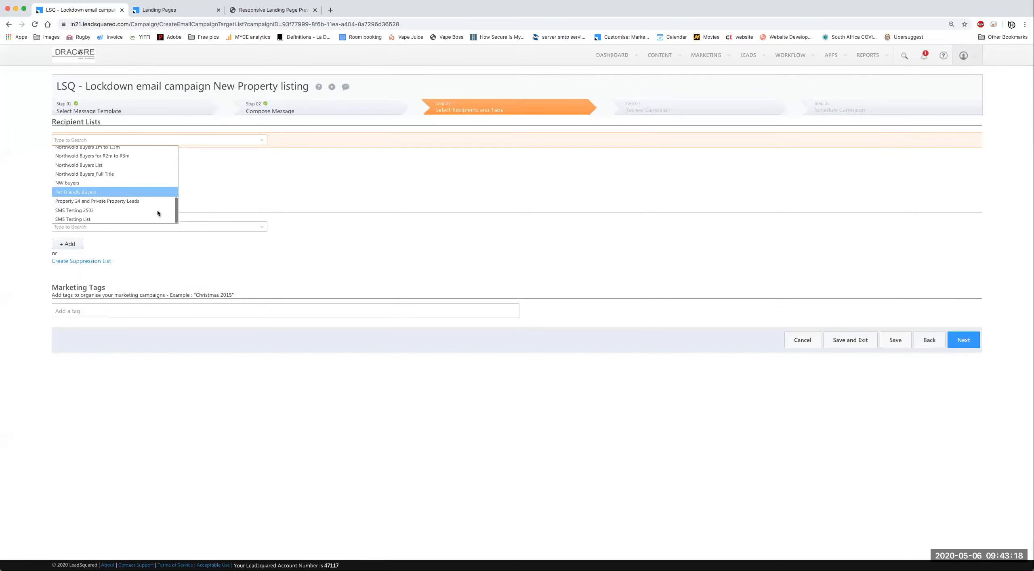
{"action": "scroll", "coordinate": [113, 178], "scroll_direction": "up", "scroll_amount": 2}
{"action": "left_click", "coordinate": [237, 179]}
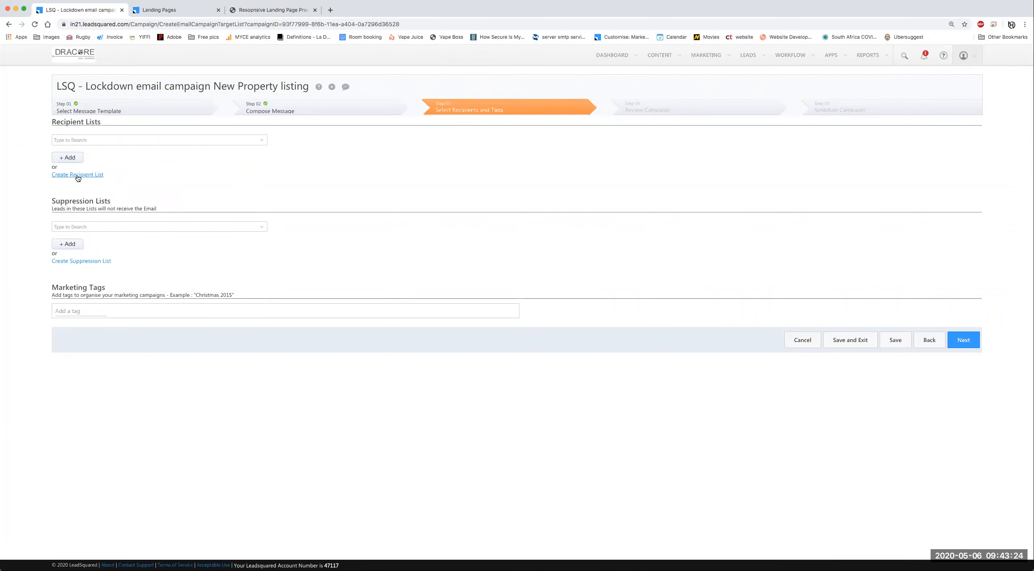
{"action": "left_click", "coordinate": [82, 174]}
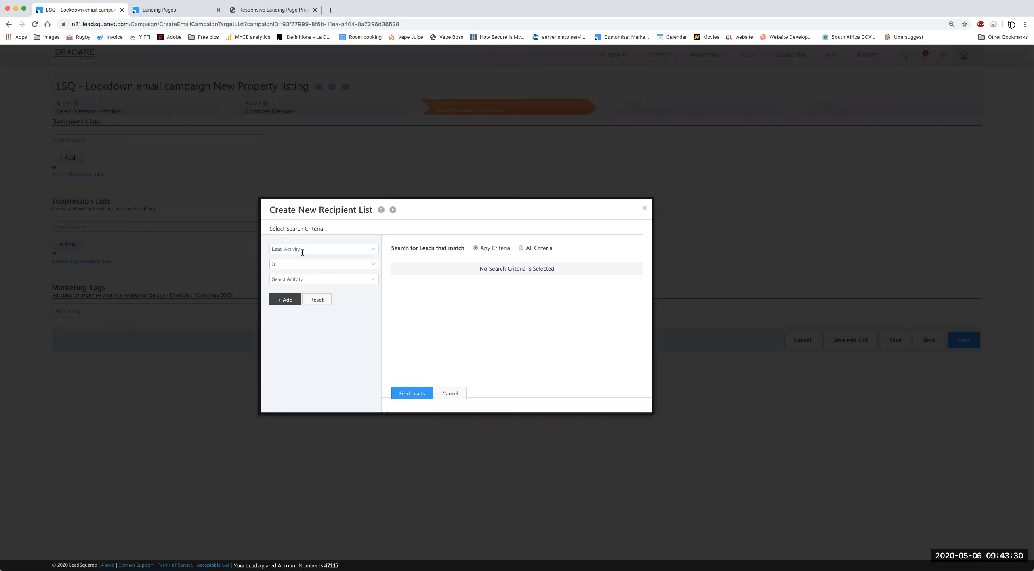
Step: Choose Lead Source as the search criterion and tick Social Media as a value
{"action": "left_click", "coordinate": [371, 251]}
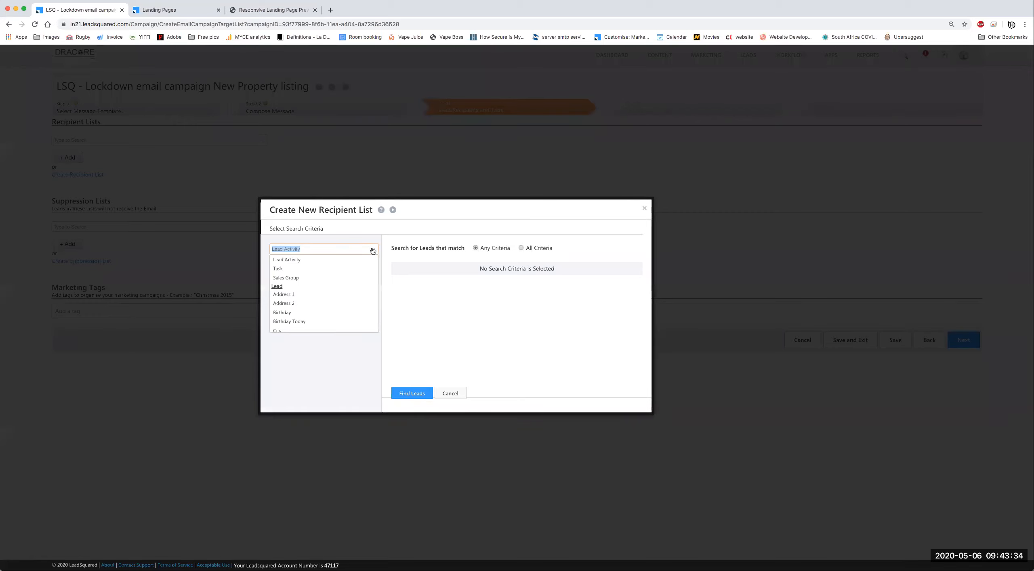
{"action": "type", "text": "lea"}
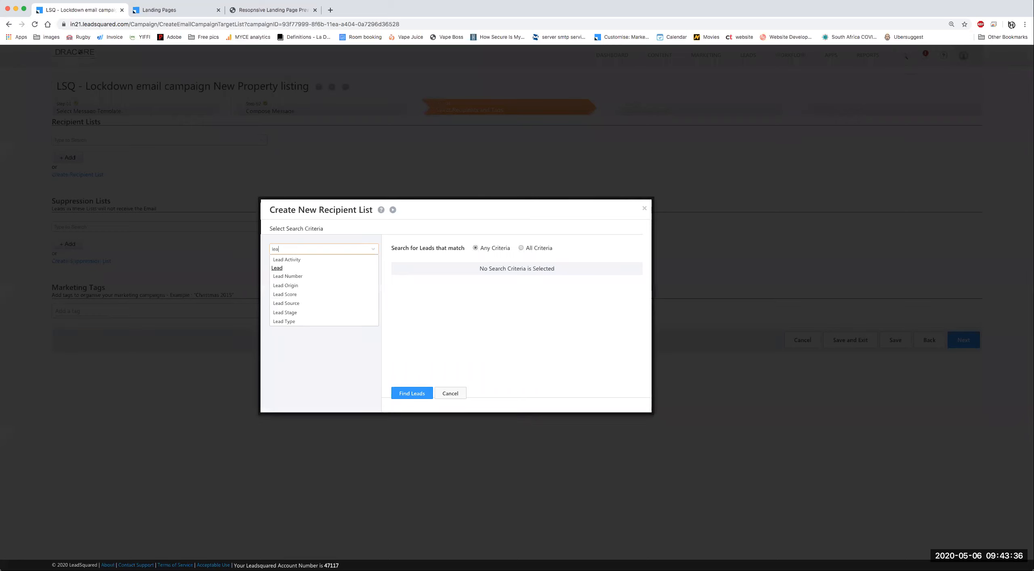
{"action": "left_click", "coordinate": [295, 304]}
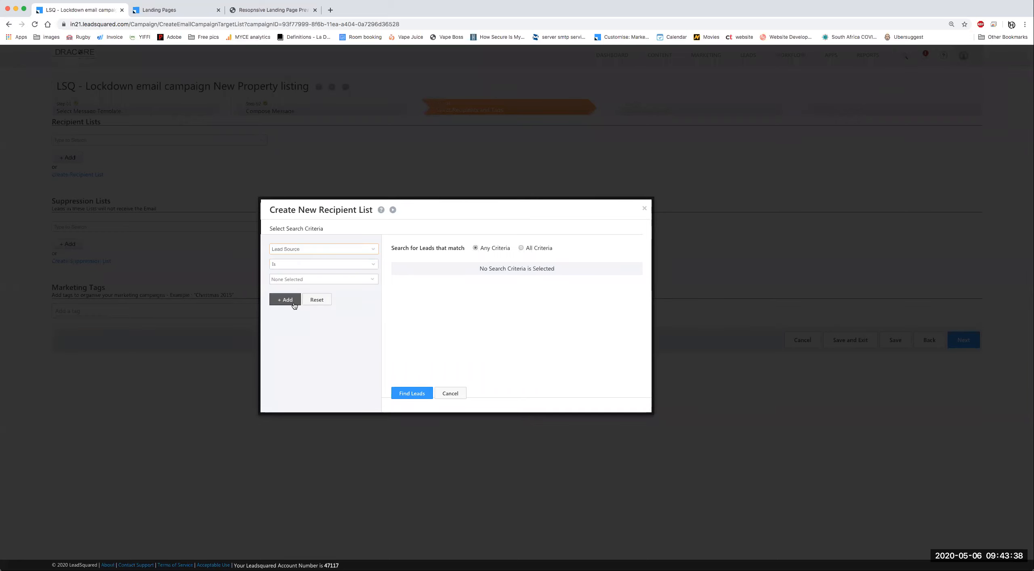
{"action": "left_click", "coordinate": [374, 278]}
{"action": "scroll", "coordinate": [307, 323], "scroll_direction": "down", "scroll_amount": 2}
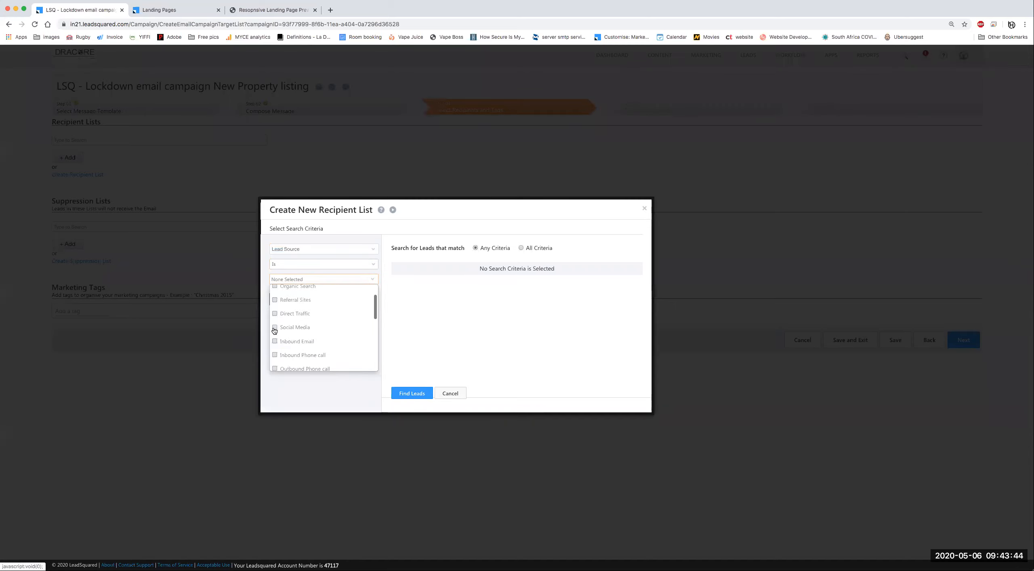
{"action": "left_click", "coordinate": [292, 328]}
Step: Also tick Property24, Facebook, Partner Referral, Event and Private Property as lead sources
{"action": "scroll", "coordinate": [316, 332], "scroll_direction": "down", "scroll_amount": 5}
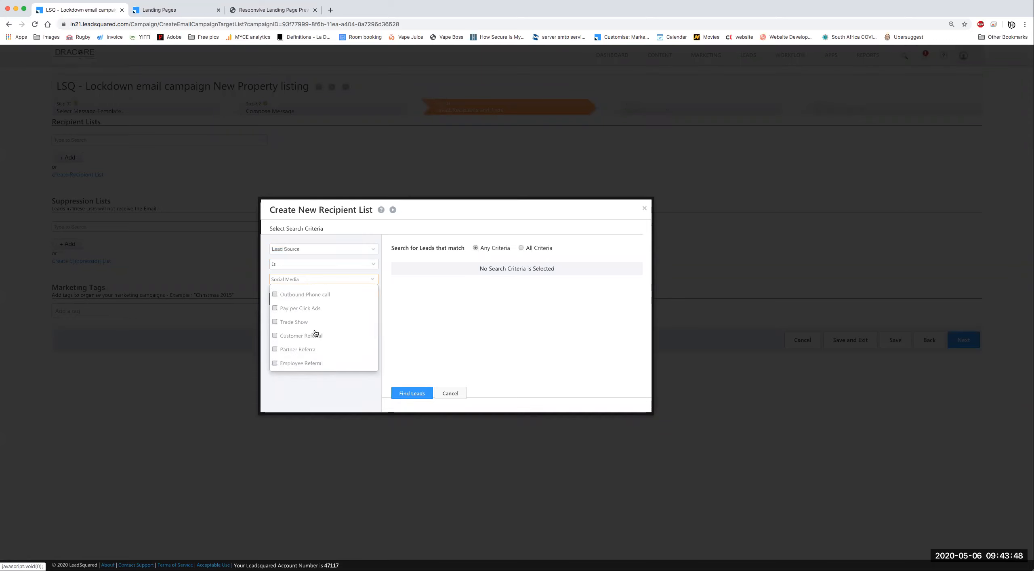
{"action": "scroll", "coordinate": [314, 333], "scroll_direction": "down", "scroll_amount": 2}
{"action": "scroll", "coordinate": [282, 344], "scroll_direction": "down", "scroll_amount": 1}
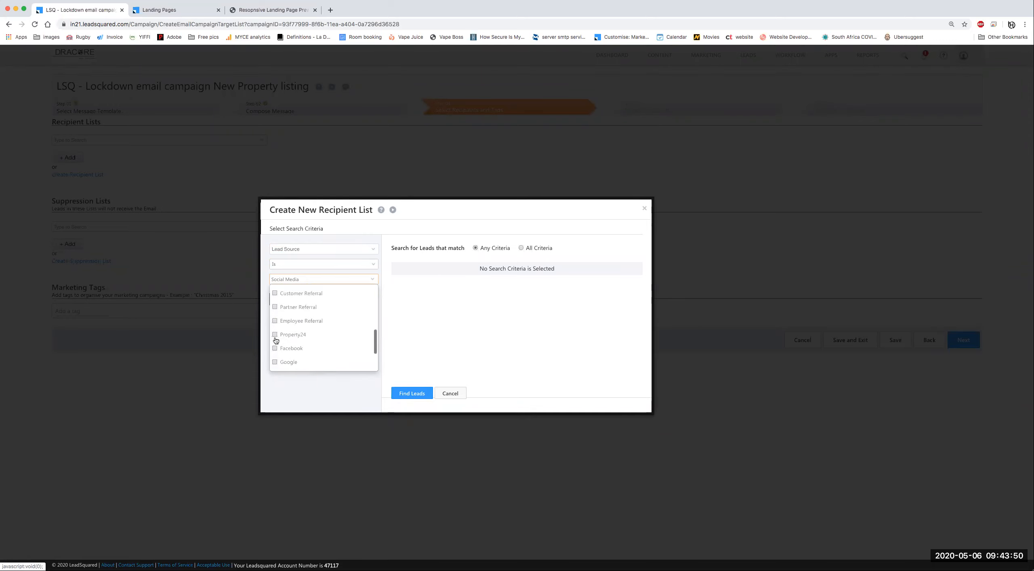
{"action": "left_click", "coordinate": [274, 335]}
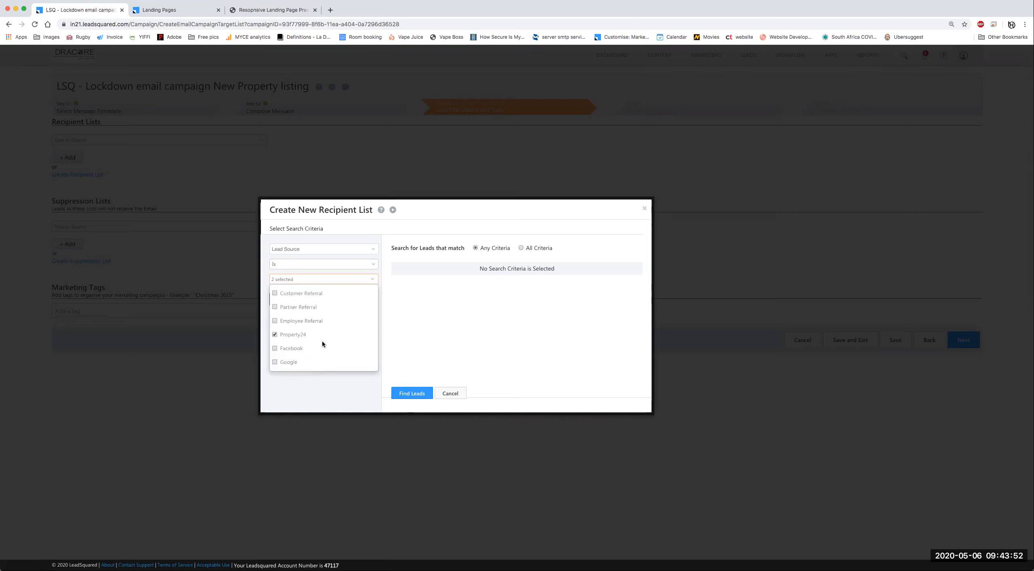
{"action": "left_click", "coordinate": [277, 349]}
{"action": "scroll", "coordinate": [332, 336], "scroll_direction": "down", "scroll_amount": 1}
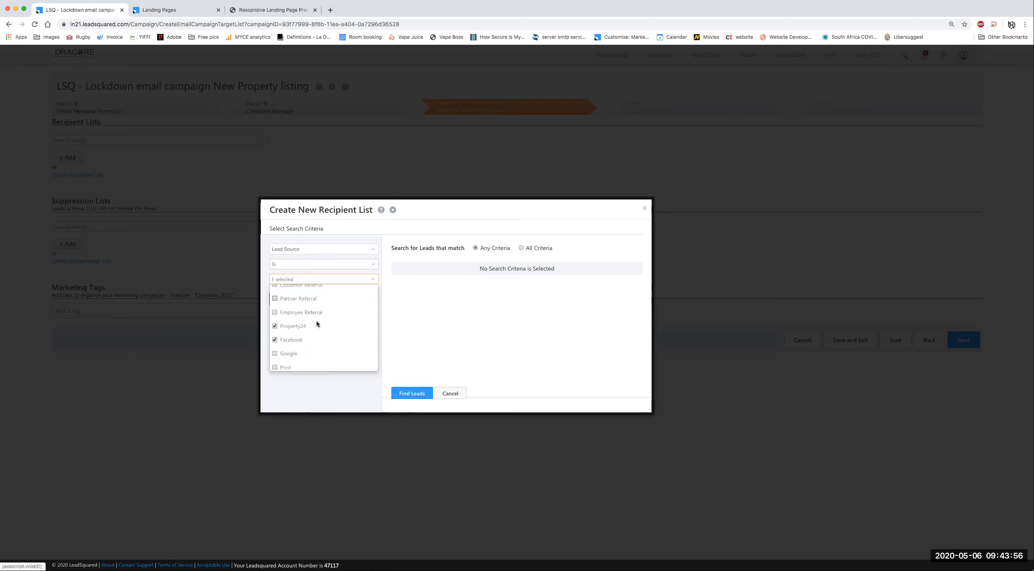
{"action": "left_click", "coordinate": [275, 299]}
{"action": "scroll", "coordinate": [323, 319], "scroll_direction": "down", "scroll_amount": 2}
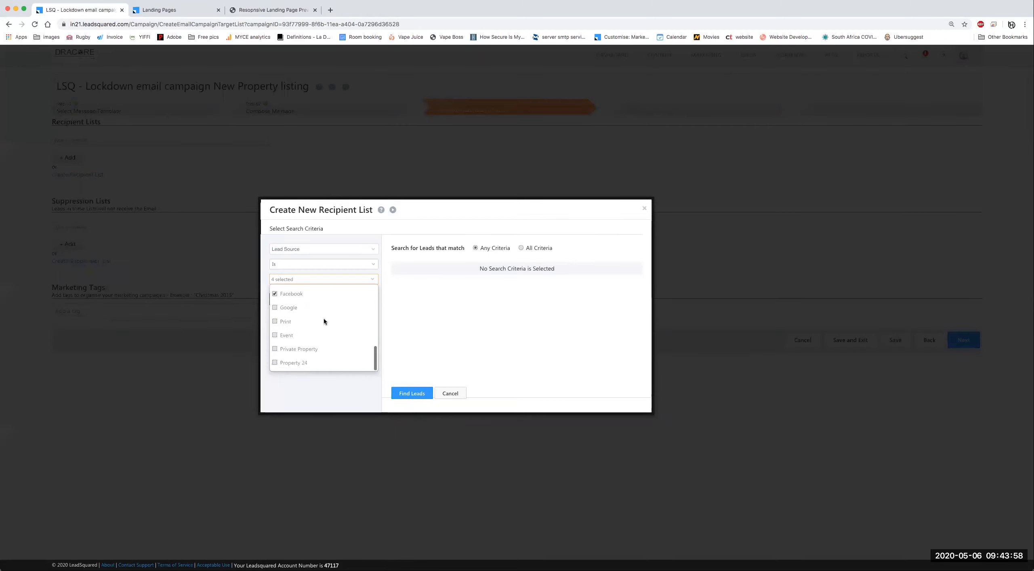
{"action": "left_click", "coordinate": [276, 336]}
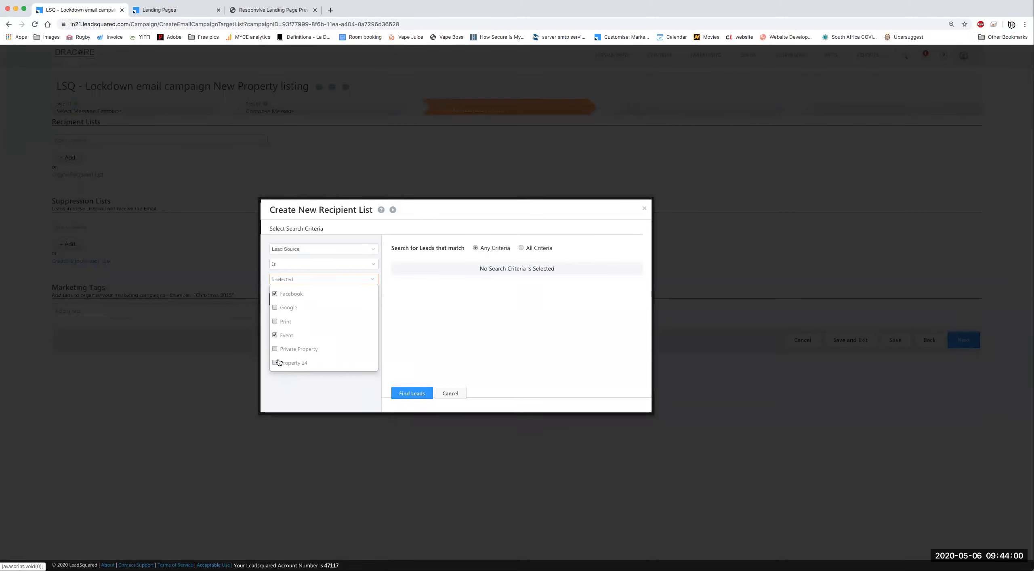
{"action": "left_click", "coordinate": [276, 349]}
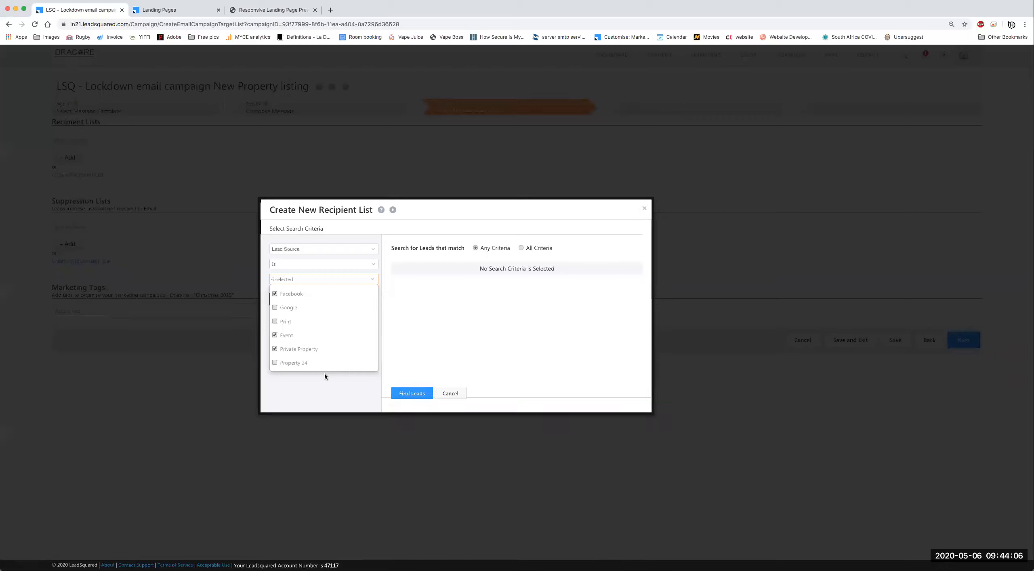
Step: Add the Lead Source criterion and search for matching leads
{"action": "left_click", "coordinate": [302, 385]}
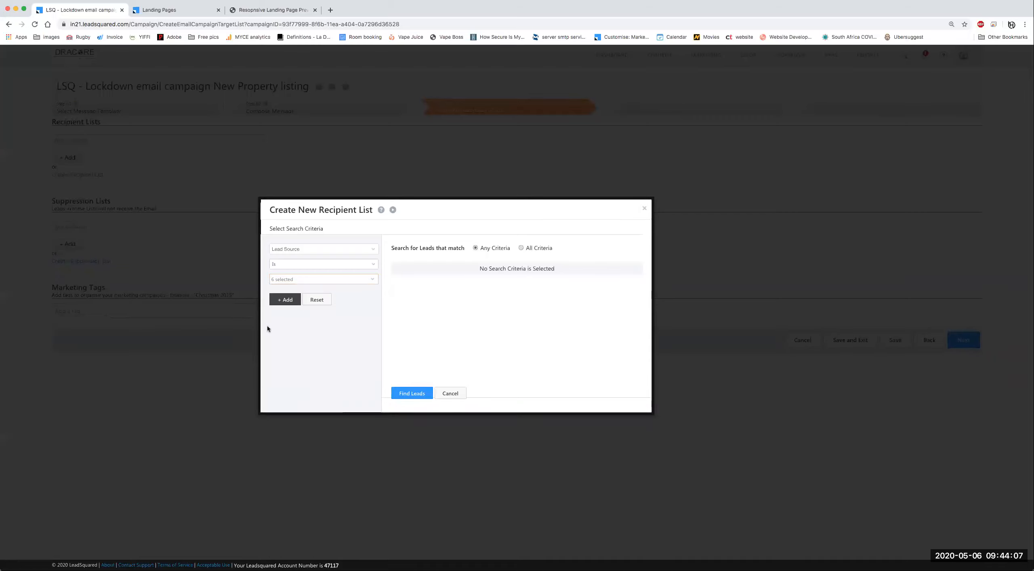
{"action": "left_click", "coordinate": [284, 301]}
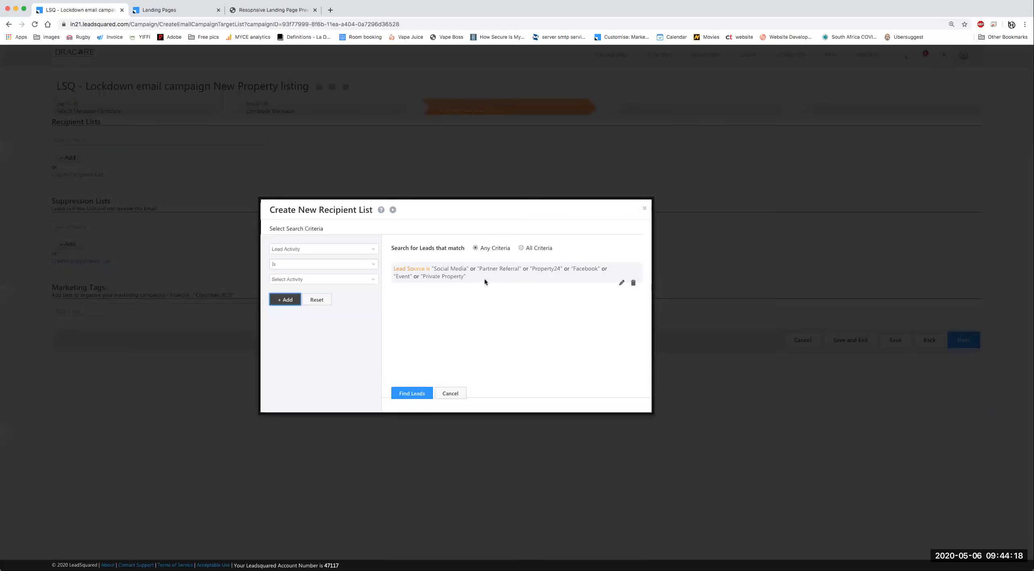
{"action": "left_click", "coordinate": [412, 394]}
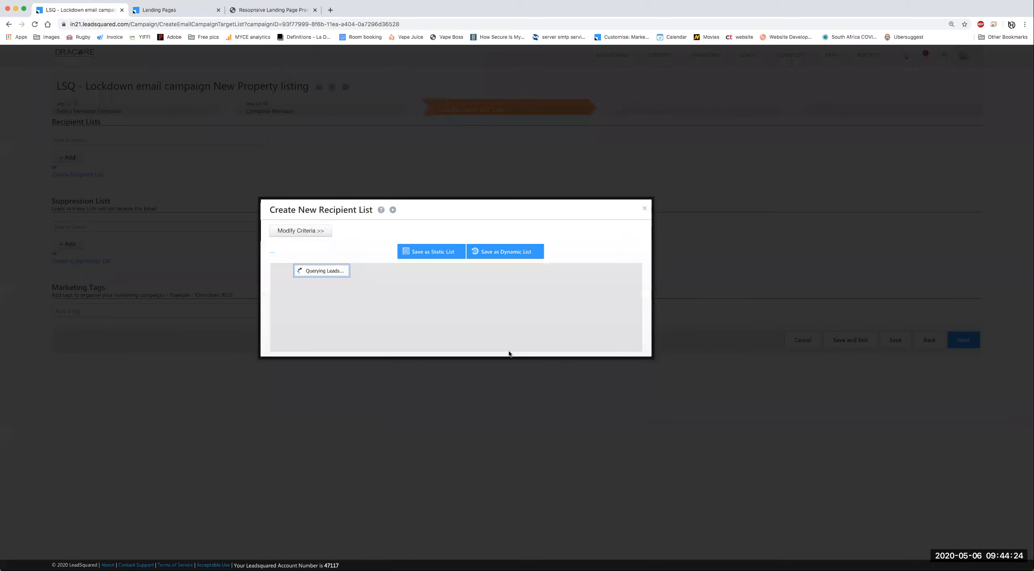
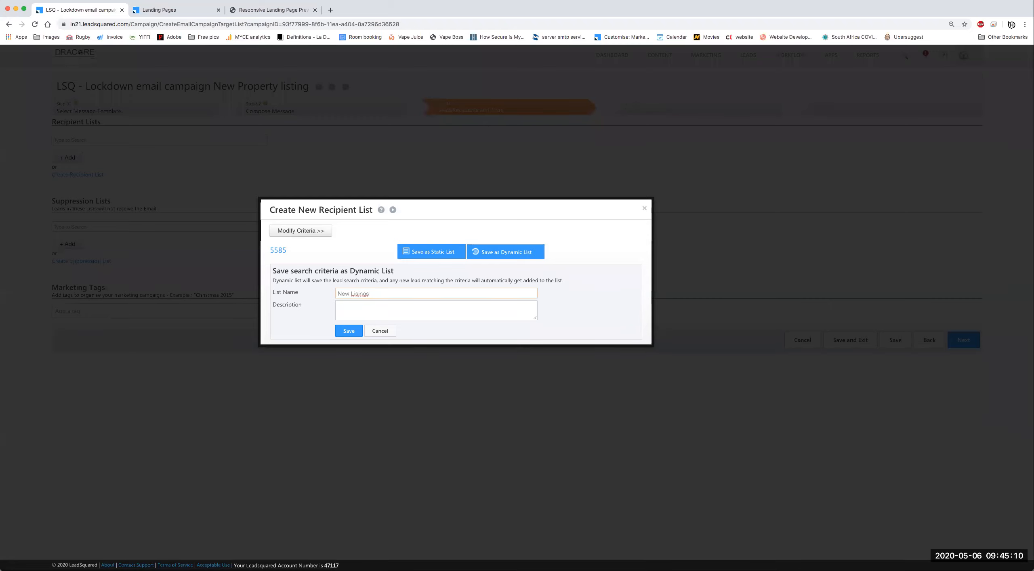
Step: Correct the list name to 'New Listings' and save the 5585-lead dynamic list
{"action": "left_click", "coordinate": [359, 293]}
{"action": "type", "text": "t"}
{"action": "left_click", "coordinate": [348, 332]}
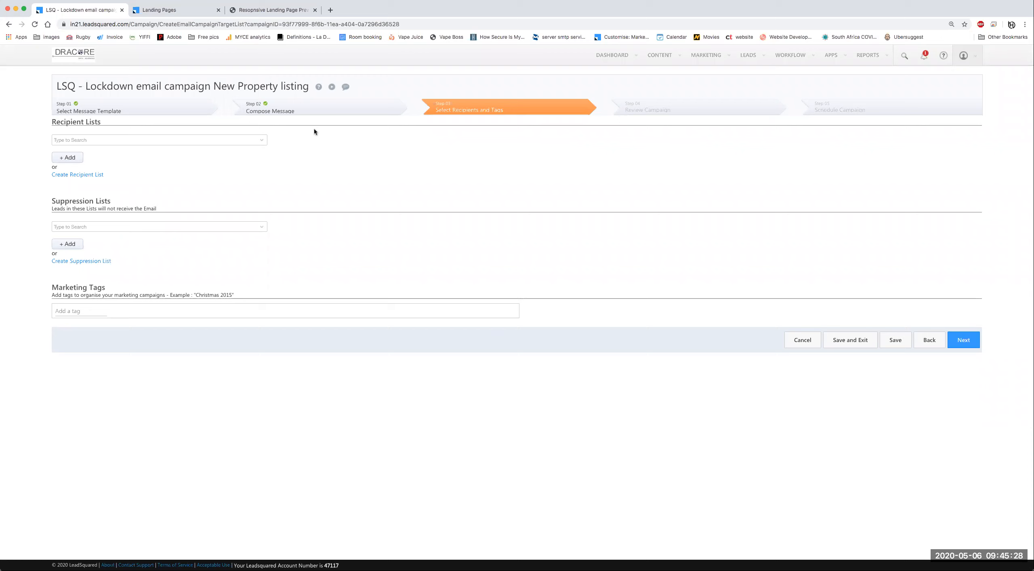
Step: Select New Listings as the recipient list, save the campaign, and proceed to review
{"action": "left_click", "coordinate": [264, 141]}
{"action": "scroll", "coordinate": [123, 197], "scroll_direction": "up", "scroll_amount": 3}
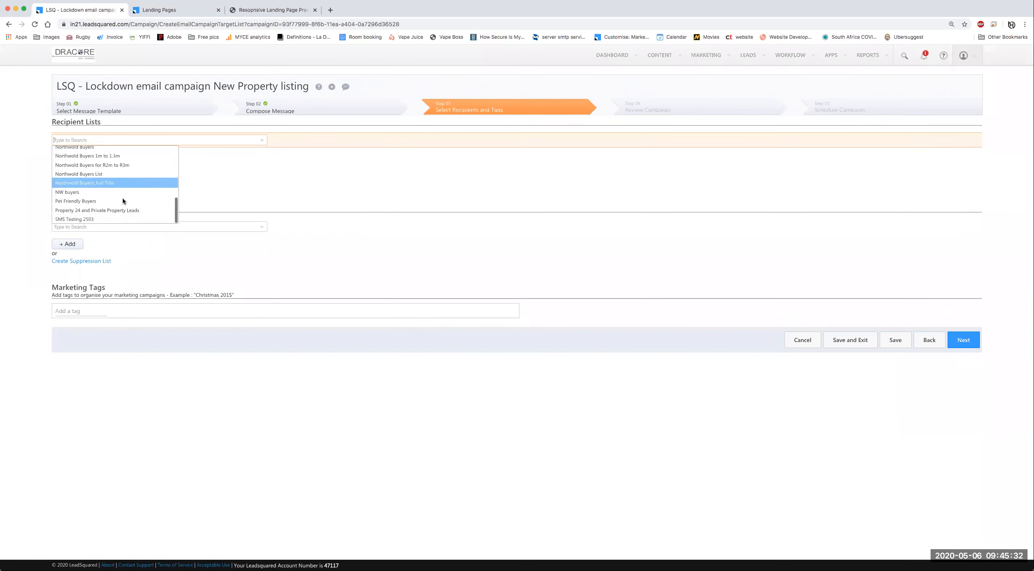
{"action": "scroll", "coordinate": [129, 195], "scroll_direction": "up", "scroll_amount": 1}
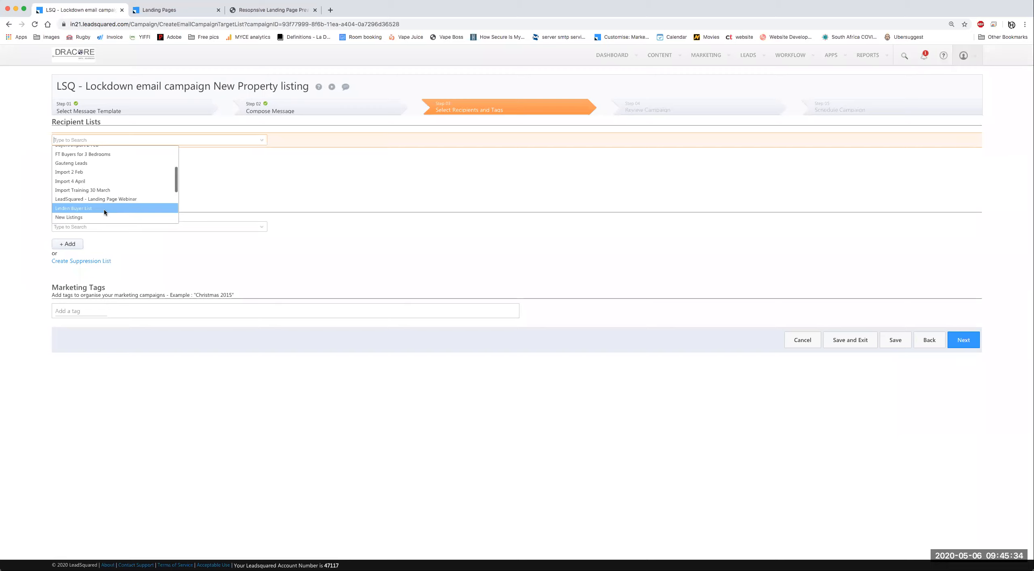
{"action": "left_click", "coordinate": [69, 217]}
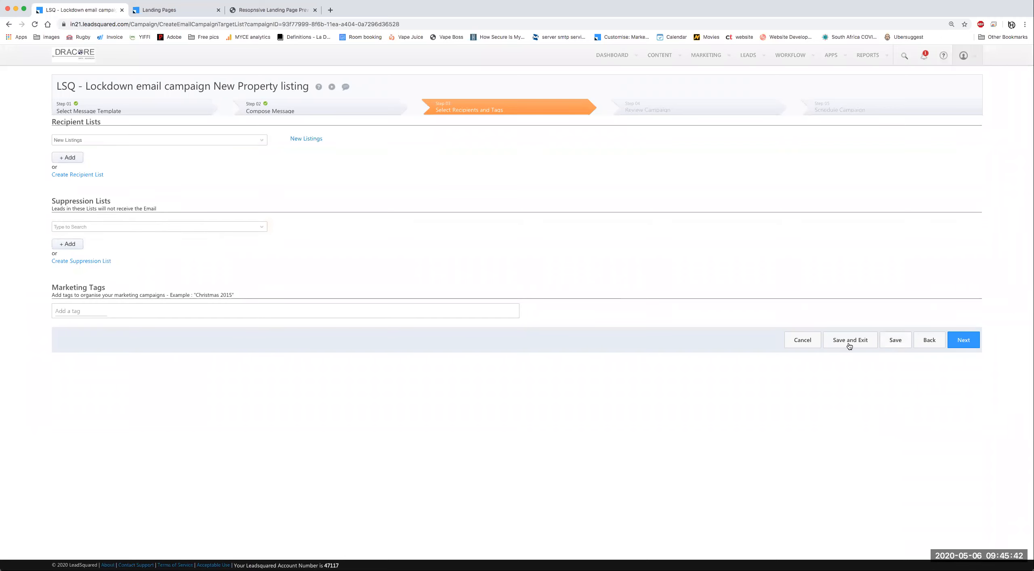
{"action": "left_click", "coordinate": [900, 341]}
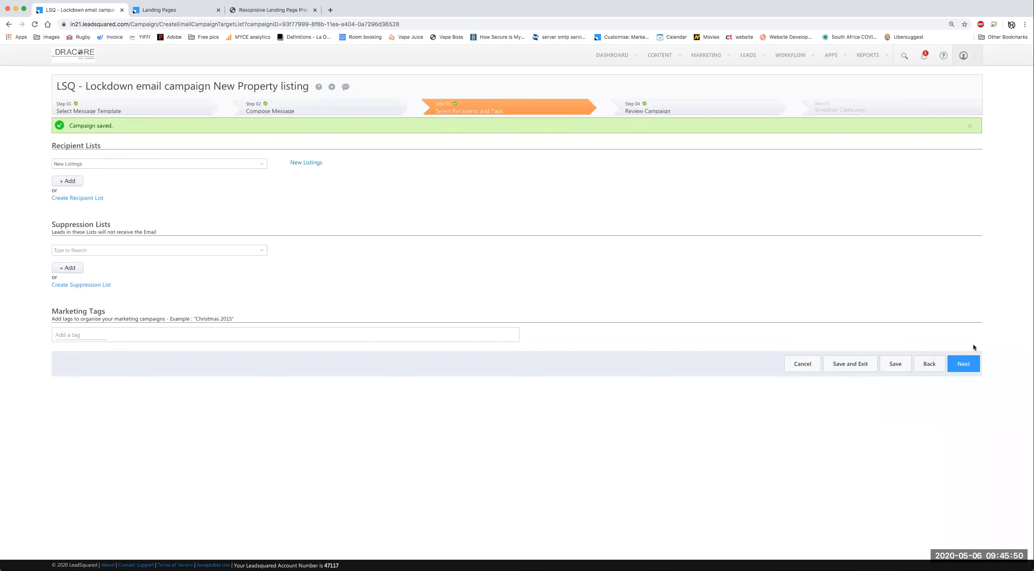
{"action": "left_click", "coordinate": [965, 366]}
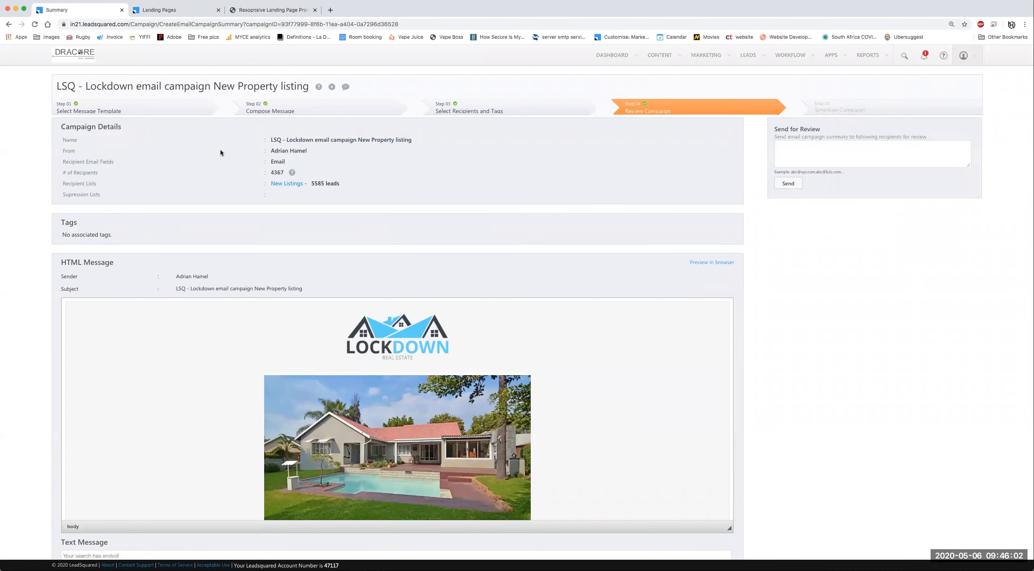
Step: Highlight the campaign name, sender and detail rows on the Review Campaign page
{"action": "left_click_drag", "start_coordinate": [416, 177], "coordinate": [274, 168]}
{"action": "left_click", "coordinate": [380, 170]}
{"action": "triple_click", "coordinate": [281, 150]}
{"action": "left_click_drag", "start_coordinate": [274, 139], "coordinate": [480, 155]}
{"action": "left_click", "coordinate": [483, 163]}
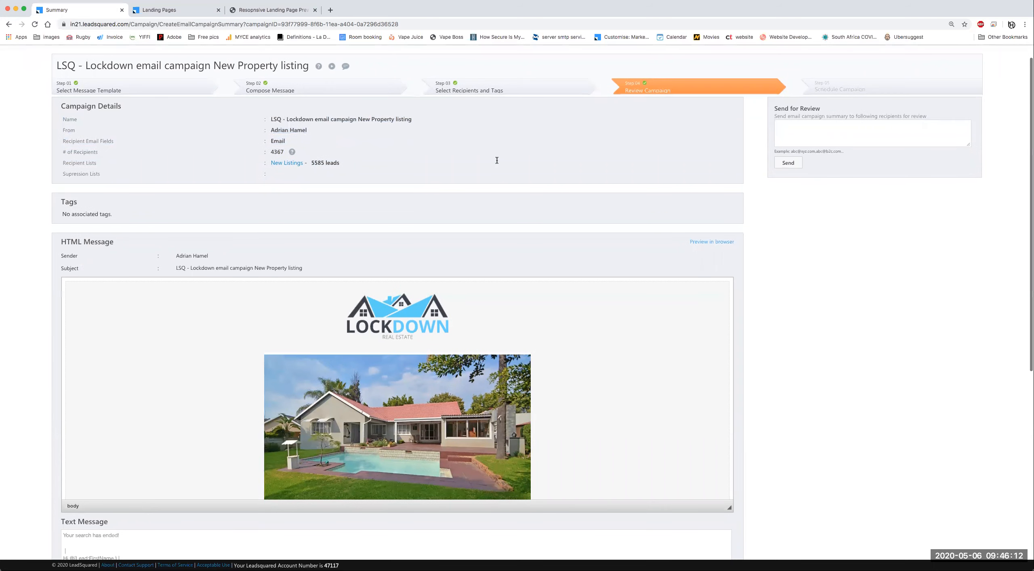
Step: Highlight the email subject, scroll through the email previews, and move on to scheduling
{"action": "scroll", "coordinate": [102, 54], "scroll_direction": "down", "scroll_amount": 5}
{"action": "scroll", "coordinate": [161, 105], "scroll_direction": "down", "scroll_amount": 2}
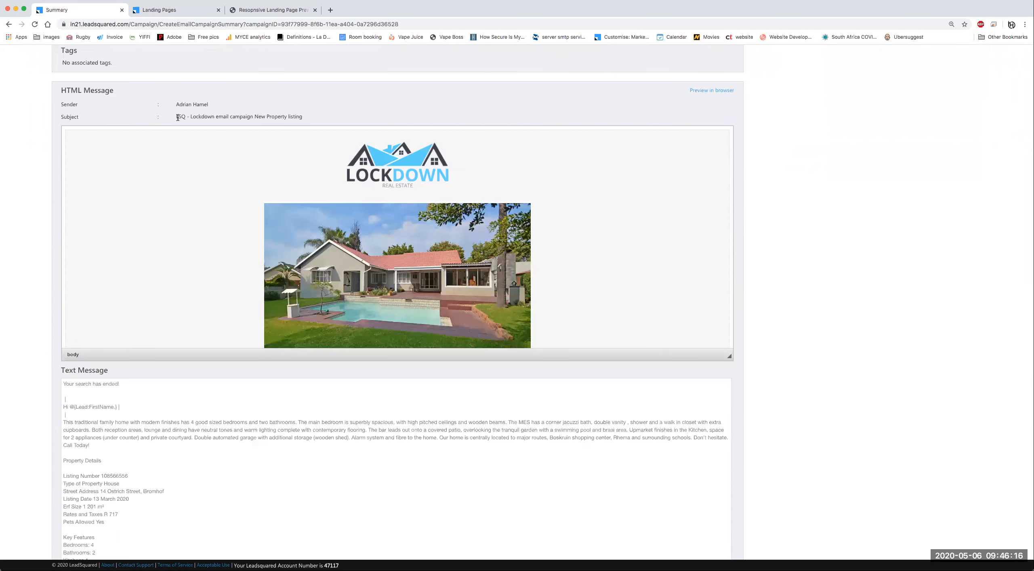
{"action": "left_click_drag", "start_coordinate": [179, 117], "coordinate": [379, 124]}
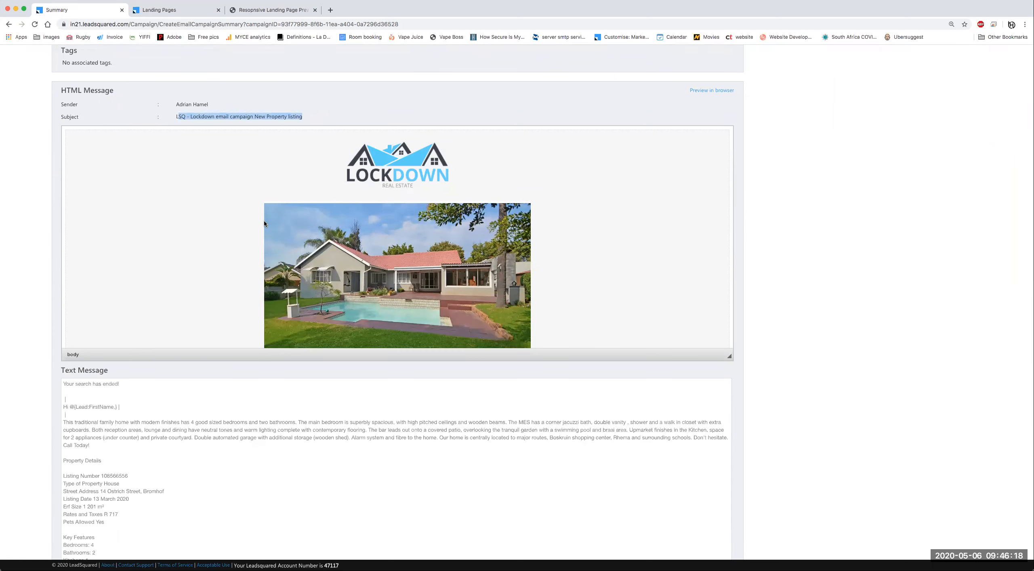
{"action": "scroll", "coordinate": [265, 223], "scroll_direction": "down", "scroll_amount": 10}
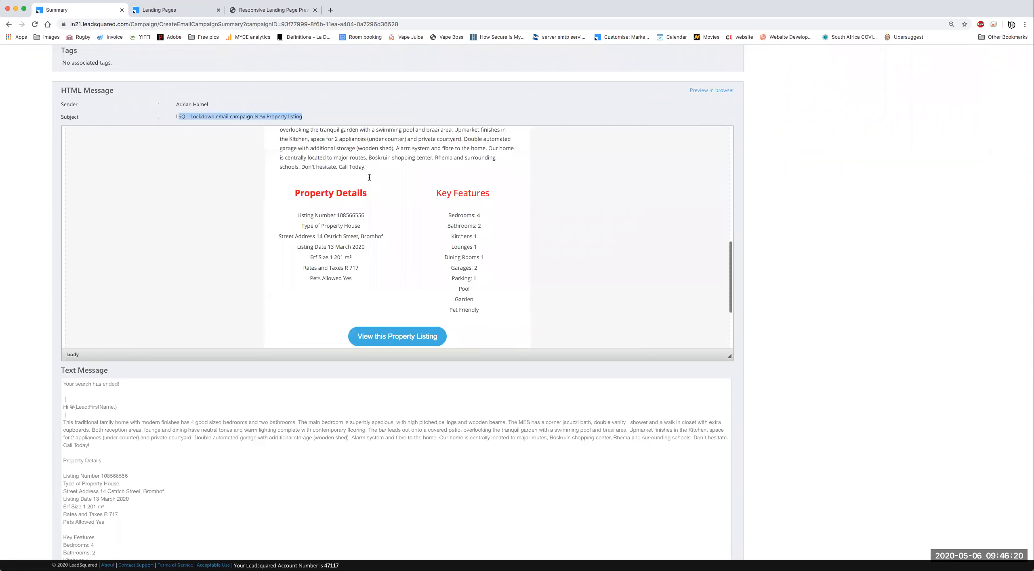
{"action": "scroll", "coordinate": [369, 177], "scroll_direction": "down", "scroll_amount": 5}
{"action": "scroll", "coordinate": [614, 425], "scroll_direction": "down", "scroll_amount": 5}
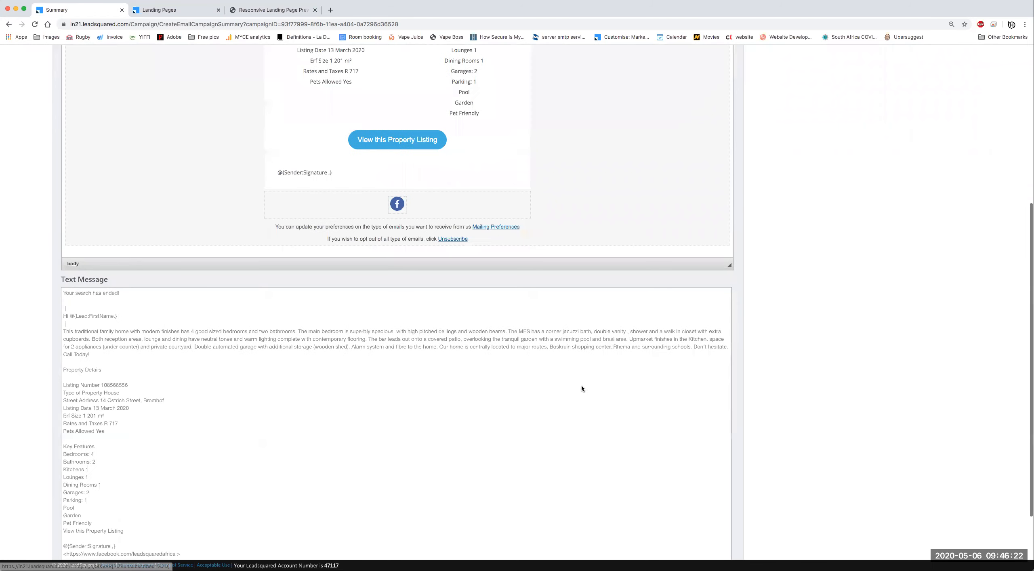
{"action": "scroll", "coordinate": [586, 342], "scroll_direction": "down", "scroll_amount": 2}
{"action": "scroll", "coordinate": [587, 340], "scroll_direction": "down", "scroll_amount": 2}
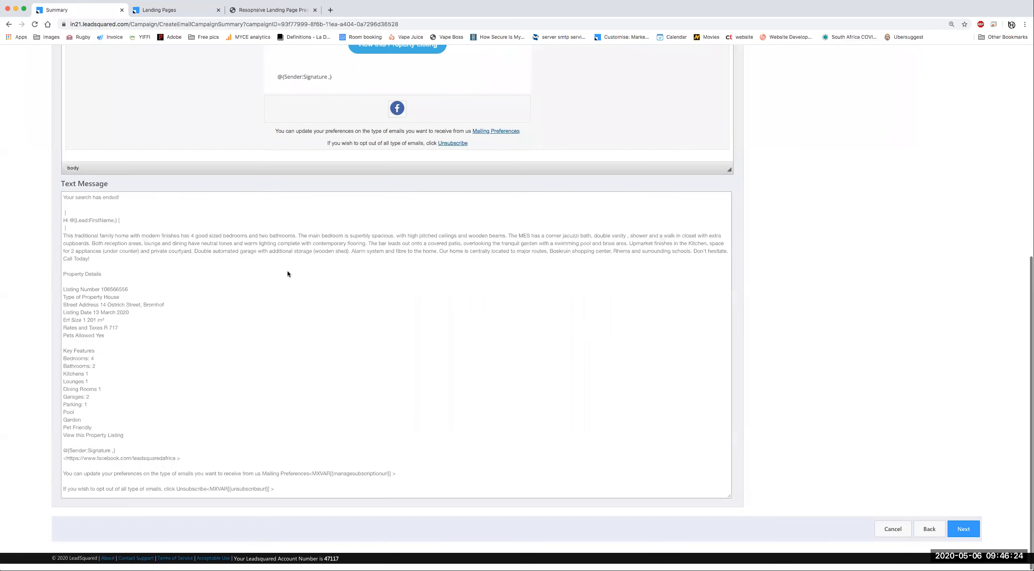
{"action": "scroll", "coordinate": [768, 412], "scroll_direction": "up", "scroll_amount": 10}
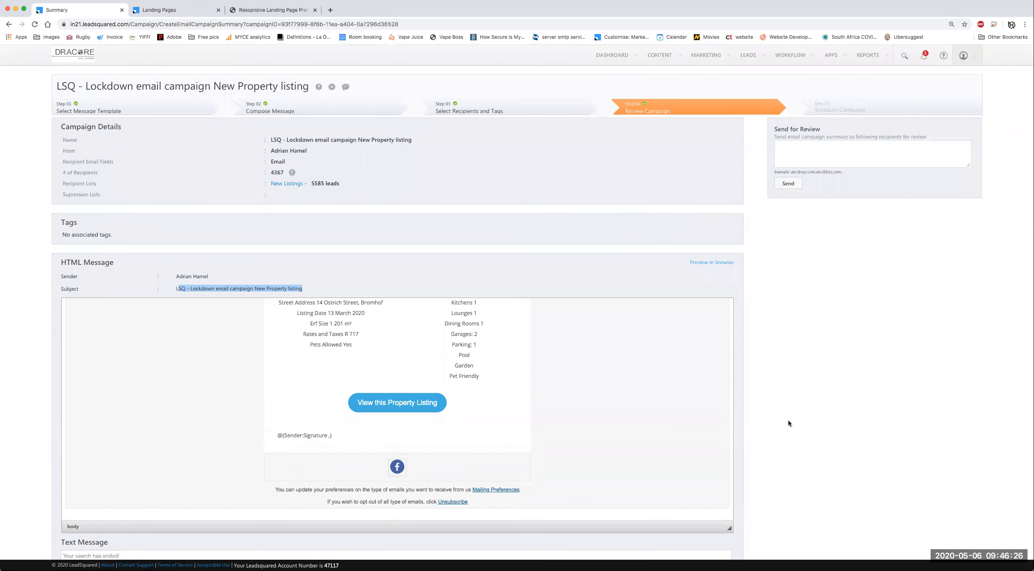
{"action": "scroll", "coordinate": [789, 423], "scroll_direction": "down", "scroll_amount": 3}
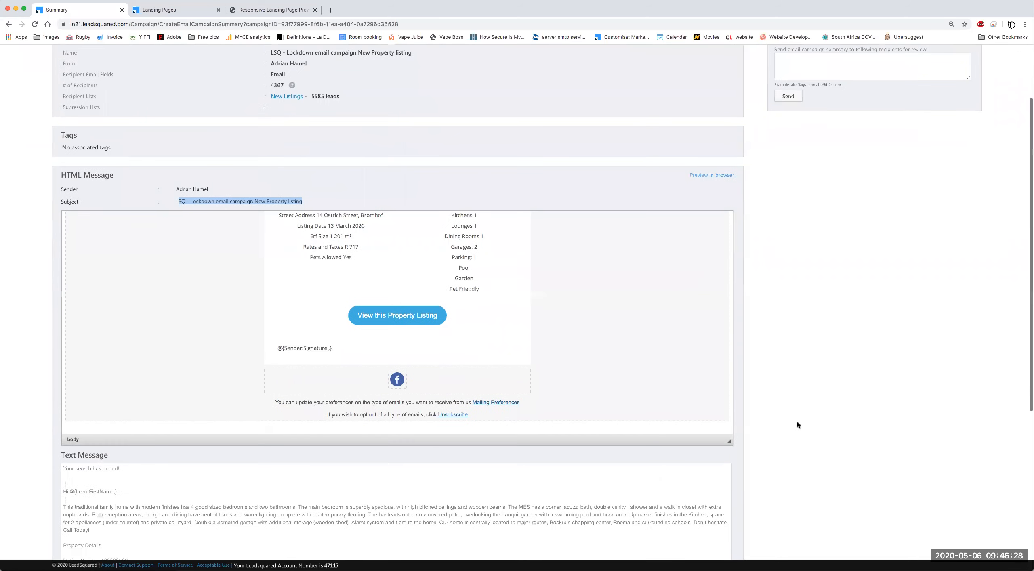
{"action": "scroll", "coordinate": [797, 422], "scroll_direction": "down", "scroll_amount": 9}
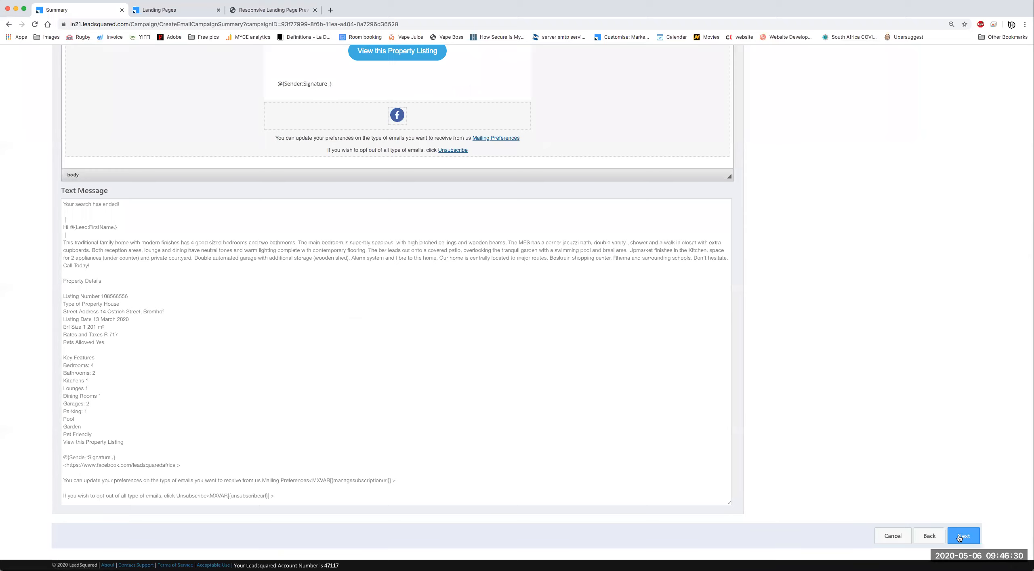
{"action": "left_click", "coordinate": [961, 536]}
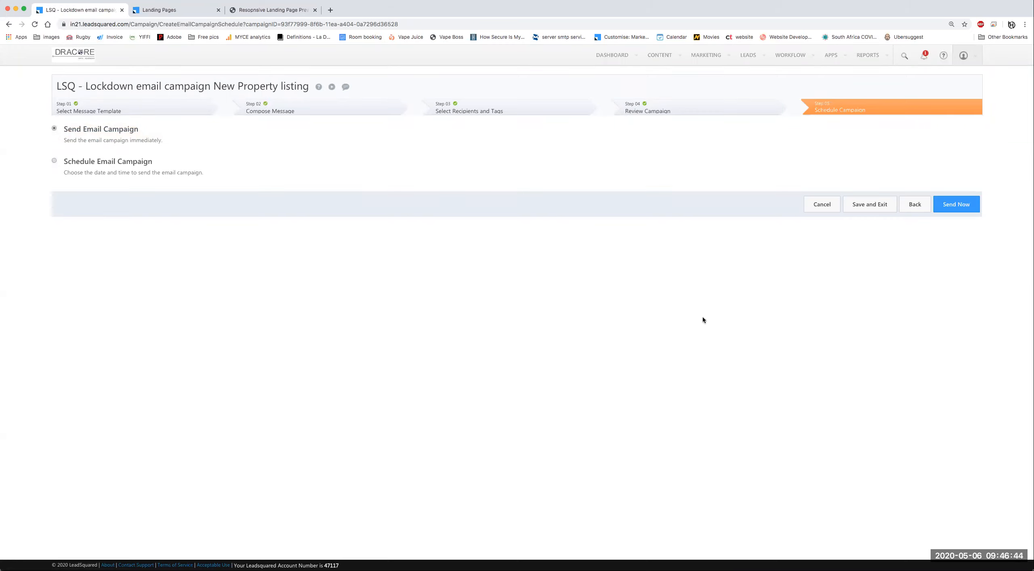
Step: Schedule the campaign for 05/14/20 at 06:13 PM
{"action": "left_click", "coordinate": [55, 161]}
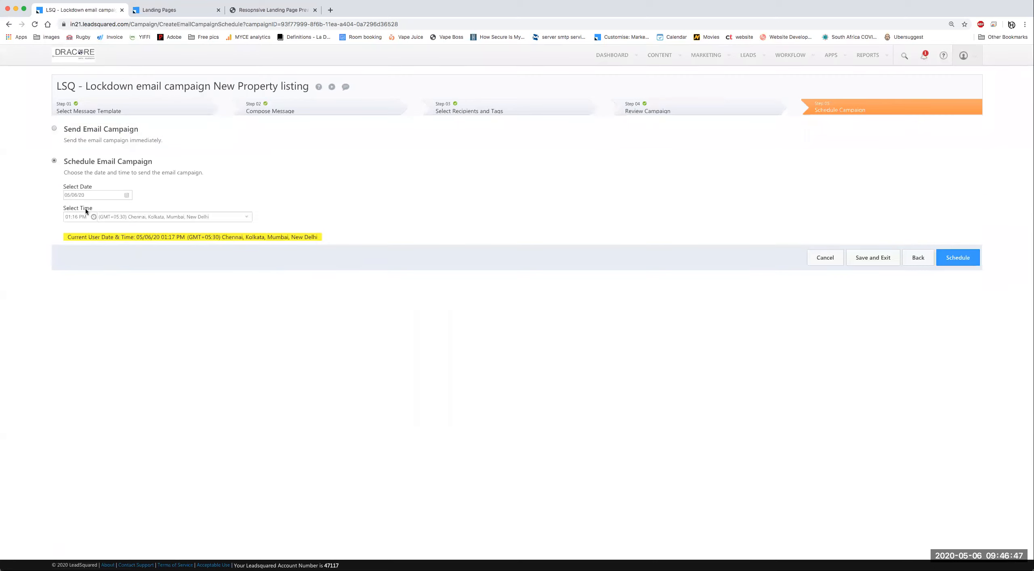
{"action": "left_click", "coordinate": [126, 195]}
{"action": "left_click", "coordinate": [131, 254]}
{"action": "left_click", "coordinate": [83, 217]}
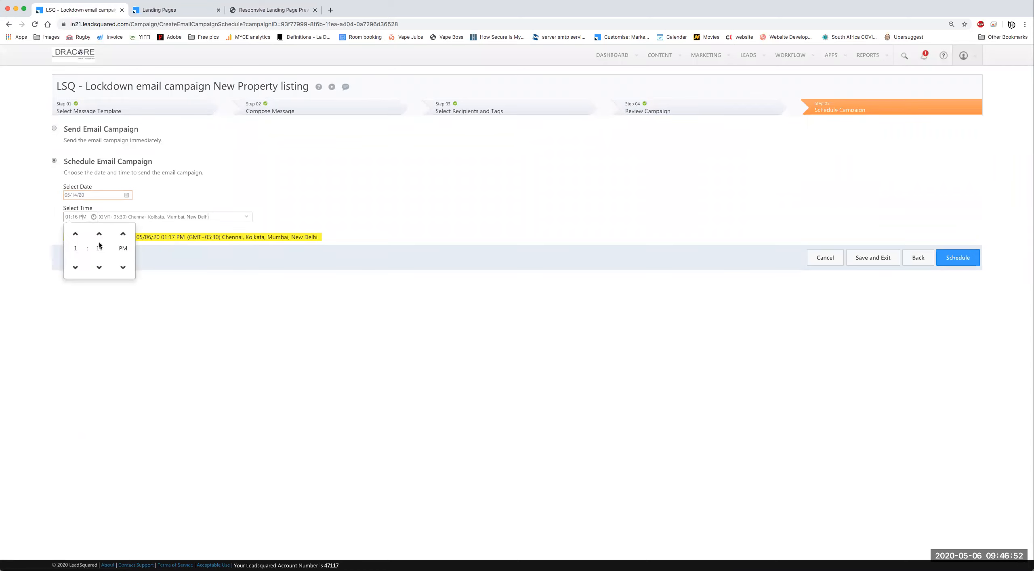
{"action": "left_click", "coordinate": [75, 234]}
{"action": "left_click", "coordinate": [75, 234]}
{"action": "left_click", "coordinate": [75, 233]}
{"action": "left_click", "coordinate": [75, 233]}
{"action": "left_click", "coordinate": [75, 234]}
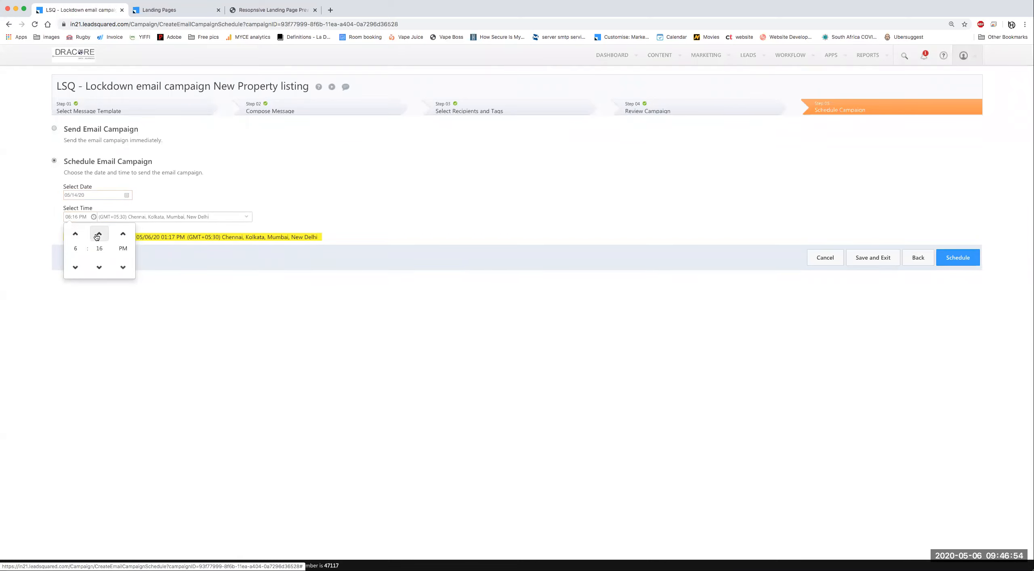
{"action": "left_click", "coordinate": [99, 267]}
{"action": "left_click", "coordinate": [99, 267]}
{"action": "left_click", "coordinate": [99, 267]}
{"action": "left_click", "coordinate": [171, 286]}
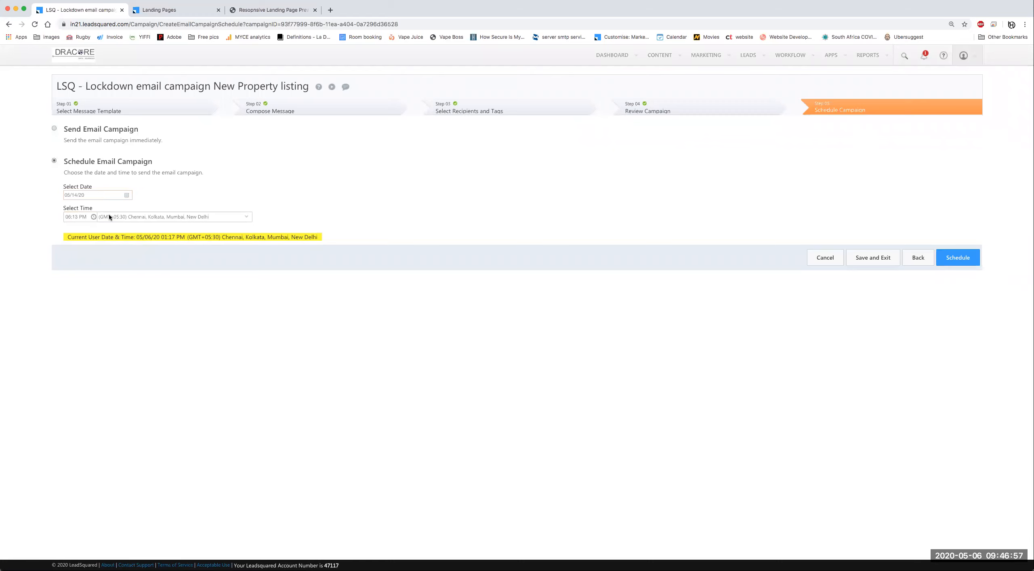
Step: Set the Harare, Pretoria time zone, then revert to sending the campaign immediately
{"action": "left_click", "coordinate": [243, 216]}
{"action": "scroll", "coordinate": [196, 267], "scroll_direction": "up", "scroll_amount": 5}
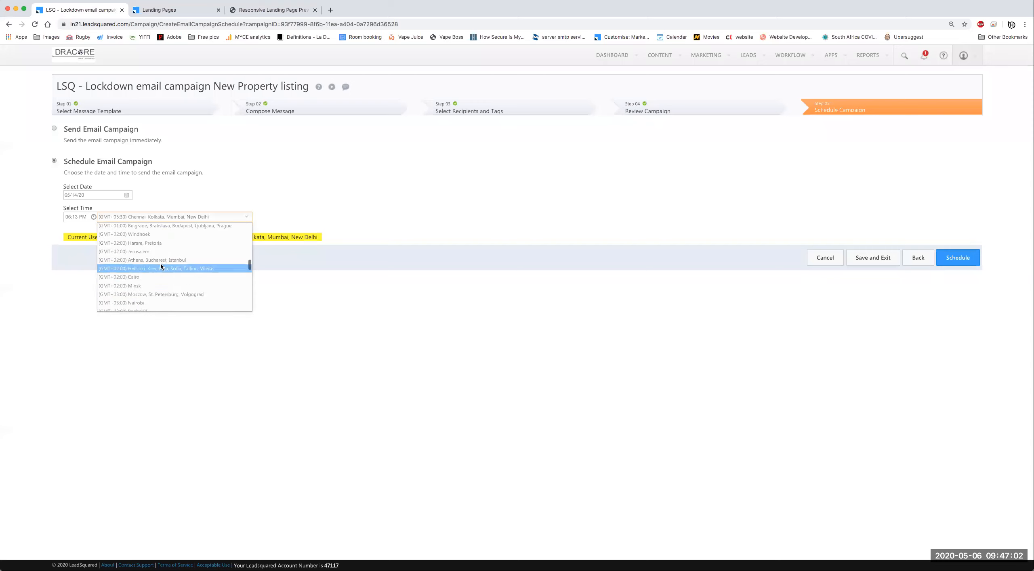
{"action": "scroll", "coordinate": [174, 283], "scroll_direction": "down", "scroll_amount": 1}
{"action": "scroll", "coordinate": [176, 277], "scroll_direction": "up", "scroll_amount": 3}
{"action": "left_click", "coordinate": [136, 266]}
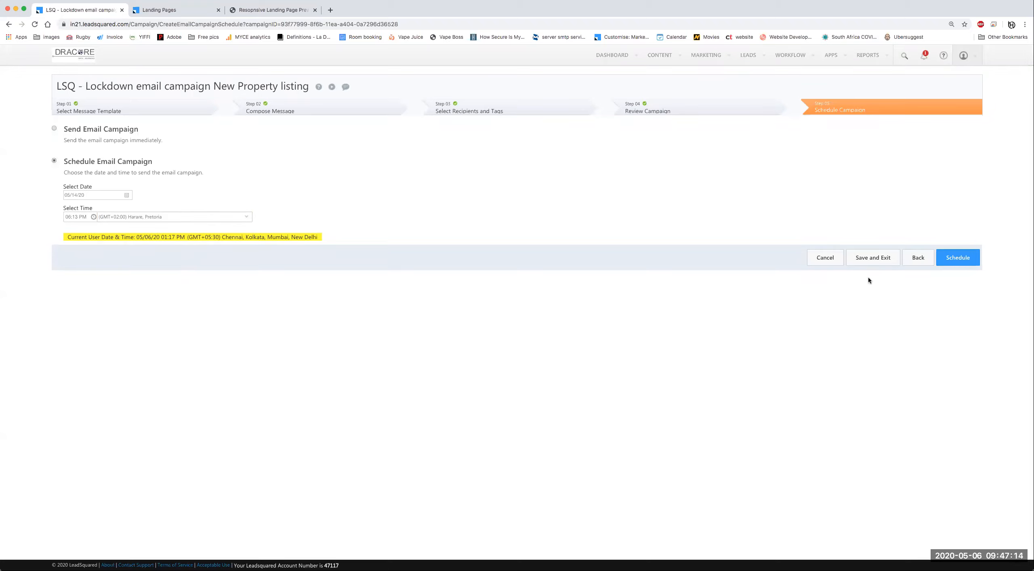
{"action": "left_click", "coordinate": [950, 261]}
{"action": "left_click", "coordinate": [54, 129]}
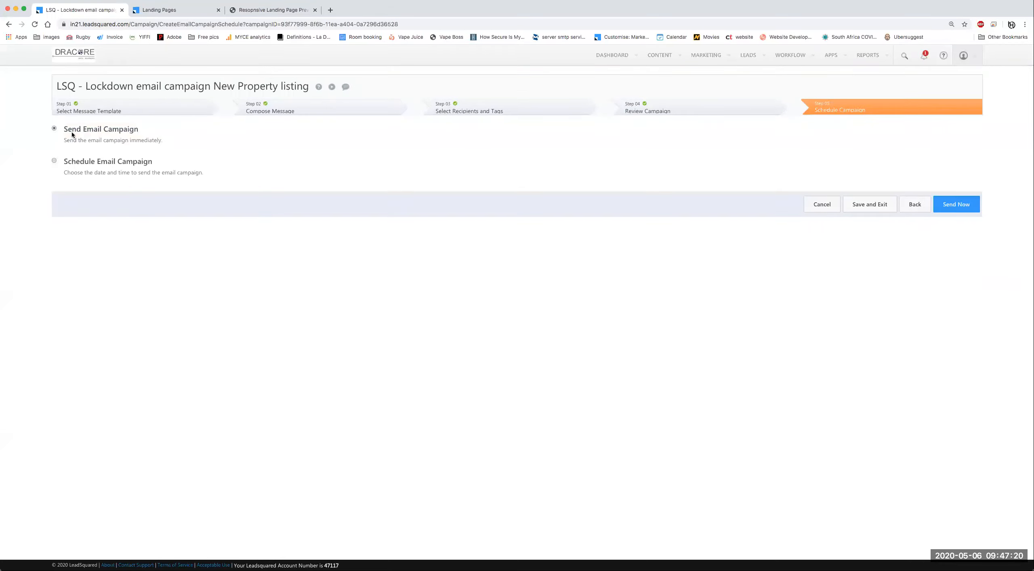
Step: Save and exit the campaign, then highlight the delivery report note on its Draft row
{"action": "left_click", "coordinate": [860, 207]}
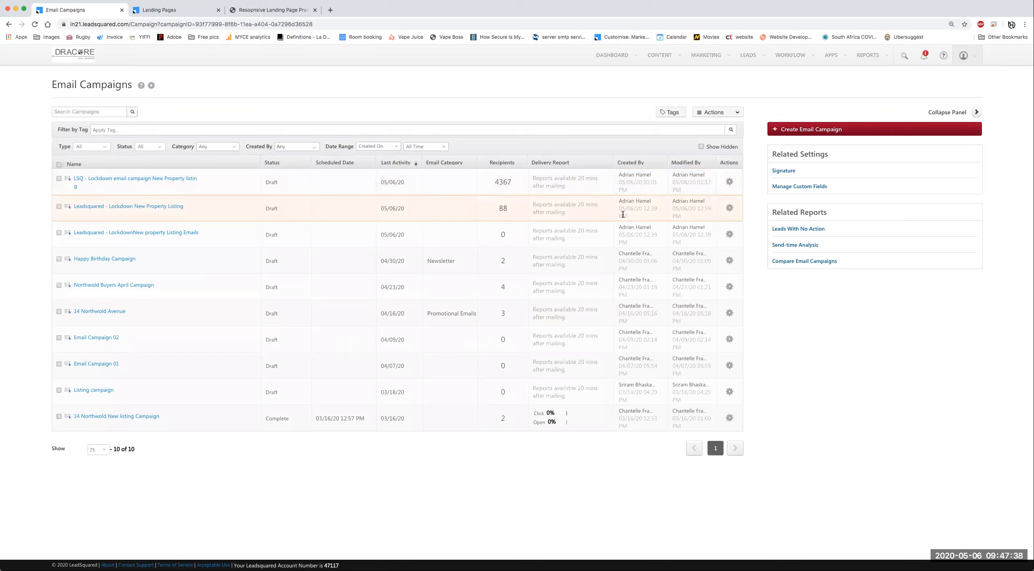
{"action": "left_click_drag", "start_coordinate": [531, 176], "coordinate": [587, 189]}
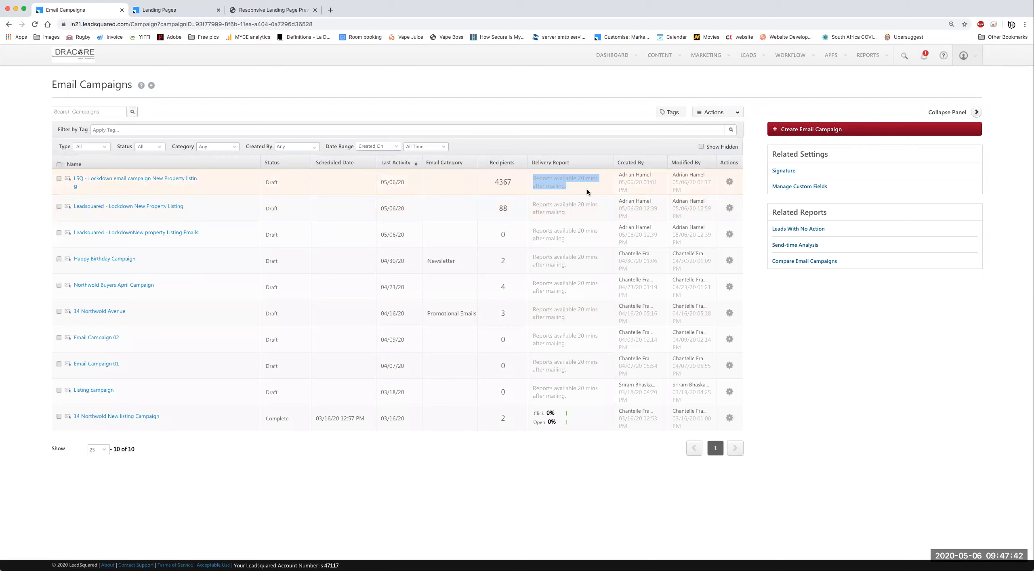
{"action": "left_click", "coordinate": [587, 188]}
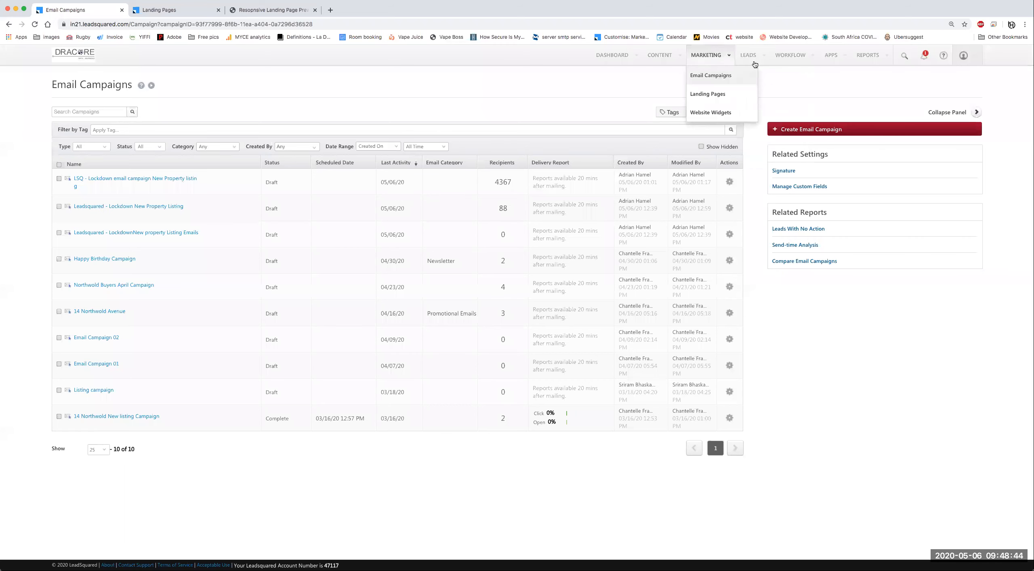
Step: Go to LEADS > Manage Leads, start Import Leads, and highlight the sample CSV download line
{"action": "mouse_move", "coordinate": [751, 57]}
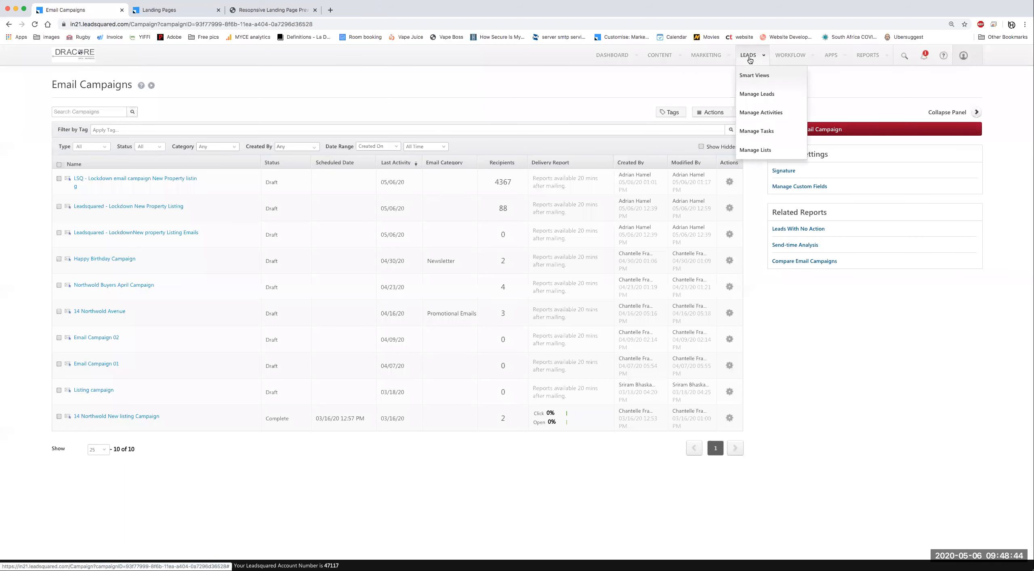
{"action": "left_click", "coordinate": [756, 99]}
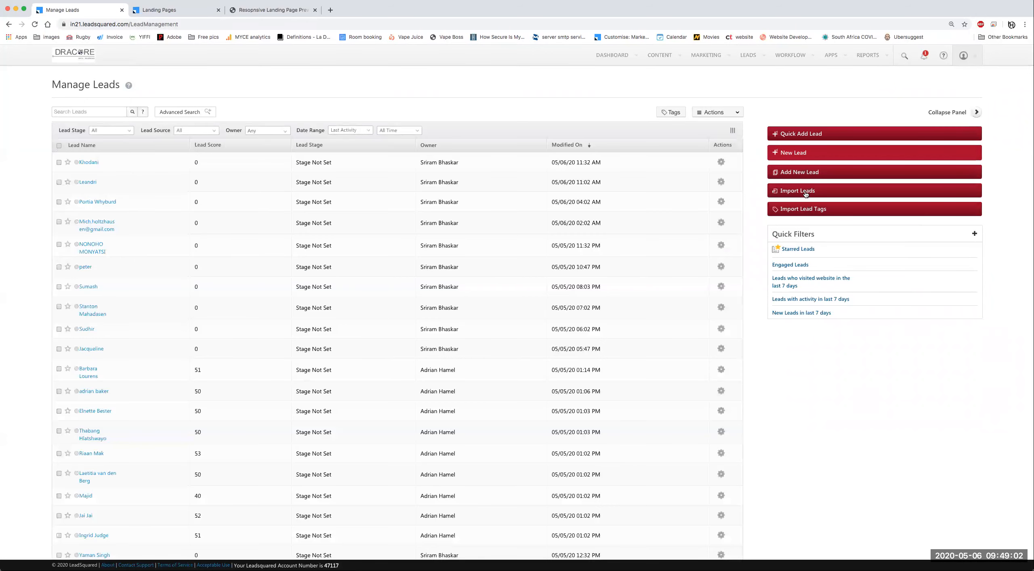
{"action": "left_click", "coordinate": [806, 195]}
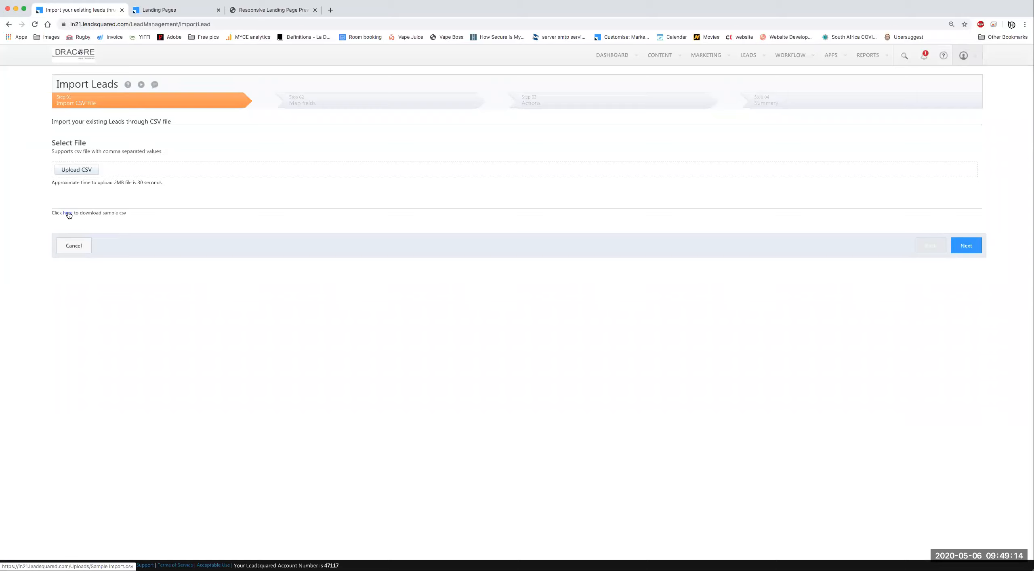
{"action": "left_click_drag", "start_coordinate": [37, 212], "coordinate": [134, 218]}
{"action": "left_click", "coordinate": [142, 220]}
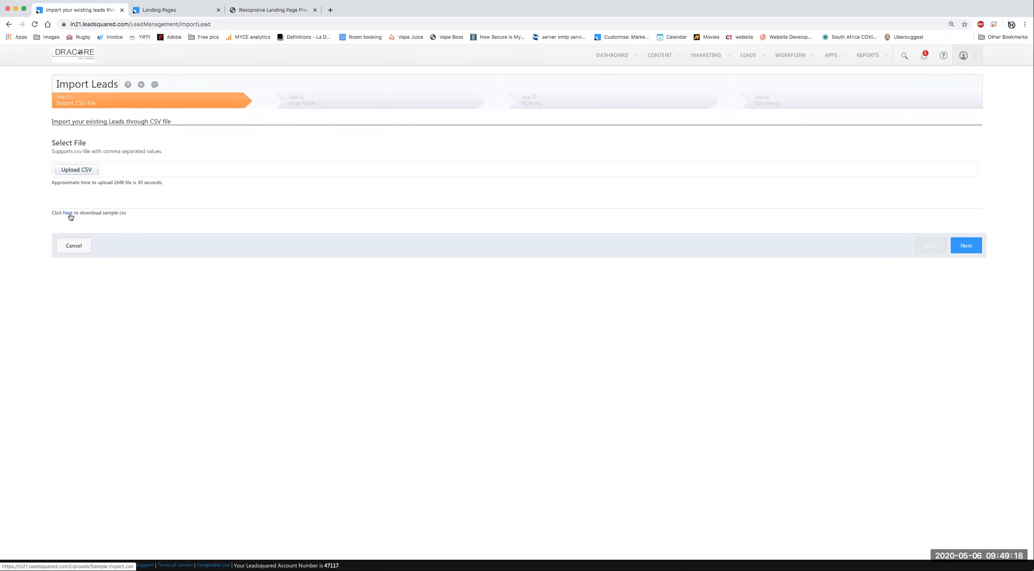